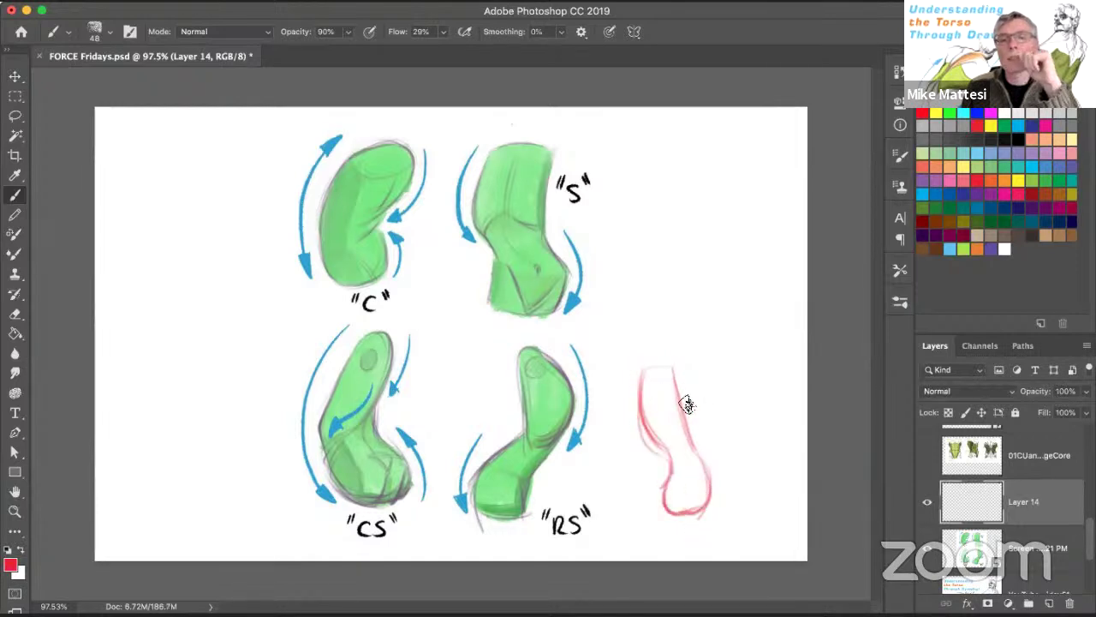
Step: Finish the red torso sketch beside the RS figure with a shoulder oval, thicker contours and opposing outward arrows at chest and hips
{"action": "mouse_move", "coordinate": [689, 406]}
{"action": "left_mouse_down"}
{"action": "mouse_move", "coordinate": [637, 378]}
{"action": "mouse_move", "coordinate": [632, 420]}
{"action": "mouse_move", "coordinate": [666, 456]}
{"action": "mouse_move", "coordinate": [639, 419]}
{"action": "mouse_move", "coordinate": [666, 444]}
{"action": "mouse_move", "coordinate": [646, 442]}
{"action": "mouse_move", "coordinate": [666, 438]}
{"action": "mouse_move", "coordinate": [692, 461]}
{"action": "mouse_move", "coordinate": [697, 450]}
{"action": "mouse_move", "coordinate": [717, 473]}
{"action": "mouse_move", "coordinate": [686, 498]}
{"action": "mouse_move", "coordinate": [668, 494]}
{"action": "mouse_move", "coordinate": [698, 510]}
{"action": "mouse_move", "coordinate": [653, 408]}
{"action": "mouse_move", "coordinate": [649, 435]}
{"action": "mouse_move", "coordinate": [636, 410]}
{"action": "mouse_move", "coordinate": [671, 372]}
{"action": "mouse_move", "coordinate": [631, 409]}
{"action": "mouse_move", "coordinate": [649, 438]}
{"action": "left_mouse_up"}
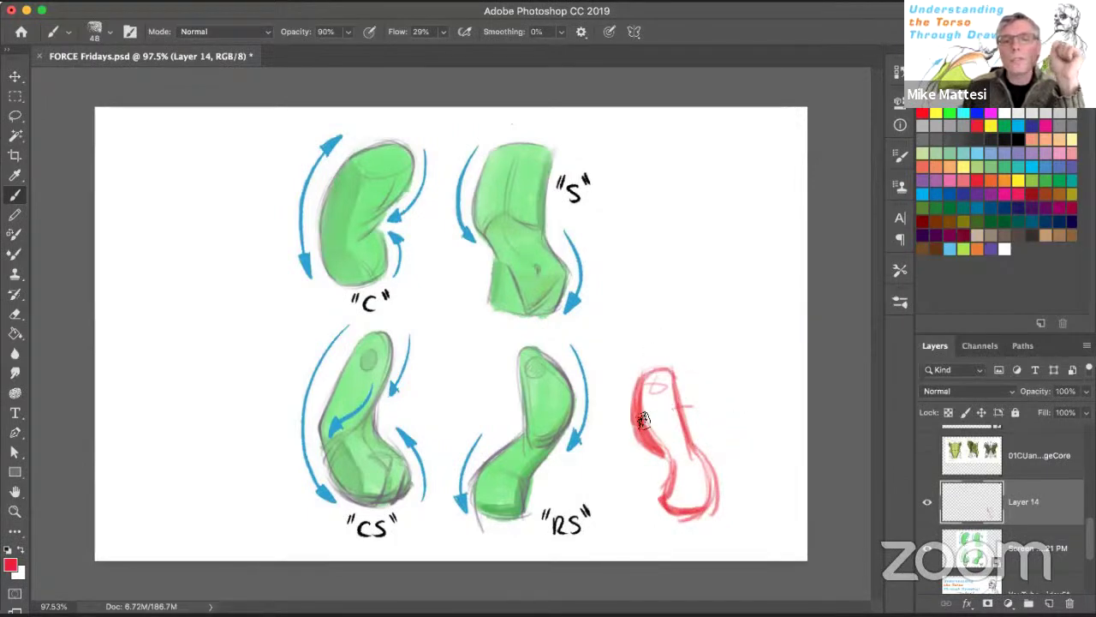
{"action": "left_click_drag", "start_coordinate": [633, 422], "coordinate": [605, 422]}
{"action": "left_click_drag", "start_coordinate": [698, 473], "coordinate": [727, 472]}
{"action": "left_click_drag", "start_coordinate": [651, 399], "coordinate": [665, 387]}
{"action": "mouse_move", "coordinate": [705, 492]}
{"action": "left_mouse_down"}
{"action": "mouse_move", "coordinate": [687, 455]}
{"action": "mouse_move", "coordinate": [702, 472]}
{"action": "mouse_move", "coordinate": [695, 497]}
{"action": "left_mouse_up"}
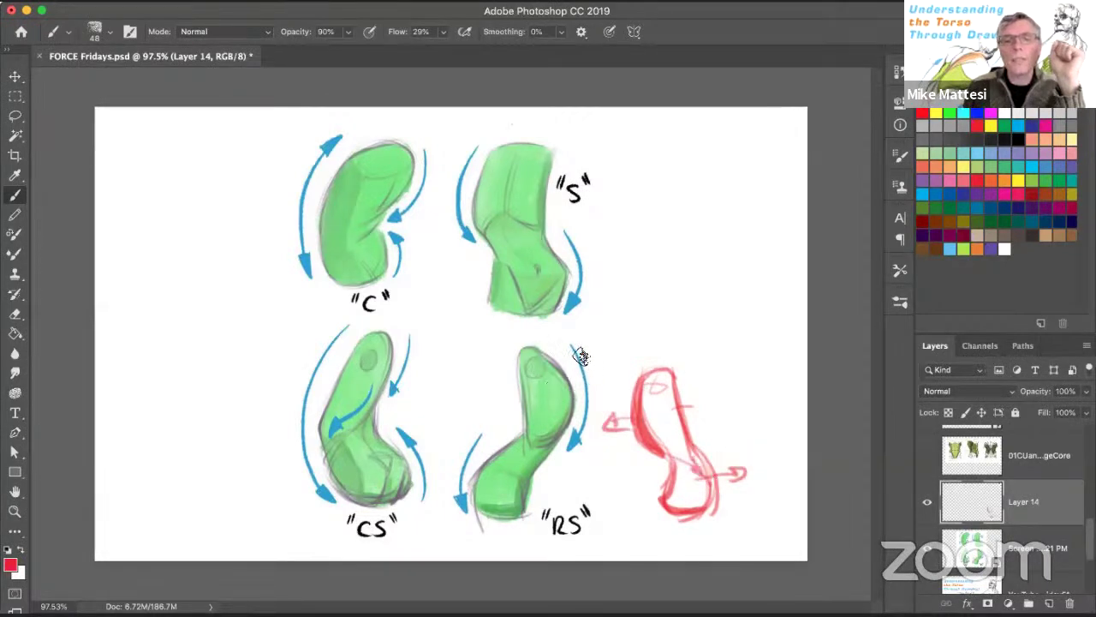
Step: Paint a red force curve down through the RS figure and a curved arrow rising from the top of the red torso
{"action": "left_click_drag", "start_coordinate": [592, 411], "coordinate": [497, 497]}
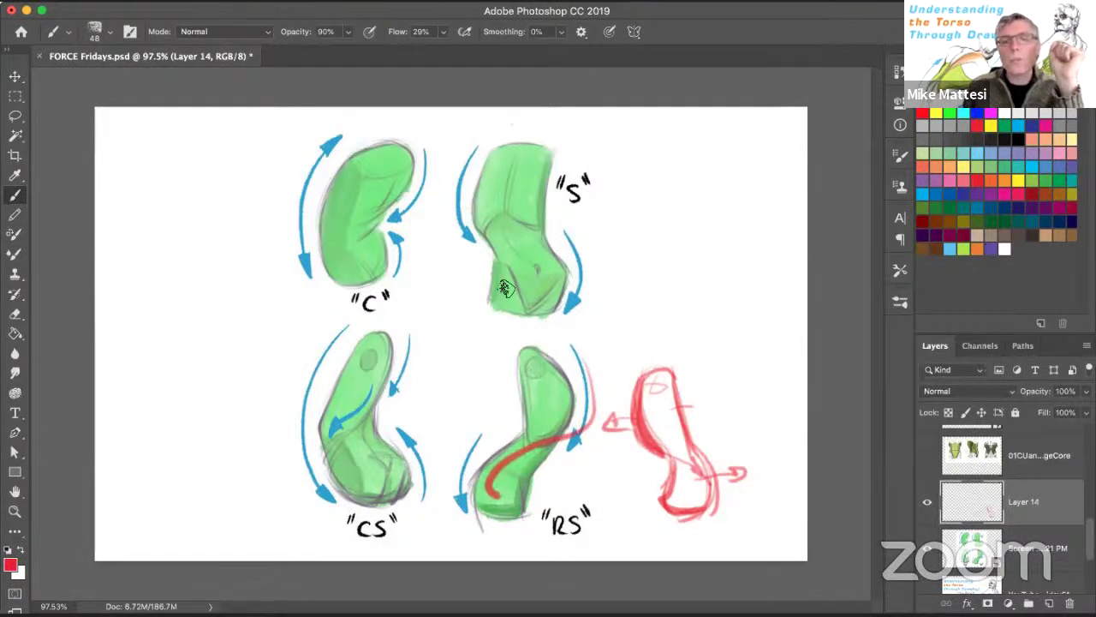
{"action": "left_click_drag", "start_coordinate": [665, 395], "coordinate": [613, 256]}
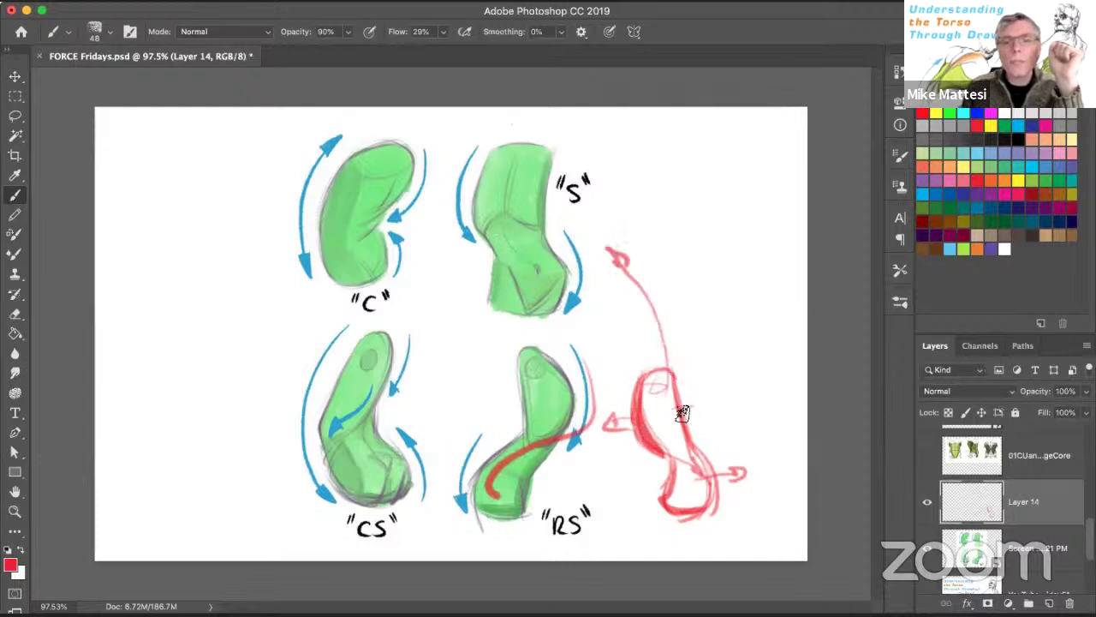
Step: Replace the torso shape drawings with the core anatomy page and add a new empty layer directly above it
{"action": "left_click", "coordinate": [927, 549]}
{"action": "left_click", "coordinate": [927, 503]}
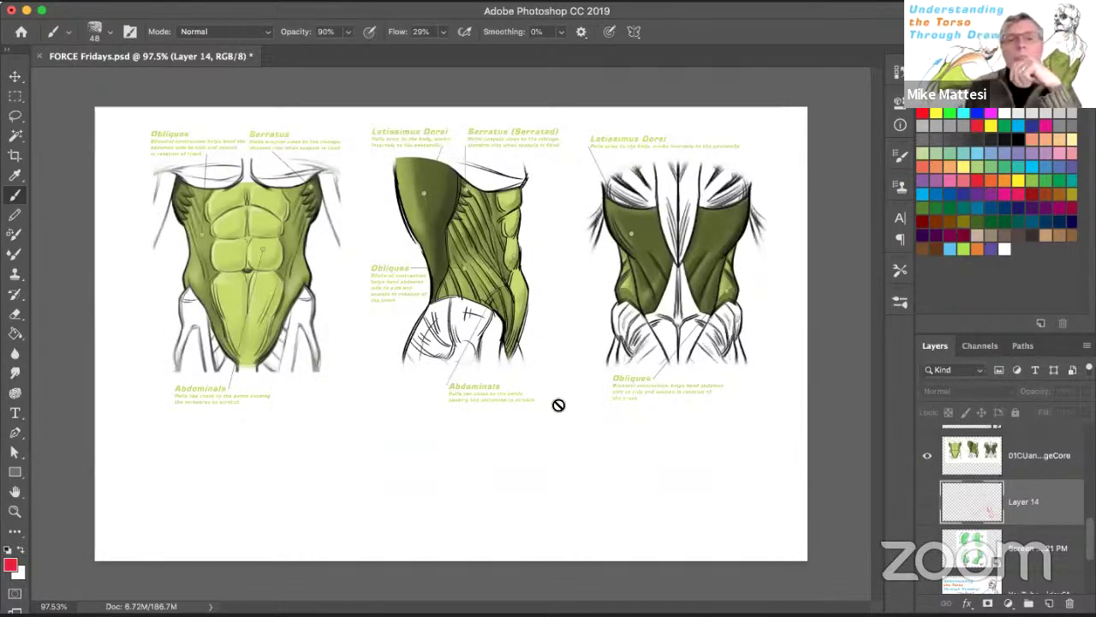
{"action": "scroll", "coordinate": [1051, 458], "scroll_direction": "up", "scroll_amount": 3}
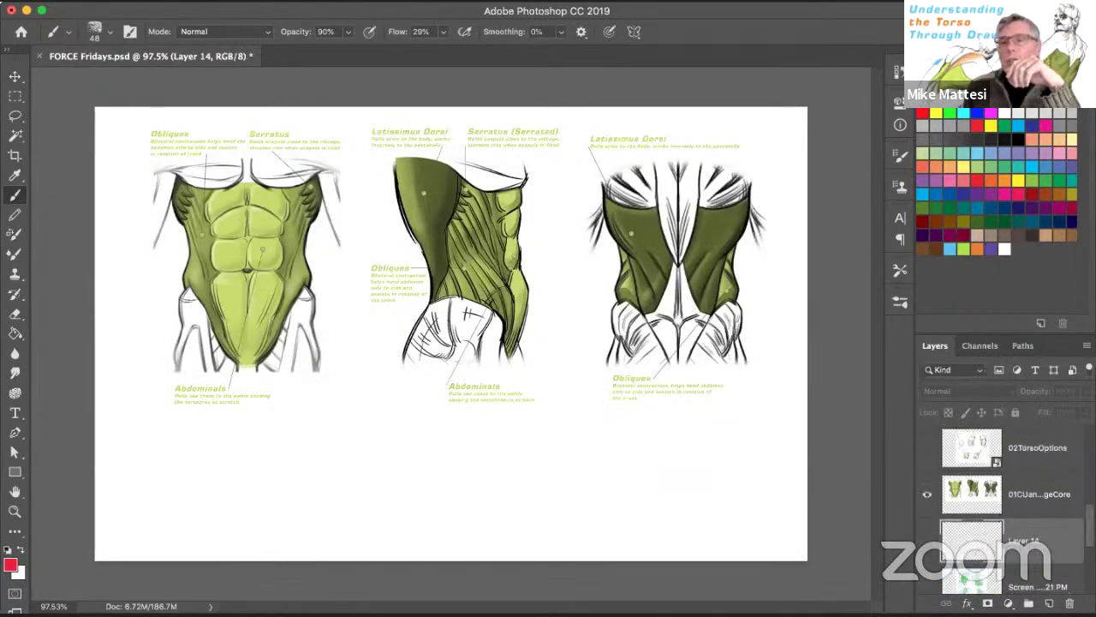
{"action": "left_click", "coordinate": [1043, 527]}
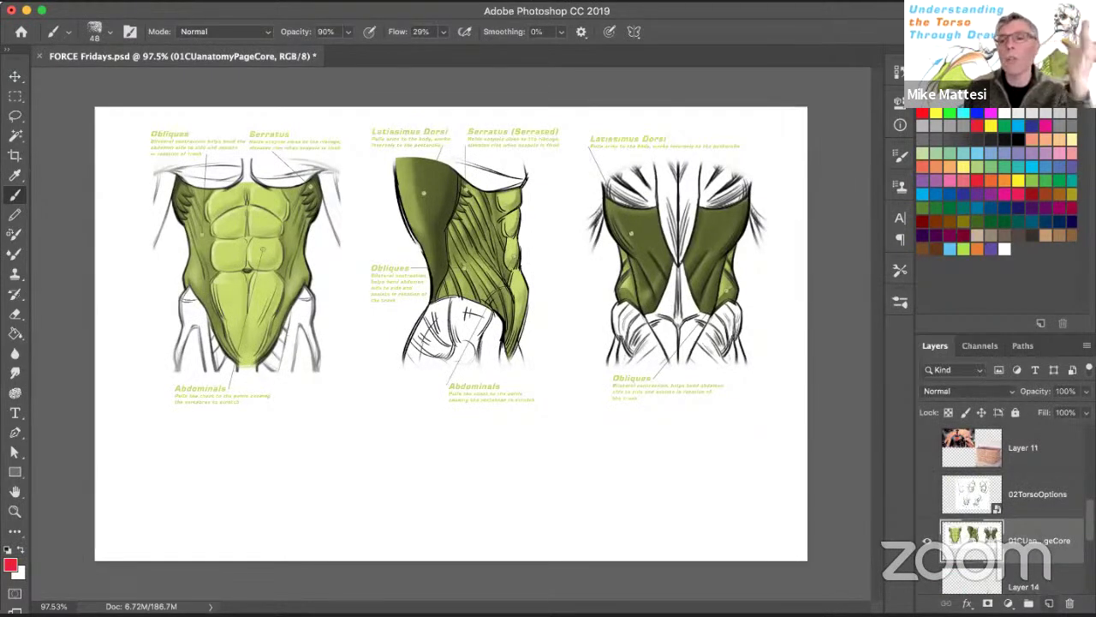
{"action": "left_click", "coordinate": [1049, 603]}
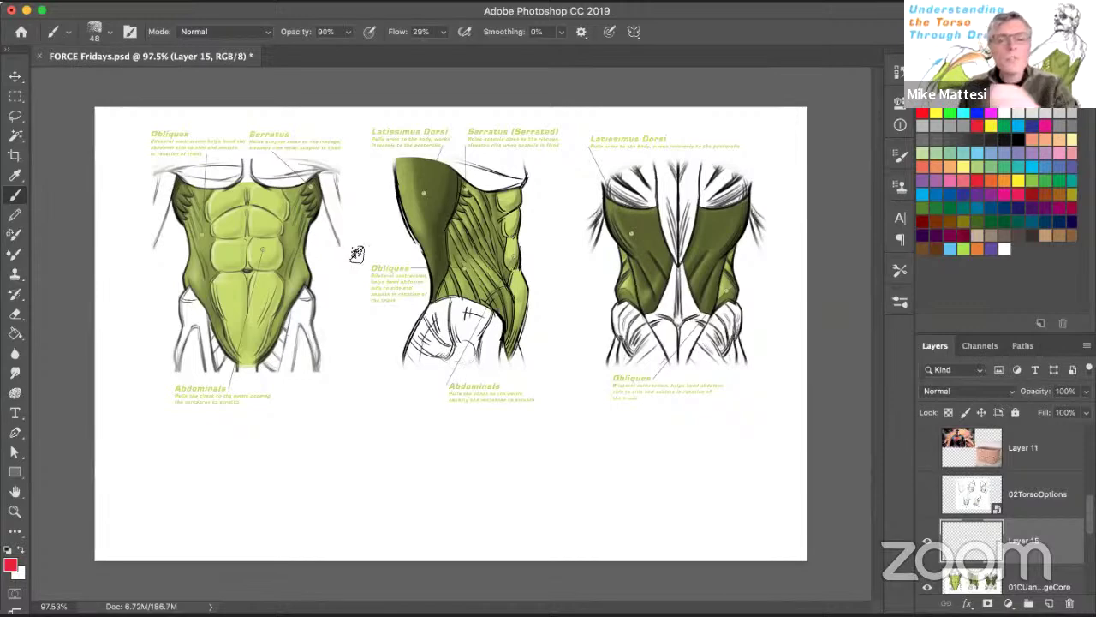
Step: Number the front view's abdominal segments 1 to 8 in red, and mark the rib cage arch and the top pair's upper edge
{"action": "key", "text": "z"}
{"action": "left_click", "coordinate": [285, 246]}
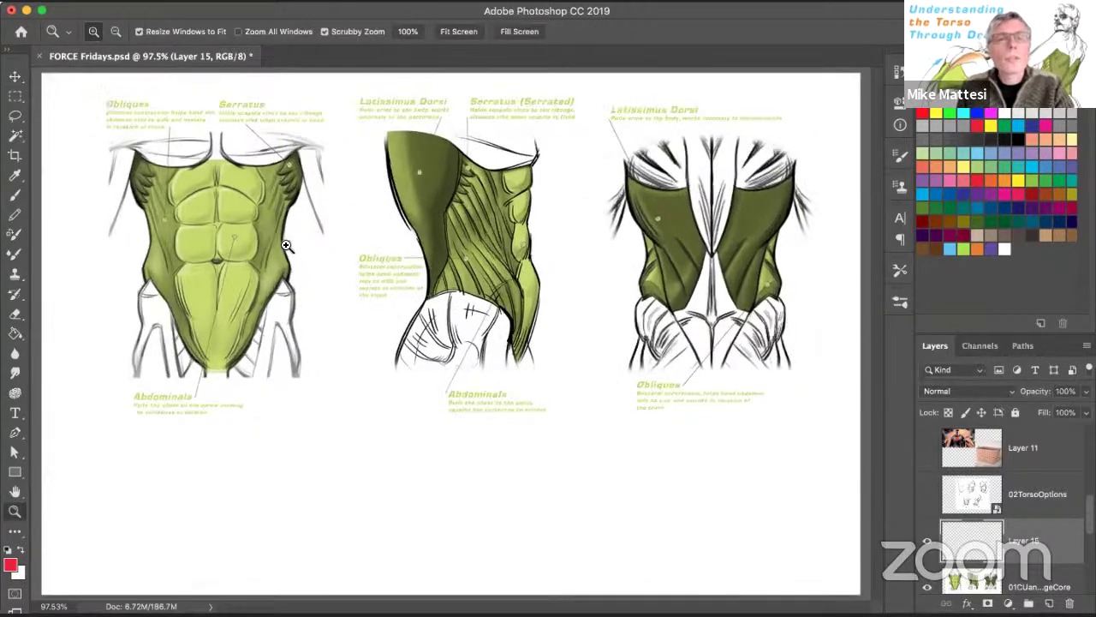
{"action": "left_click_drag", "start_coordinate": [291, 250], "coordinate": [331, 297]}
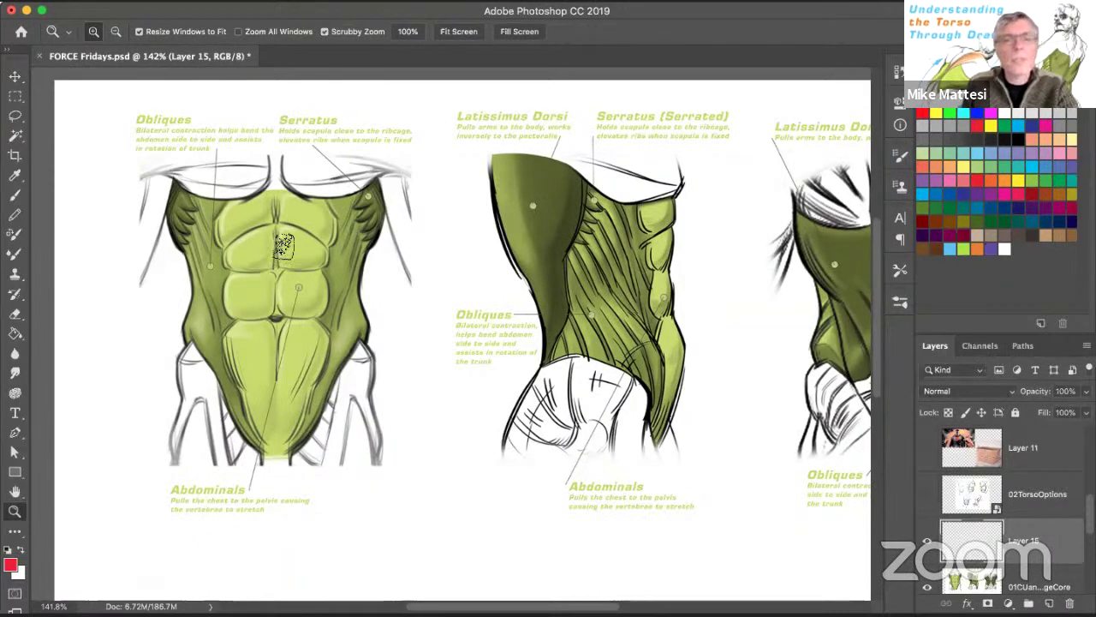
{"action": "key", "text": "b"}
{"action": "left_click", "coordinate": [254, 249]}
{"action": "left_click", "coordinate": [298, 250]}
{"action": "left_click", "coordinate": [255, 292]}
{"action": "left_click", "coordinate": [299, 293]}
{"action": "left_click_drag", "start_coordinate": [261, 335], "coordinate": [252, 355]}
{"action": "left_click_drag", "start_coordinate": [304, 331], "coordinate": [299, 346]}
{"action": "mouse_move", "coordinate": [272, 224]}
{"action": "left_mouse_down"}
{"action": "mouse_move", "coordinate": [197, 273]}
{"action": "mouse_move", "coordinate": [319, 245]}
{"action": "mouse_move", "coordinate": [355, 273]}
{"action": "left_mouse_up"}
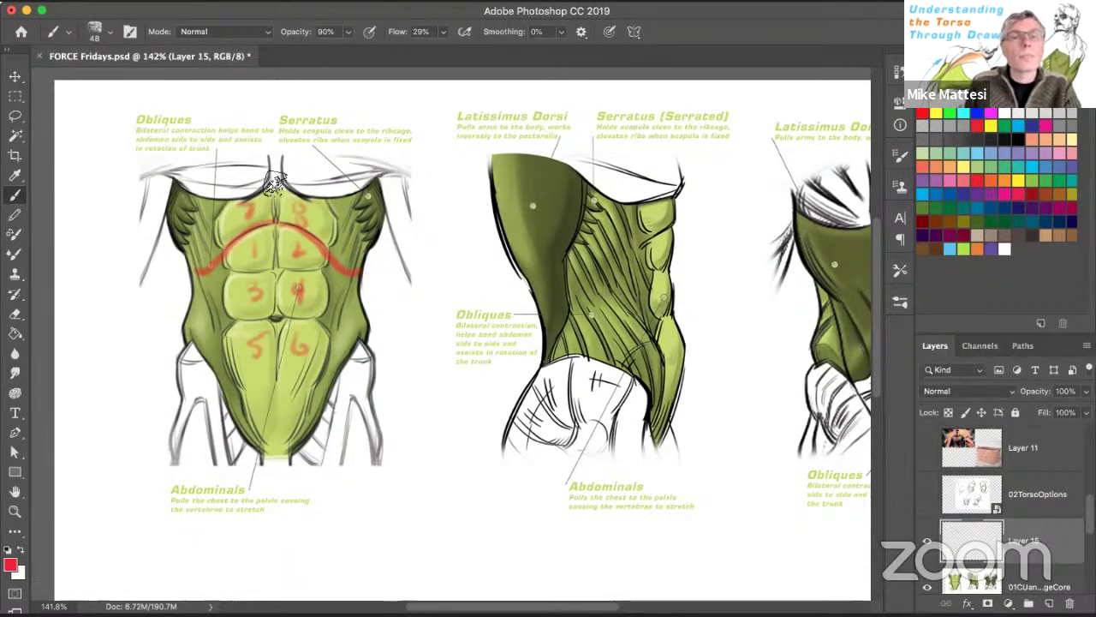
{"action": "mouse_move", "coordinate": [248, 199]}
{"action": "left_mouse_down"}
{"action": "mouse_move", "coordinate": [305, 191]}
{"action": "mouse_move", "coordinate": [256, 188]}
{"action": "mouse_move", "coordinate": [304, 187]}
{"action": "mouse_move", "coordinate": [275, 195]}
{"action": "mouse_move", "coordinate": [286, 197]}
{"action": "mouse_move", "coordinate": [284, 228]}
{"action": "mouse_move", "coordinate": [264, 225]}
{"action": "mouse_move", "coordinate": [282, 224]}
{"action": "mouse_move", "coordinate": [302, 249]}
{"action": "mouse_move", "coordinate": [257, 204]}
{"action": "mouse_move", "coordinate": [264, 188]}
{"action": "mouse_move", "coordinate": [309, 202]}
{"action": "mouse_move", "coordinate": [288, 199]}
{"action": "mouse_move", "coordinate": [277, 179]}
{"action": "mouse_move", "coordinate": [259, 180]}
{"action": "mouse_move", "coordinate": [256, 201]}
{"action": "mouse_move", "coordinate": [271, 203]}
{"action": "mouse_move", "coordinate": [249, 213]}
{"action": "mouse_move", "coordinate": [253, 221]}
{"action": "mouse_move", "coordinate": [287, 212]}
{"action": "mouse_move", "coordinate": [312, 271]}
{"action": "mouse_move", "coordinate": [264, 190]}
{"action": "mouse_move", "coordinate": [290, 226]}
{"action": "mouse_move", "coordinate": [258, 206]}
{"action": "mouse_move", "coordinate": [265, 189]}
{"action": "mouse_move", "coordinate": [303, 246]}
{"action": "mouse_move", "coordinate": [290, 241]}
{"action": "mouse_move", "coordinate": [358, 255]}
{"action": "left_mouse_up"}
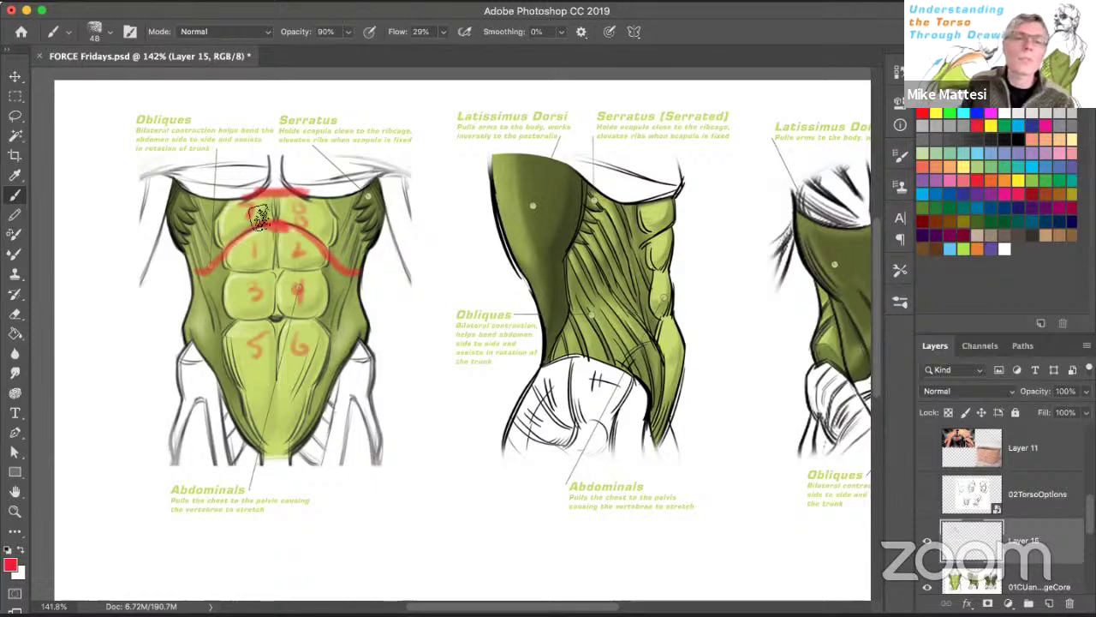
{"action": "left_click_drag", "start_coordinate": [276, 196], "coordinate": [324, 251]}
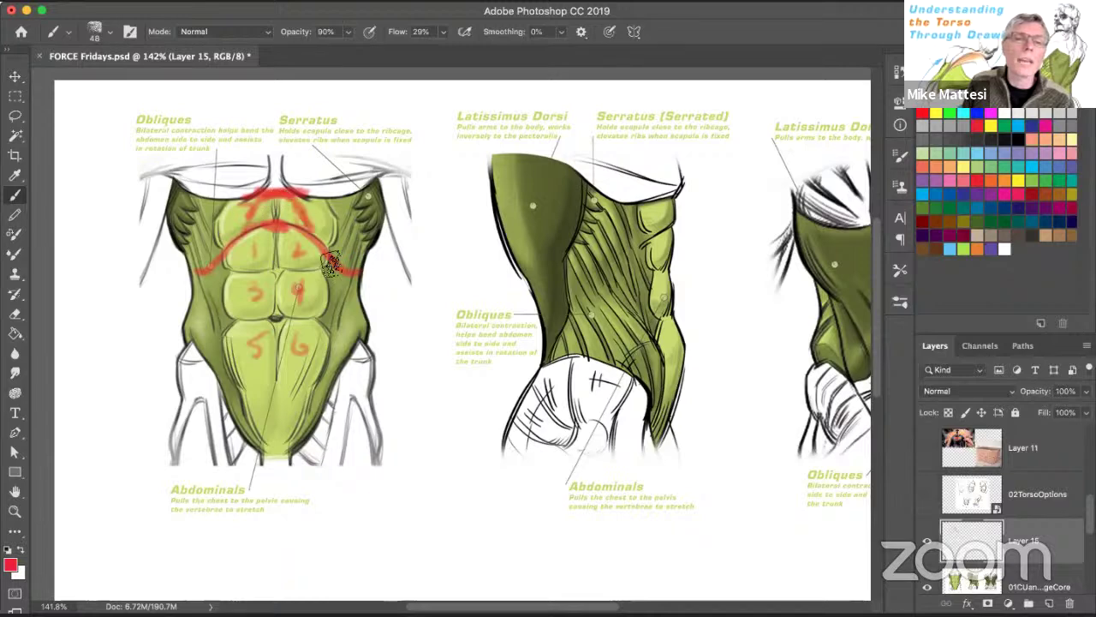
{"action": "mouse_move", "coordinate": [276, 197]}
{"action": "left_mouse_down"}
{"action": "mouse_move", "coordinate": [251, 212]}
{"action": "mouse_move", "coordinate": [227, 248]}
{"action": "left_mouse_up"}
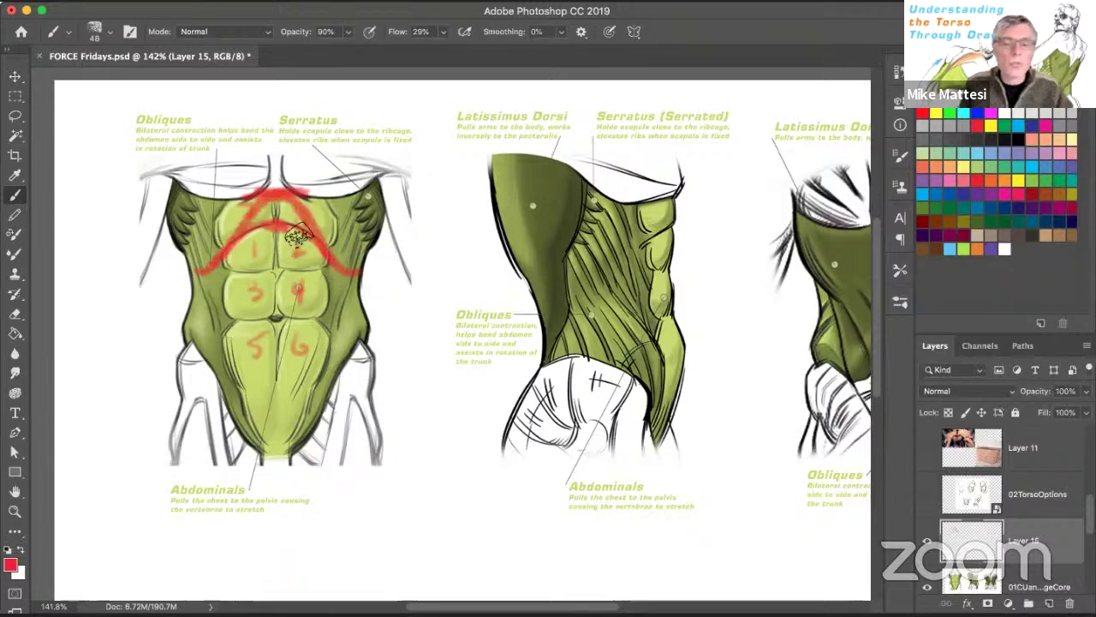
{"action": "key", "text": "ctrl+z"}
{"action": "mouse_move", "coordinate": [264, 195]}
{"action": "left_mouse_down"}
{"action": "mouse_move", "coordinate": [250, 212]}
{"action": "mouse_move", "coordinate": [296, 197]}
{"action": "mouse_move", "coordinate": [309, 225]}
{"action": "left_mouse_up"}
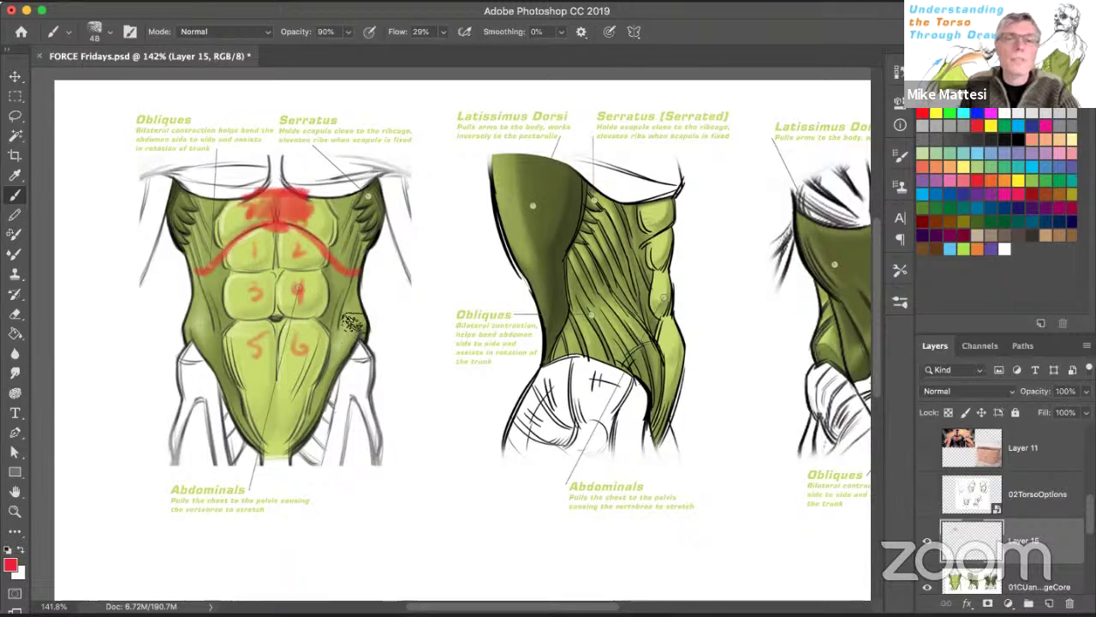
{"action": "key", "text": "ctrl+z"}
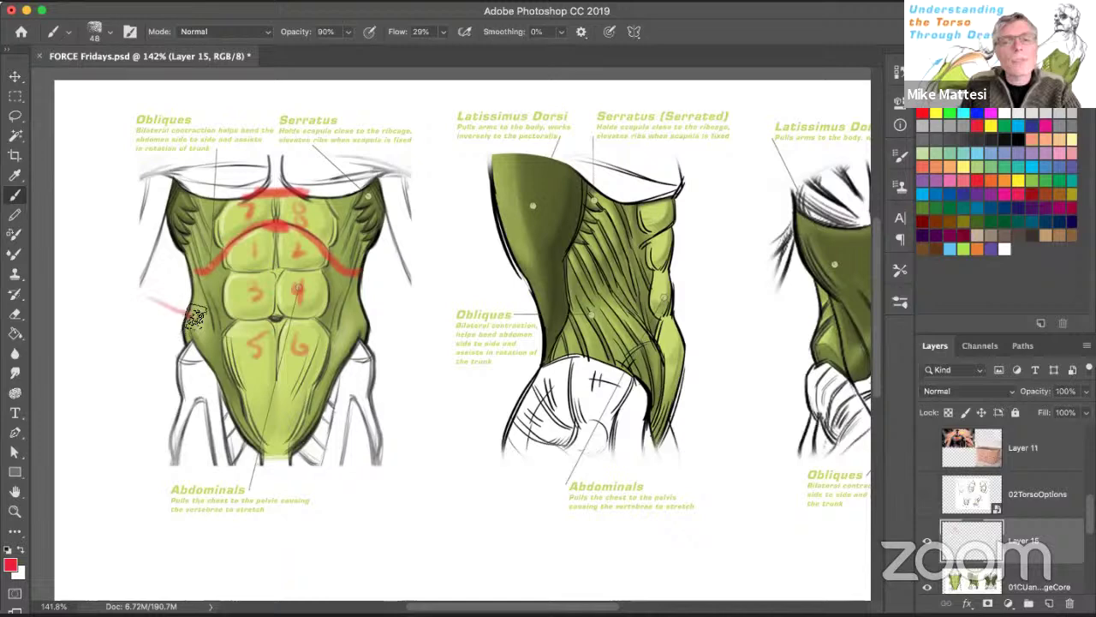
Step: Label the front view's oblique in red with an underlined "LOVE HANDLES" and arrow, and "MUFFIN TOP" below it
{"action": "left_click_drag", "start_coordinate": [72, 278], "coordinate": [118, 276]}
{"action": "mouse_move", "coordinate": [74, 305]}
{"action": "left_mouse_down"}
{"action": "mouse_move", "coordinate": [122, 314]}
{"action": "mouse_move", "coordinate": [115, 321]}
{"action": "mouse_move", "coordinate": [161, 300]}
{"action": "left_mouse_up"}
{"action": "left_click_drag", "start_coordinate": [115, 340], "coordinate": [158, 318]}
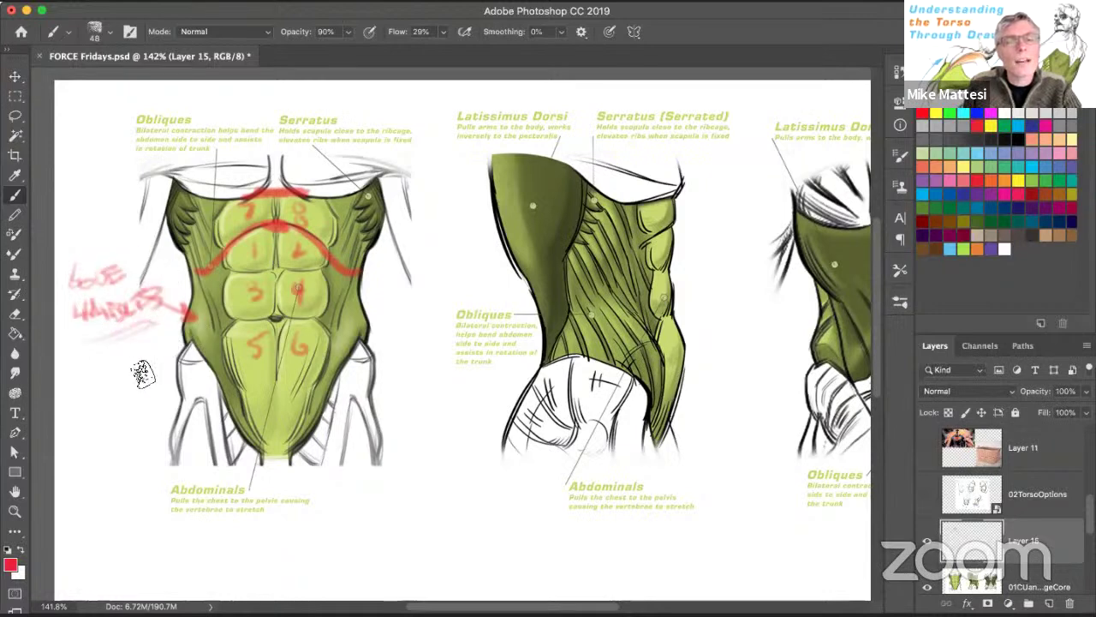
{"action": "mouse_move", "coordinate": [66, 392]}
{"action": "left_mouse_down"}
{"action": "mouse_move", "coordinate": [95, 391]}
{"action": "mouse_move", "coordinate": [96, 376]}
{"action": "mouse_move", "coordinate": [133, 357]}
{"action": "mouse_move", "coordinate": [133, 366]}
{"action": "mouse_move", "coordinate": [139, 348]}
{"action": "mouse_move", "coordinate": [190, 367]}
{"action": "left_mouse_up"}
{"action": "mouse_move", "coordinate": [111, 410]}
{"action": "left_mouse_down"}
{"action": "mouse_move", "coordinate": [128, 396]}
{"action": "mouse_move", "coordinate": [108, 404]}
{"action": "left_mouse_up"}
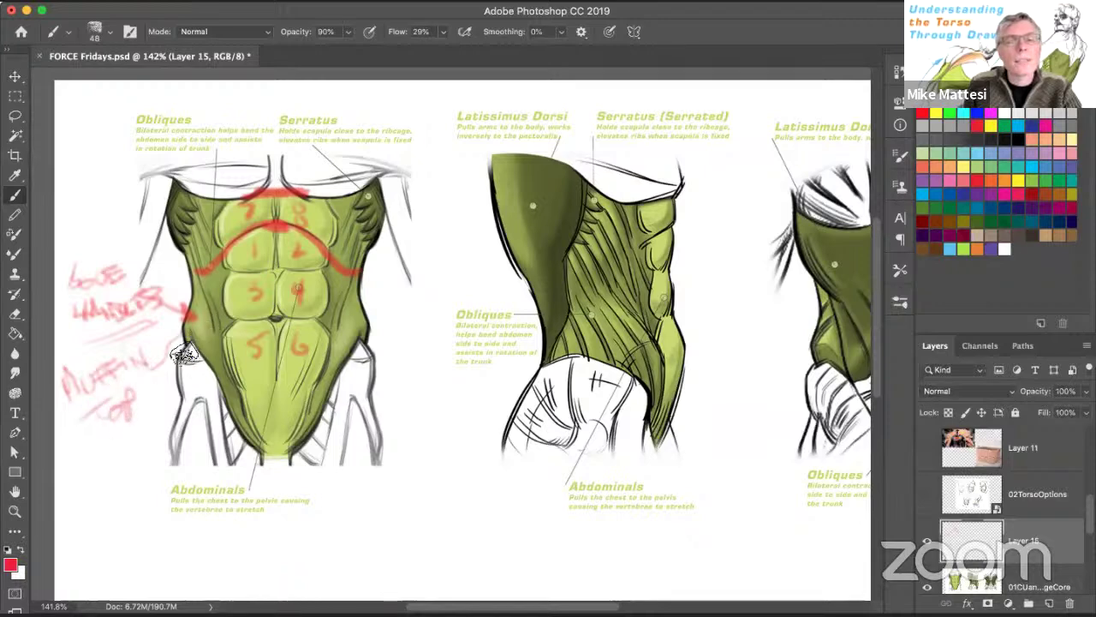
Step: Trace the oblique's bulge at the front view's waist in red and circle the Serratus heading above it
{"action": "mouse_move", "coordinate": [194, 296]}
{"action": "left_mouse_down"}
{"action": "mouse_move", "coordinate": [168, 327]}
{"action": "mouse_move", "coordinate": [189, 280]}
{"action": "mouse_move", "coordinate": [174, 330]}
{"action": "mouse_move", "coordinate": [216, 364]}
{"action": "mouse_move", "coordinate": [171, 331]}
{"action": "mouse_move", "coordinate": [184, 258]}
{"action": "mouse_move", "coordinate": [186, 351]}
{"action": "mouse_move", "coordinate": [179, 313]}
{"action": "left_mouse_up"}
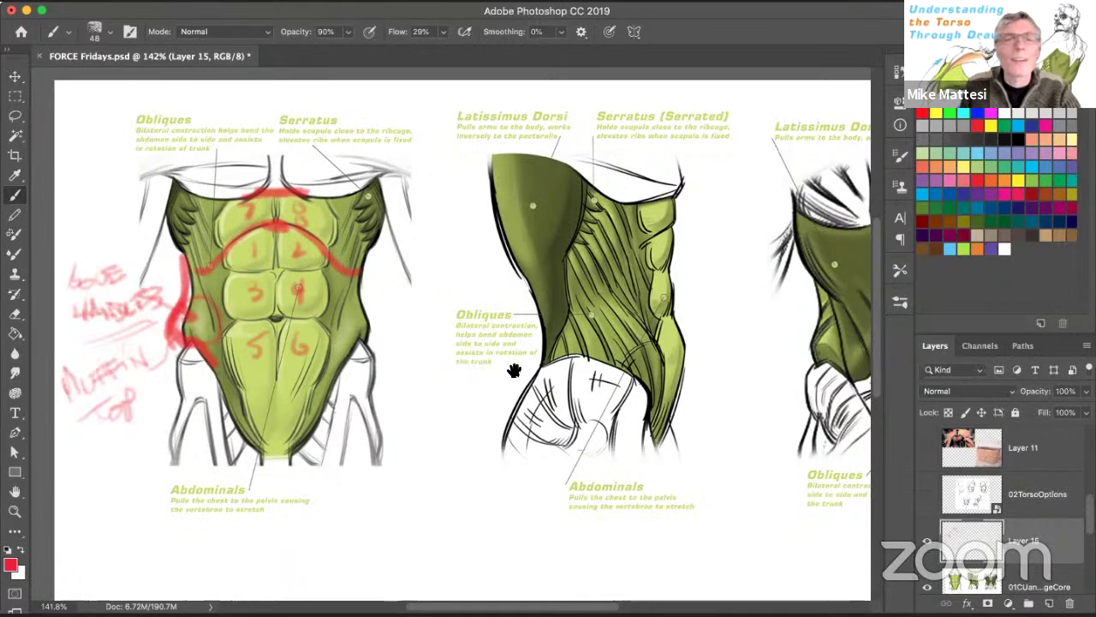
{"action": "left_click_drag", "start_coordinate": [521, 362], "coordinate": [488, 315]}
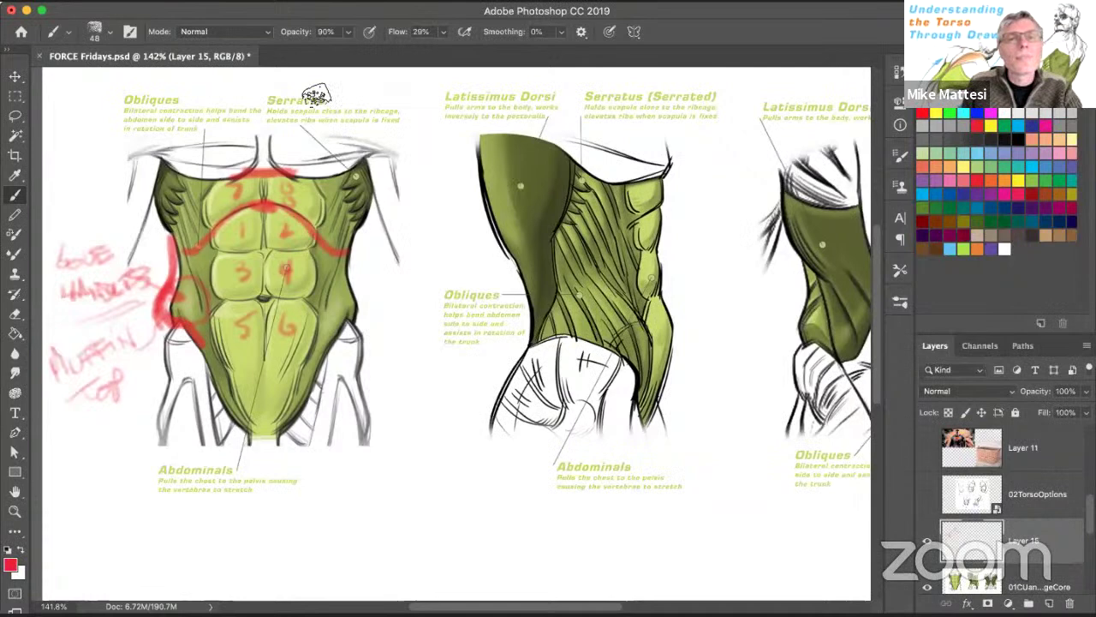
{"action": "left_click_drag", "start_coordinate": [316, 112], "coordinate": [272, 104]}
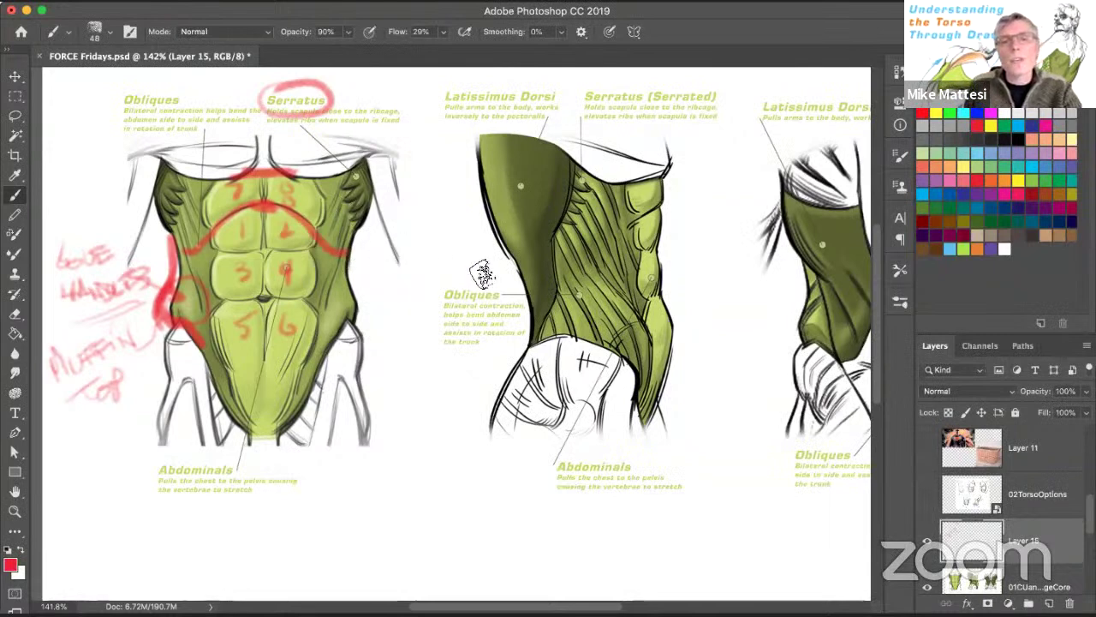
Step: Sketch a red arm extending outward from the back view's latissimus, with a small upward arrow beneath it
{"action": "scroll", "coordinate": [523, 248], "scroll_direction": "right", "scroll_amount": 4}
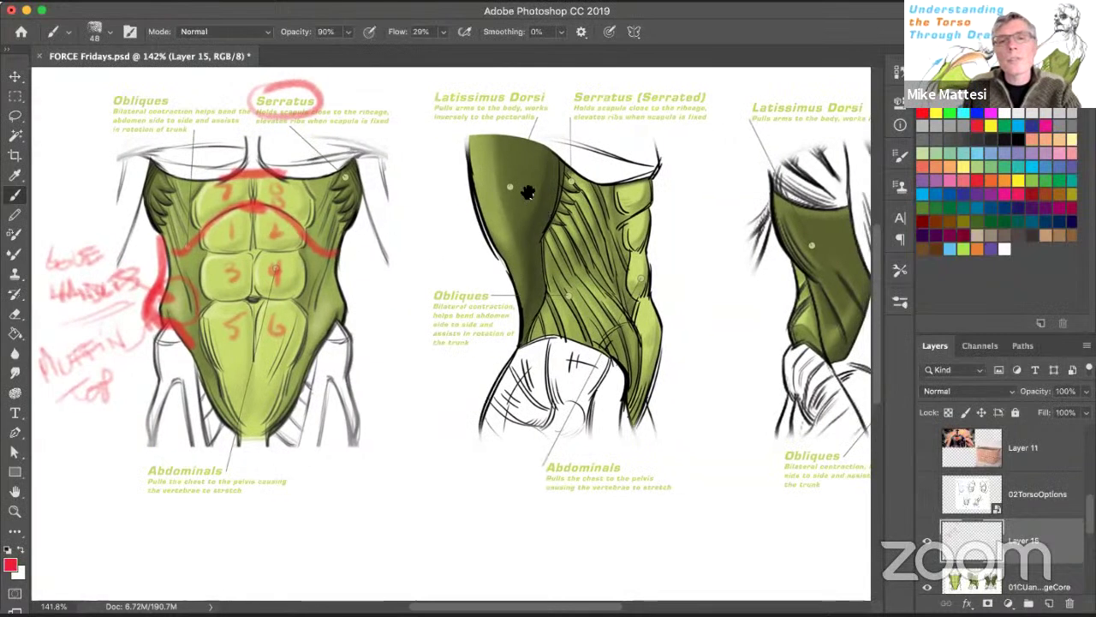
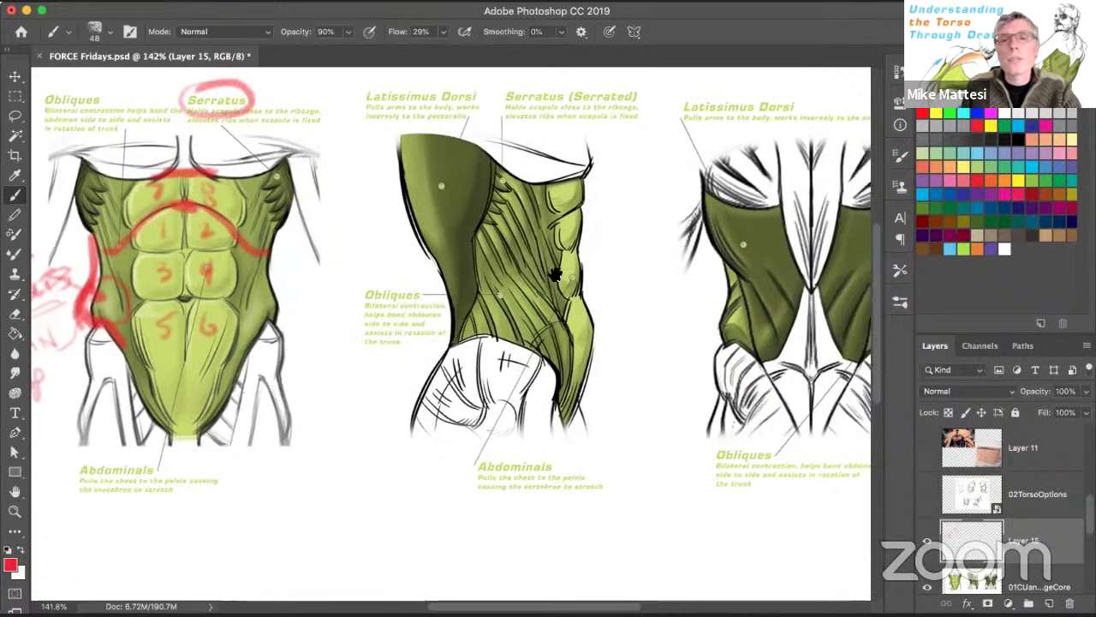
{"action": "scroll", "coordinate": [538, 270], "scroll_direction": "right", "scroll_amount": 5}
{"action": "scroll", "coordinate": [505, 272], "scroll_direction": "right", "scroll_amount": 2}
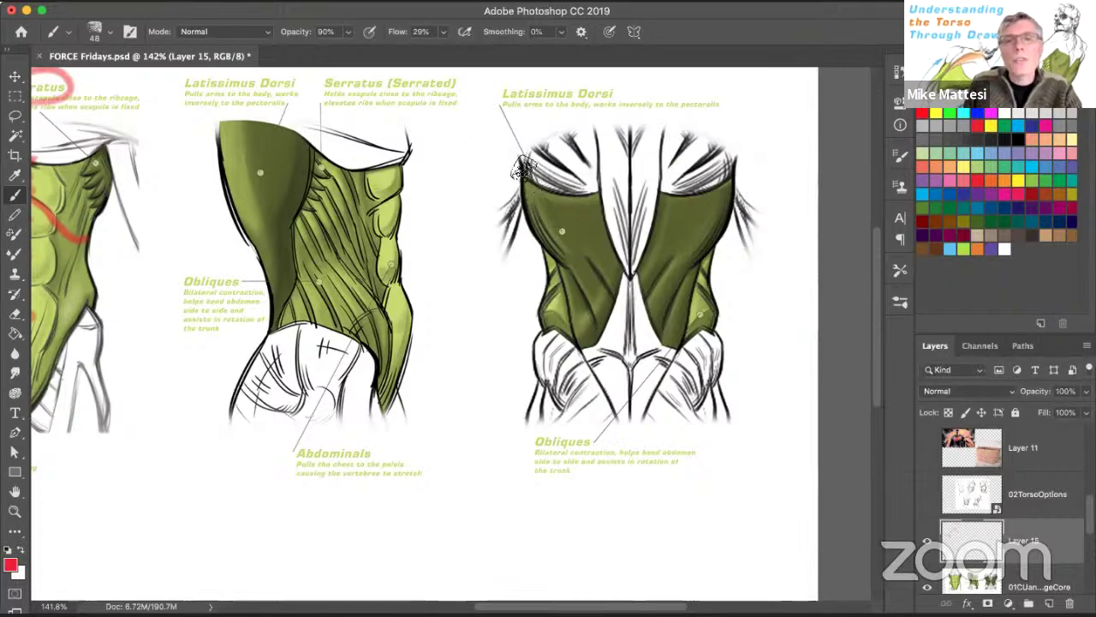
{"action": "mouse_move", "coordinate": [522, 169]}
{"action": "left_mouse_down"}
{"action": "mouse_move", "coordinate": [525, 221]}
{"action": "mouse_move", "coordinate": [513, 137]}
{"action": "mouse_move", "coordinate": [503, 149]}
{"action": "mouse_move", "coordinate": [521, 137]}
{"action": "mouse_move", "coordinate": [509, 124]}
{"action": "mouse_move", "coordinate": [445, 198]}
{"action": "left_mouse_up"}
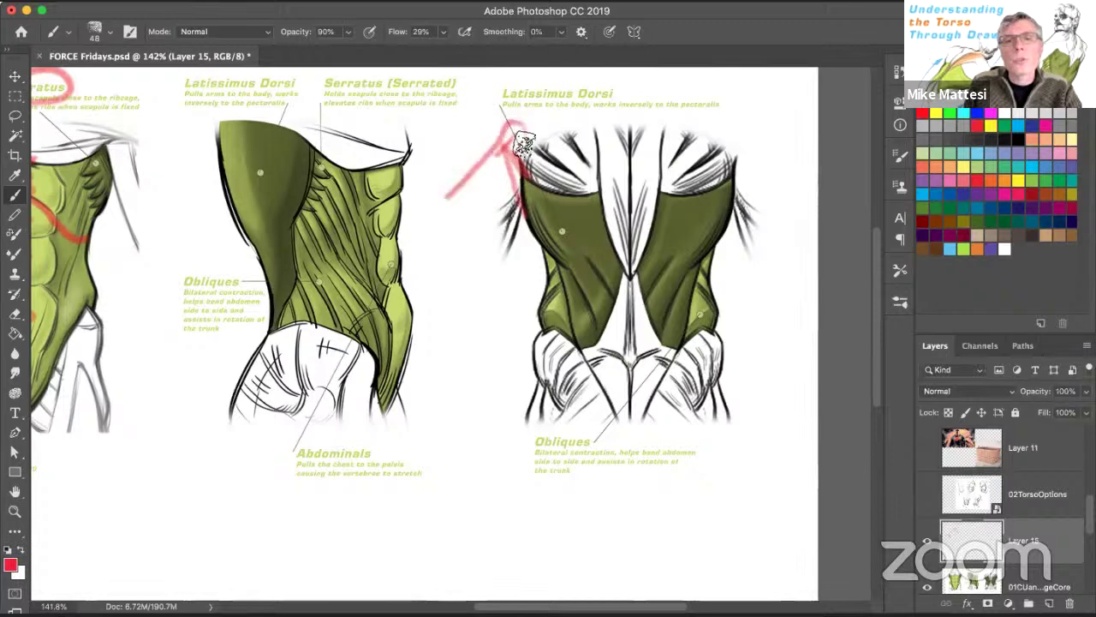
{"action": "left_click_drag", "start_coordinate": [489, 166], "coordinate": [416, 221]}
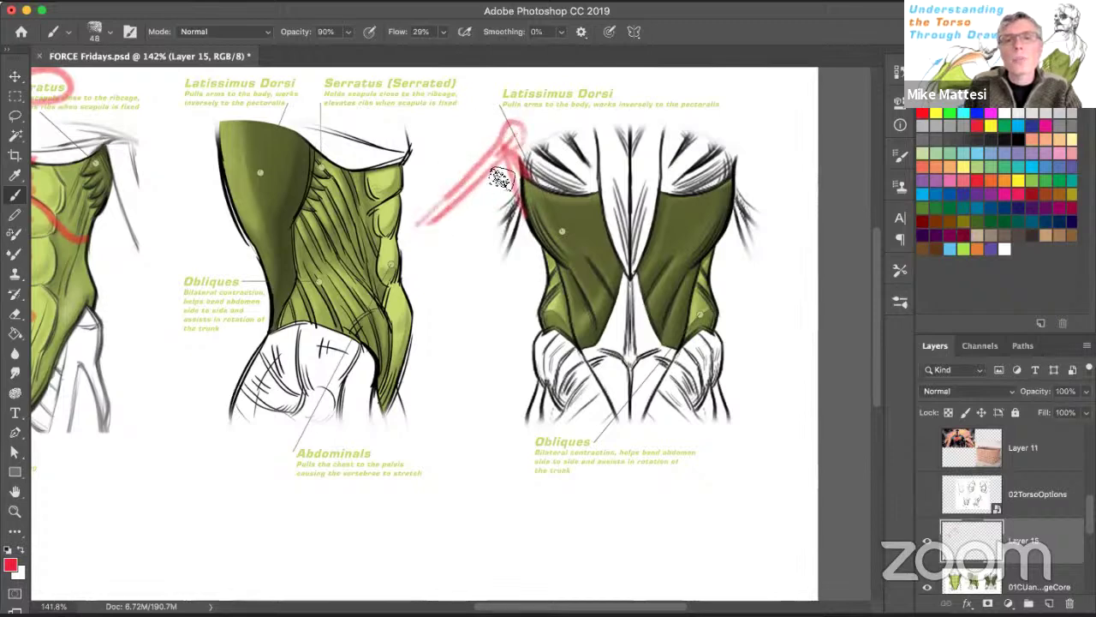
{"action": "left_click_drag", "start_coordinate": [466, 264], "coordinate": [484, 220]}
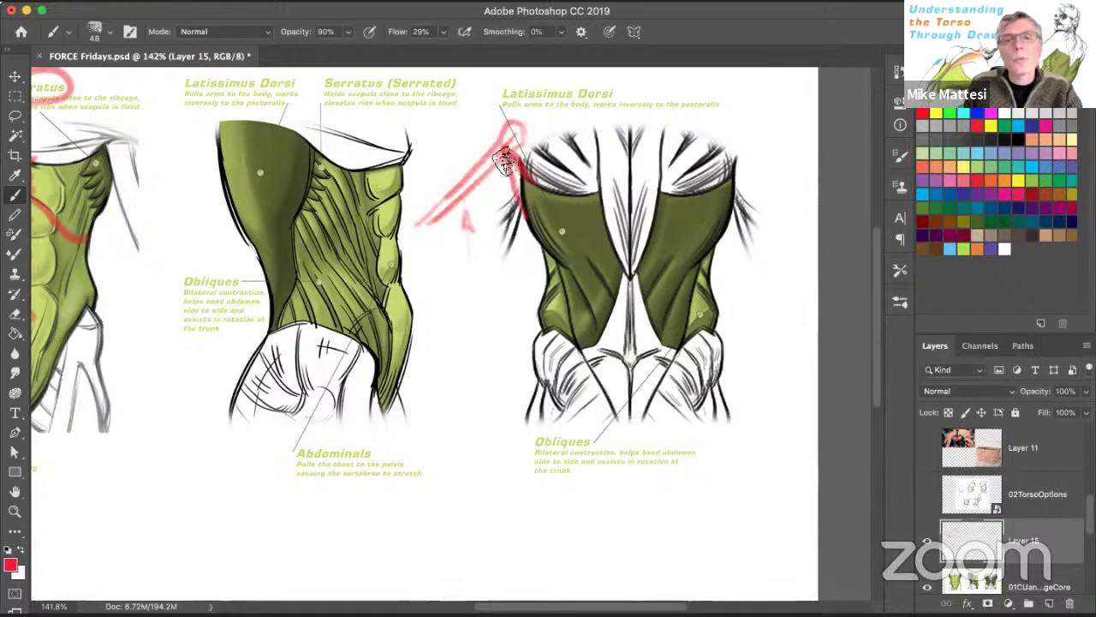
Step: Trace the back view's latissimus in red along its upper edge, the spine, the sacral triangle and the outer side
{"action": "mouse_move", "coordinate": [524, 170]}
{"action": "left_mouse_down"}
{"action": "mouse_move", "coordinate": [555, 190]}
{"action": "mouse_move", "coordinate": [602, 192]}
{"action": "left_mouse_up"}
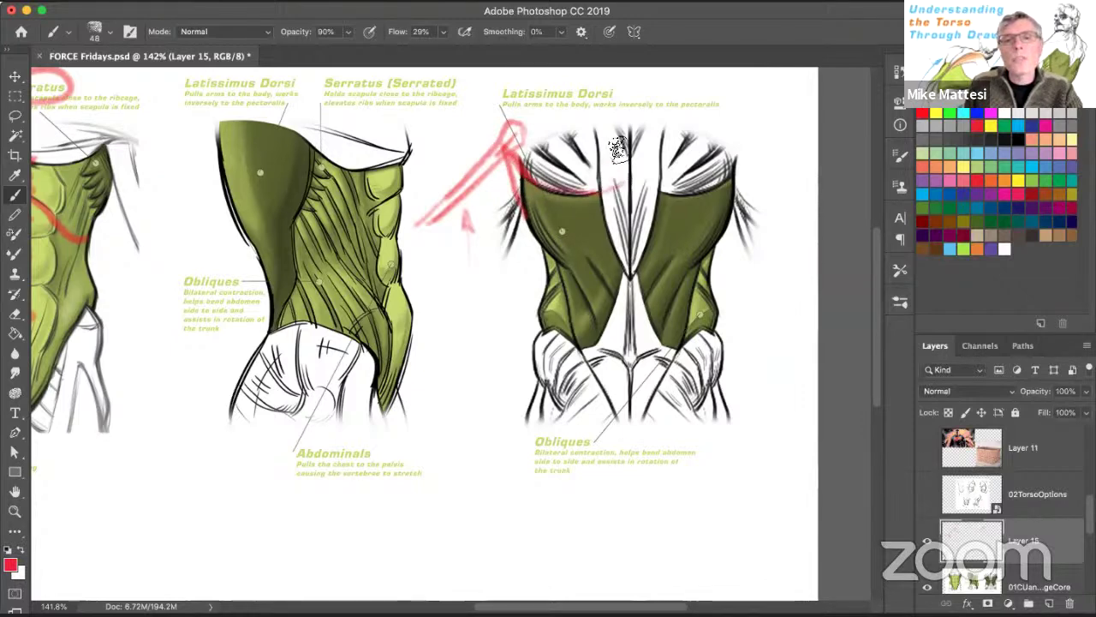
{"action": "mouse_move", "coordinate": [610, 170]}
{"action": "left_mouse_down"}
{"action": "mouse_move", "coordinate": [642, 182]}
{"action": "mouse_move", "coordinate": [576, 189]}
{"action": "mouse_move", "coordinate": [628, 185]}
{"action": "mouse_move", "coordinate": [631, 201]}
{"action": "mouse_move", "coordinate": [629, 365]}
{"action": "mouse_move", "coordinate": [589, 346]}
{"action": "mouse_move", "coordinate": [614, 420]}
{"action": "left_mouse_up"}
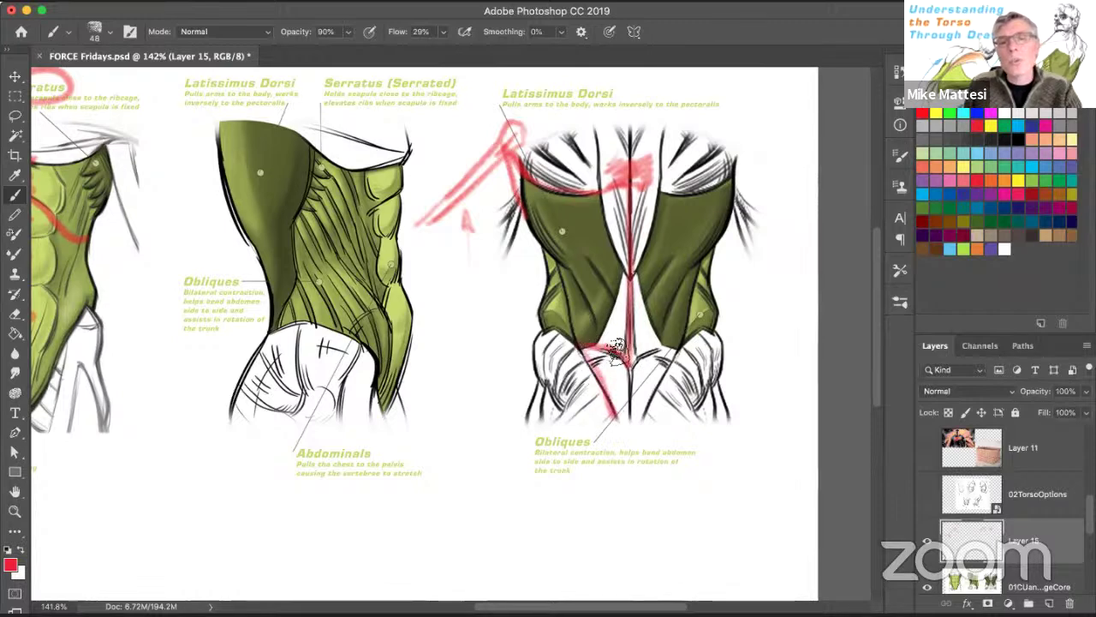
{"action": "mouse_move", "coordinate": [587, 354]}
{"action": "left_mouse_down"}
{"action": "mouse_move", "coordinate": [626, 418]}
{"action": "mouse_move", "coordinate": [631, 321]}
{"action": "left_mouse_up"}
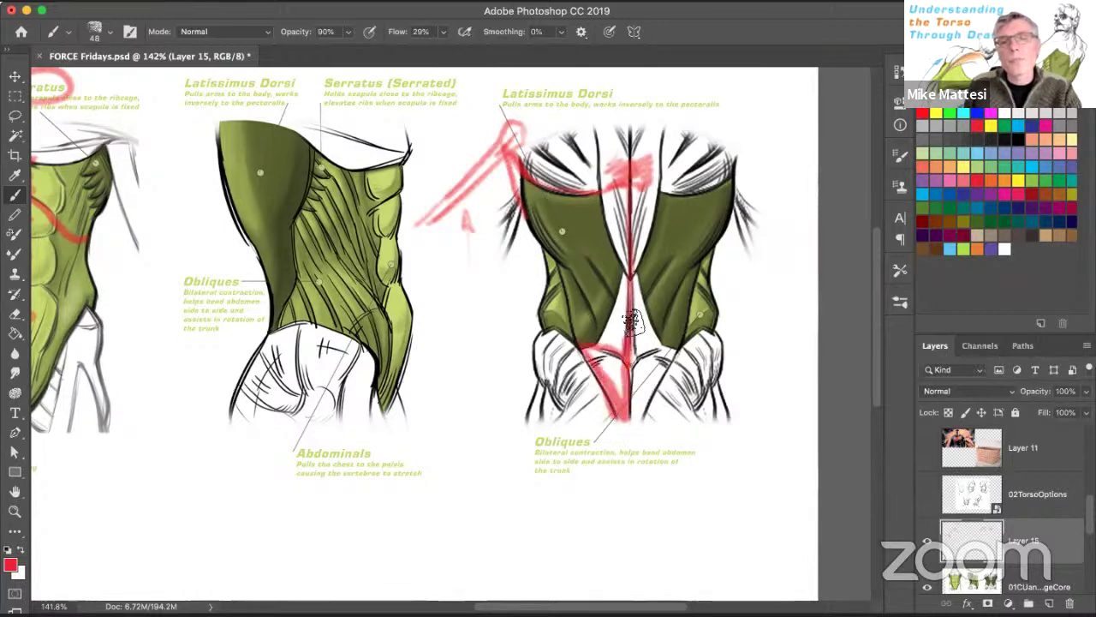
{"action": "left_click_drag", "start_coordinate": [634, 274], "coordinate": [621, 399]}
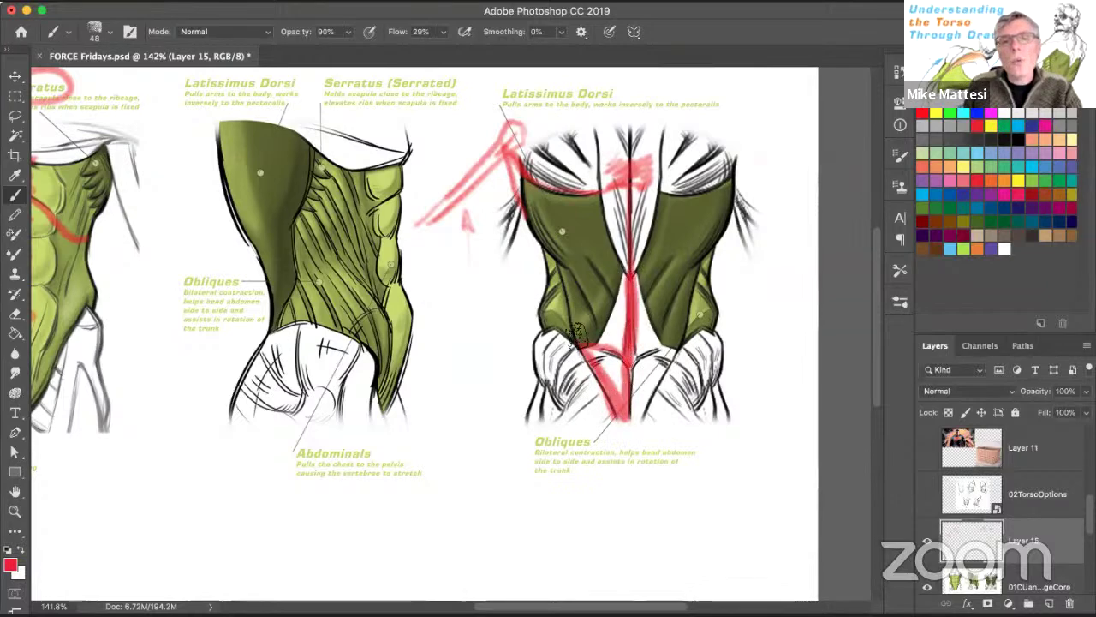
{"action": "mouse_move", "coordinate": [576, 332]}
{"action": "left_mouse_down"}
{"action": "mouse_move", "coordinate": [558, 267]}
{"action": "mouse_move", "coordinate": [513, 203]}
{"action": "mouse_move", "coordinate": [507, 145]}
{"action": "mouse_move", "coordinate": [573, 199]}
{"action": "mouse_move", "coordinate": [613, 196]}
{"action": "mouse_move", "coordinate": [630, 177]}
{"action": "mouse_move", "coordinate": [628, 327]}
{"action": "left_mouse_up"}
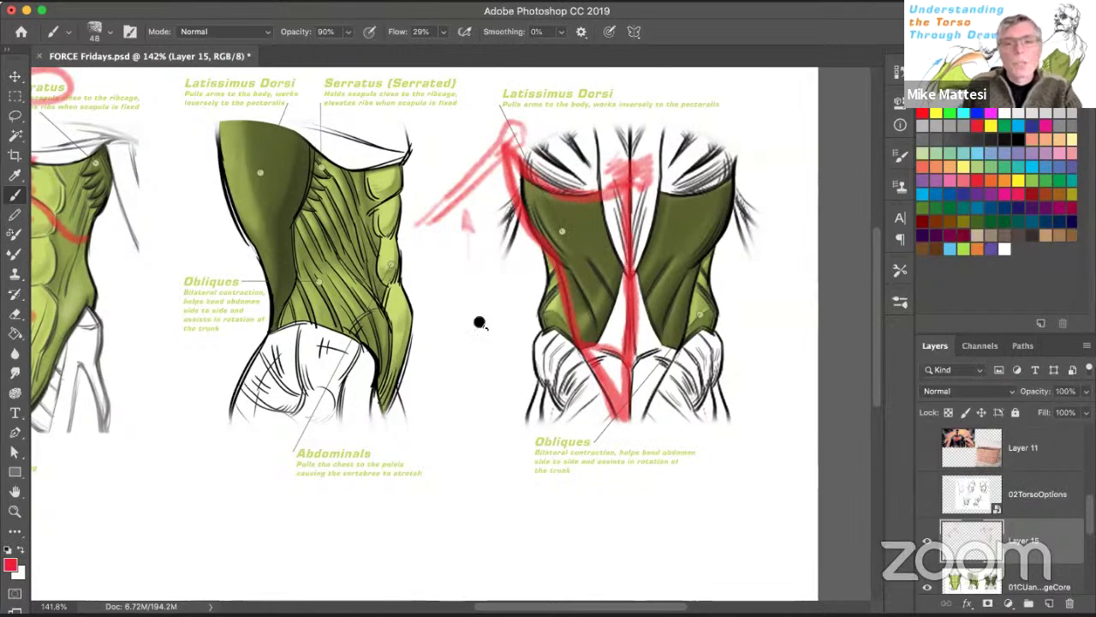
Step: Write "CONTRACT" in red in the empty area below the side view torso
{"action": "key", "text": "z"}
{"action": "left_click_drag", "start_coordinate": [471, 322], "coordinate": [452, 316]}
{"action": "mouse_move", "coordinate": [449, 266]}
{"action": "left_mouse_down"}
{"action": "mouse_move", "coordinate": [476, 249]}
{"action": "mouse_move", "coordinate": [453, 271]}
{"action": "left_mouse_up"}
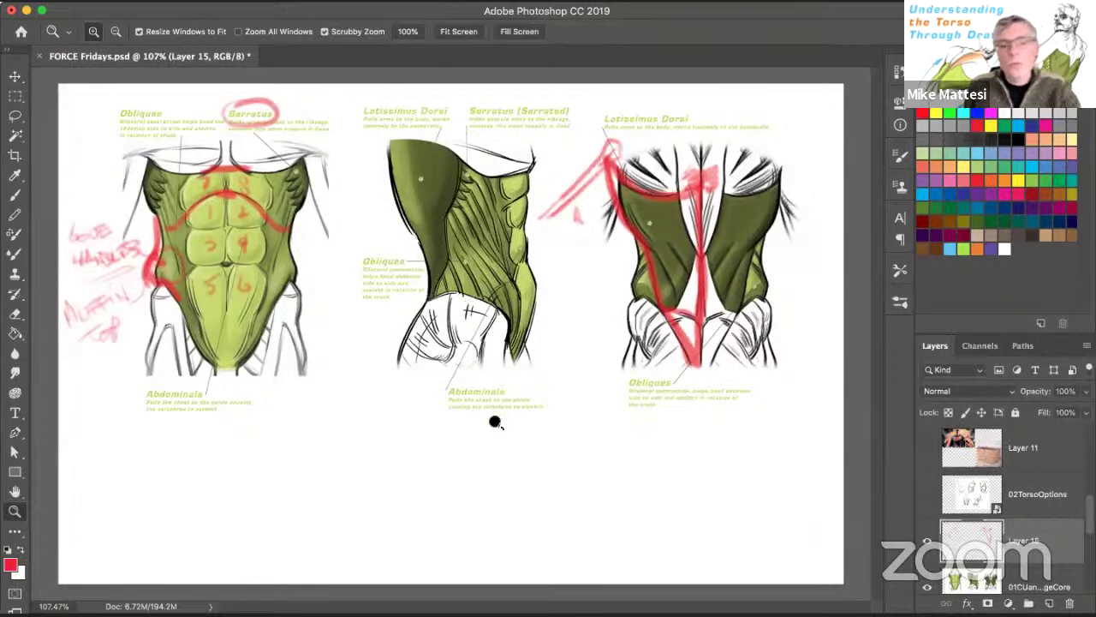
{"action": "key", "text": "b"}
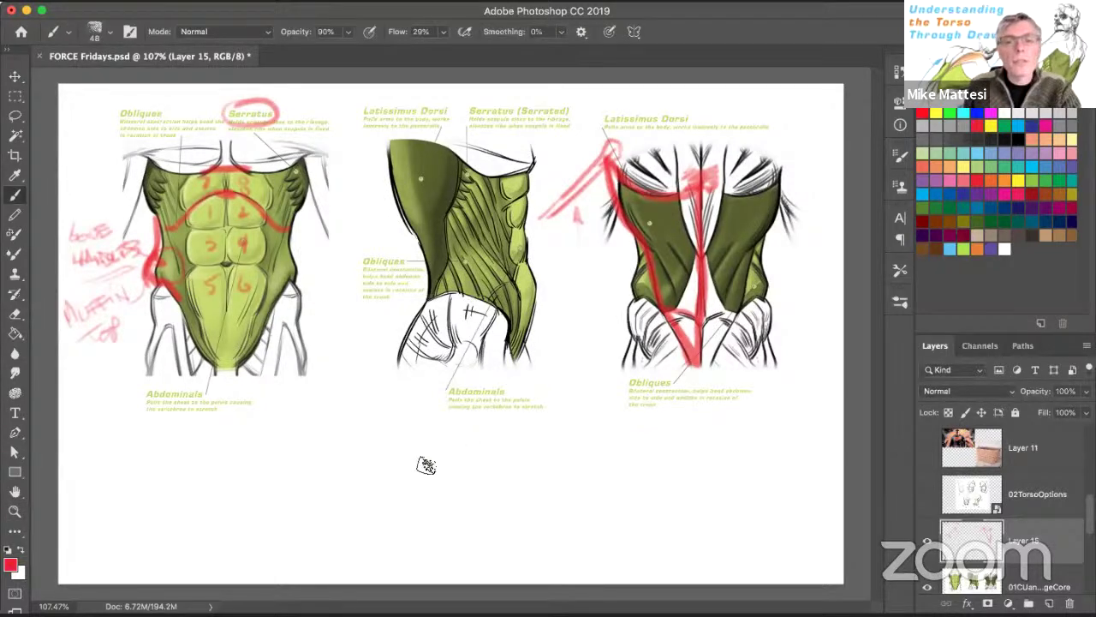
{"action": "mouse_move", "coordinate": [421, 460]}
{"action": "left_mouse_down"}
{"action": "mouse_move", "coordinate": [568, 472]}
{"action": "mouse_move", "coordinate": [583, 434]}
{"action": "mouse_move", "coordinate": [583, 469]}
{"action": "left_mouse_up"}
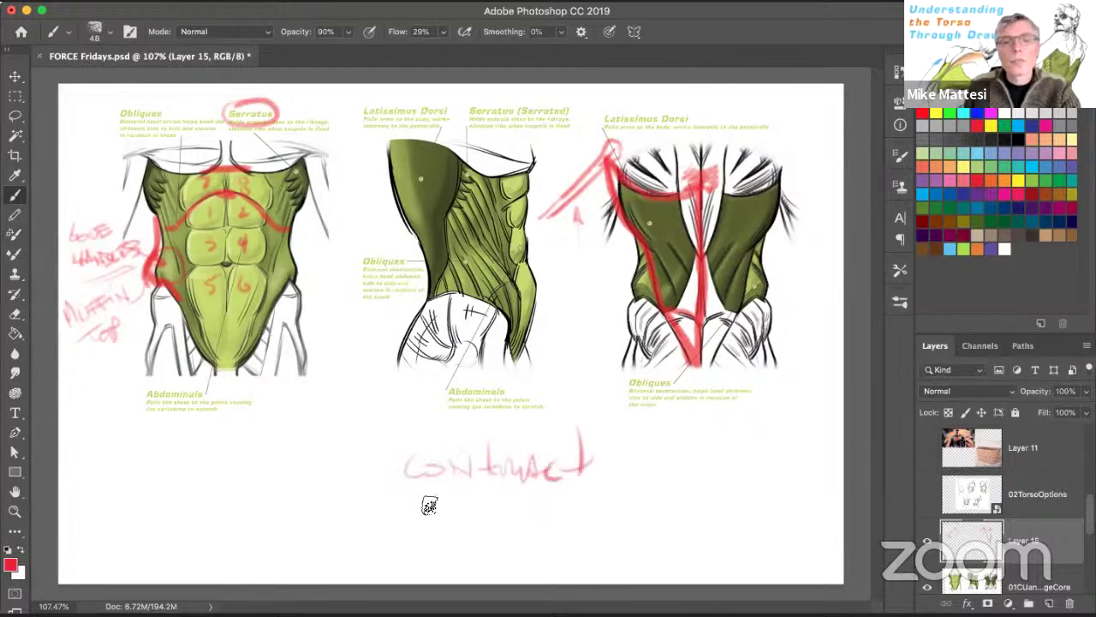
Step: Underline CONTRACT with dashes on its sides, and sketch a red muscle stretched between two attachments below the front view
{"action": "left_click_drag", "start_coordinate": [399, 505], "coordinate": [548, 495]}
{"action": "left_click_drag", "start_coordinate": [603, 473], "coordinate": [624, 473]}
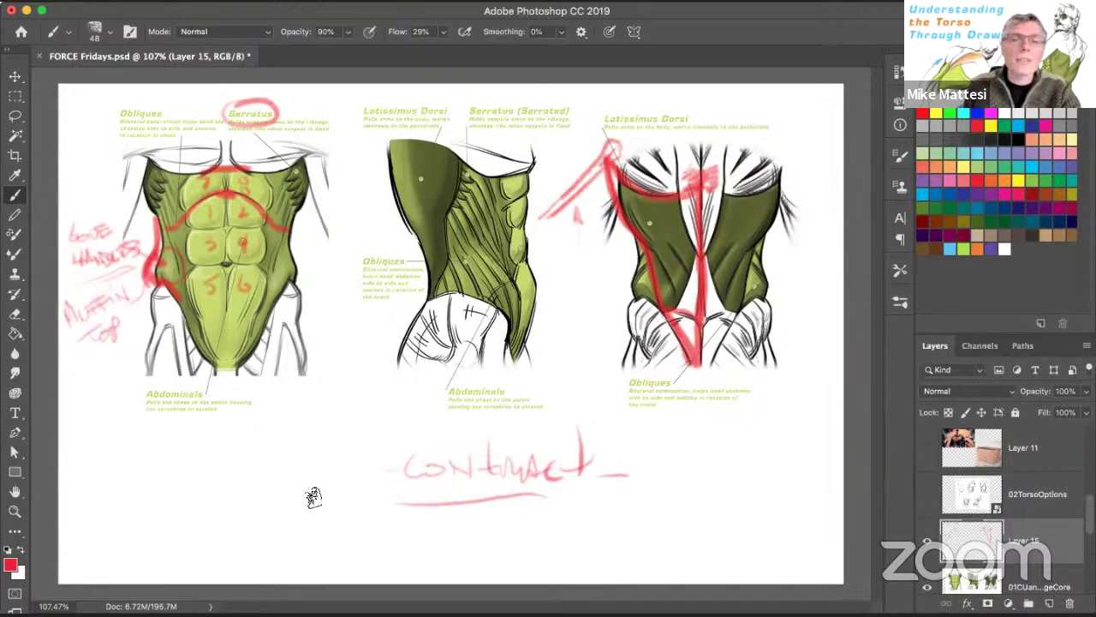
{"action": "left_click_drag", "start_coordinate": [317, 488], "coordinate": [304, 529]}
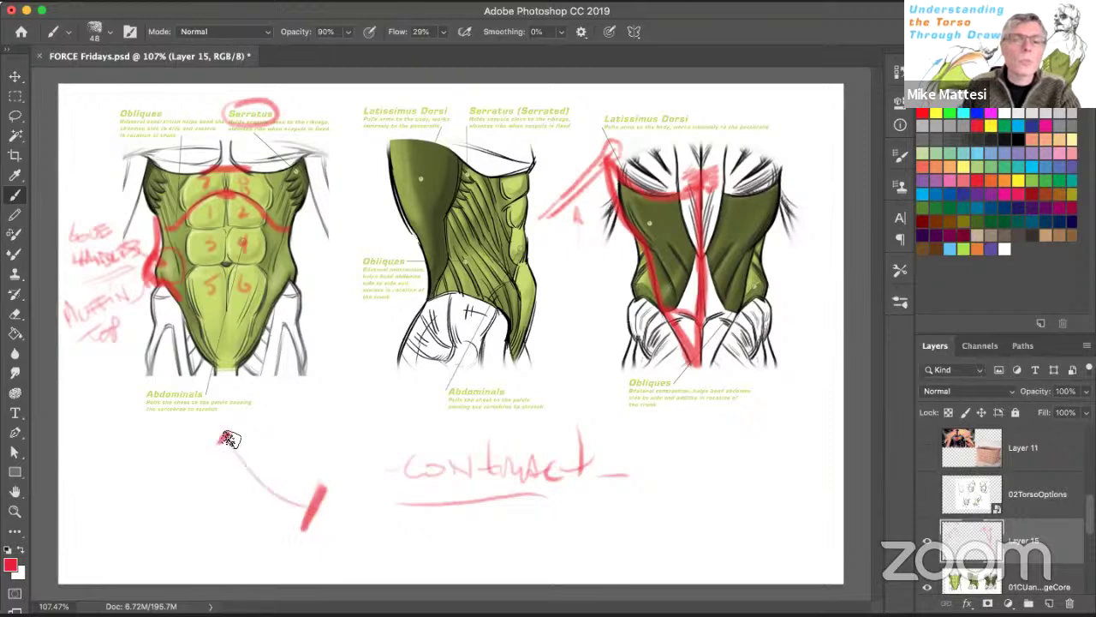
{"action": "mouse_move", "coordinate": [224, 438]}
{"action": "left_mouse_down"}
{"action": "mouse_move", "coordinate": [314, 506]}
{"action": "mouse_move", "coordinate": [306, 496]}
{"action": "mouse_move", "coordinate": [322, 485]}
{"action": "mouse_move", "coordinate": [252, 435]}
{"action": "left_mouse_up"}
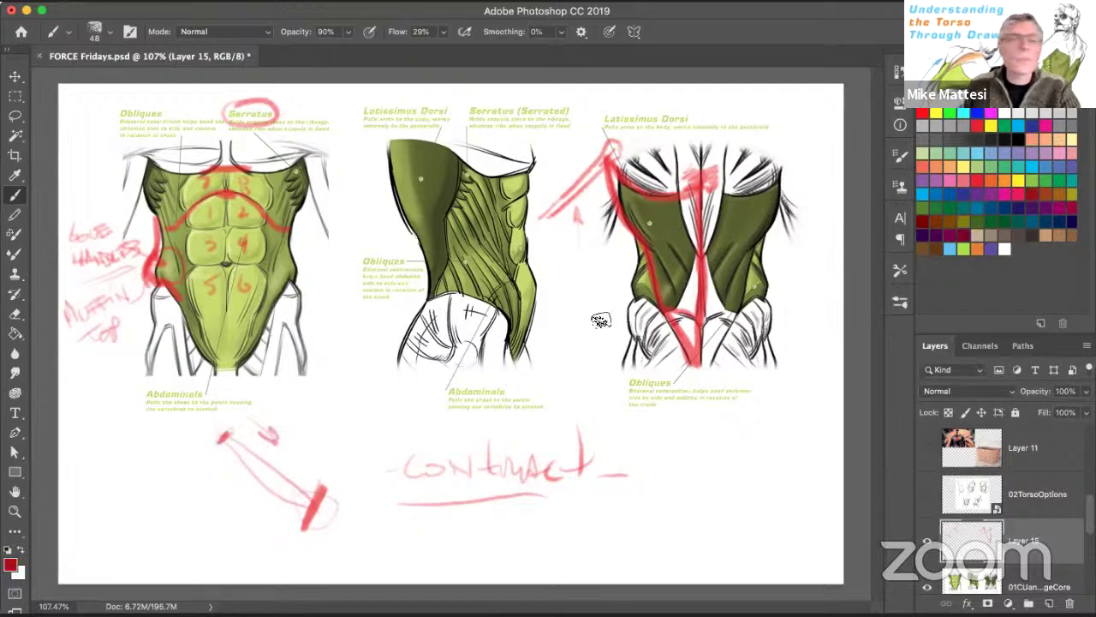
Step: Draw shorter, thicker stages of contraction over the muscle diagram, first in dark red and again in dark blue
{"action": "left_click_drag", "start_coordinate": [239, 464], "coordinate": [237, 466]}
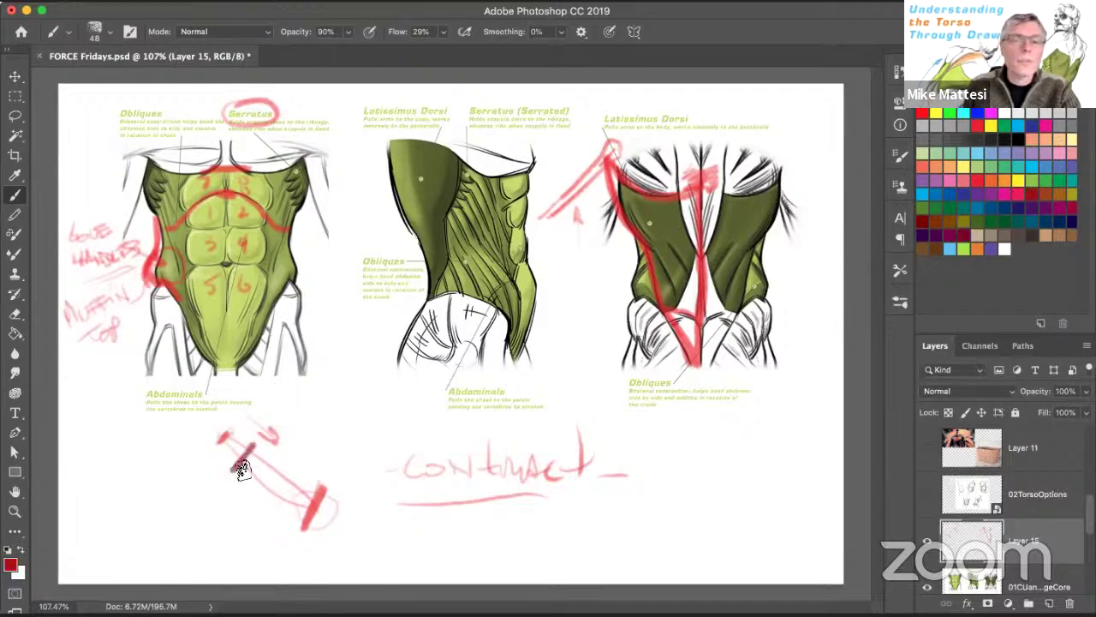
{"action": "mouse_move", "coordinate": [307, 511]}
{"action": "left_mouse_down"}
{"action": "mouse_move", "coordinate": [251, 457]}
{"action": "mouse_move", "coordinate": [311, 498]}
{"action": "mouse_move", "coordinate": [260, 463]}
{"action": "mouse_move", "coordinate": [307, 487]}
{"action": "mouse_move", "coordinate": [254, 459]}
{"action": "left_mouse_up"}
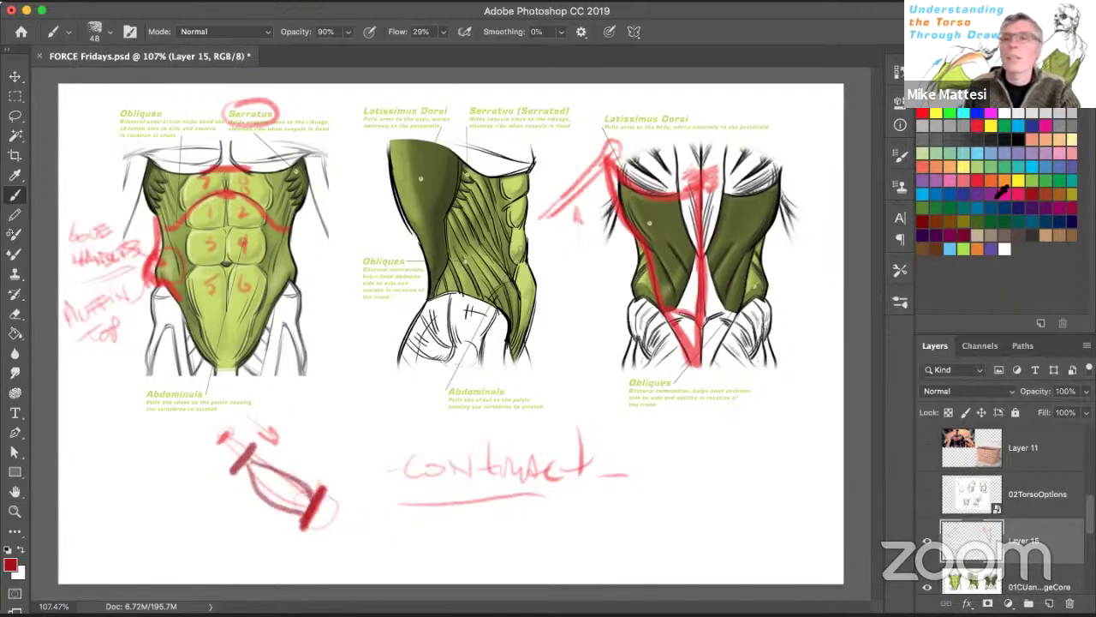
{"action": "left_click", "coordinate": [1043, 225]}
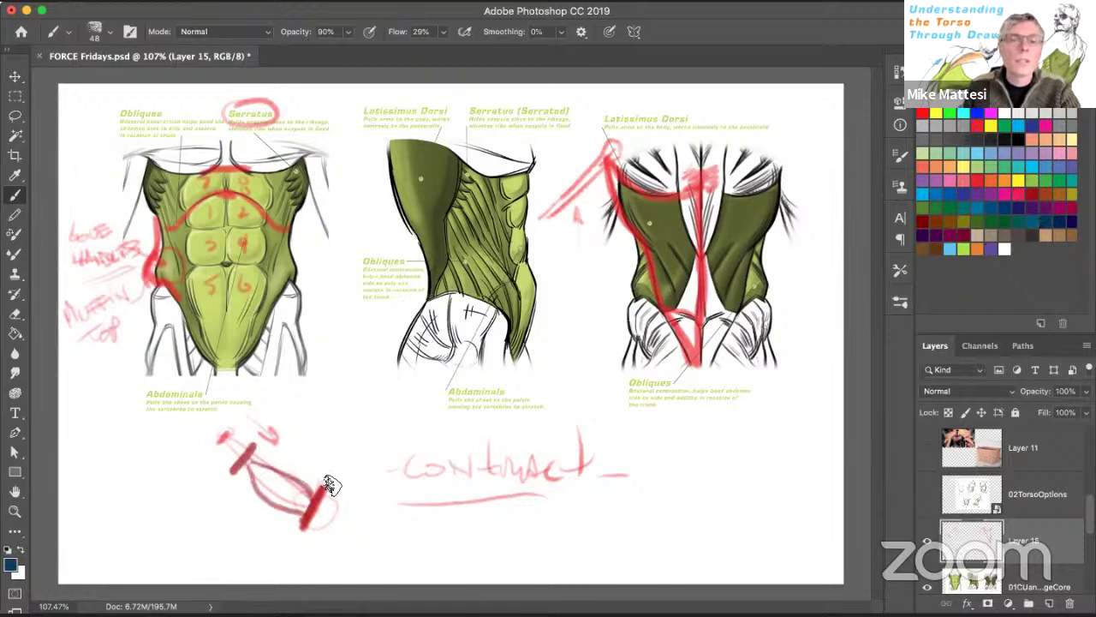
{"action": "mouse_move", "coordinate": [274, 461]}
{"action": "left_mouse_down"}
{"action": "mouse_move", "coordinate": [261, 498]}
{"action": "mouse_move", "coordinate": [307, 485]}
{"action": "mouse_move", "coordinate": [248, 495]}
{"action": "mouse_move", "coordinate": [284, 491]}
{"action": "left_mouse_up"}
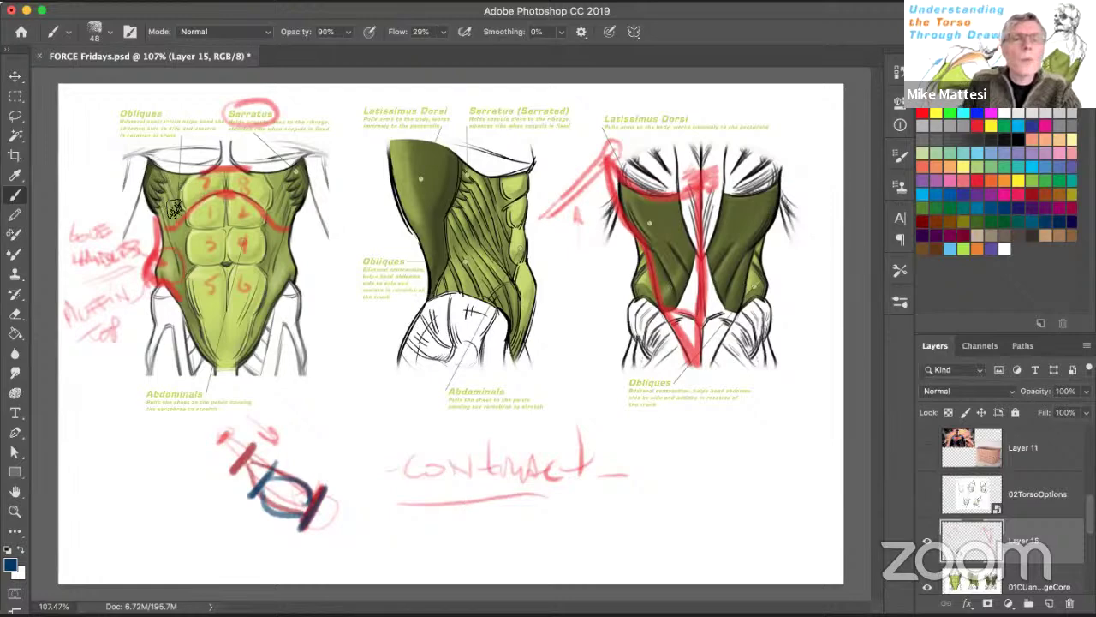
Step: Zoom in on the front and side view torsos and set a light peach brush colour
{"action": "key", "text": "z"}
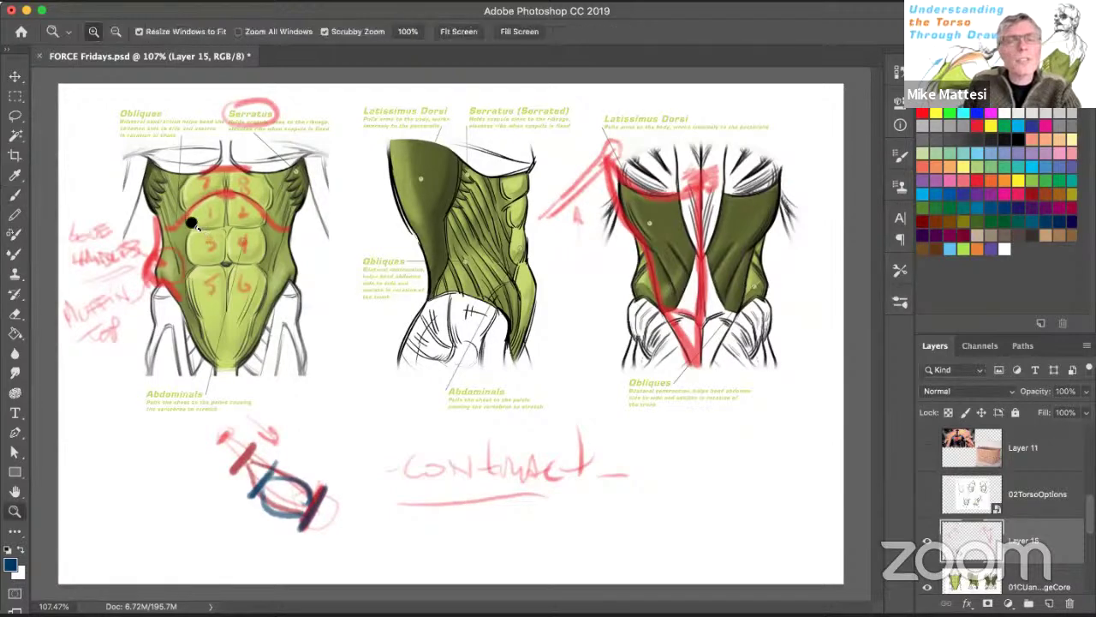
{"action": "mouse_move", "coordinate": [224, 207]}
{"action": "left_mouse_down"}
{"action": "mouse_move", "coordinate": [232, 201]}
{"action": "mouse_move", "coordinate": [238, 245]}
{"action": "mouse_move", "coordinate": [257, 245]}
{"action": "left_mouse_up"}
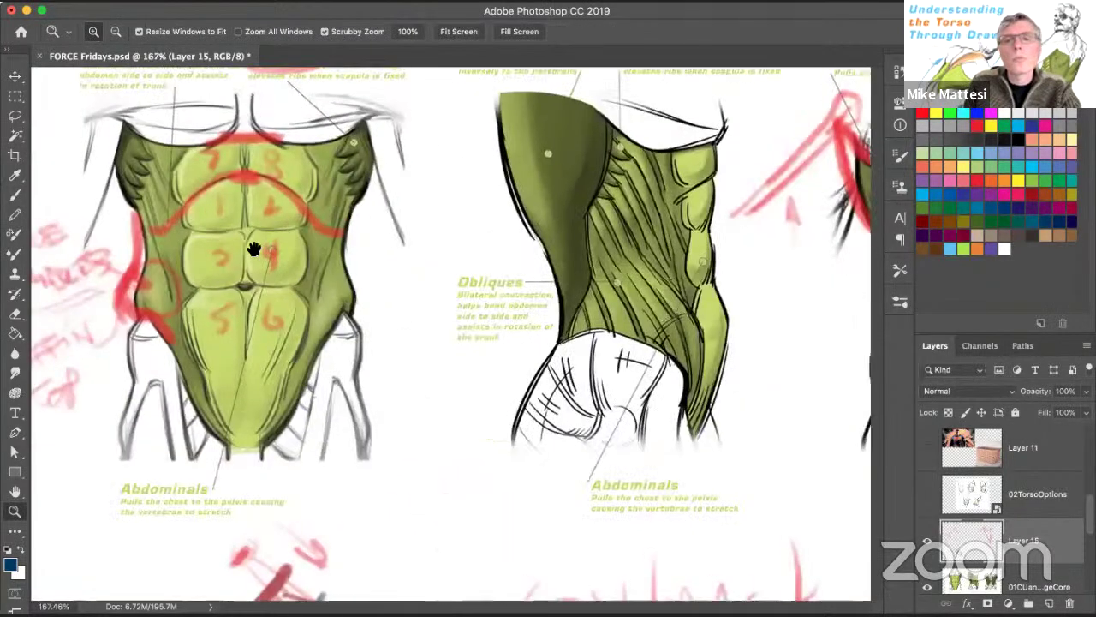
{"action": "scroll", "coordinate": [683, 253], "scroll_direction": "left", "scroll_amount": 2}
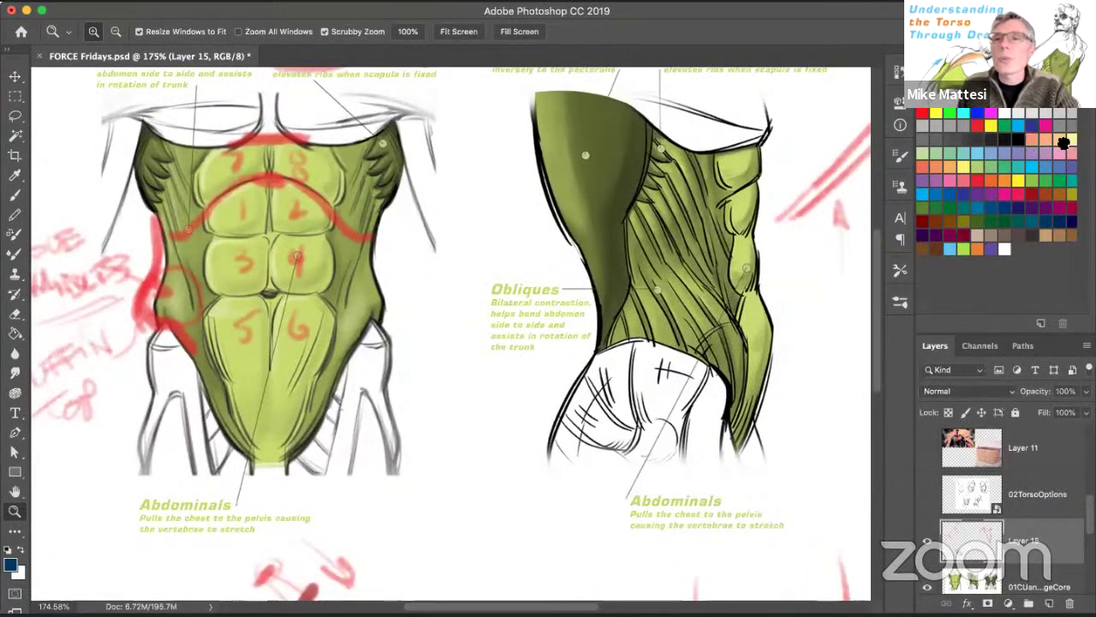
{"action": "key", "text": "x"}
{"action": "key", "text": "b"}
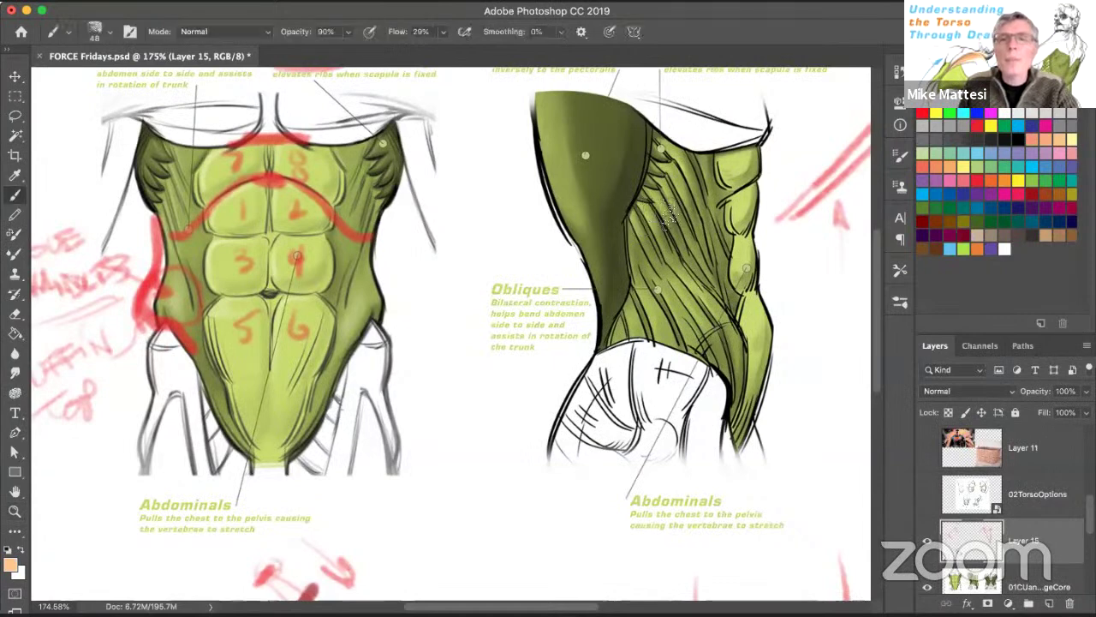
{"action": "mouse_move", "coordinate": [660, 224]}
{"action": "left_mouse_down"}
{"action": "mouse_move", "coordinate": [646, 199]}
{"action": "mouse_move", "coordinate": [672, 257]}
{"action": "left_mouse_up"}
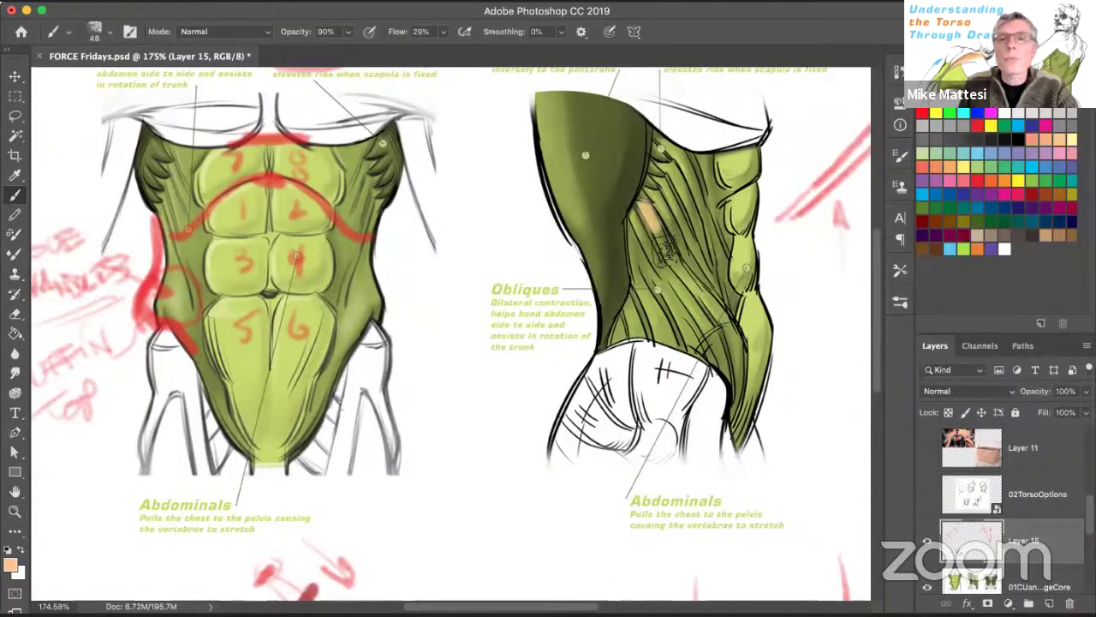
{"action": "mouse_move", "coordinate": [701, 310]}
{"action": "left_mouse_down"}
{"action": "mouse_move", "coordinate": [728, 372]}
{"action": "mouse_move", "coordinate": [715, 338]}
{"action": "left_mouse_up"}
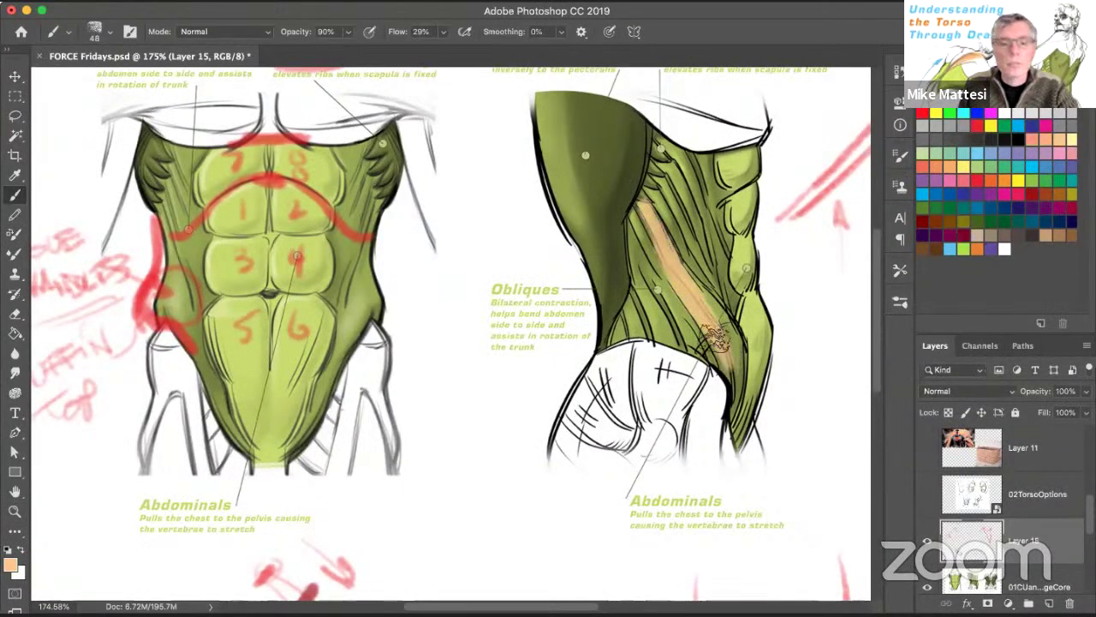
{"action": "key", "text": "ctrl+z"}
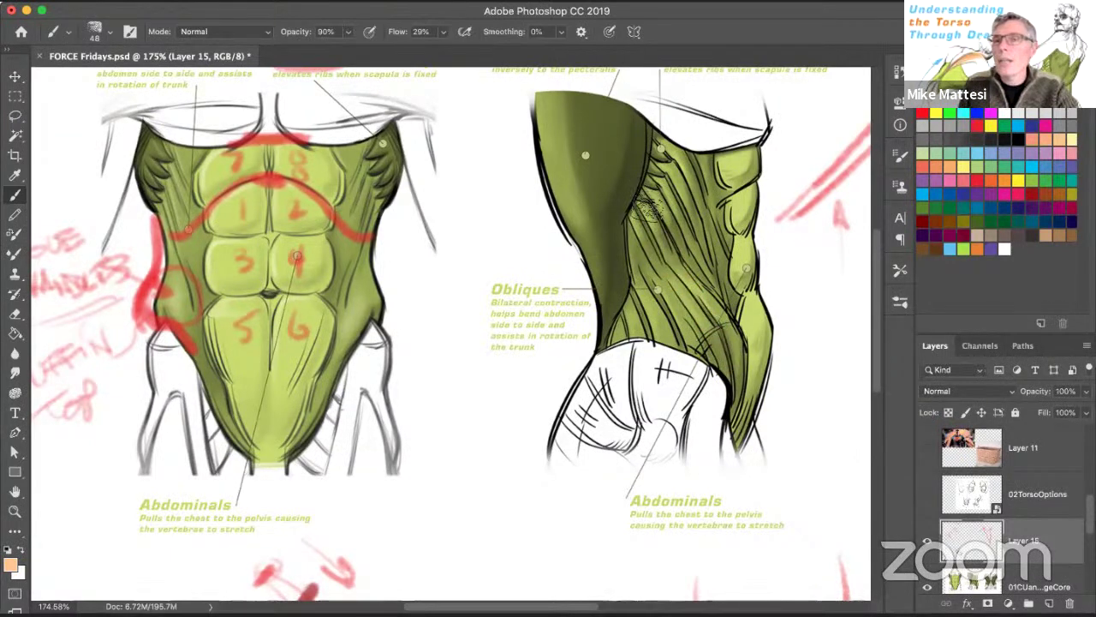
Step: Paint a peach arm and hand down the side view's oblique at 100% opacity, and outline it and the pelvis rim in red with a size 9 brush
{"action": "mouse_move", "coordinate": [650, 230]}
{"action": "left_mouse_down"}
{"action": "mouse_move", "coordinate": [709, 313]}
{"action": "mouse_move", "coordinate": [698, 308]}
{"action": "mouse_move", "coordinate": [711, 300]}
{"action": "mouse_move", "coordinate": [718, 334]}
{"action": "mouse_move", "coordinate": [729, 305]}
{"action": "mouse_move", "coordinate": [702, 299]}
{"action": "mouse_move", "coordinate": [735, 283]}
{"action": "left_mouse_up"}
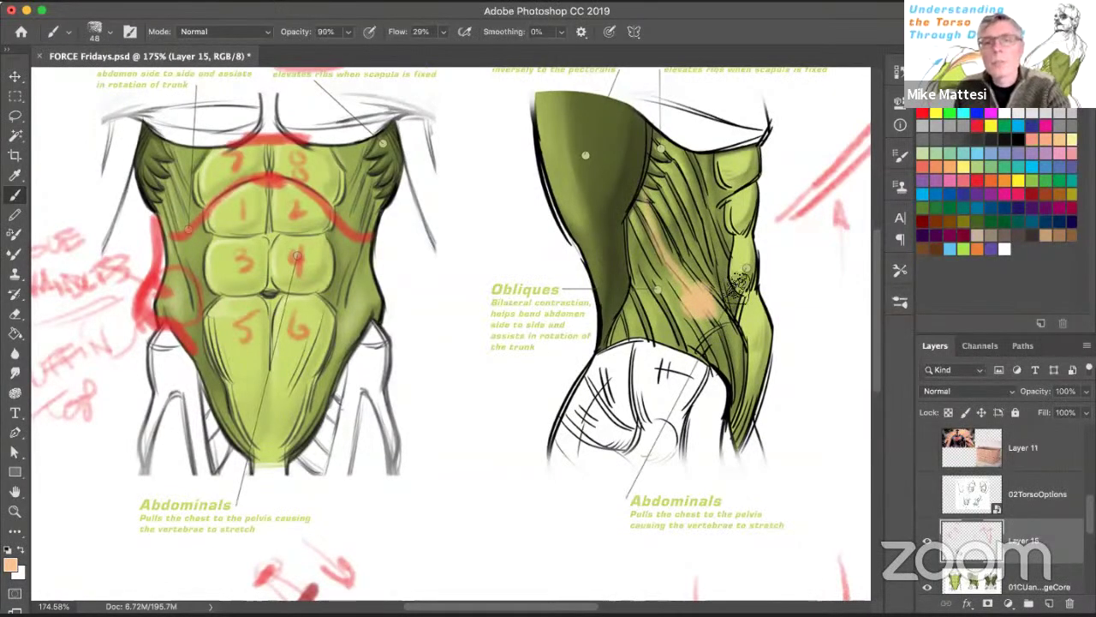
{"action": "key", "text": "0"}
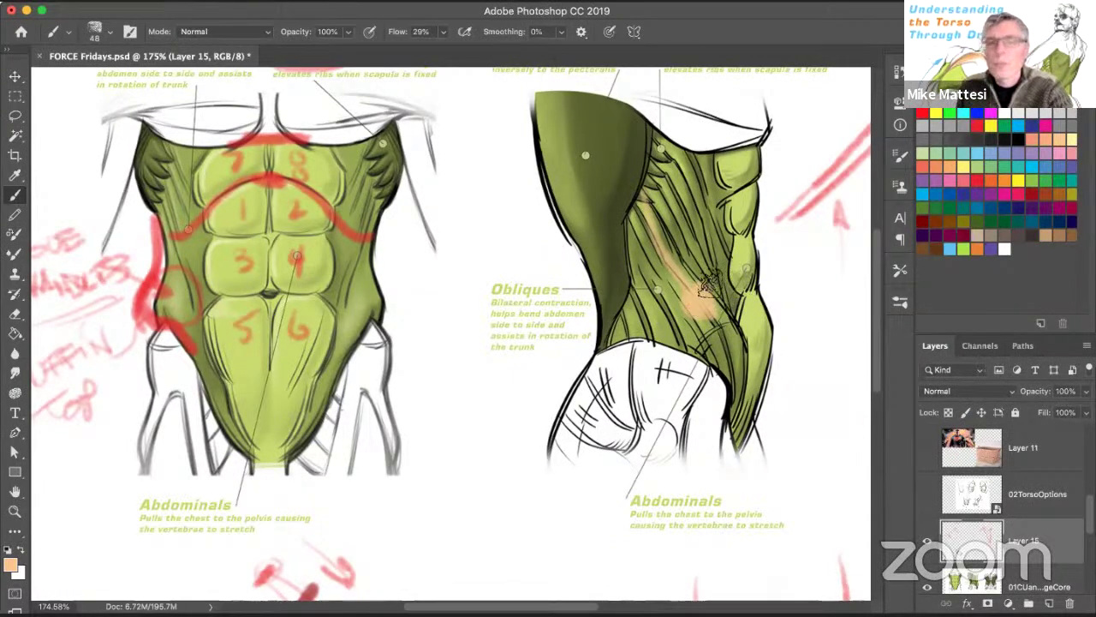
{"action": "key", "text": "bracketleft"}
{"action": "key", "text": "bracketleft"}
{"action": "key", "text": "bracketleft"}
{"action": "key", "text": "bracketleft"}
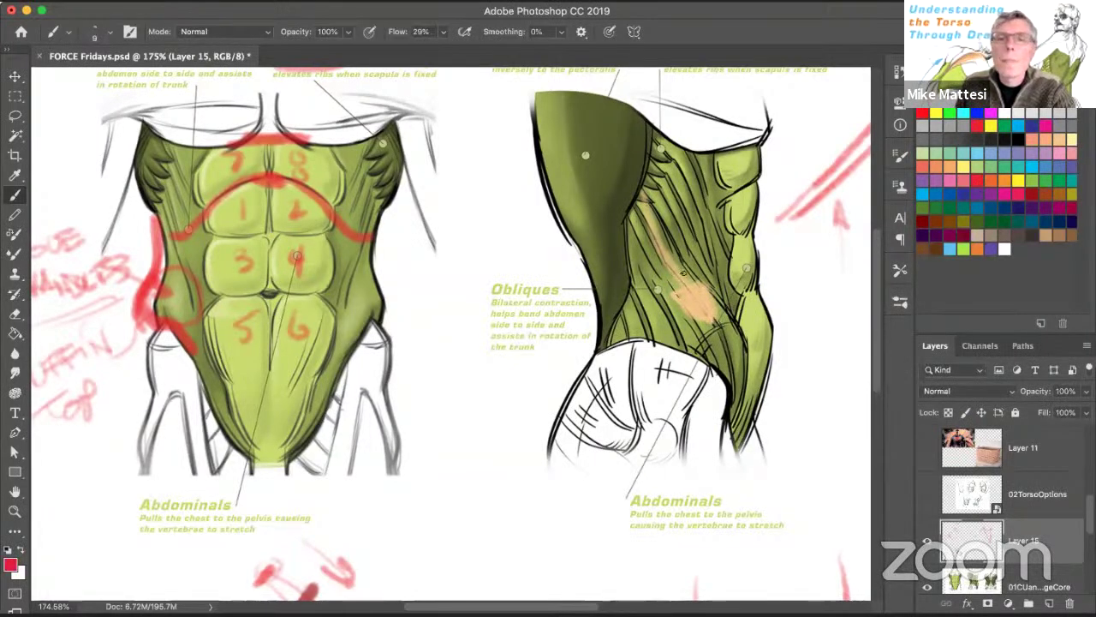
{"action": "left_click_drag", "start_coordinate": [669, 293], "coordinate": [697, 317]}
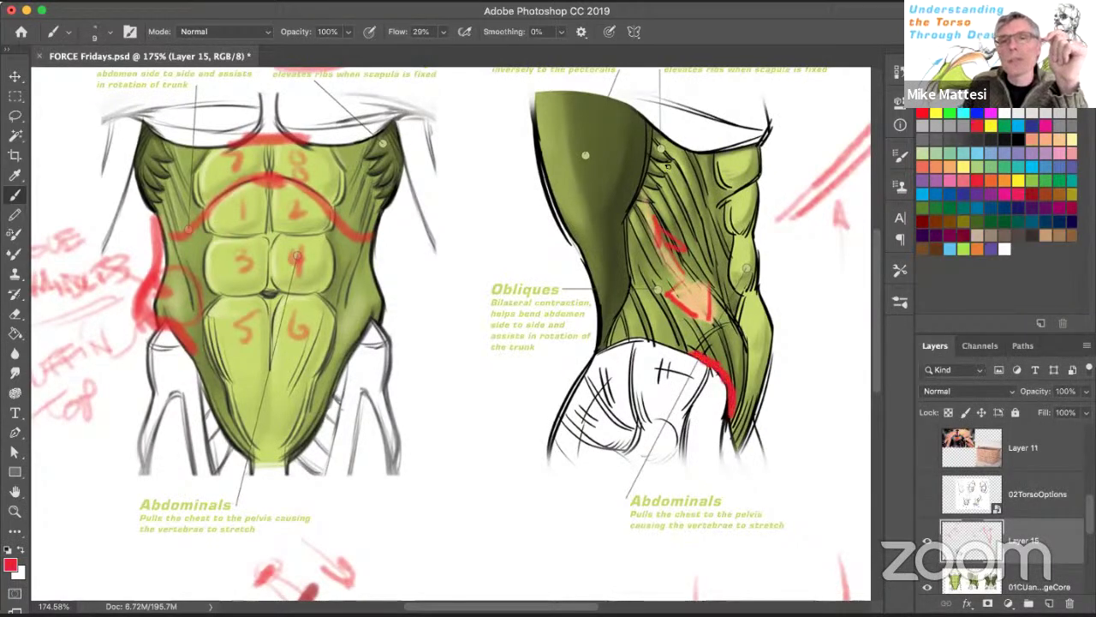
Step: Mark the side view's serratus edge and oblique fibres in red, and cross the oblique with opposing light blue diagonals
{"action": "left_click_drag", "start_coordinate": [666, 165], "coordinate": [630, 228]}
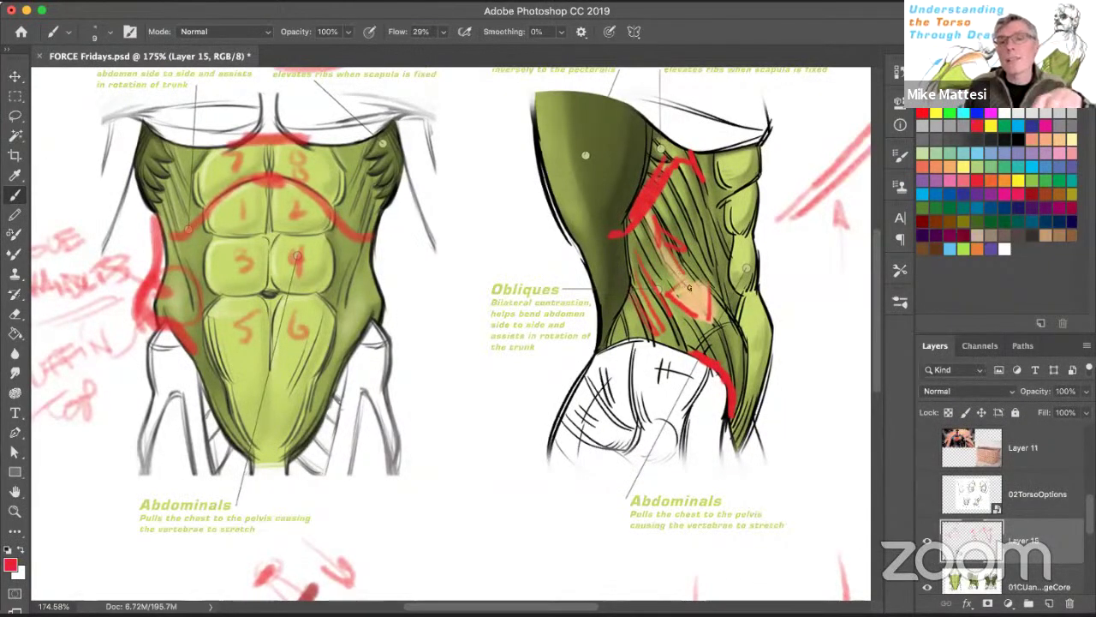
{"action": "left_click", "coordinate": [960, 250]}
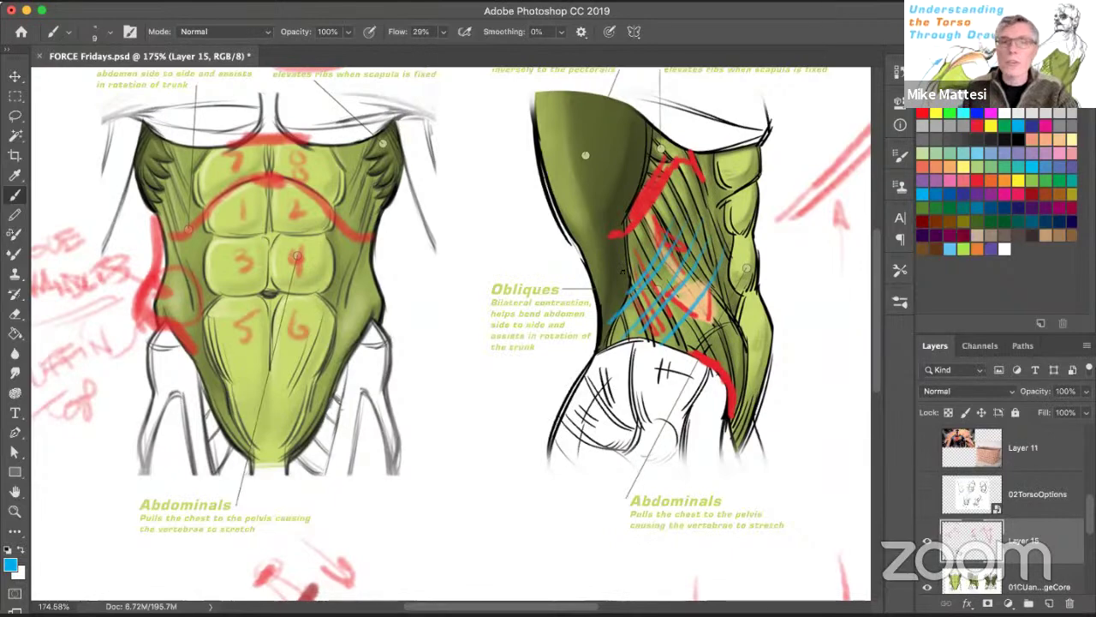
Step: Switch visibility from the core anatomy image and its annotations to 02TorsoOptions, and add an empty layer above it
{"action": "key", "text": "z"}
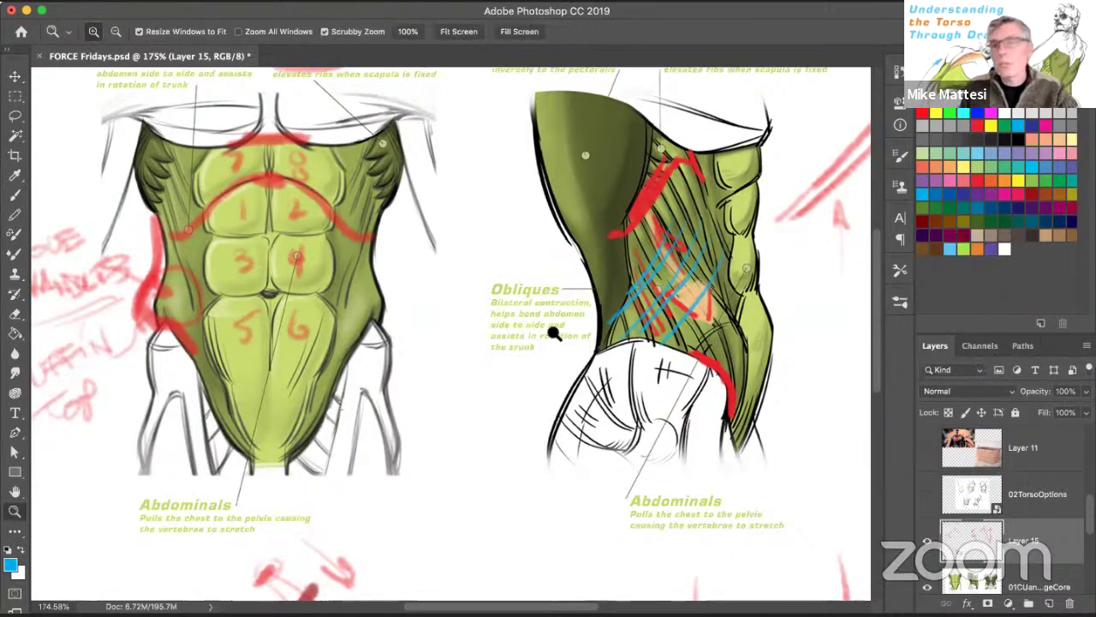
{"action": "left_click", "coordinate": [554, 333], "text": "alt"}
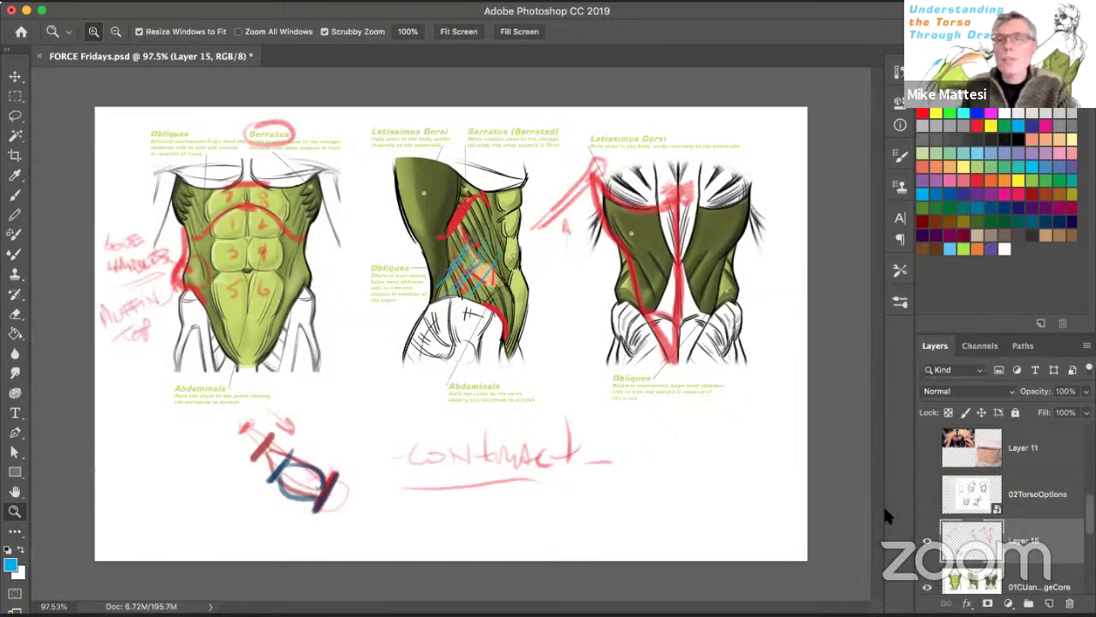
{"action": "left_click_drag", "start_coordinate": [928, 583], "coordinate": [929, 504]}
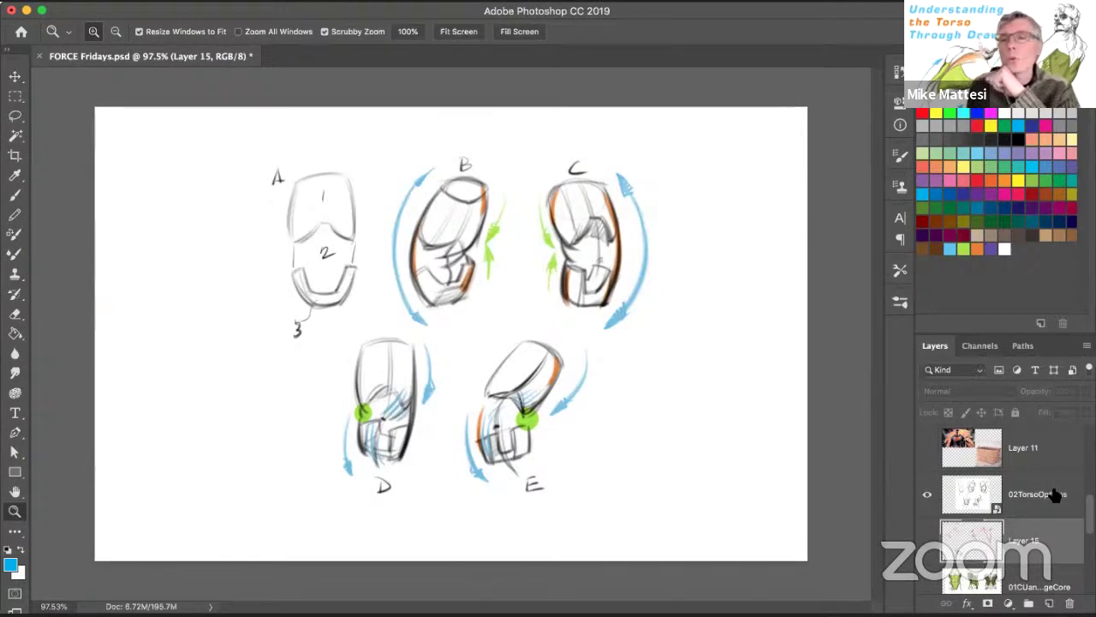
{"action": "key", "text": "ctrl+alt+shift+n"}
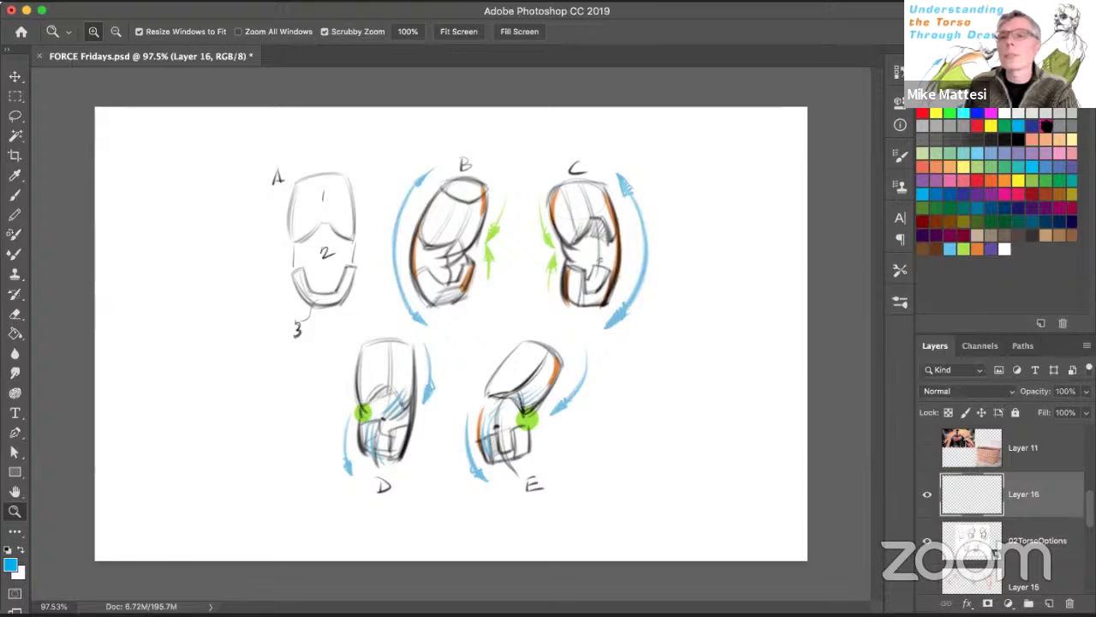
Step: Write a magenta H beside figure A's upper block, and shade blocks 1 and 3 pale magenta at 20% opacity
{"action": "left_click", "coordinate": [1047, 126]}
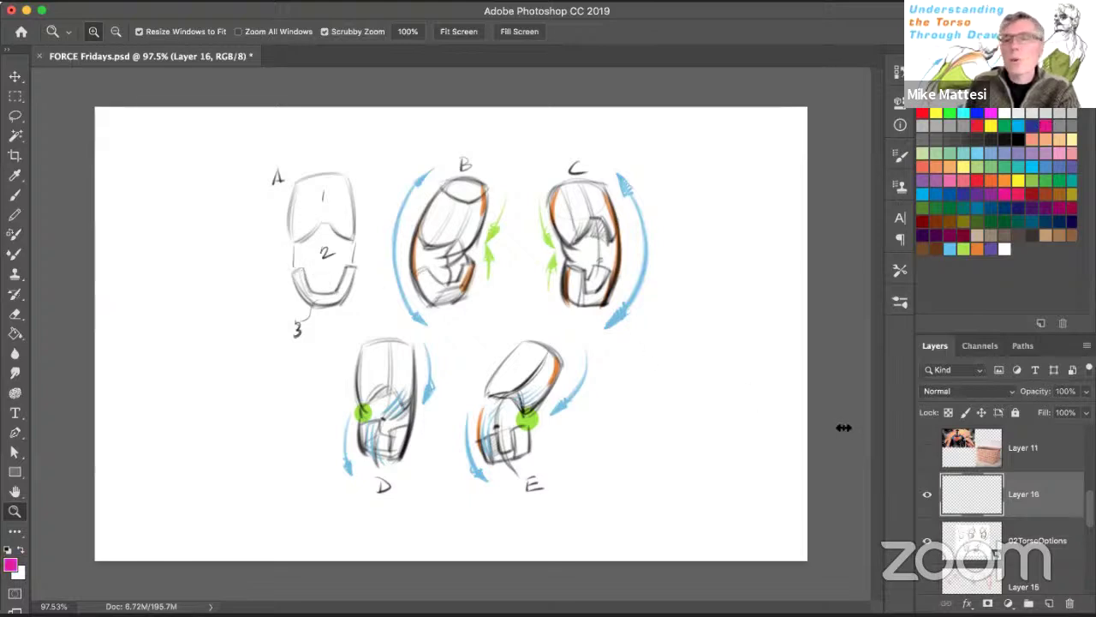
{"action": "key", "text": "b"}
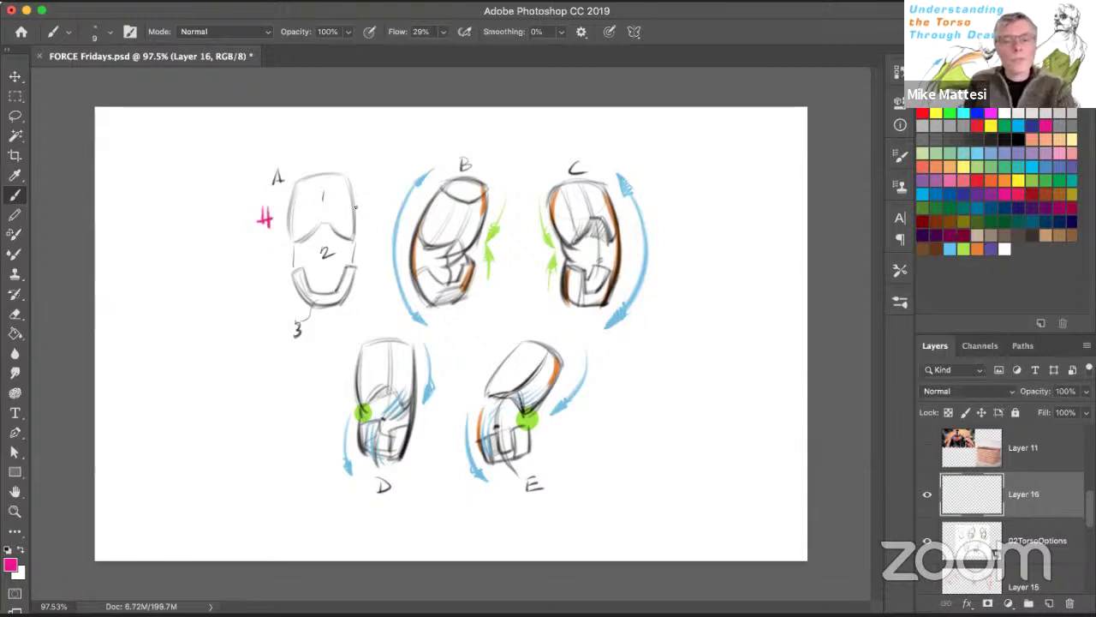
{"action": "mouse_move", "coordinate": [358, 216]}
{"action": "left_mouse_down"}
{"action": "mouse_move", "coordinate": [302, 187]}
{"action": "mouse_move", "coordinate": [304, 227]}
{"action": "mouse_move", "coordinate": [306, 188]}
{"action": "mouse_move", "coordinate": [311, 217]}
{"action": "mouse_move", "coordinate": [318, 207]}
{"action": "mouse_move", "coordinate": [311, 181]}
{"action": "mouse_move", "coordinate": [347, 189]}
{"action": "mouse_move", "coordinate": [350, 225]}
{"action": "mouse_move", "coordinate": [338, 201]}
{"action": "mouse_move", "coordinate": [324, 206]}
{"action": "mouse_move", "coordinate": [333, 195]}
{"action": "mouse_move", "coordinate": [343, 231]}
{"action": "left_mouse_up"}
{"action": "mouse_move", "coordinate": [318, 285]}
{"action": "left_mouse_down"}
{"action": "mouse_move", "coordinate": [296, 274]}
{"action": "mouse_move", "coordinate": [319, 298]}
{"action": "mouse_move", "coordinate": [351, 271]}
{"action": "mouse_move", "coordinate": [338, 293]}
{"action": "mouse_move", "coordinate": [303, 287]}
{"action": "mouse_move", "coordinate": [343, 271]}
{"action": "left_mouse_up"}
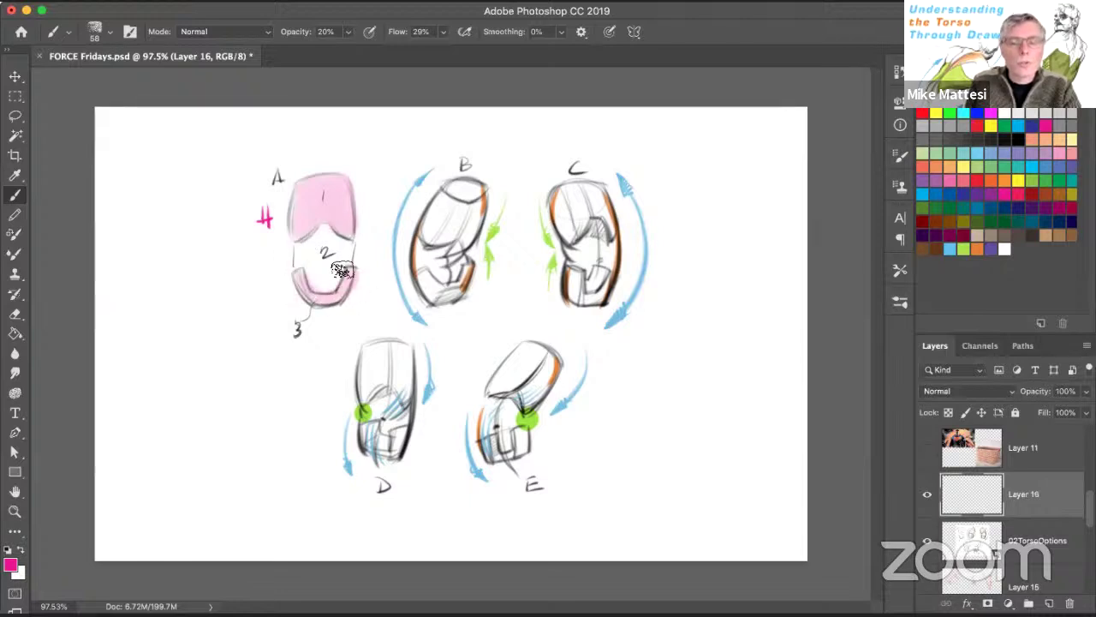
Step: Write H beside figure A's block 3 and a circled S linked to block 2, and fill block 2 with magenta at 90% opacity
{"action": "key", "text": "8"}
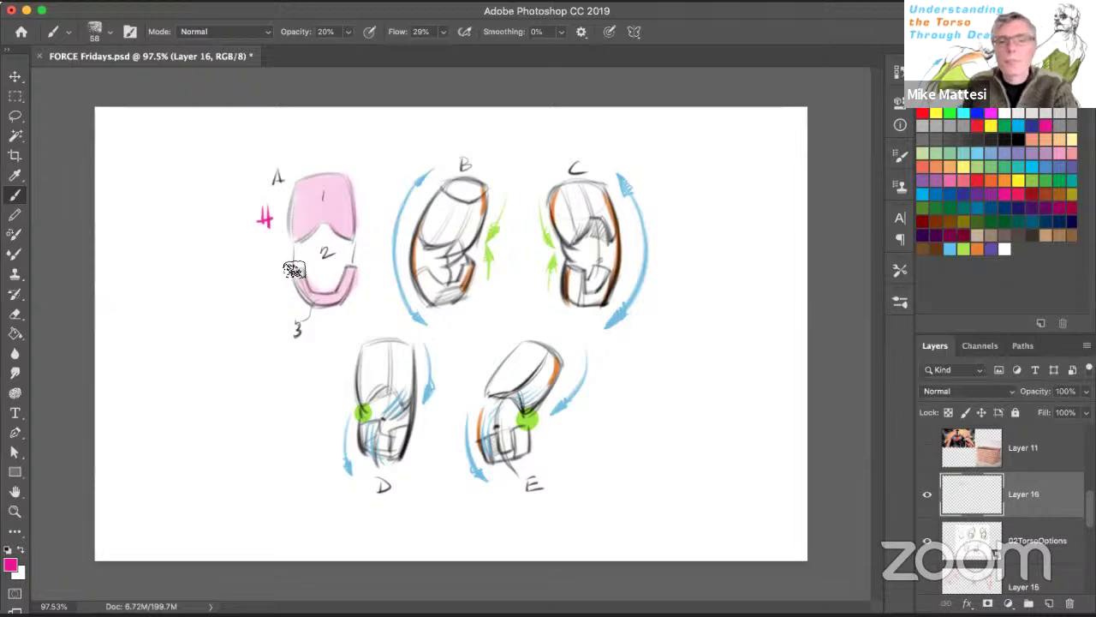
{"action": "left_click_drag", "start_coordinate": [266, 281], "coordinate": [271, 305]}
{"action": "mouse_move", "coordinate": [272, 248]}
{"action": "left_mouse_down"}
{"action": "mouse_move", "coordinate": [269, 257]}
{"action": "mouse_move", "coordinate": [282, 253]}
{"action": "left_mouse_up"}
{"action": "key", "text": "9"}
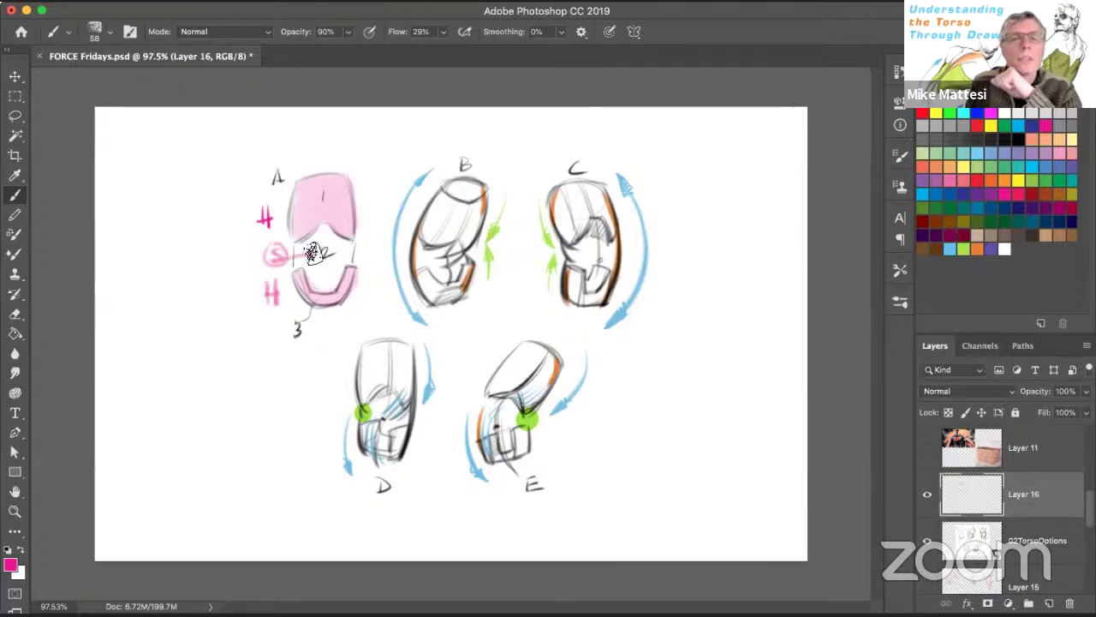
{"action": "mouse_move", "coordinate": [322, 224]}
{"action": "left_mouse_down"}
{"action": "mouse_move", "coordinate": [298, 250]}
{"action": "mouse_move", "coordinate": [312, 278]}
{"action": "mouse_move", "coordinate": [310, 254]}
{"action": "mouse_move", "coordinate": [312, 285]}
{"action": "mouse_move", "coordinate": [309, 244]}
{"action": "mouse_move", "coordinate": [321, 257]}
{"action": "mouse_move", "coordinate": [324, 246]}
{"action": "mouse_move", "coordinate": [320, 273]}
{"action": "mouse_move", "coordinate": [325, 253]}
{"action": "mouse_move", "coordinate": [316, 257]}
{"action": "mouse_move", "coordinate": [325, 240]}
{"action": "mouse_move", "coordinate": [333, 246]}
{"action": "mouse_move", "coordinate": [323, 230]}
{"action": "mouse_move", "coordinate": [349, 244]}
{"action": "mouse_move", "coordinate": [350, 260]}
{"action": "mouse_move", "coordinate": [321, 245]}
{"action": "mouse_move", "coordinate": [329, 260]}
{"action": "mouse_move", "coordinate": [345, 251]}
{"action": "mouse_move", "coordinate": [324, 291]}
{"action": "mouse_move", "coordinate": [322, 260]}
{"action": "mouse_move", "coordinate": [326, 288]}
{"action": "mouse_move", "coordinate": [344, 244]}
{"action": "left_mouse_up"}
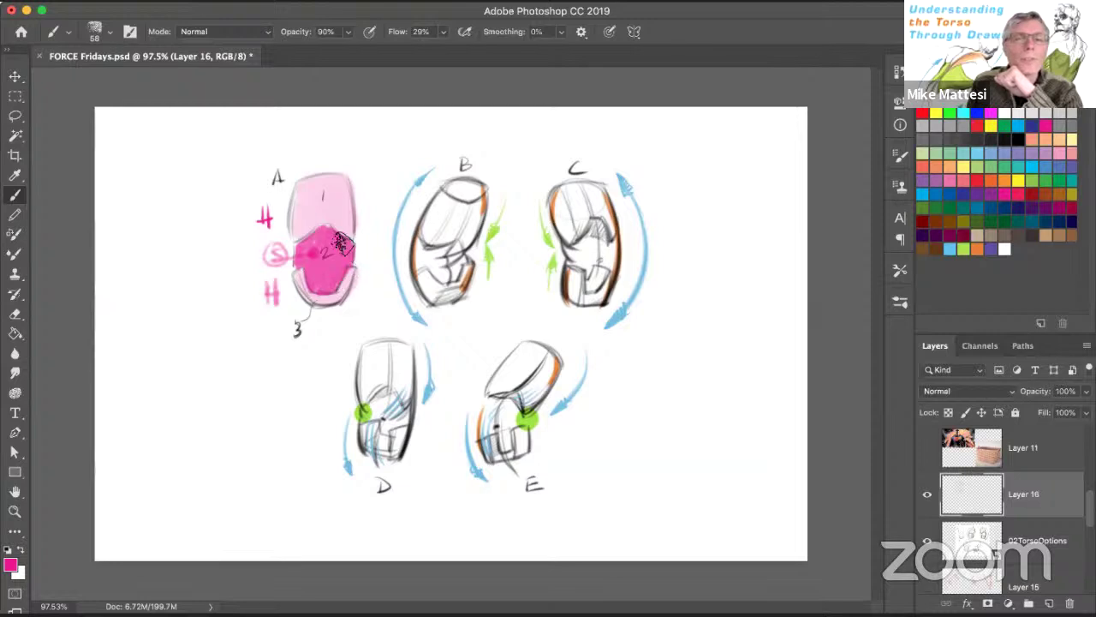
Step: Sketch a tall magenta rectangular block beside figure A and hatch it with vertical strokes
{"action": "mouse_move", "coordinate": [206, 198]}
{"action": "left_mouse_down"}
{"action": "mouse_move", "coordinate": [169, 220]}
{"action": "mouse_move", "coordinate": [171, 294]}
{"action": "left_mouse_up"}
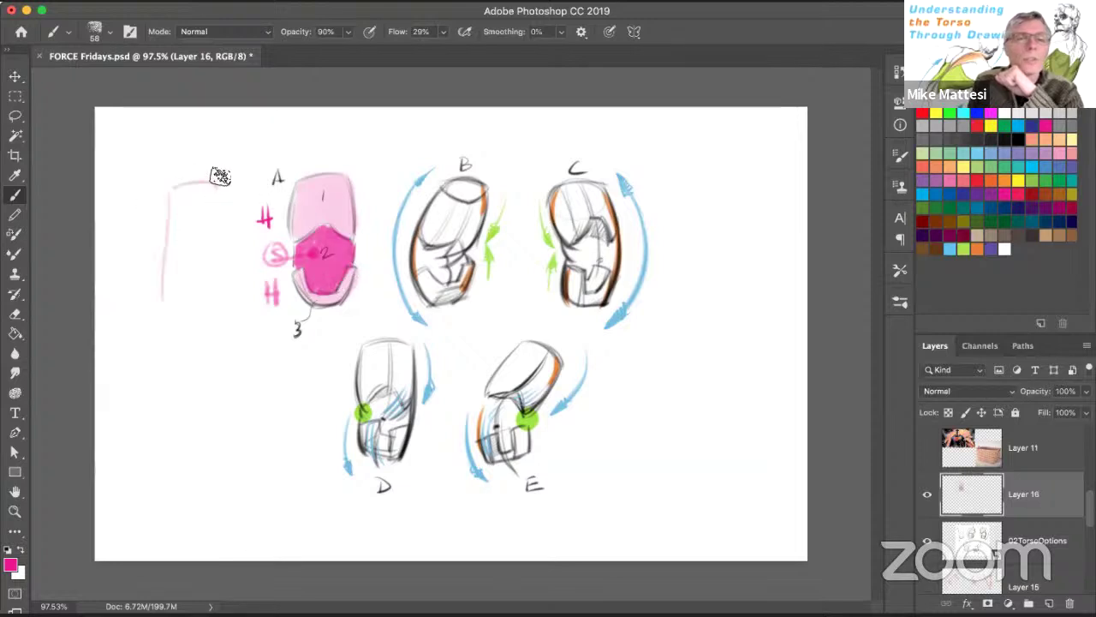
{"action": "mouse_move", "coordinate": [218, 180]}
{"action": "left_mouse_down"}
{"action": "mouse_move", "coordinate": [212, 294]}
{"action": "mouse_move", "coordinate": [174, 304]}
{"action": "left_mouse_up"}
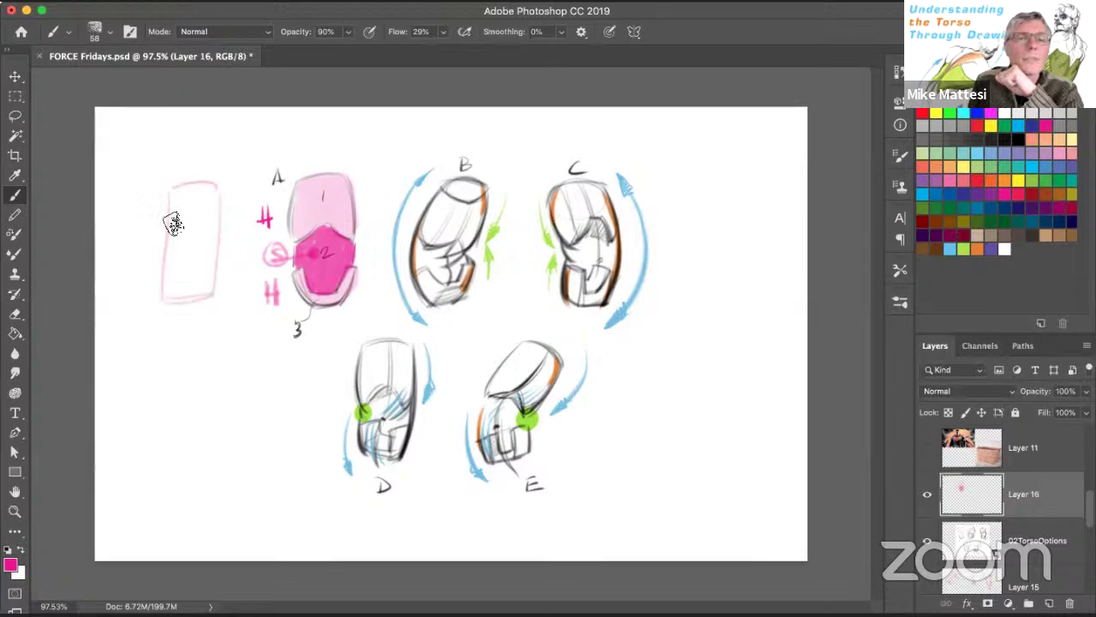
{"action": "left_click_drag", "start_coordinate": [179, 196], "coordinate": [170, 302]}
{"action": "mouse_move", "coordinate": [179, 215]}
{"action": "left_mouse_down"}
{"action": "mouse_move", "coordinate": [172, 302]}
{"action": "mouse_move", "coordinate": [187, 190]}
{"action": "mouse_move", "coordinate": [186, 285]}
{"action": "mouse_move", "coordinate": [194, 199]}
{"action": "mouse_move", "coordinate": [192, 285]}
{"action": "mouse_move", "coordinate": [190, 195]}
{"action": "mouse_move", "coordinate": [171, 187]}
{"action": "mouse_move", "coordinate": [173, 295]}
{"action": "mouse_move", "coordinate": [210, 182]}
{"action": "mouse_move", "coordinate": [203, 292]}
{"action": "mouse_move", "coordinate": [215, 231]}
{"action": "mouse_move", "coordinate": [203, 182]}
{"action": "mouse_move", "coordinate": [198, 291]}
{"action": "mouse_move", "coordinate": [201, 185]}
{"action": "mouse_move", "coordinate": [186, 294]}
{"action": "mouse_move", "coordinate": [206, 299]}
{"action": "mouse_move", "coordinate": [186, 304]}
{"action": "mouse_move", "coordinate": [205, 293]}
{"action": "mouse_move", "coordinate": [186, 210]}
{"action": "mouse_move", "coordinate": [166, 187]}
{"action": "mouse_move", "coordinate": [219, 190]}
{"action": "mouse_move", "coordinate": [222, 275]}
{"action": "mouse_move", "coordinate": [216, 187]}
{"action": "left_mouse_up"}
{"action": "key", "text": "super+z"}
{"action": "key", "text": "super+z"}
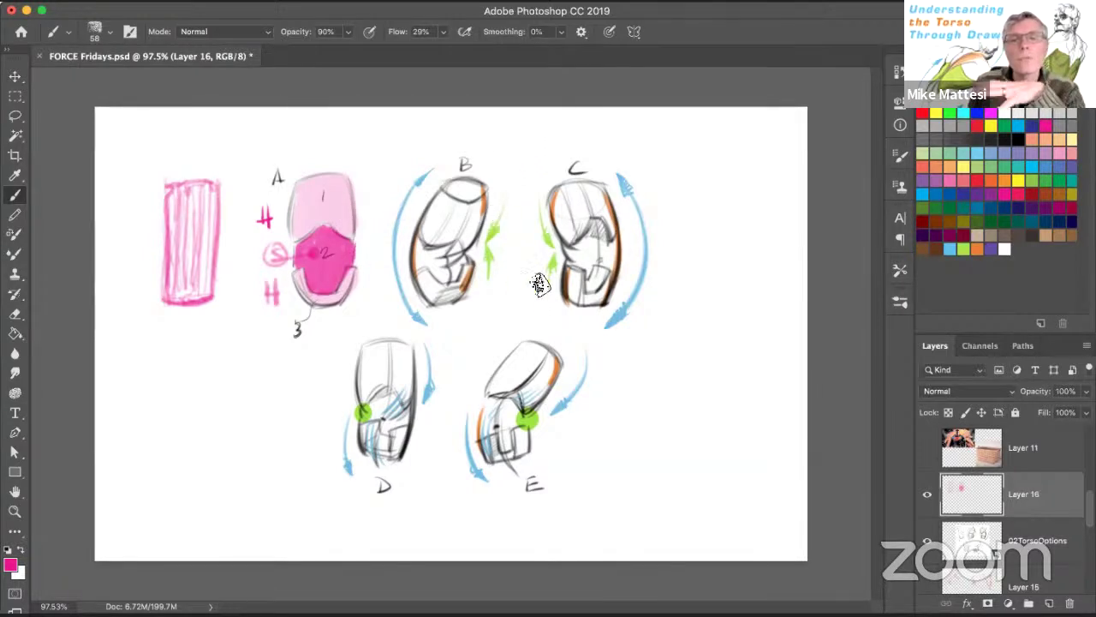
Step: Draw two magenta arrows pointing toward each other beside the green arrows at figure B's pinched side
{"action": "left_click_drag", "start_coordinate": [507, 233], "coordinate": [512, 221]}
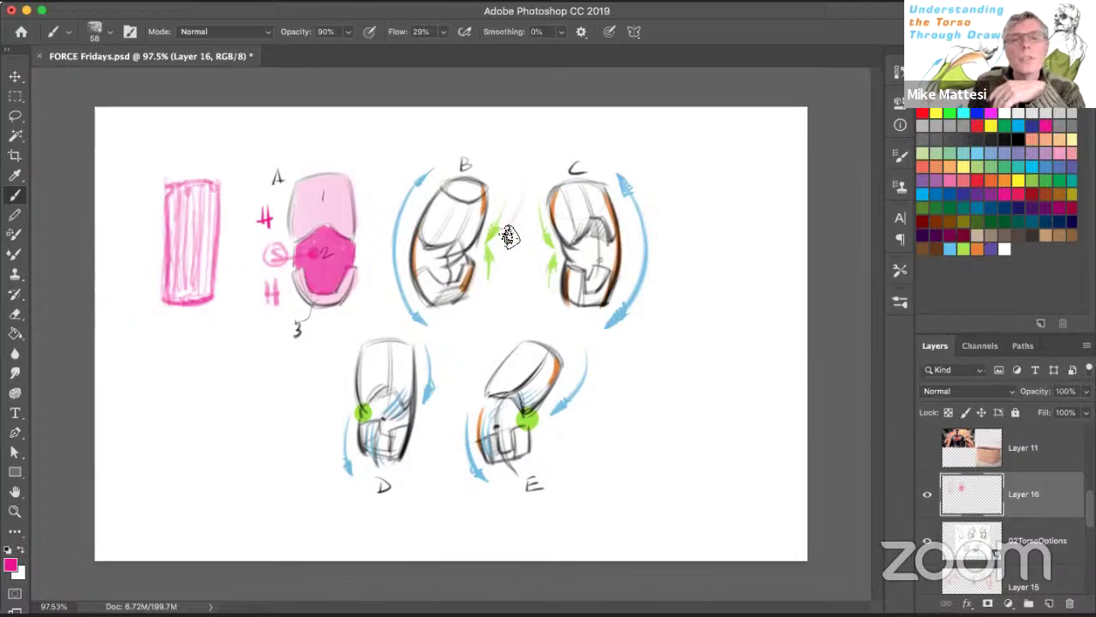
{"action": "left_click_drag", "start_coordinate": [510, 280], "coordinate": [507, 250]}
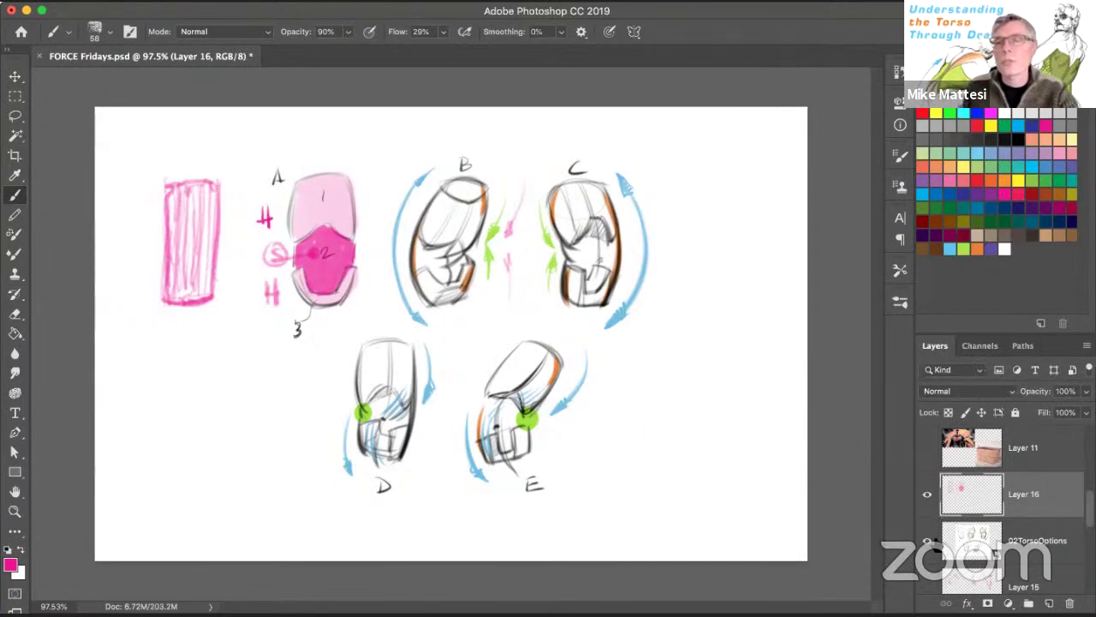
Step: Hide Layer 16, show Layer 11 with the Superman and basket images, and create a new layer above it
{"action": "left_click", "coordinate": [928, 492]}
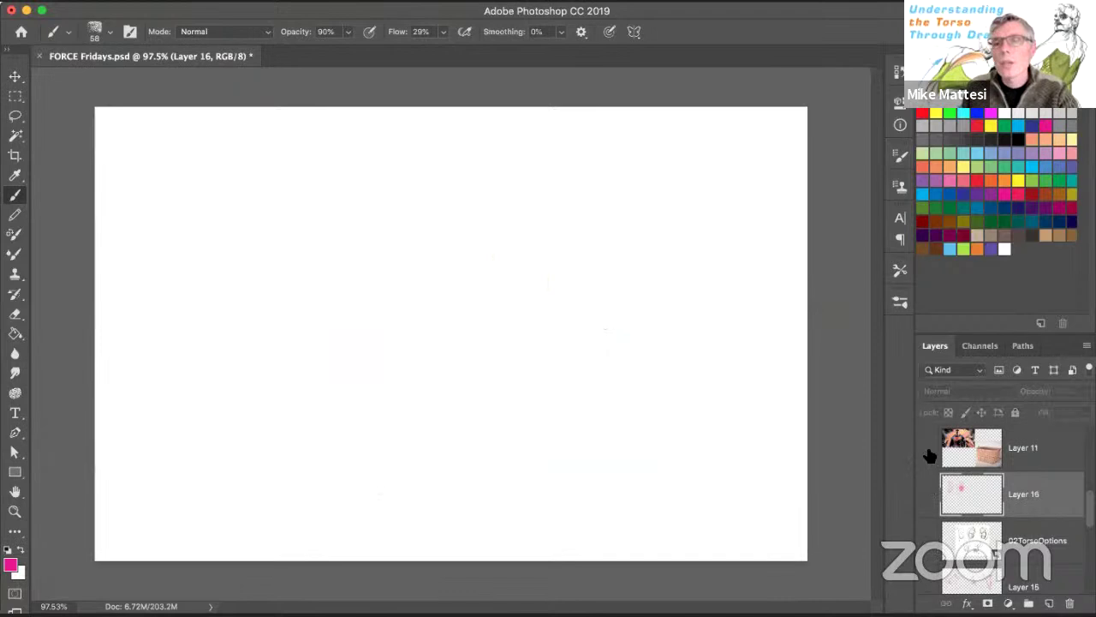
{"action": "left_click", "coordinate": [928, 447]}
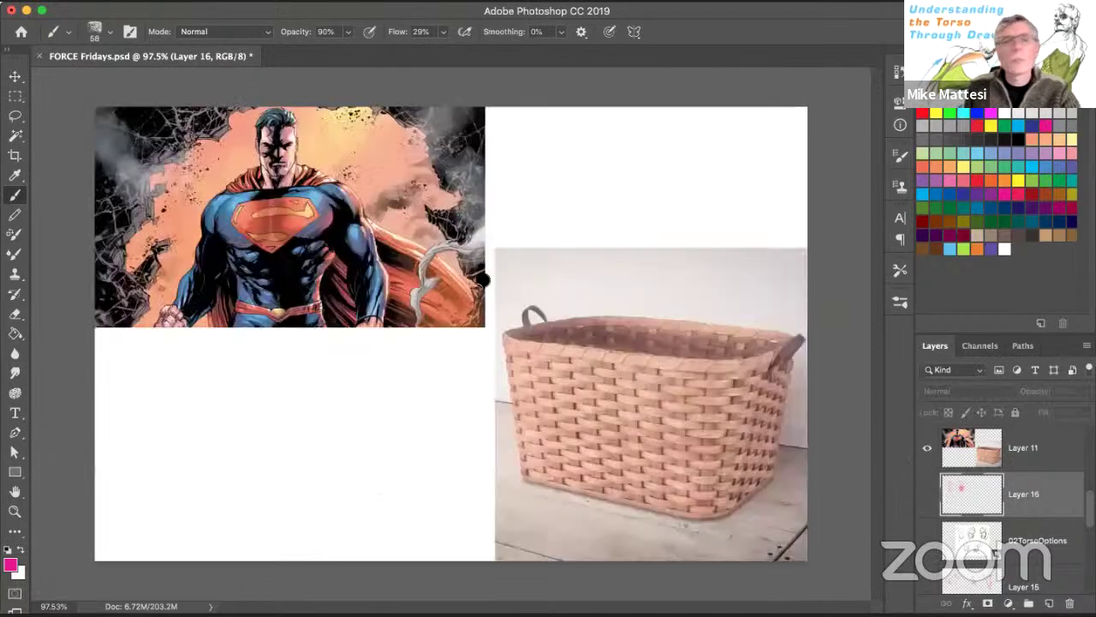
{"action": "left_click", "coordinate": [1061, 448]}
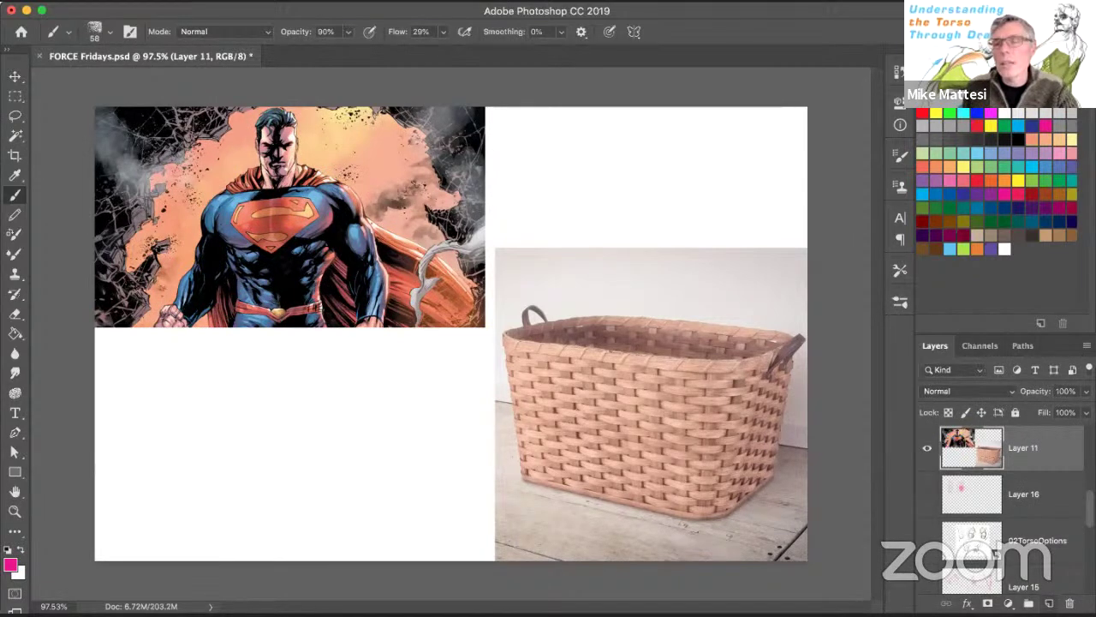
{"action": "left_click", "coordinate": [1050, 603]}
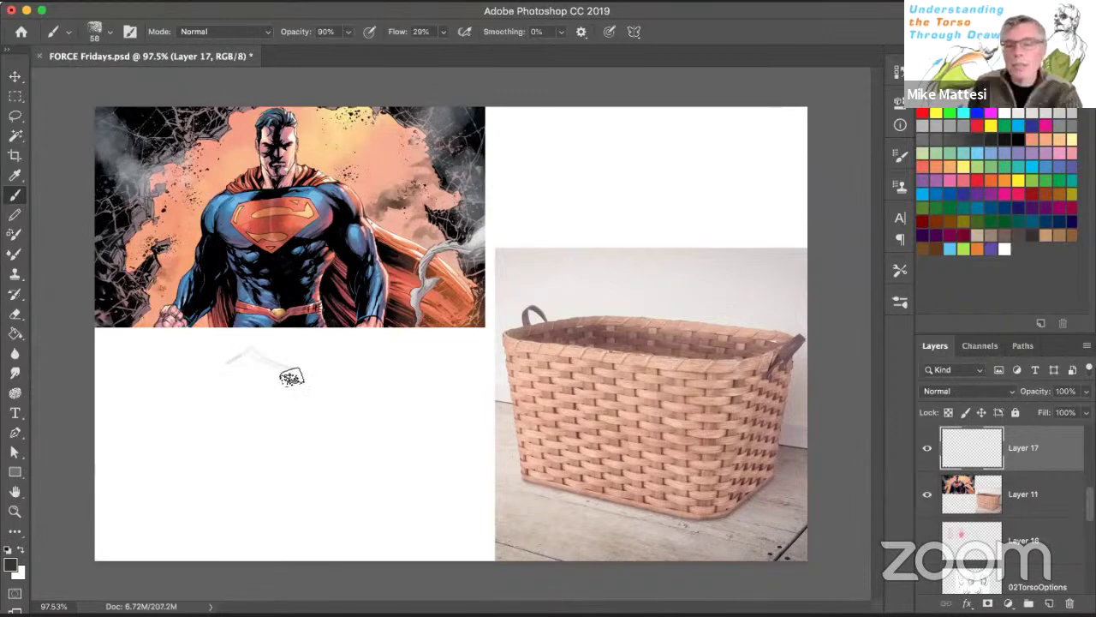
Step: Sketch a tall dark grey upper torso block beneath the Superman picture and a smaller pelvis box below it
{"action": "left_click_drag", "start_coordinate": [232, 362], "coordinate": [235, 423]}
{"action": "mouse_move", "coordinate": [286, 362]}
{"action": "left_mouse_down"}
{"action": "mouse_move", "coordinate": [290, 434]}
{"action": "mouse_move", "coordinate": [300, 435]}
{"action": "mouse_move", "coordinate": [263, 428]}
{"action": "mouse_move", "coordinate": [223, 373]}
{"action": "mouse_move", "coordinate": [255, 446]}
{"action": "mouse_move", "coordinate": [280, 435]}
{"action": "mouse_move", "coordinate": [233, 387]}
{"action": "left_mouse_up"}
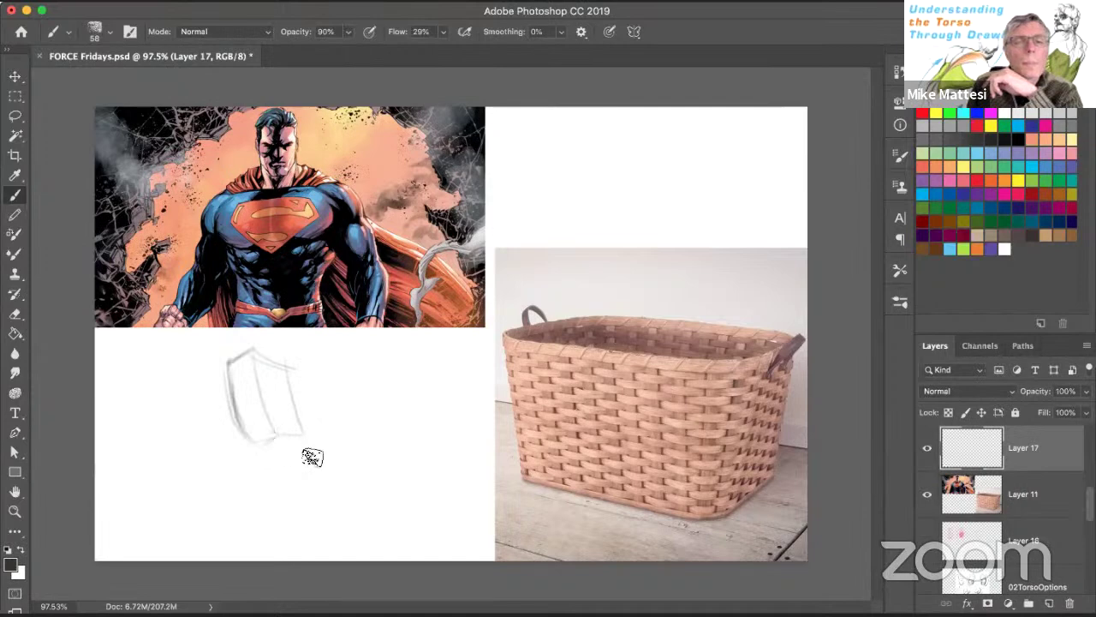
{"action": "mouse_move", "coordinate": [274, 477]}
{"action": "left_mouse_down"}
{"action": "mouse_move", "coordinate": [289, 477]}
{"action": "mouse_move", "coordinate": [302, 519]}
{"action": "left_mouse_up"}
{"action": "left_click_drag", "start_coordinate": [317, 482], "coordinate": [310, 513]}
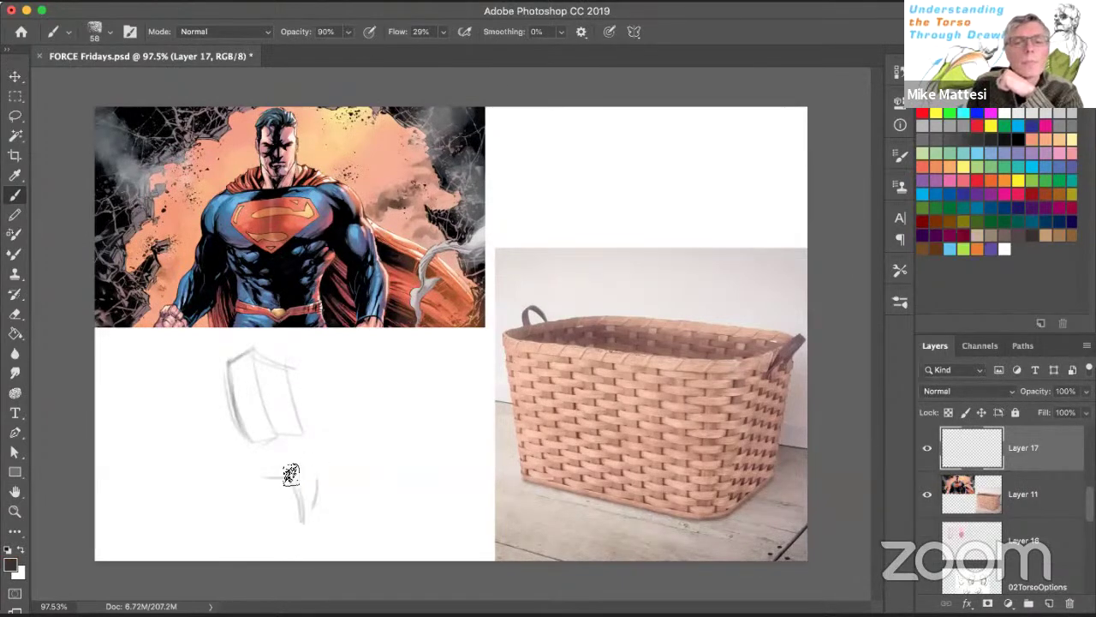
{"action": "mouse_move", "coordinate": [260, 477]}
{"action": "left_mouse_down"}
{"action": "mouse_move", "coordinate": [275, 519]}
{"action": "mouse_move", "coordinate": [263, 519]}
{"action": "mouse_move", "coordinate": [318, 512]}
{"action": "left_mouse_up"}
Step: Shade a triangular notch in the upper block and an inverted wedge in the lower box, and draw a separate triangle beside the upper block
{"action": "key", "text": "z"}
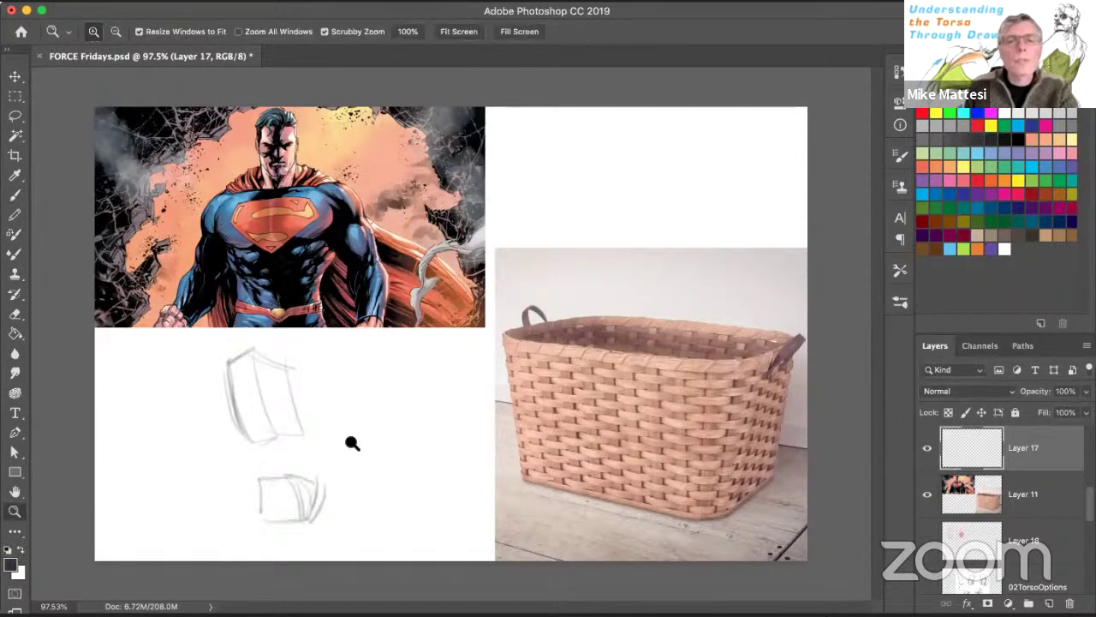
{"action": "left_click", "coordinate": [367, 441]}
{"action": "mouse_move", "coordinate": [366, 441]}
{"action": "left_mouse_down"}
{"action": "mouse_move", "coordinate": [362, 452]}
{"action": "mouse_move", "coordinate": [372, 437]}
{"action": "left_mouse_up"}
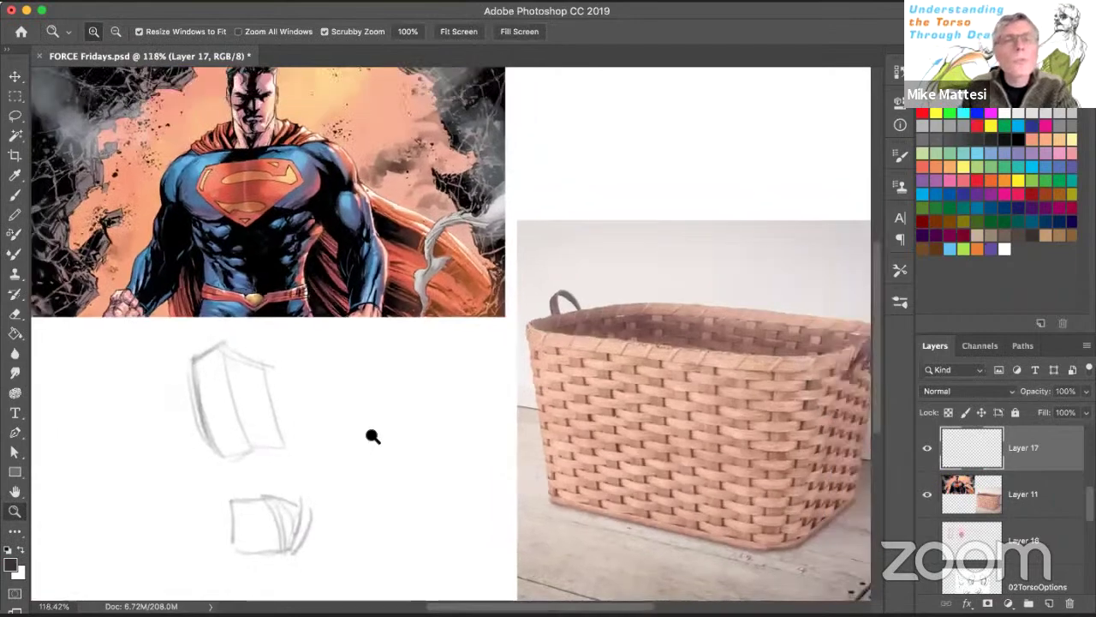
{"action": "key", "text": "f"}
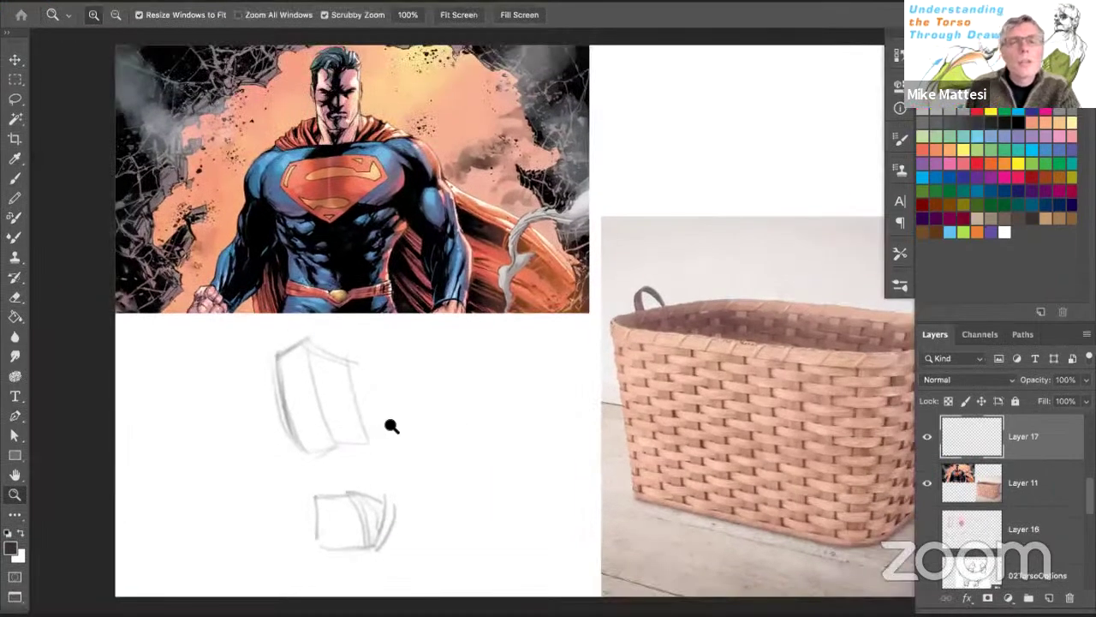
{"action": "key", "text": "f"}
{"action": "left_click_drag", "start_coordinate": [436, 407], "coordinate": [364, 386]}
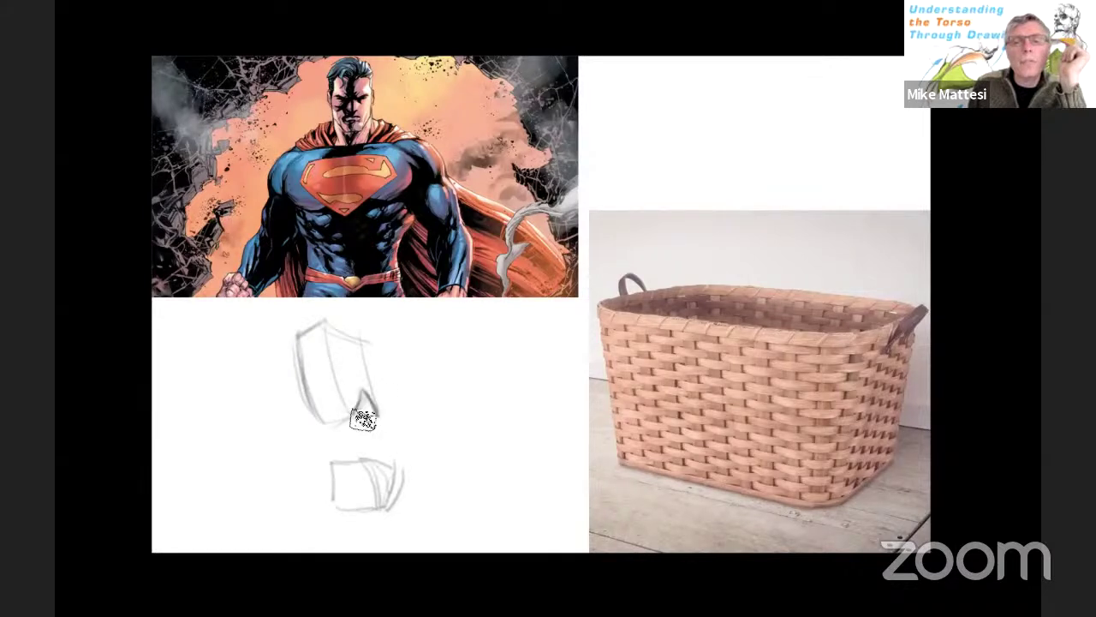
{"action": "mouse_move", "coordinate": [382, 476]}
{"action": "left_mouse_down"}
{"action": "mouse_move", "coordinate": [397, 482]}
{"action": "mouse_move", "coordinate": [370, 508]}
{"action": "mouse_move", "coordinate": [398, 488]}
{"action": "mouse_move", "coordinate": [396, 506]}
{"action": "mouse_move", "coordinate": [370, 467]}
{"action": "mouse_move", "coordinate": [382, 502]}
{"action": "mouse_move", "coordinate": [405, 458]}
{"action": "left_mouse_up"}
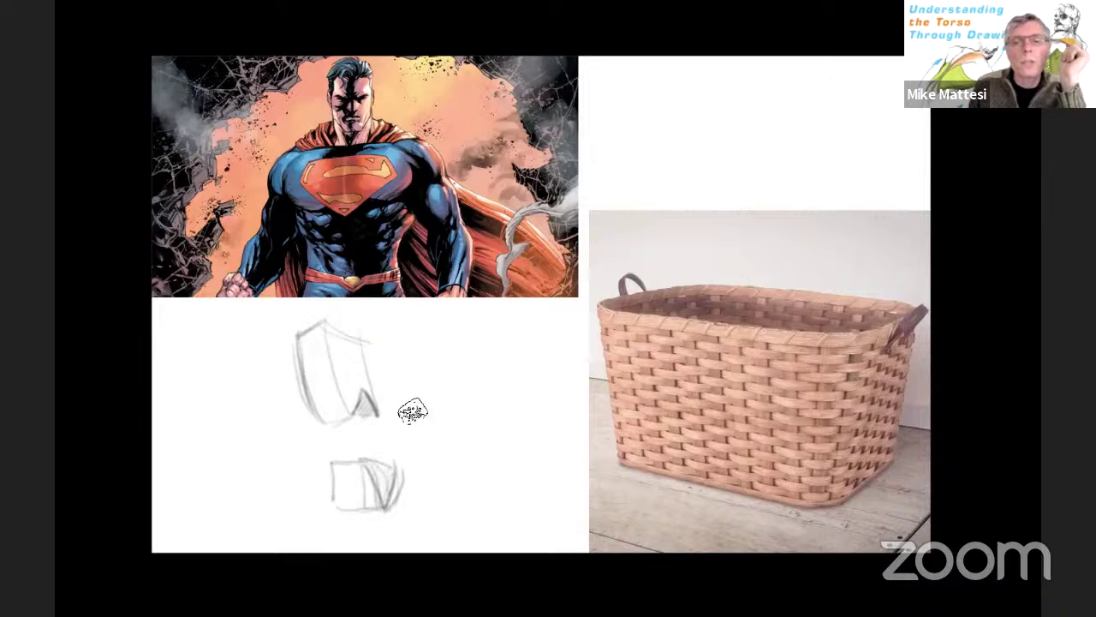
{"action": "mouse_move", "coordinate": [420, 406]}
{"action": "left_mouse_down"}
{"action": "mouse_move", "coordinate": [426, 391]}
{"action": "mouse_move", "coordinate": [436, 411]}
{"action": "mouse_move", "coordinate": [423, 413]}
{"action": "left_mouse_up"}
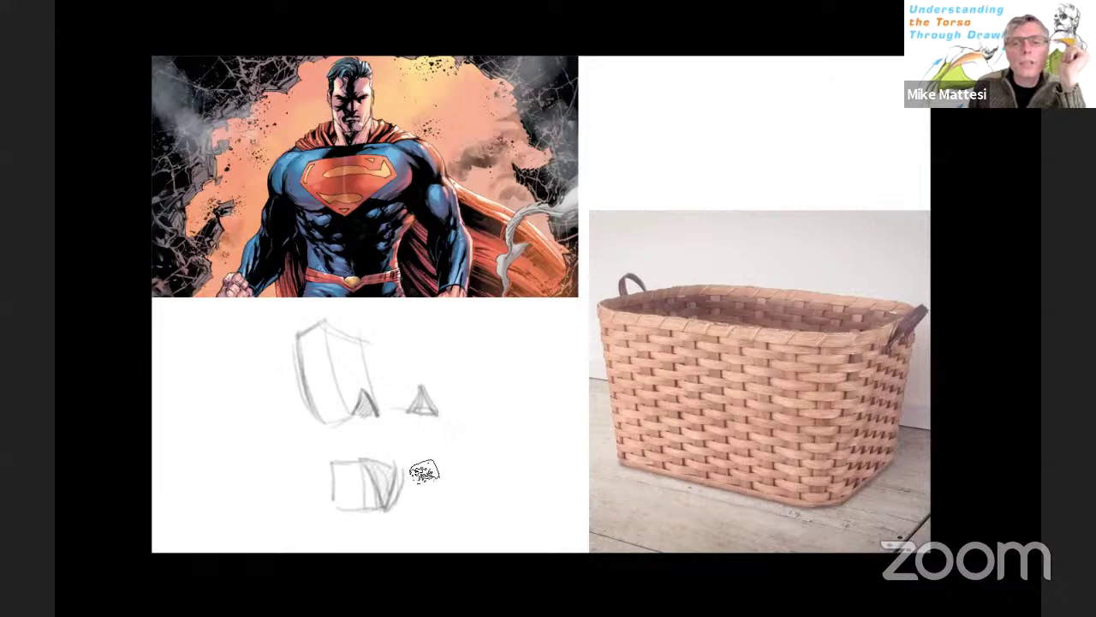
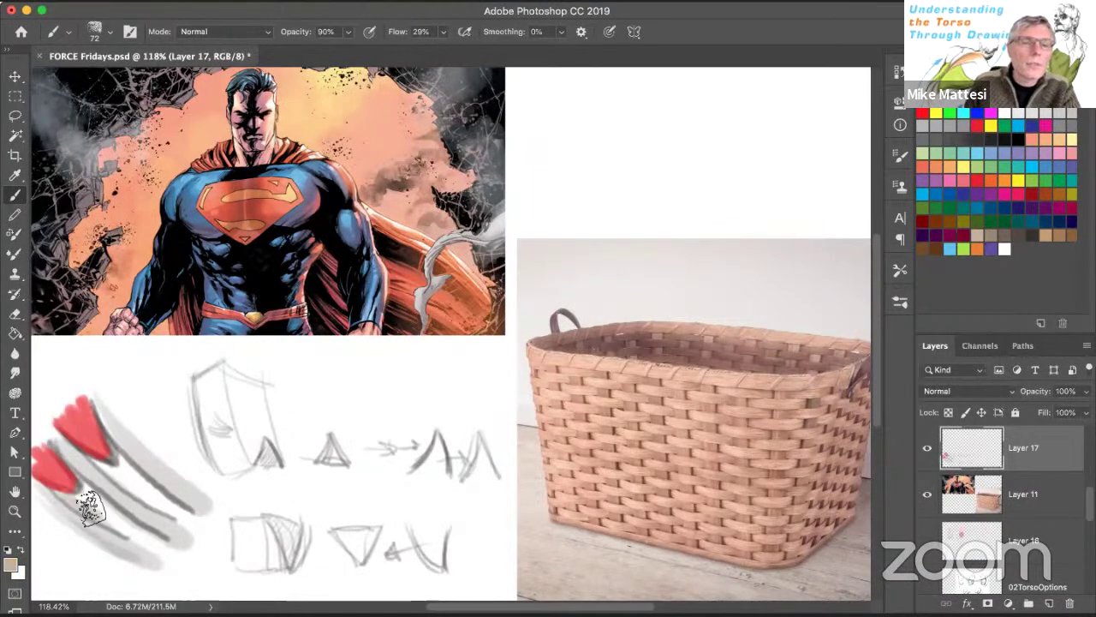
Step: Fill the strips below the red wedges with beige and cross them with navy diagonal strokes
{"action": "mouse_move", "coordinate": [90, 508]}
{"action": "left_mouse_down"}
{"action": "mouse_move", "coordinate": [111, 523]}
{"action": "mouse_move", "coordinate": [87, 505]}
{"action": "mouse_move", "coordinate": [107, 510]}
{"action": "mouse_move", "coordinate": [90, 493]}
{"action": "mouse_move", "coordinate": [158, 548]}
{"action": "mouse_move", "coordinate": [66, 499]}
{"action": "mouse_move", "coordinate": [151, 545]}
{"action": "mouse_move", "coordinate": [116, 457]}
{"action": "mouse_move", "coordinate": [97, 455]}
{"action": "mouse_move", "coordinate": [150, 498]}
{"action": "mouse_move", "coordinate": [109, 477]}
{"action": "mouse_move", "coordinate": [151, 504]}
{"action": "mouse_move", "coordinate": [133, 491]}
{"action": "mouse_move", "coordinate": [137, 475]}
{"action": "mouse_move", "coordinate": [176, 506]}
{"action": "left_mouse_up"}
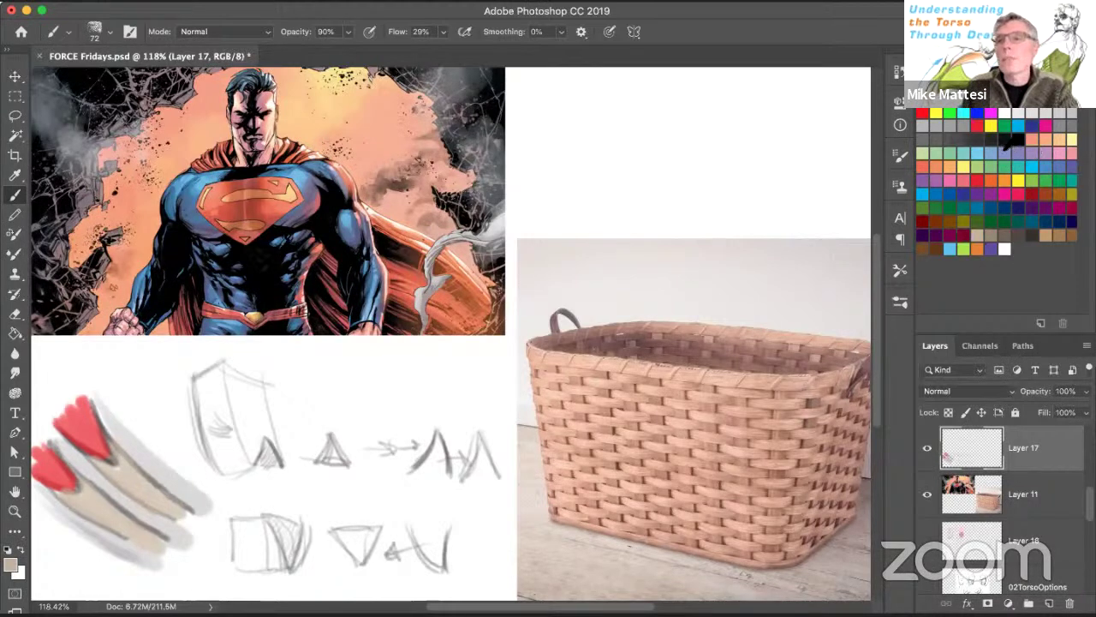
{"action": "left_click", "coordinate": [1027, 223]}
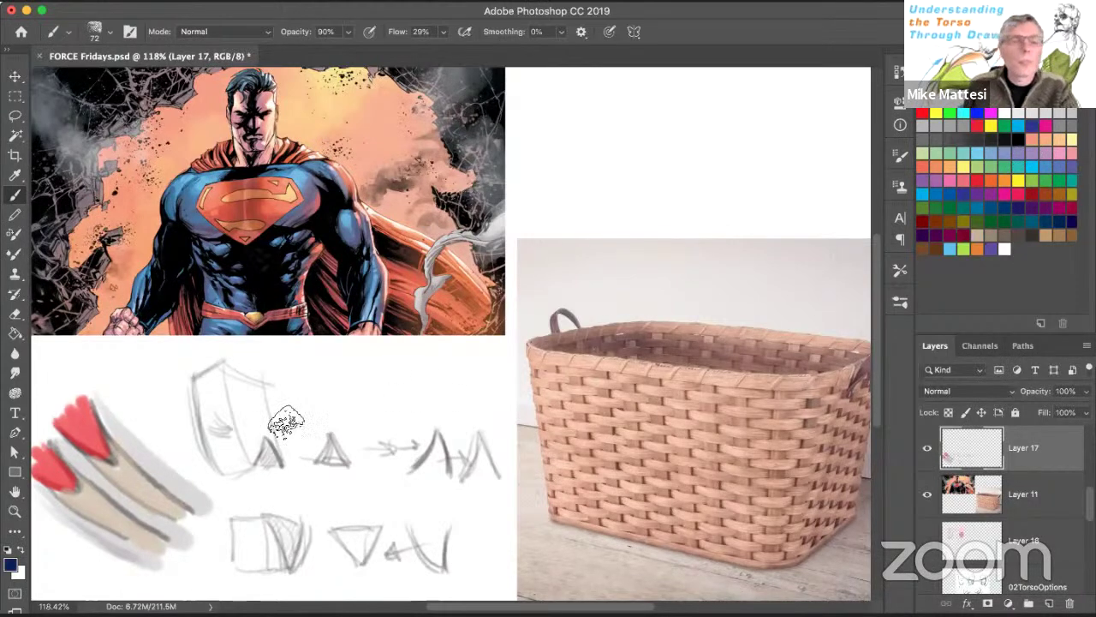
{"action": "mouse_move", "coordinate": [76, 467]}
{"action": "left_mouse_down"}
{"action": "mouse_move", "coordinate": [80, 491]}
{"action": "mouse_move", "coordinate": [67, 467]}
{"action": "mouse_move", "coordinate": [69, 485]}
{"action": "mouse_move", "coordinate": [108, 563]}
{"action": "mouse_move", "coordinate": [86, 513]}
{"action": "left_mouse_up"}
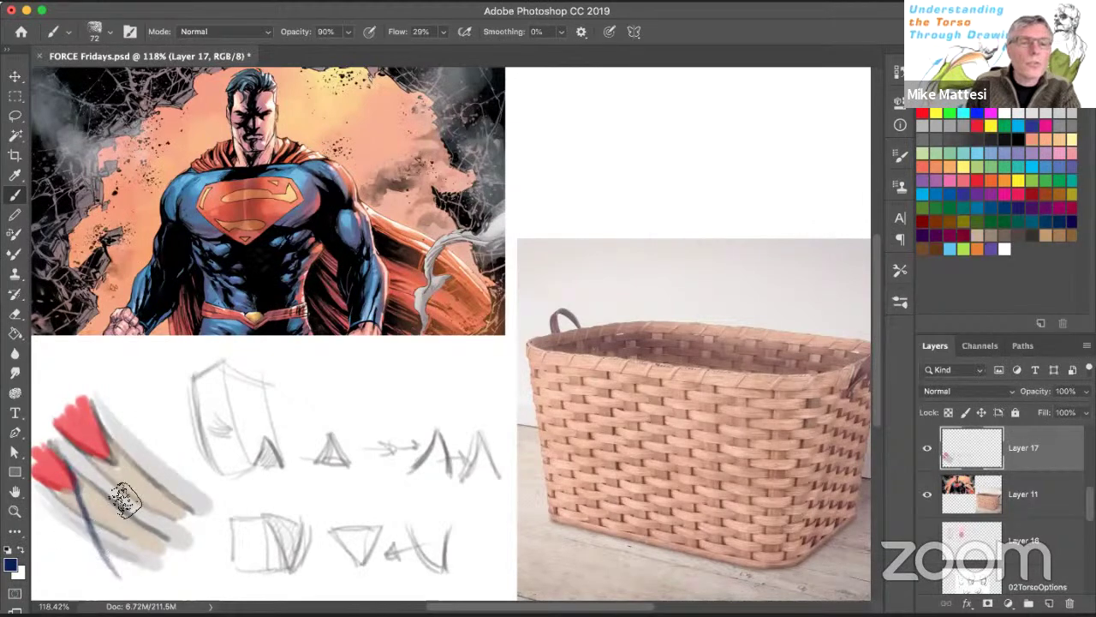
{"action": "left_click_drag", "start_coordinate": [109, 467], "coordinate": [153, 567]}
{"action": "left_click_drag", "start_coordinate": [128, 434], "coordinate": [173, 561]}
{"action": "left_click_drag", "start_coordinate": [50, 480], "coordinate": [92, 569]}
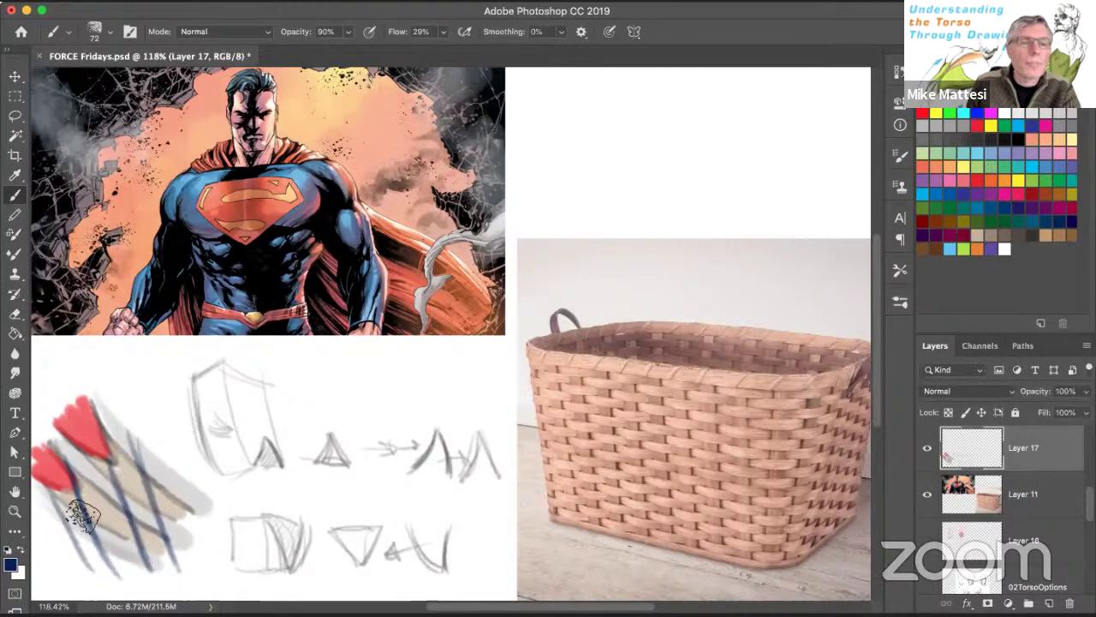
{"action": "mouse_move", "coordinate": [43, 441]}
{"action": "left_mouse_down"}
{"action": "mouse_move", "coordinate": [77, 491]}
{"action": "mouse_move", "coordinate": [49, 487]}
{"action": "mouse_move", "coordinate": [74, 495]}
{"action": "left_mouse_up"}
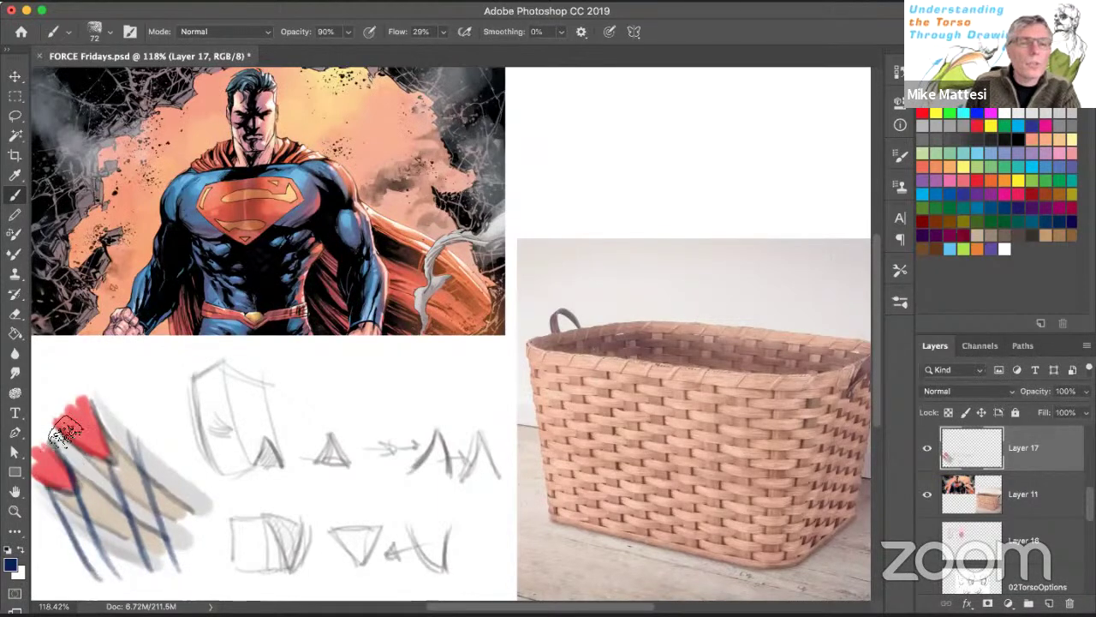
{"action": "mouse_move", "coordinate": [82, 432]}
{"action": "left_mouse_down"}
{"action": "mouse_move", "coordinate": [98, 463]}
{"action": "mouse_move", "coordinate": [139, 481]}
{"action": "mouse_move", "coordinate": [204, 480]}
{"action": "left_mouse_up"}
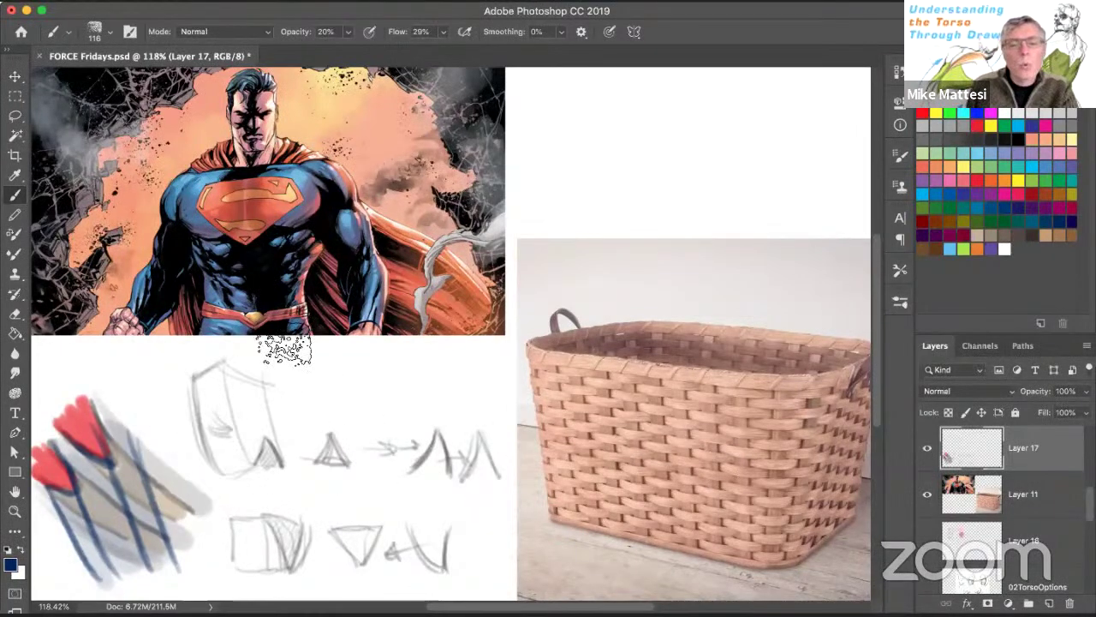
Step: Clear the coloured strip drawing and outline a new tall navy block in its place, raising the brush opacity from 20% to 70%
{"action": "mouse_move", "coordinate": [185, 399]}
{"action": "left_mouse_down"}
{"action": "mouse_move", "coordinate": [118, 415]}
{"action": "mouse_move", "coordinate": [158, 504]}
{"action": "mouse_move", "coordinate": [150, 442]}
{"action": "mouse_move", "coordinate": [196, 526]}
{"action": "mouse_move", "coordinate": [130, 495]}
{"action": "mouse_move", "coordinate": [82, 392]}
{"action": "mouse_move", "coordinate": [82, 536]}
{"action": "mouse_move", "coordinate": [57, 434]}
{"action": "mouse_move", "coordinate": [47, 489]}
{"action": "mouse_move", "coordinate": [82, 544]}
{"action": "mouse_move", "coordinate": [111, 570]}
{"action": "mouse_move", "coordinate": [81, 545]}
{"action": "mouse_move", "coordinate": [124, 565]}
{"action": "left_mouse_up"}
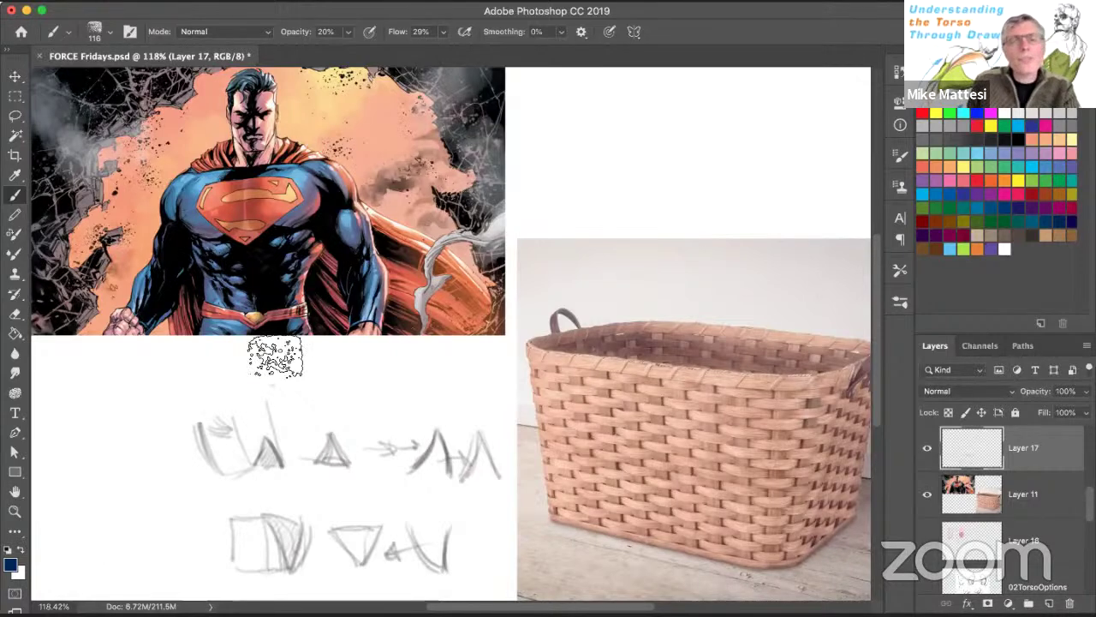
{"action": "left_click_drag", "start_coordinate": [169, 459], "coordinate": [137, 469]}
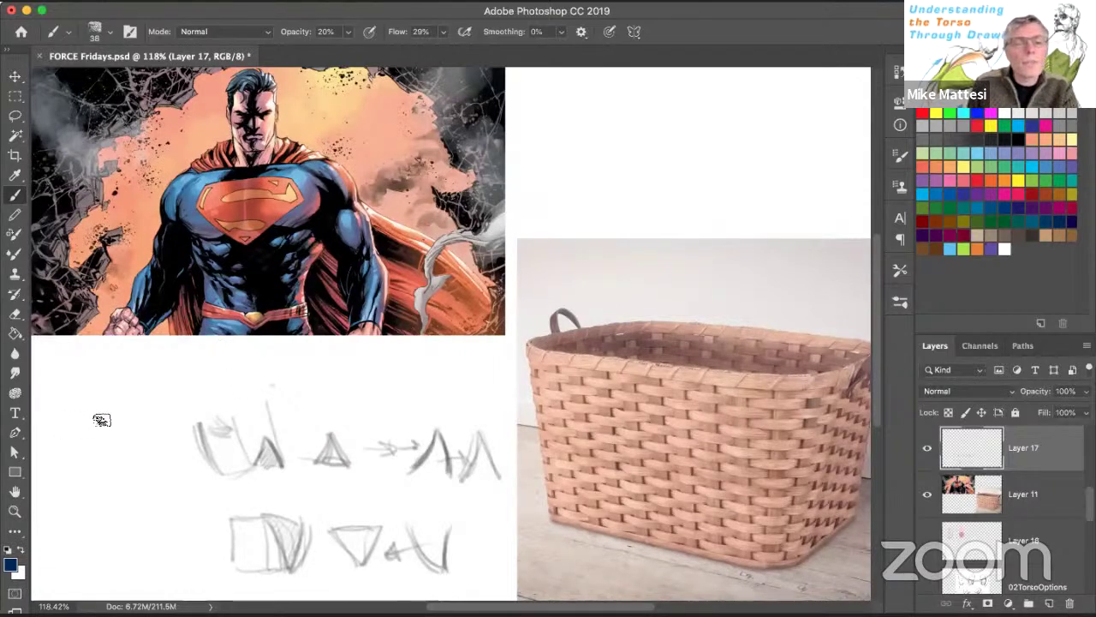
{"action": "left_click_drag", "start_coordinate": [72, 505], "coordinate": [58, 426]}
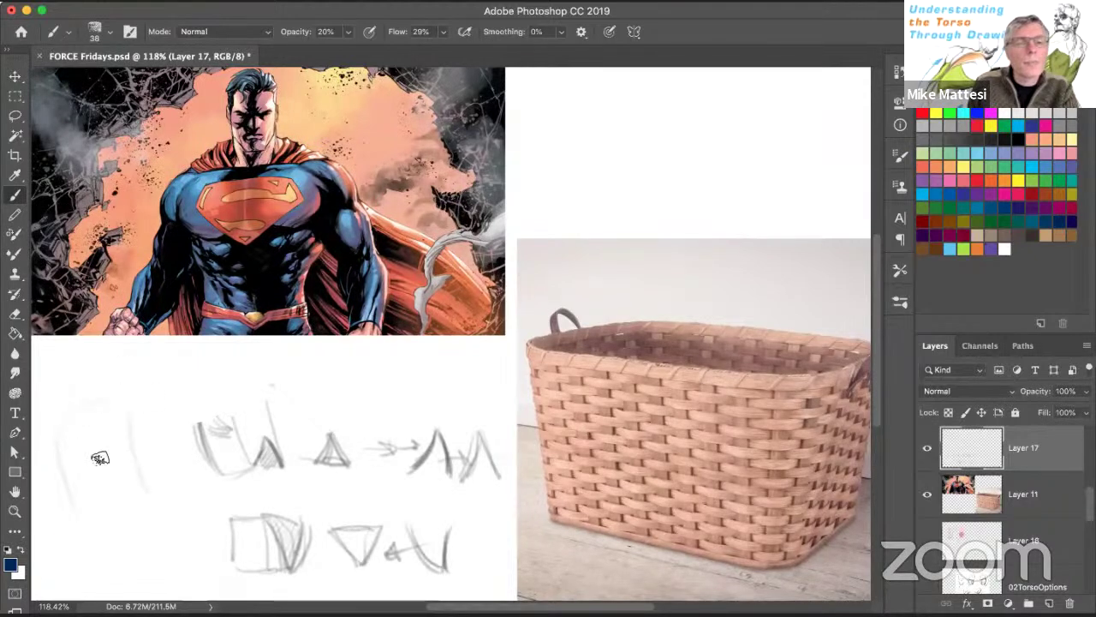
{"action": "left_click_drag", "start_coordinate": [88, 386], "coordinate": [128, 516]}
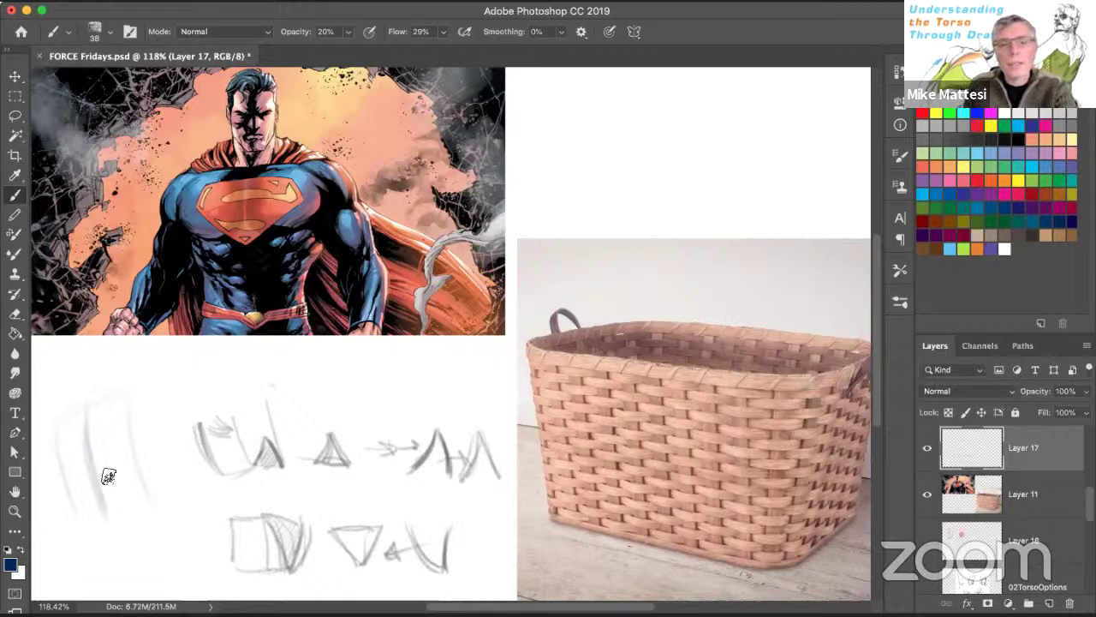
{"action": "left_click_drag", "start_coordinate": [87, 411], "coordinate": [106, 512]}
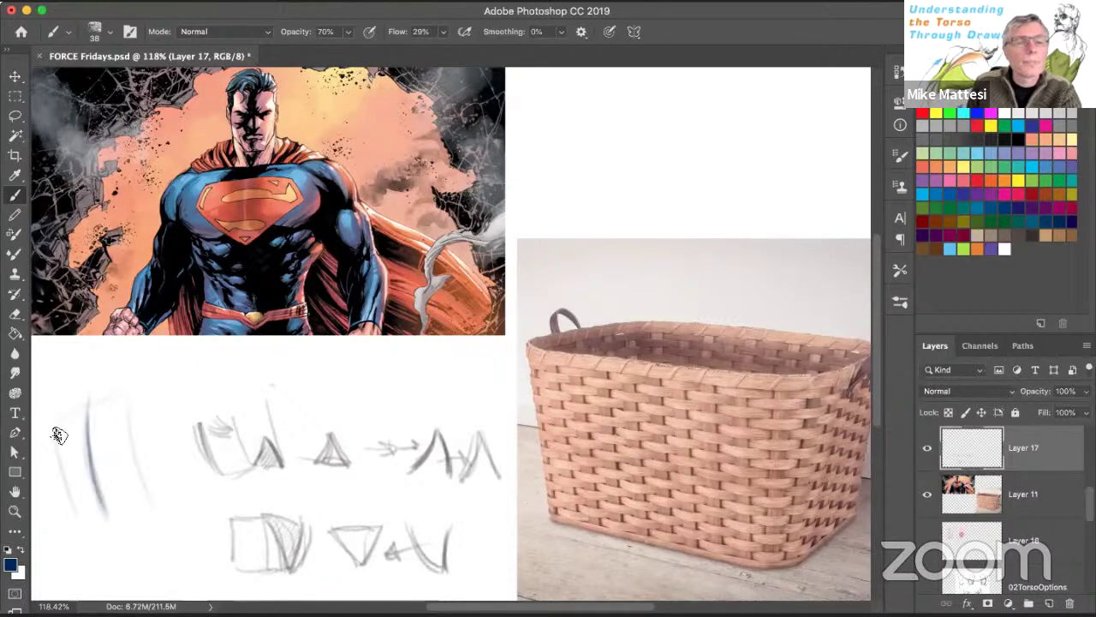
{"action": "left_click_drag", "start_coordinate": [58, 412], "coordinate": [75, 512]}
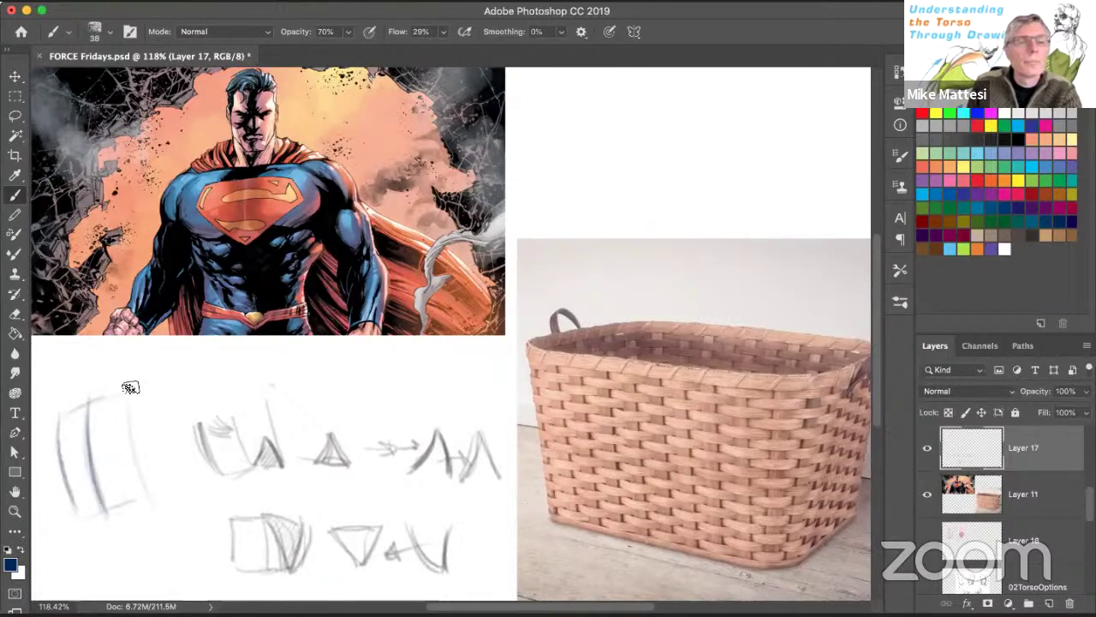
Step: Draw the navy block's far side and add angular and curved interlocking strokes across its upper half
{"action": "mouse_move", "coordinate": [129, 388]}
{"action": "left_mouse_down"}
{"action": "mouse_move", "coordinate": [144, 496]}
{"action": "mouse_move", "coordinate": [132, 388]}
{"action": "mouse_move", "coordinate": [164, 420]}
{"action": "mouse_move", "coordinate": [156, 442]}
{"action": "mouse_move", "coordinate": [163, 482]}
{"action": "left_mouse_up"}
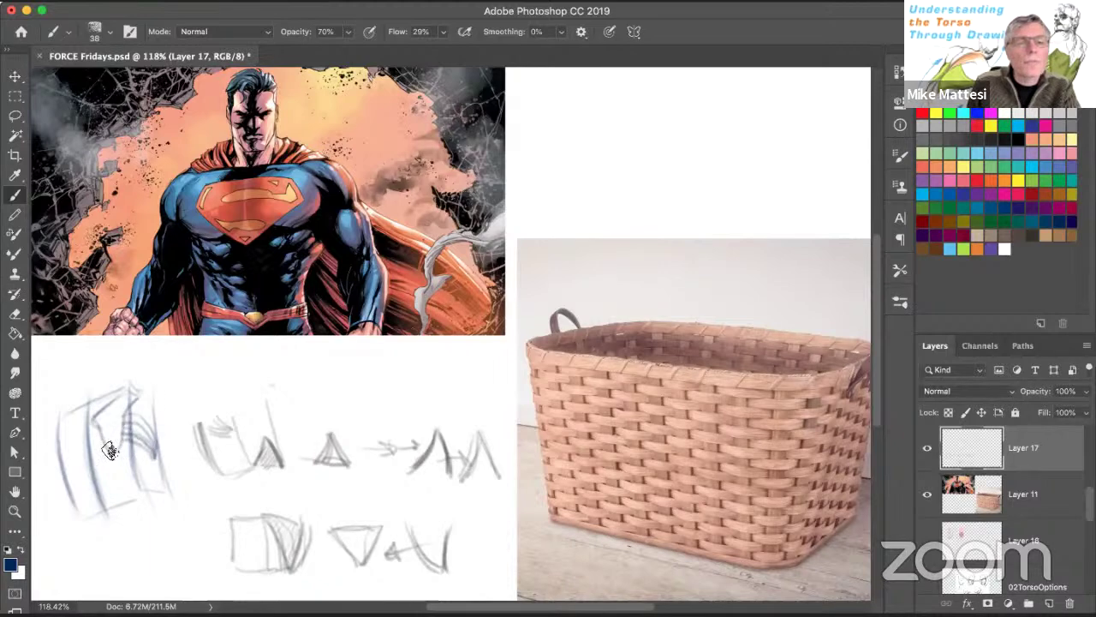
{"action": "mouse_move", "coordinate": [94, 420]}
{"action": "left_mouse_down"}
{"action": "mouse_move", "coordinate": [116, 460]}
{"action": "mouse_move", "coordinate": [211, 412]}
{"action": "mouse_move", "coordinate": [212, 428]}
{"action": "mouse_move", "coordinate": [191, 379]}
{"action": "mouse_move", "coordinate": [244, 409]}
{"action": "mouse_move", "coordinate": [188, 372]}
{"action": "mouse_move", "coordinate": [237, 386]}
{"action": "mouse_move", "coordinate": [198, 362]}
{"action": "mouse_move", "coordinate": [197, 338]}
{"action": "mouse_move", "coordinate": [153, 349]}
{"action": "mouse_move", "coordinate": [179, 352]}
{"action": "mouse_move", "coordinate": [152, 362]}
{"action": "mouse_move", "coordinate": [162, 368]}
{"action": "mouse_move", "coordinate": [122, 347]}
{"action": "mouse_move", "coordinate": [159, 420]}
{"action": "mouse_move", "coordinate": [187, 413]}
{"action": "left_mouse_up"}
{"action": "key", "text": "z"}
{"action": "key", "text": "b"}
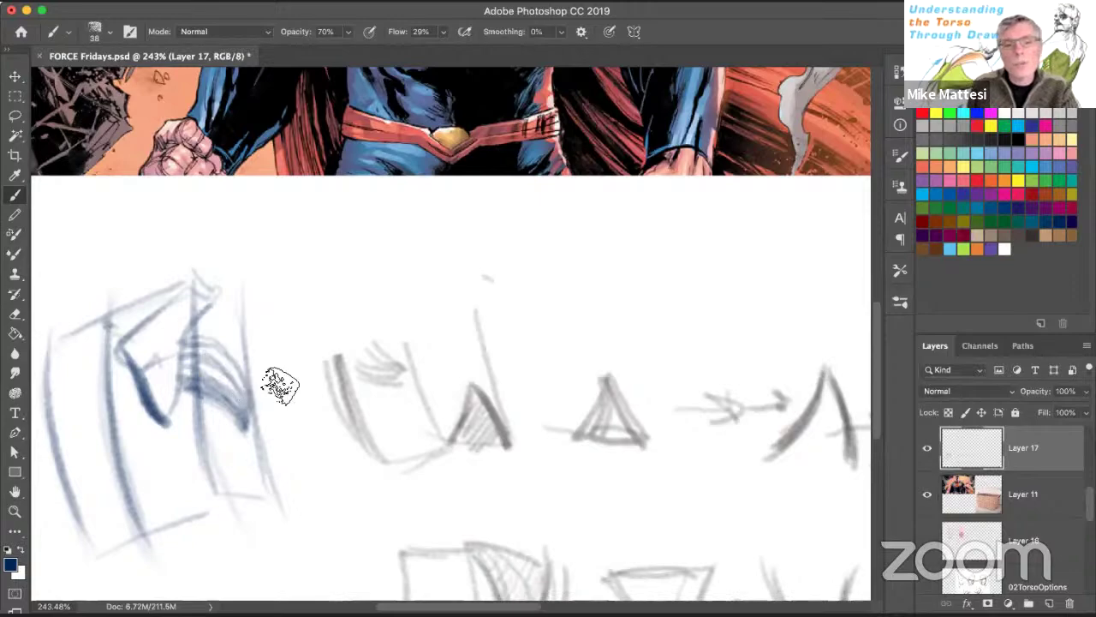
Step: Hide Layer 17 and Layer 11, and show the layer with the green-muscled torso figure
{"action": "key", "text": "z"}
{"action": "scroll", "coordinate": [246, 395], "scroll_direction": "down", "scroll_amount": 4}
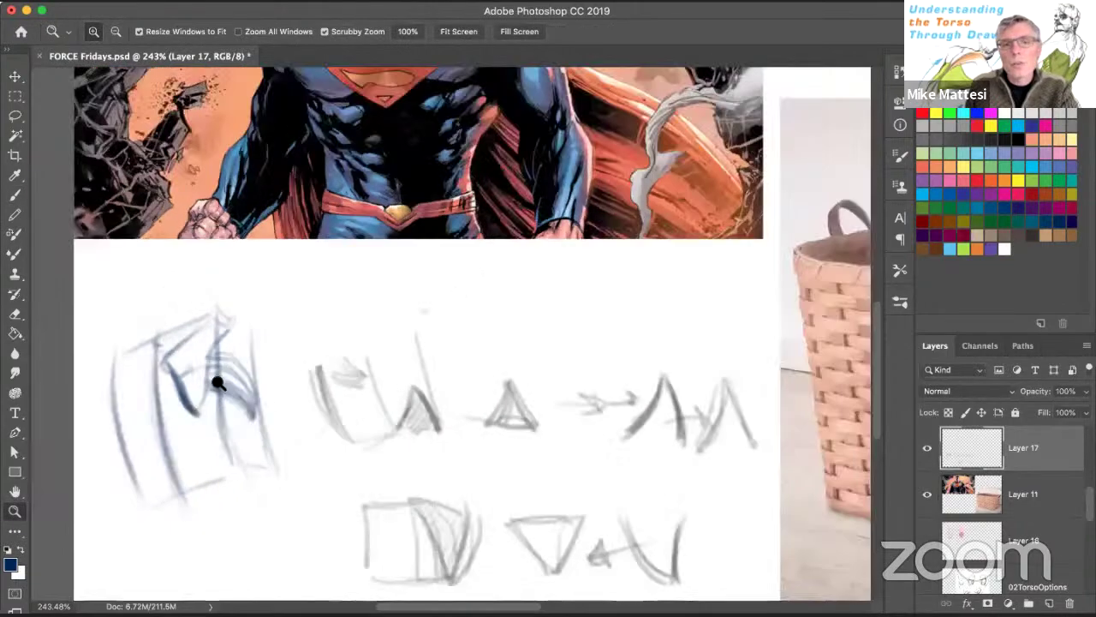
{"action": "scroll", "coordinate": [443, 366], "scroll_direction": "down", "scroll_amount": 3}
{"action": "scroll", "coordinate": [463, 358], "scroll_direction": "up", "scroll_amount": 3}
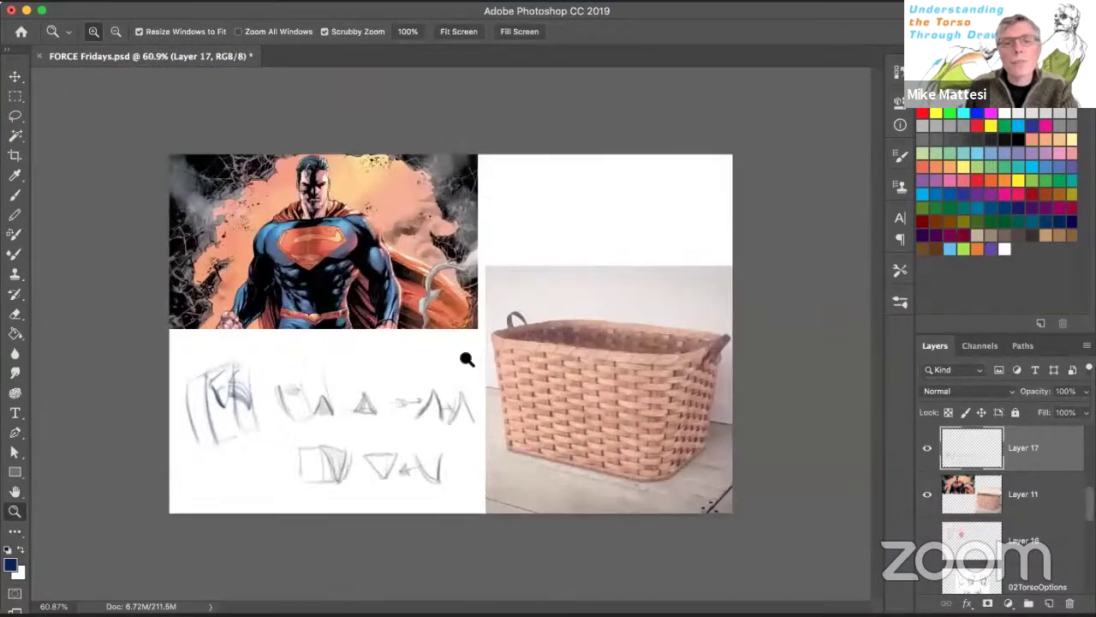
{"action": "scroll", "coordinate": [602, 390], "scroll_direction": "down", "scroll_amount": 1}
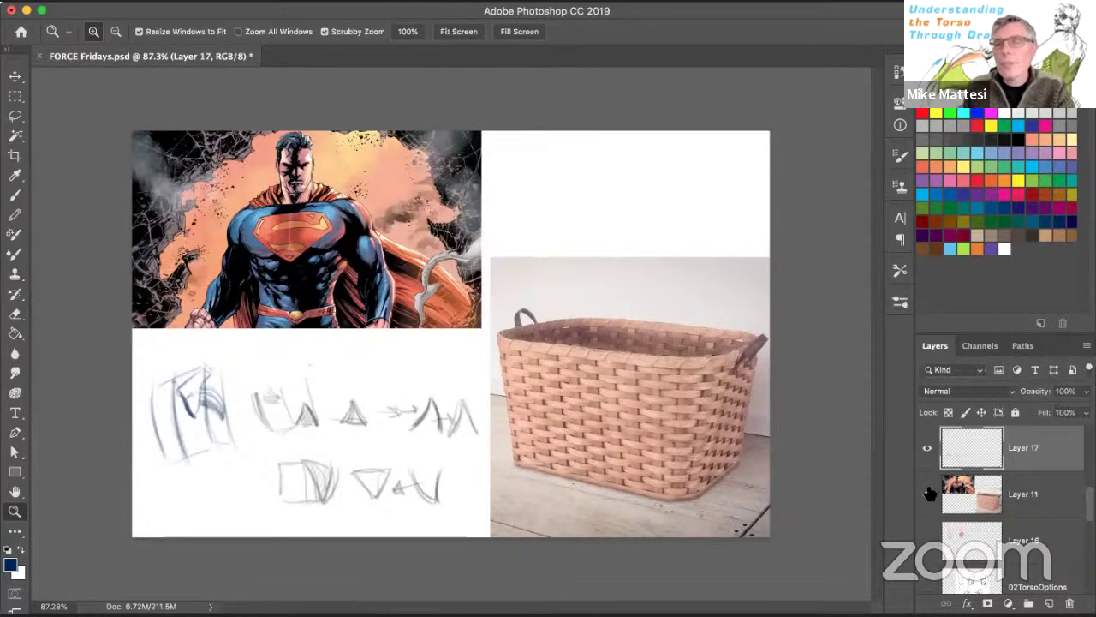
{"action": "left_click_drag", "start_coordinate": [930, 454], "coordinate": [927, 540]}
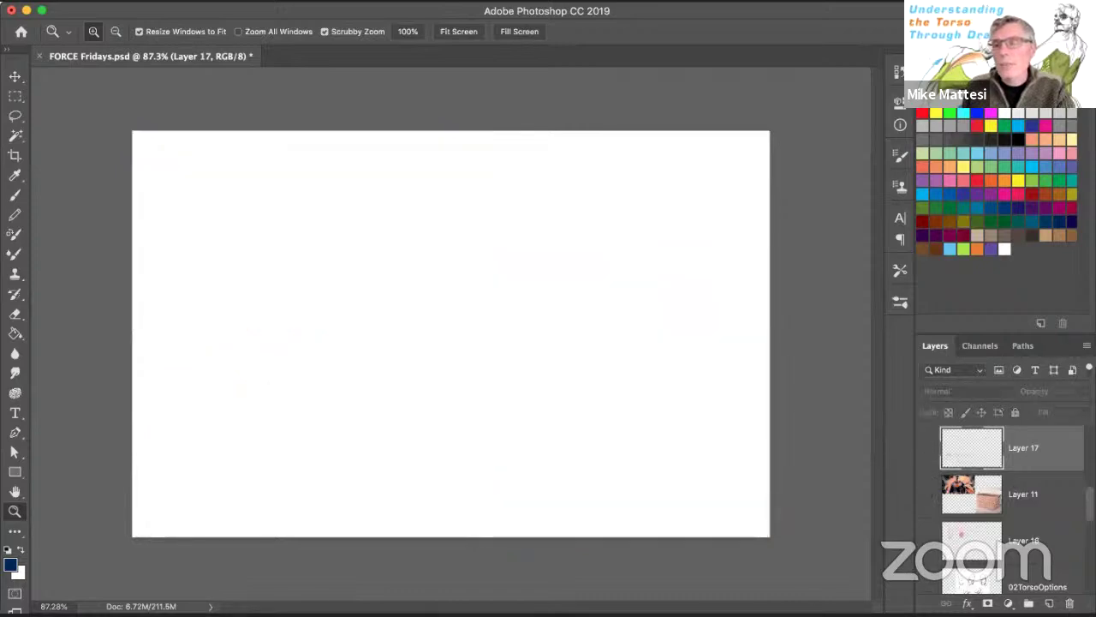
{"action": "scroll", "coordinate": [1010, 505], "scroll_direction": "up", "scroll_amount": 2}
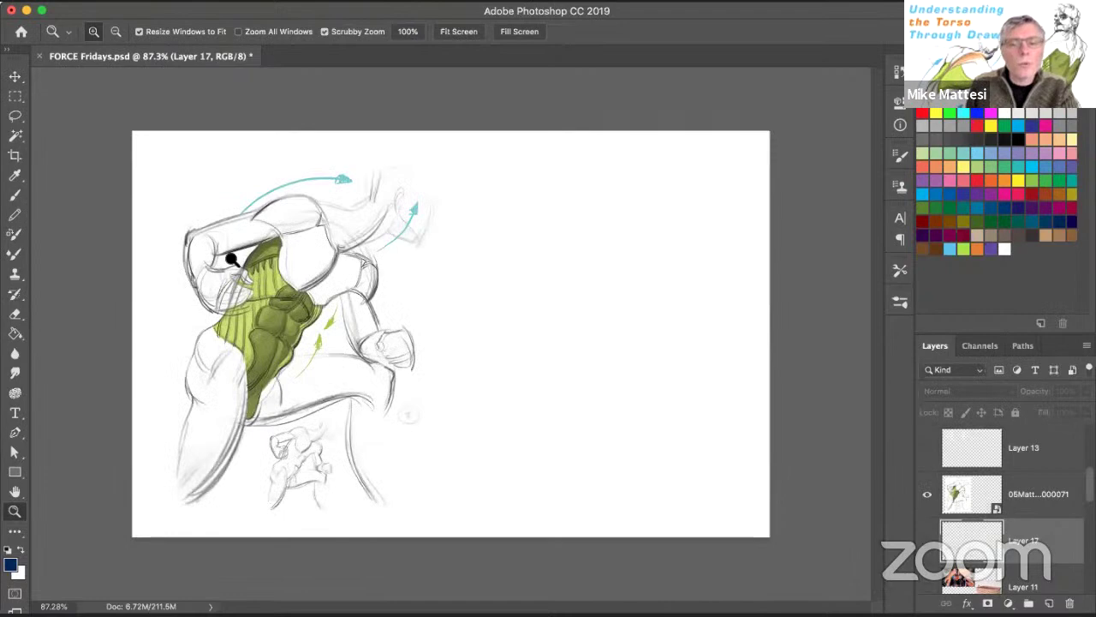
{"action": "scroll", "coordinate": [297, 280], "scroll_direction": "up", "scroll_amount": 3}
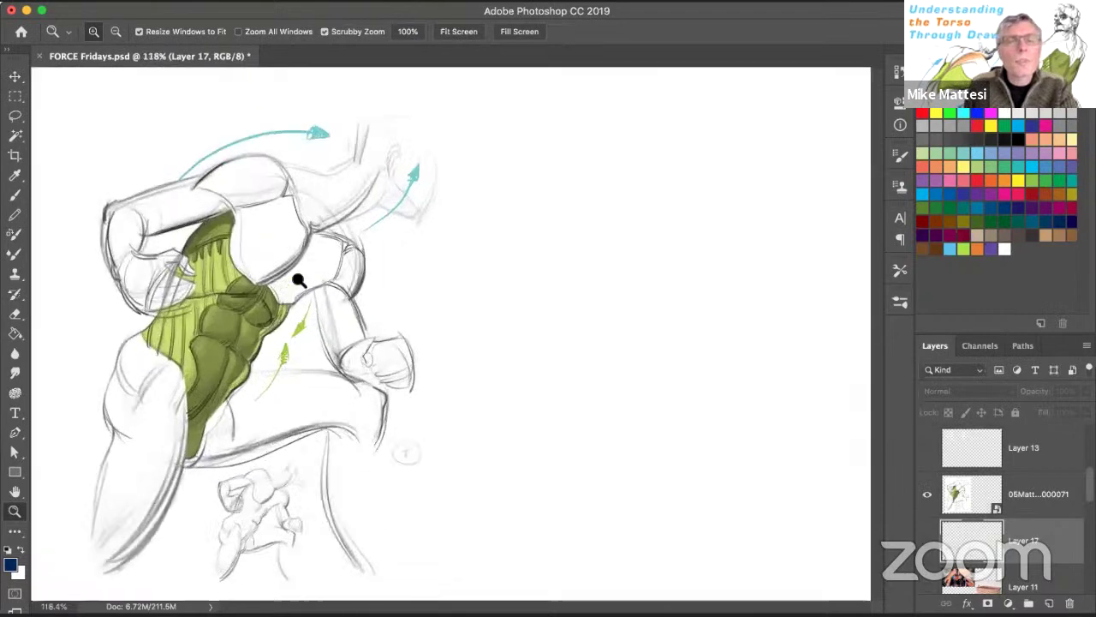
{"action": "scroll", "coordinate": [309, 286], "scroll_direction": "up", "scroll_amount": 2}
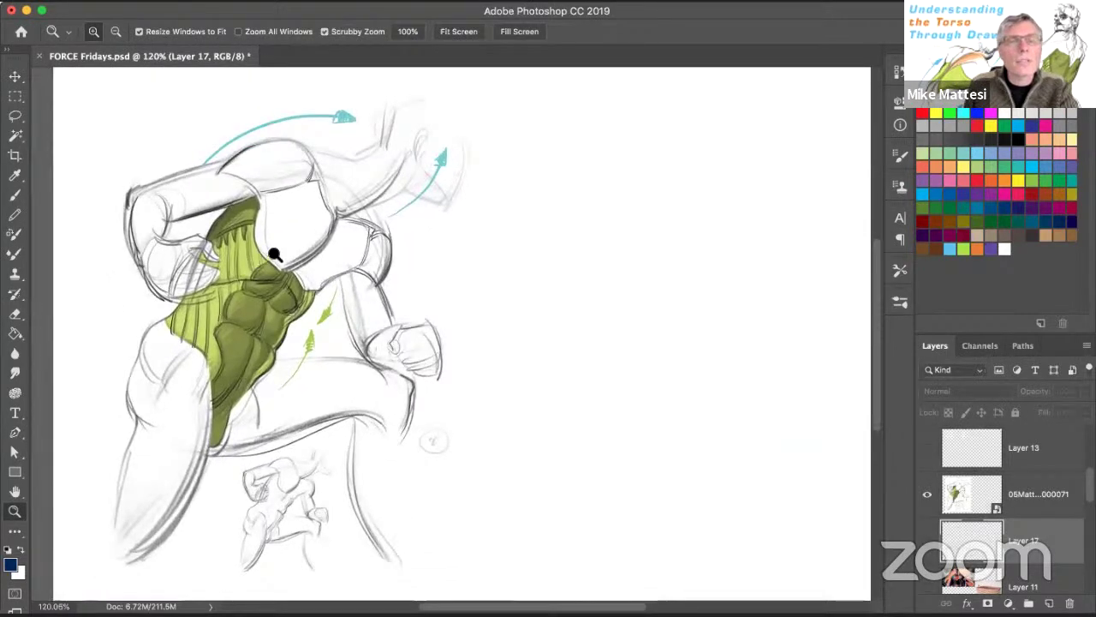
{"action": "scroll", "coordinate": [271, 259], "scroll_direction": "up", "scroll_amount": 1}
{"action": "scroll", "coordinate": [211, 234], "scroll_direction": "up", "scroll_amount": 1}
{"action": "scroll", "coordinate": [241, 222], "scroll_direction": "up", "scroll_amount": 1}
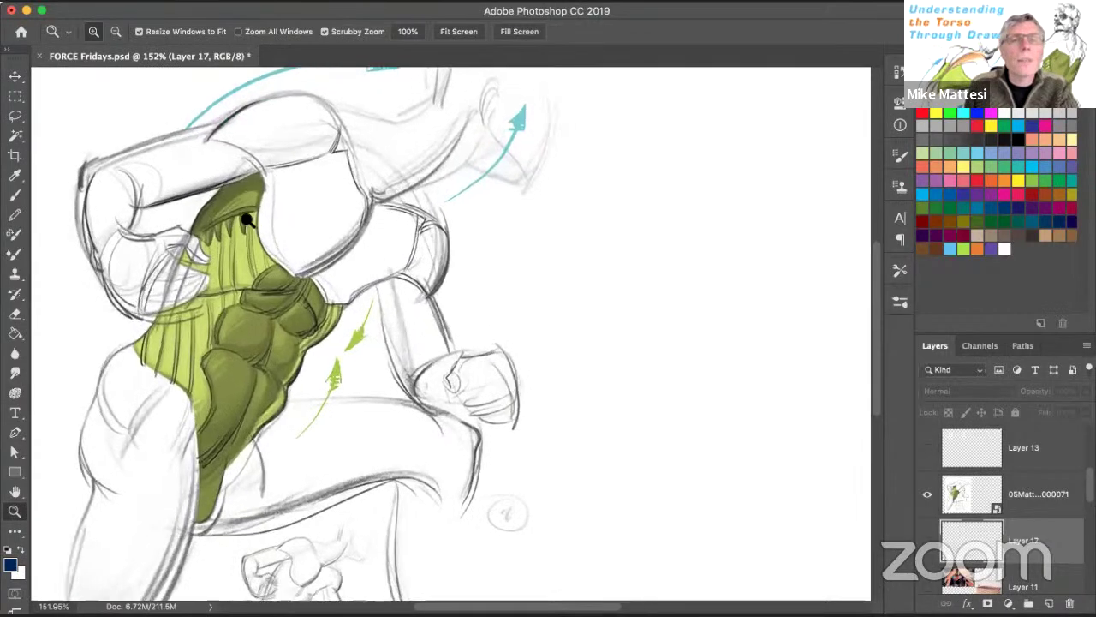
Step: Hide the green-muscled torso figure and show the 01CUan...geCore layer, examining its front, side and back torso muscle diagrams
{"action": "scroll", "coordinate": [240, 185], "scroll_direction": "up", "scroll_amount": 1}
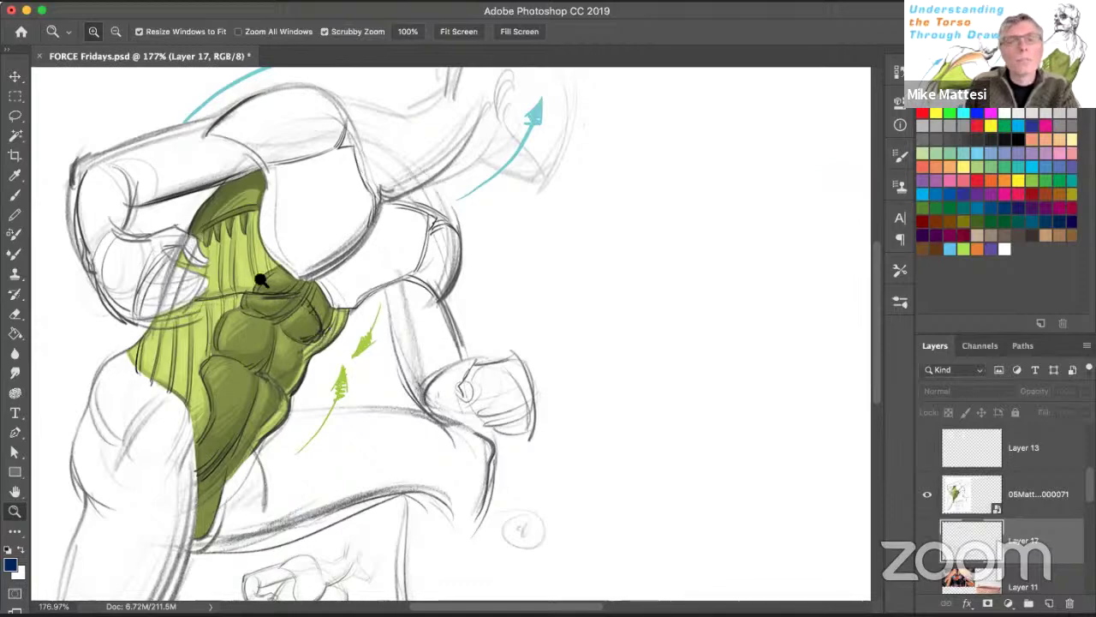
{"action": "left_click", "coordinate": [928, 498]}
{"action": "scroll", "coordinate": [958, 505], "scroll_direction": "up", "scroll_amount": 2}
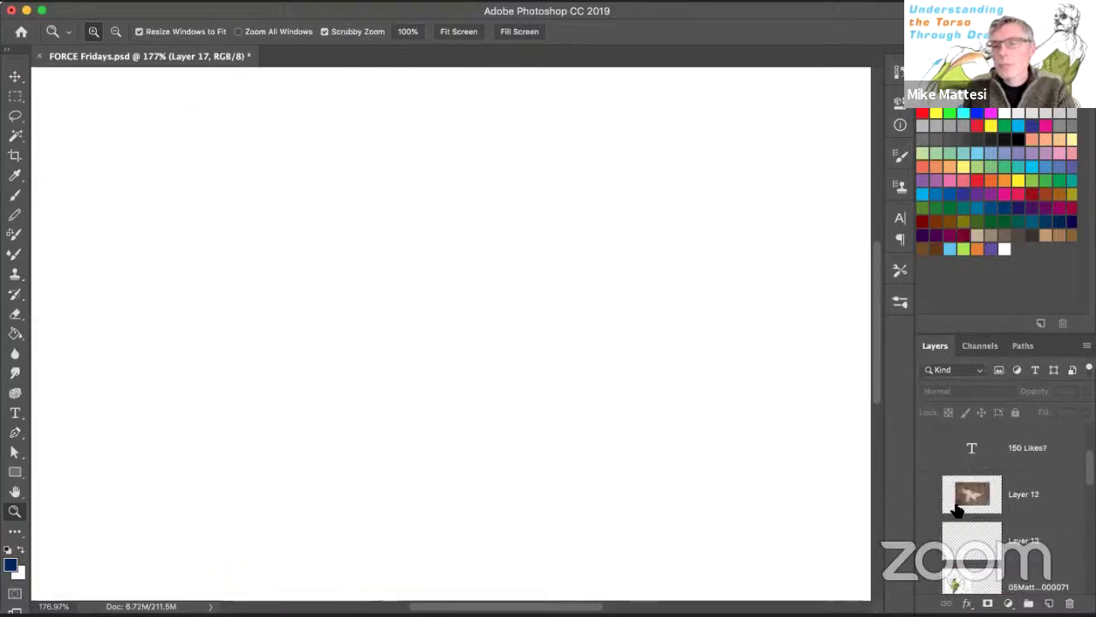
{"action": "left_click_drag", "start_coordinate": [1084, 489], "coordinate": [1078, 549]}
{"action": "left_click", "coordinate": [926, 495]}
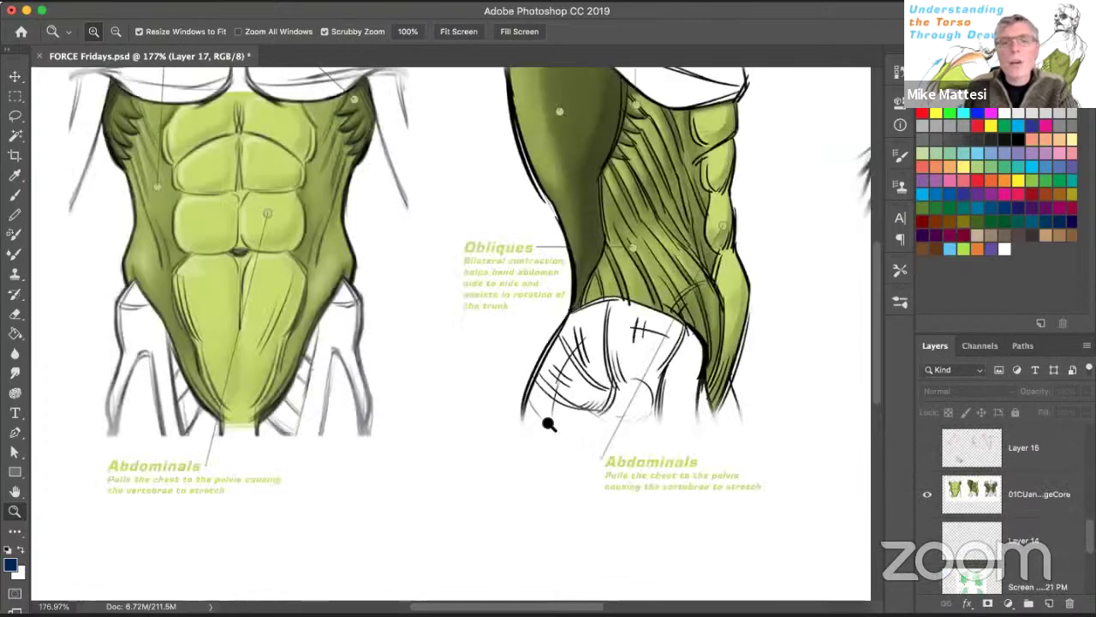
{"action": "scroll", "coordinate": [549, 424], "scroll_direction": "down", "scroll_amount": 8}
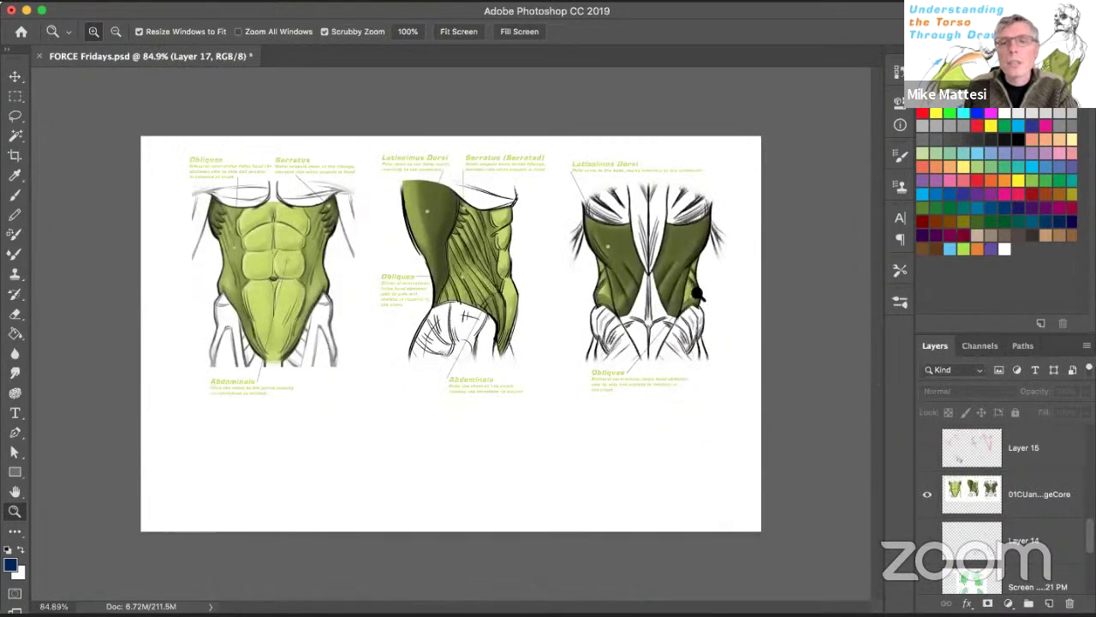
{"action": "scroll", "coordinate": [698, 294], "scroll_direction": "up", "scroll_amount": 5}
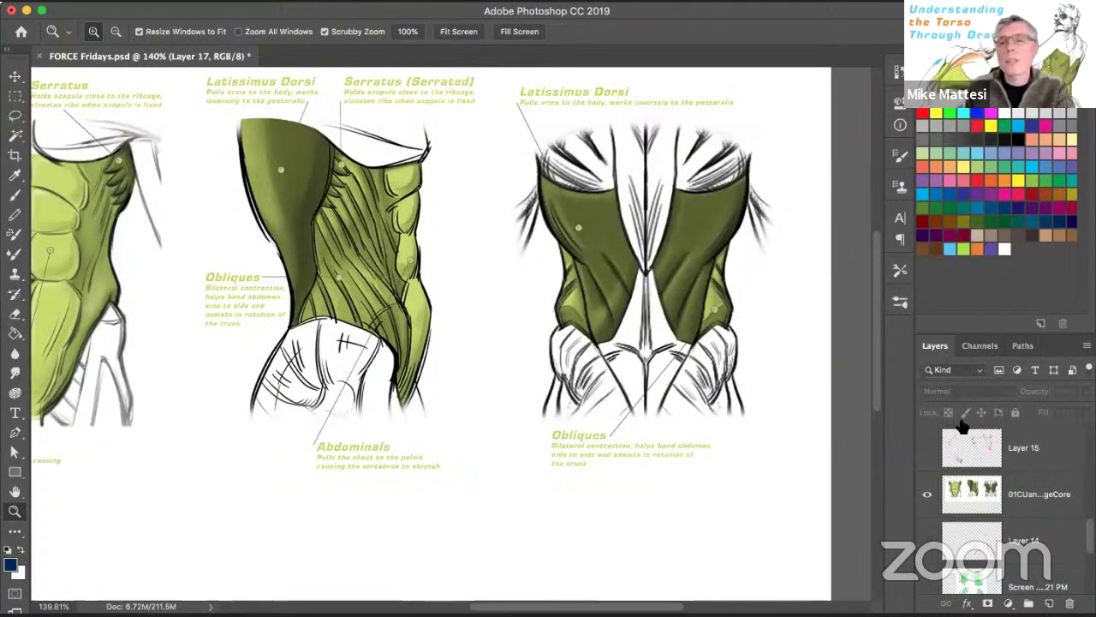
Step: Hide the torso muscle diagrams and show Layer 12 to examine the flying squirrel photo
{"action": "scroll", "coordinate": [1088, 495], "scroll_direction": "up", "scroll_amount": 2}
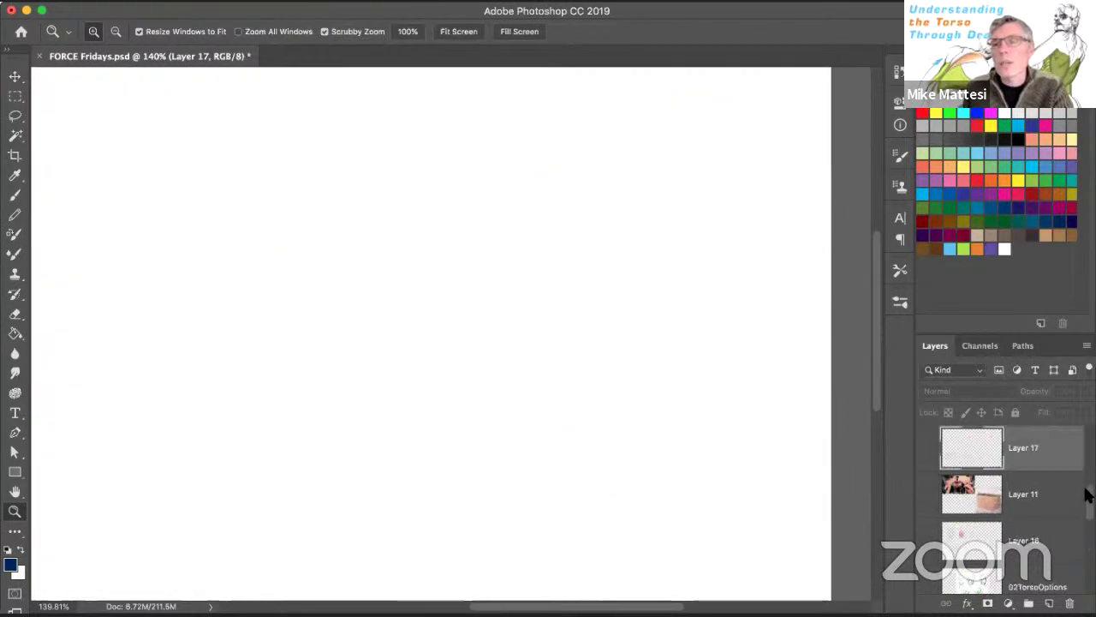
{"action": "scroll", "coordinate": [1077, 488], "scroll_direction": "up", "scroll_amount": 2}
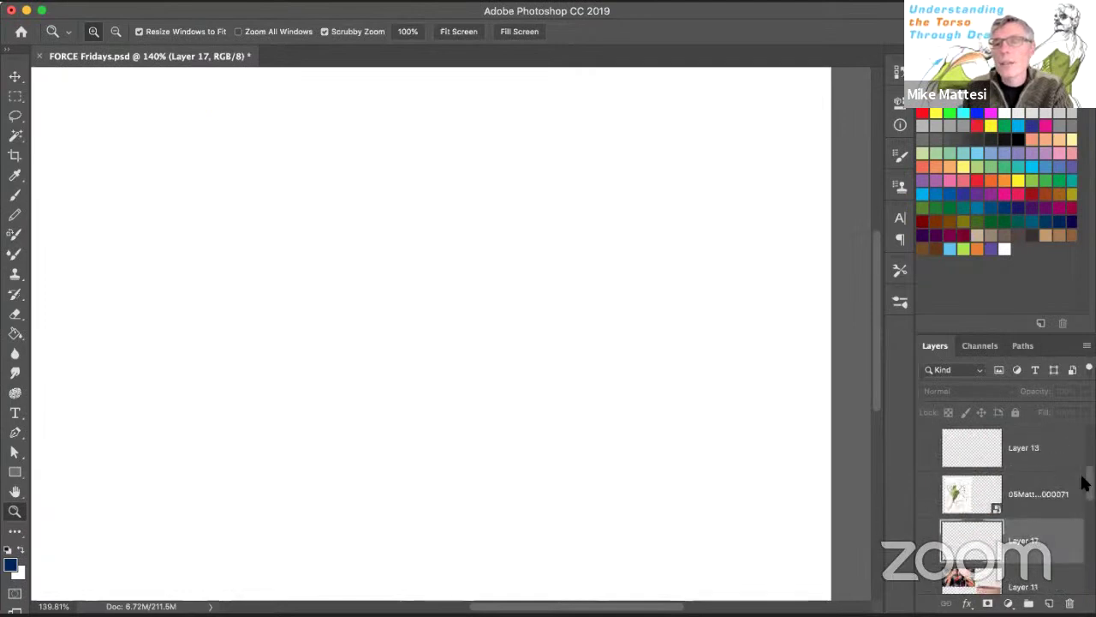
{"action": "scroll", "coordinate": [1086, 484], "scroll_direction": "up", "scroll_amount": 1}
{"action": "left_click", "coordinate": [925, 449]}
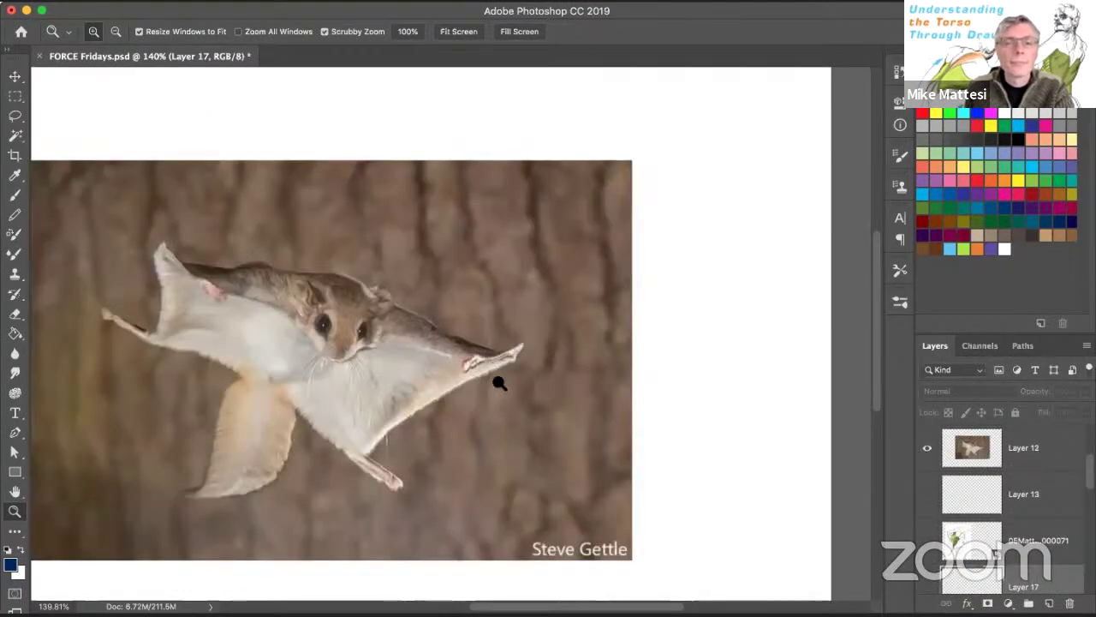
{"action": "scroll", "coordinate": [436, 411], "scroll_direction": "down", "scroll_amount": 3}
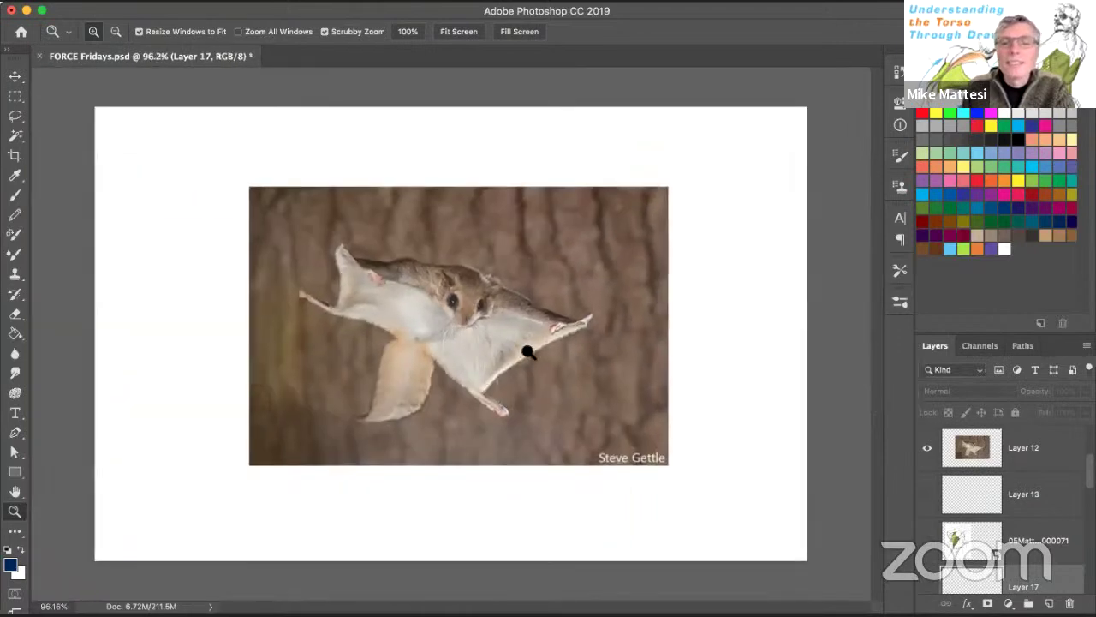
{"action": "scroll", "coordinate": [525, 349], "scroll_direction": "up", "scroll_amount": 1}
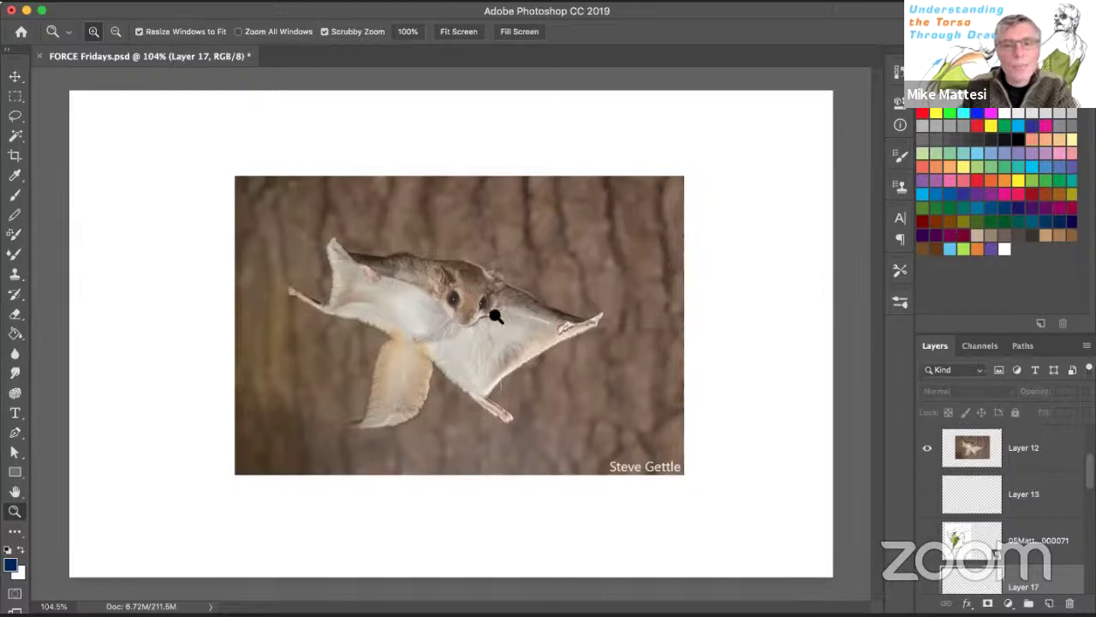
Step: Hide Layer 12, show the green-muscled torso figure again, and make Layer 13 visible and active for brushwork
{"action": "scroll", "coordinate": [520, 352], "scroll_direction": "up", "scroll_amount": 4}
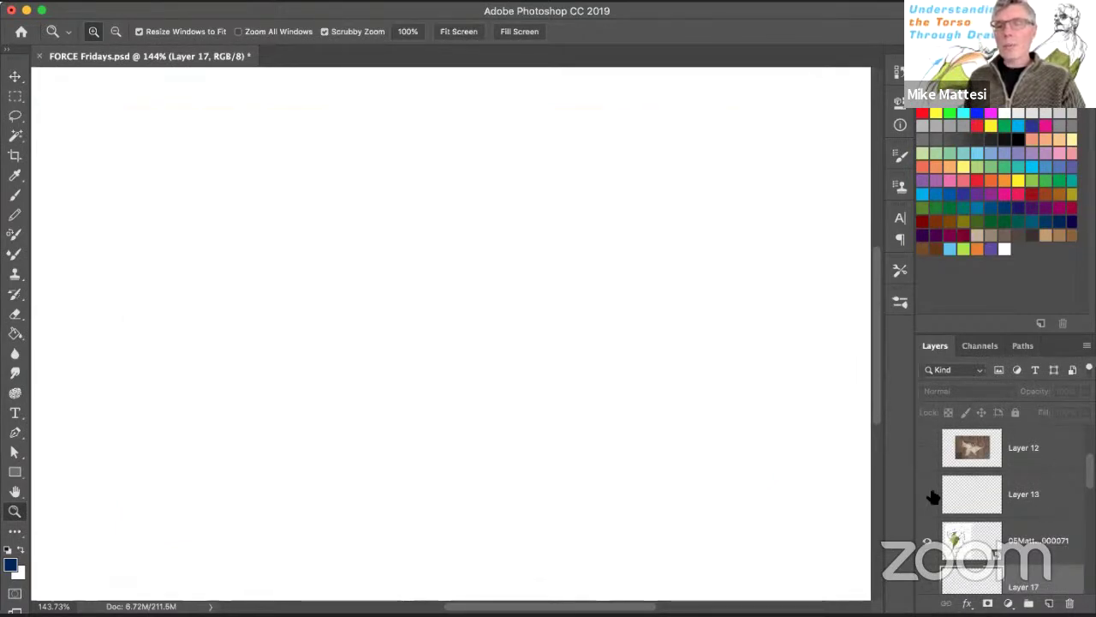
{"action": "left_click", "coordinate": [931, 494]}
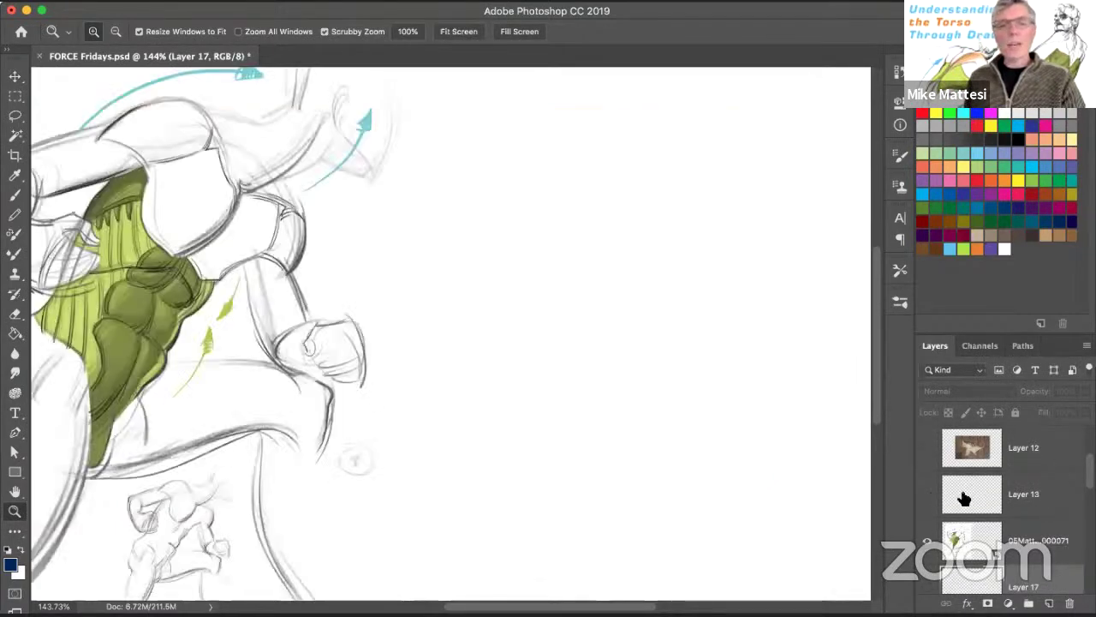
{"action": "left_click", "coordinate": [1054, 490]}
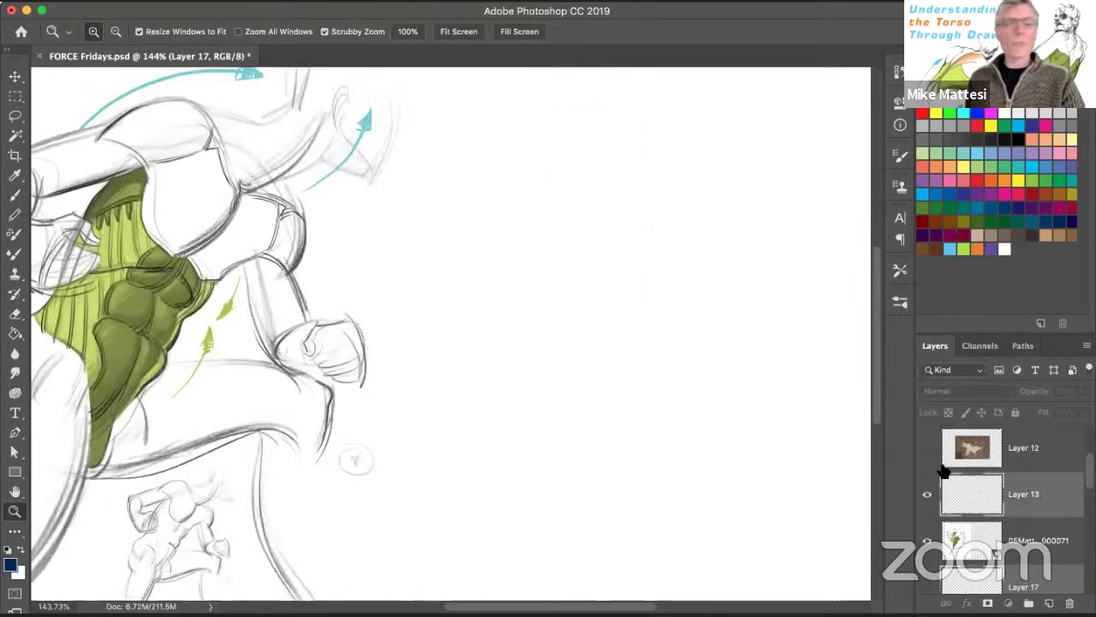
{"action": "left_click", "coordinate": [14, 194]}
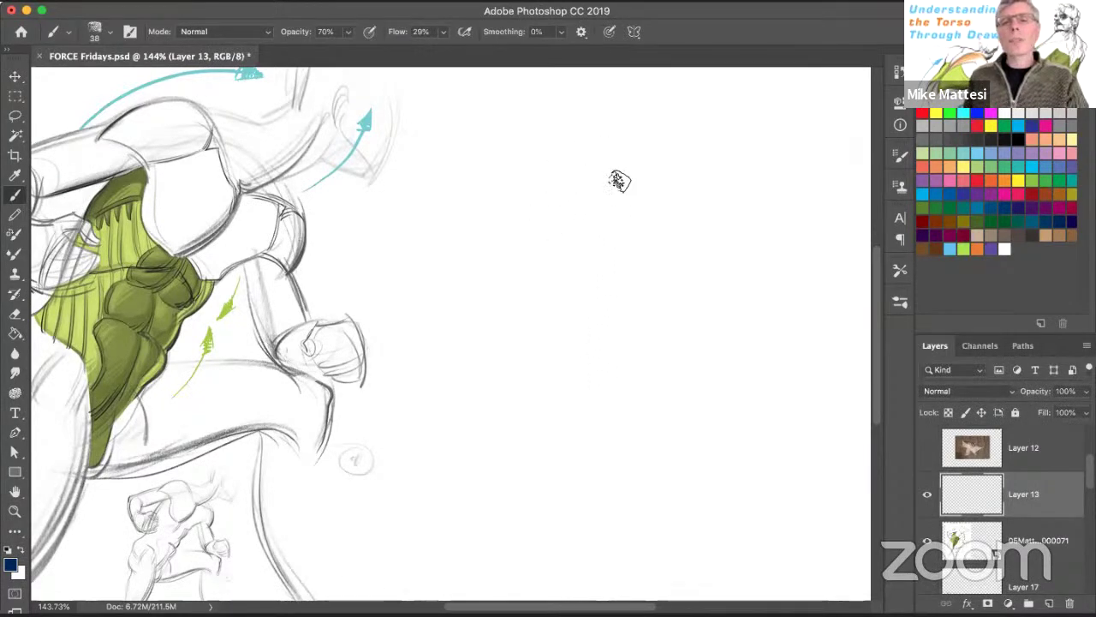
Step: Sketch an upright rib-cage block beside the figure with a curved top, inner vertical lines, a pointed bottom notch and a circled lower corner
{"action": "left_click_drag", "start_coordinate": [650, 158], "coordinate": [565, 159]}
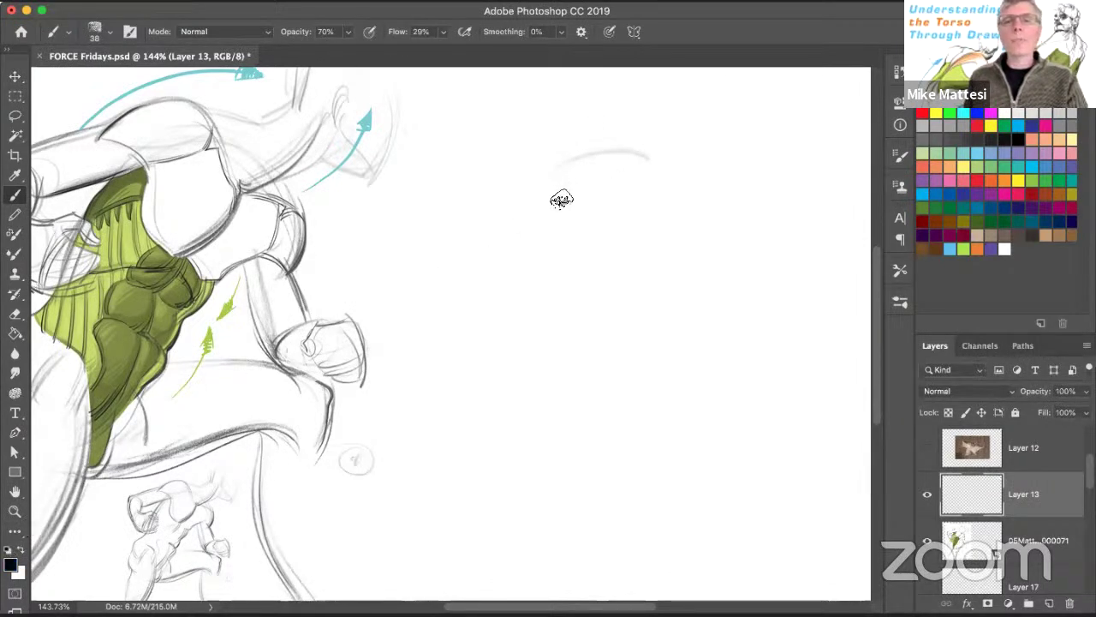
{"action": "left_click_drag", "start_coordinate": [559, 165], "coordinate": [561, 261]}
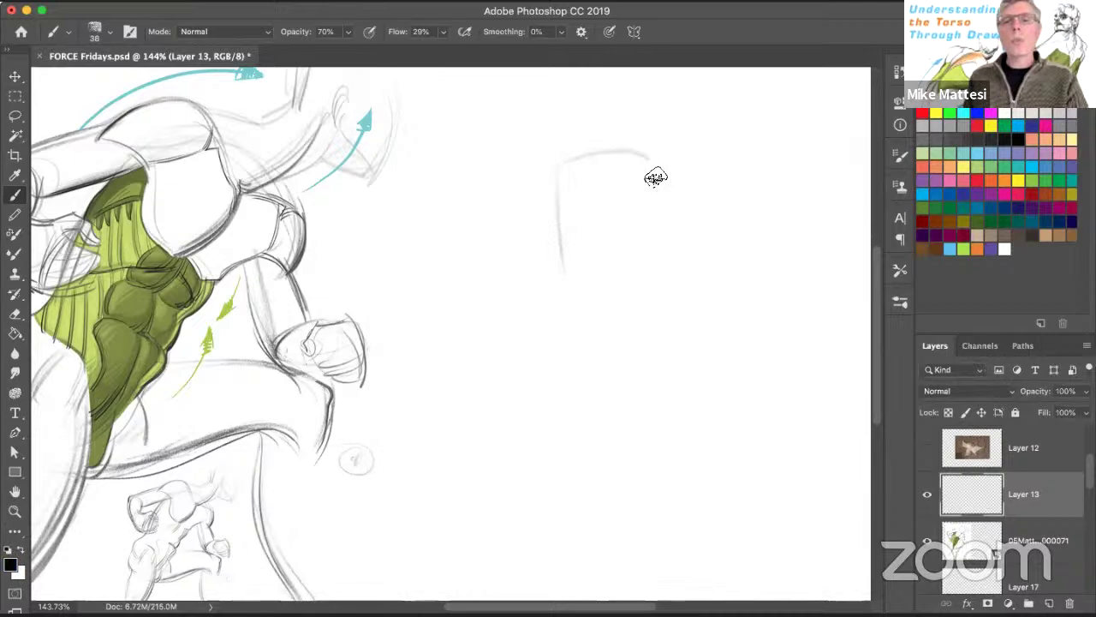
{"action": "left_click_drag", "start_coordinate": [650, 156], "coordinate": [662, 257]}
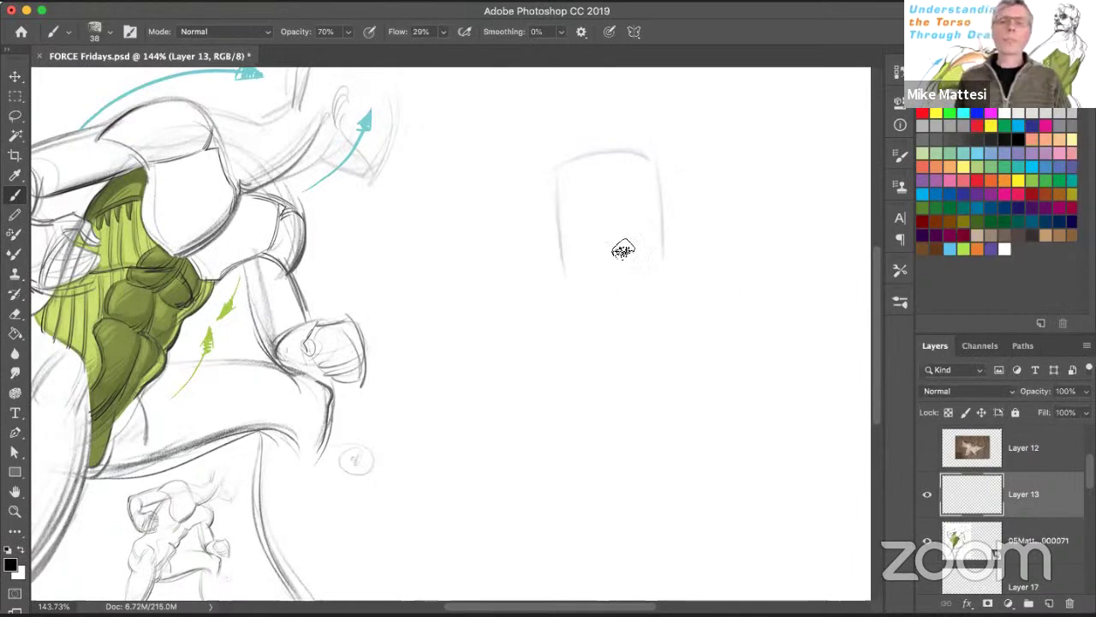
{"action": "mouse_move", "coordinate": [592, 270]}
{"action": "left_mouse_down"}
{"action": "mouse_move", "coordinate": [642, 250]}
{"action": "mouse_move", "coordinate": [656, 271]}
{"action": "left_mouse_up"}
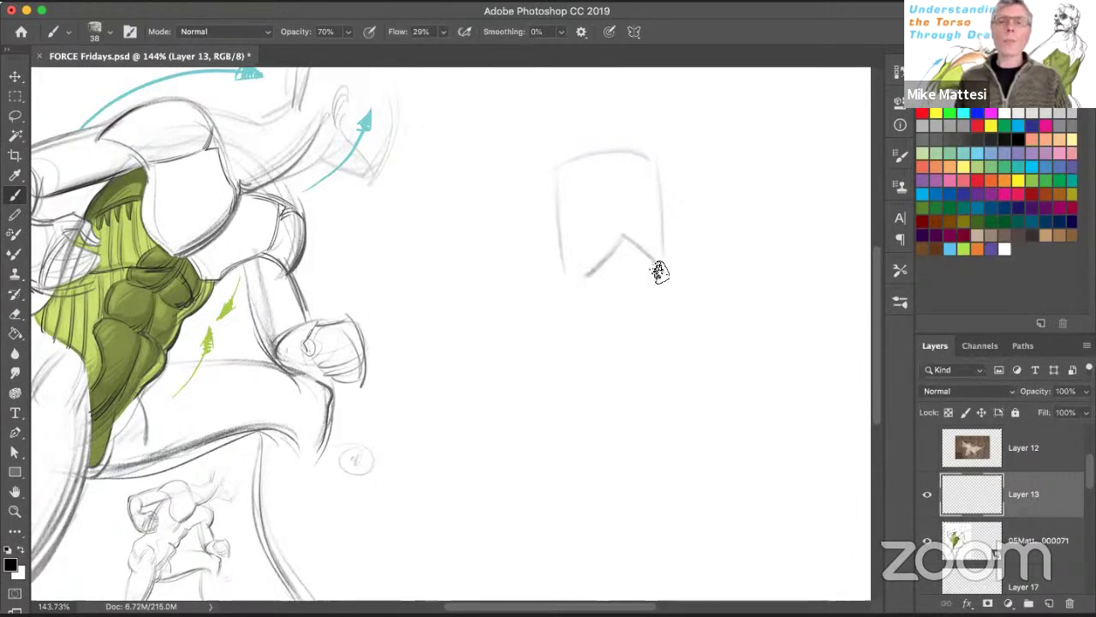
{"action": "left_click_drag", "start_coordinate": [578, 163], "coordinate": [577, 275]}
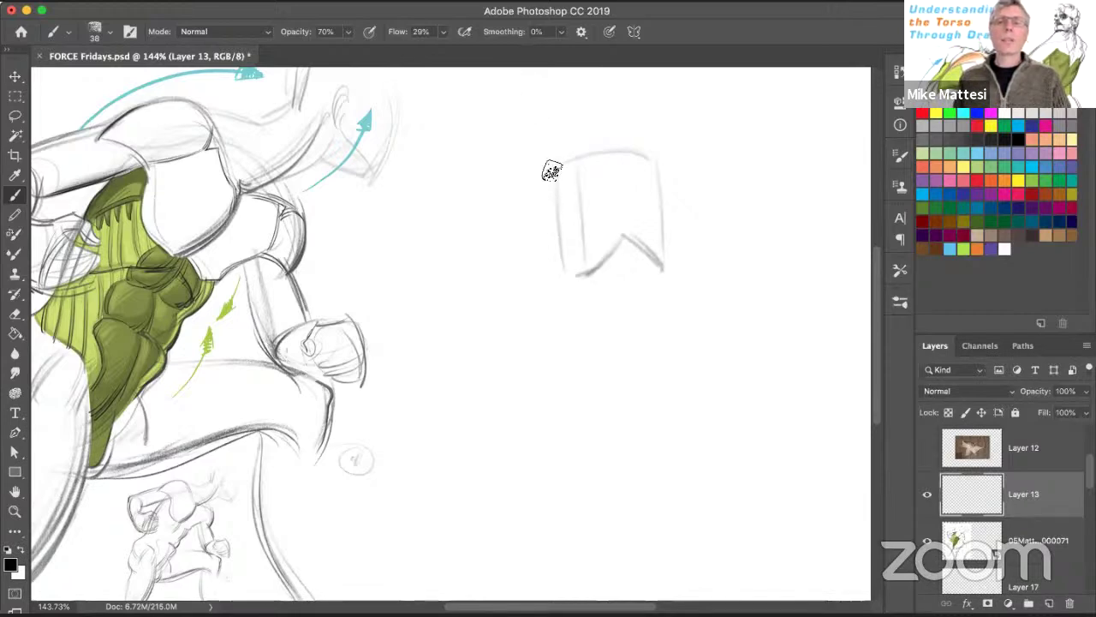
{"action": "mouse_move", "coordinate": [544, 175]}
{"action": "left_mouse_down"}
{"action": "mouse_move", "coordinate": [552, 273]}
{"action": "mouse_move", "coordinate": [596, 272]}
{"action": "left_mouse_up"}
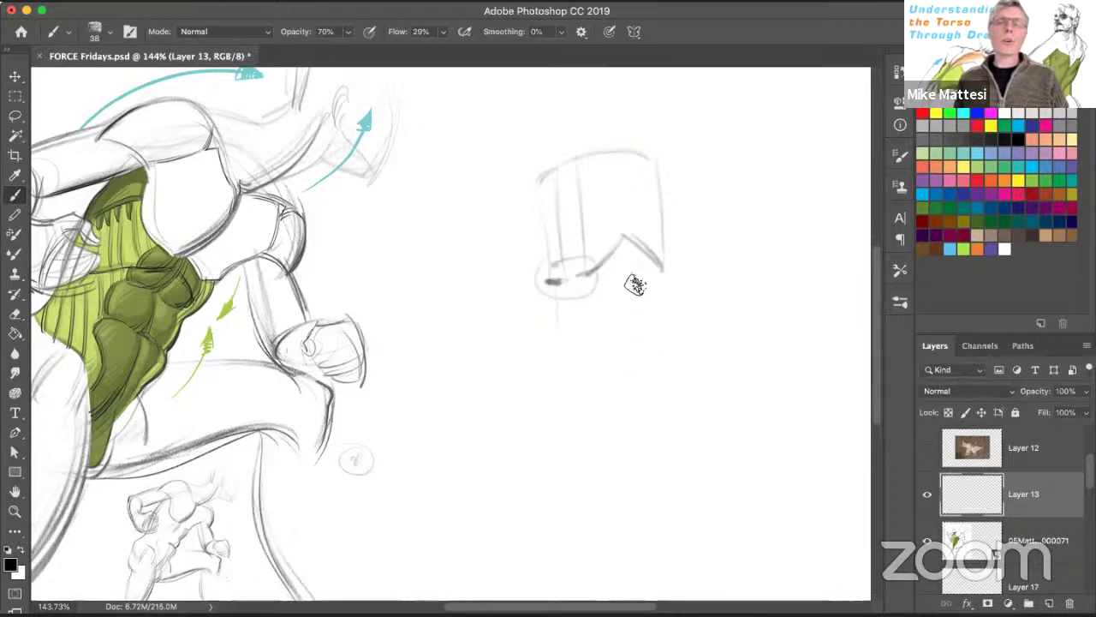
Step: Drop a centre line from the notch to an inverted triangle, and extend a vertical shaft below it ending in a dark dot
{"action": "mouse_move", "coordinate": [631, 247]}
{"action": "left_mouse_down"}
{"action": "mouse_move", "coordinate": [634, 372]}
{"action": "mouse_move", "coordinate": [659, 346]}
{"action": "left_mouse_up"}
{"action": "left_click_drag", "start_coordinate": [634, 382], "coordinate": [622, 372]}
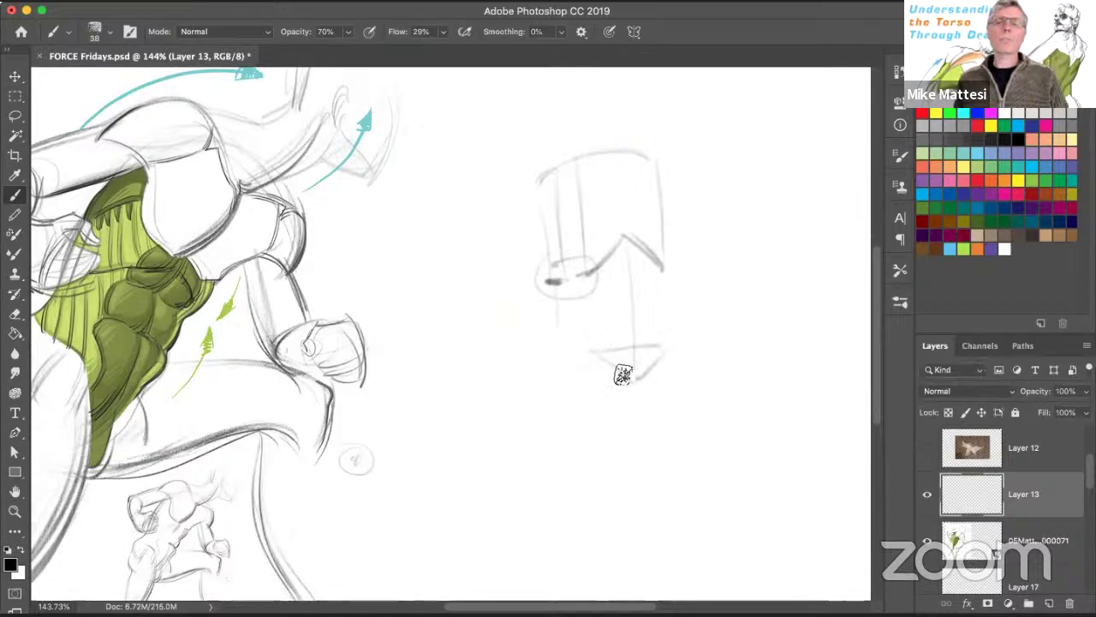
{"action": "mouse_move", "coordinate": [560, 342]}
{"action": "left_mouse_down"}
{"action": "mouse_move", "coordinate": [564, 378]}
{"action": "mouse_move", "coordinate": [607, 399]}
{"action": "mouse_move", "coordinate": [610, 465]}
{"action": "left_mouse_up"}
{"action": "left_click_drag", "start_coordinate": [606, 399], "coordinate": [606, 502]}
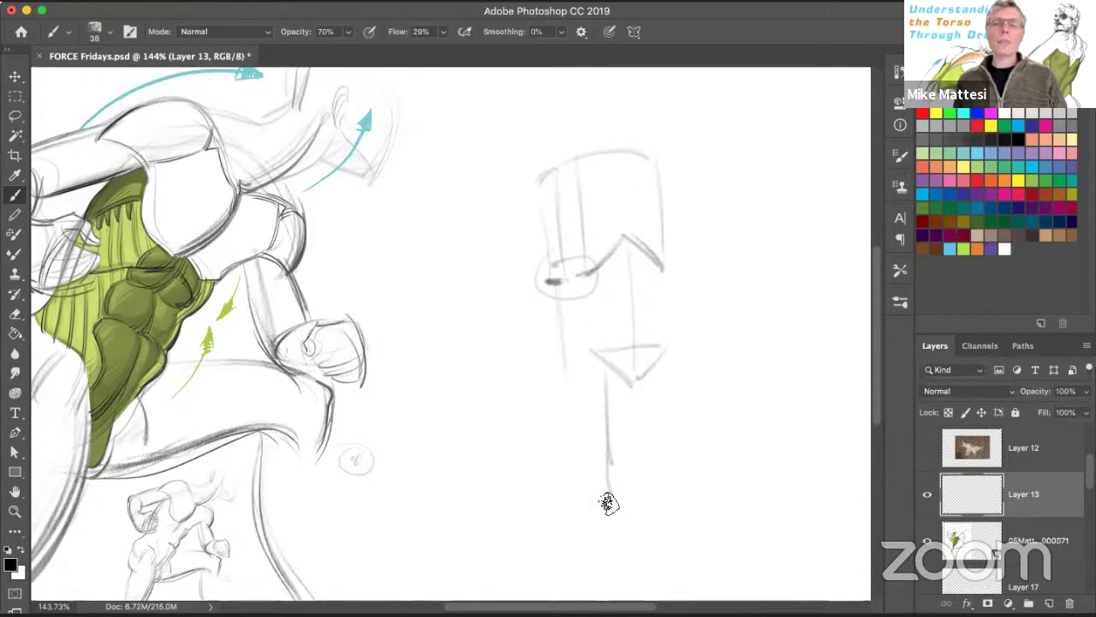
{"action": "left_click_drag", "start_coordinate": [609, 370], "coordinate": [611, 497]}
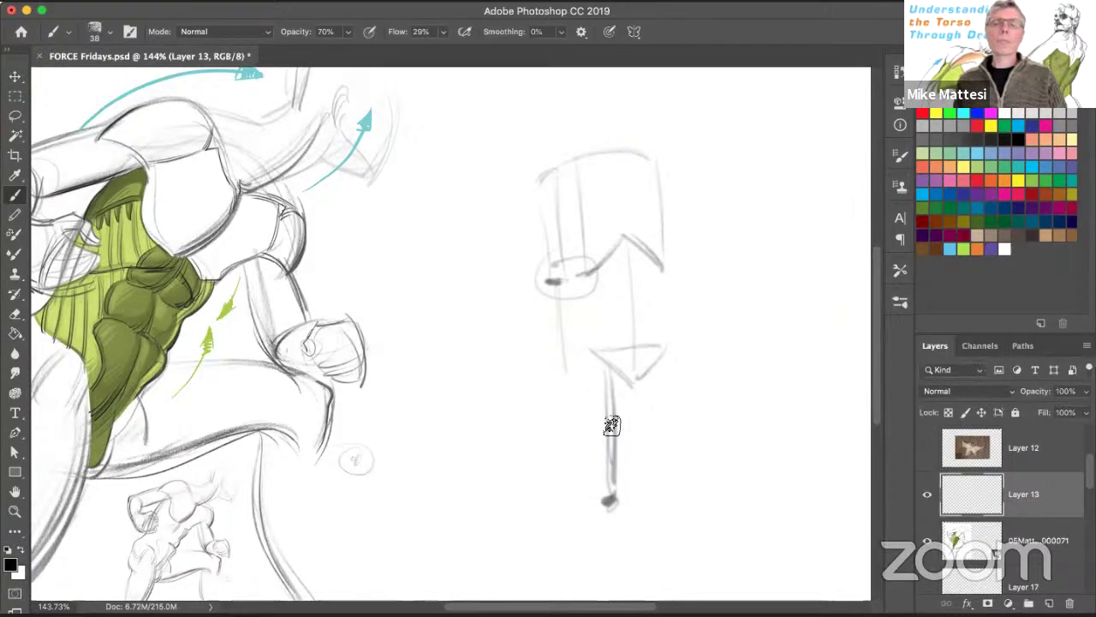
{"action": "left_click_drag", "start_coordinate": [618, 421], "coordinate": [610, 444]}
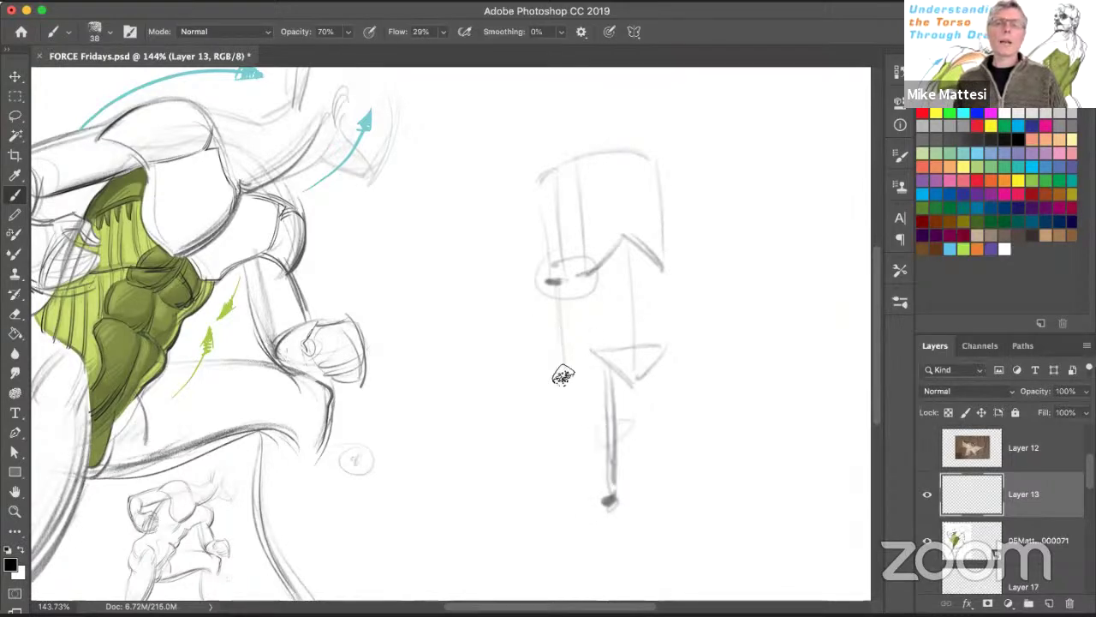
Step: Curve the block's side line down to a bar across the shaft, add a wavy outer contour and circle the lower joint
{"action": "left_click", "coordinate": [565, 374]}
{"action": "mouse_move", "coordinate": [566, 378]}
{"action": "left_mouse_down"}
{"action": "mouse_move", "coordinate": [581, 435]}
{"action": "mouse_move", "coordinate": [619, 441]}
{"action": "left_mouse_up"}
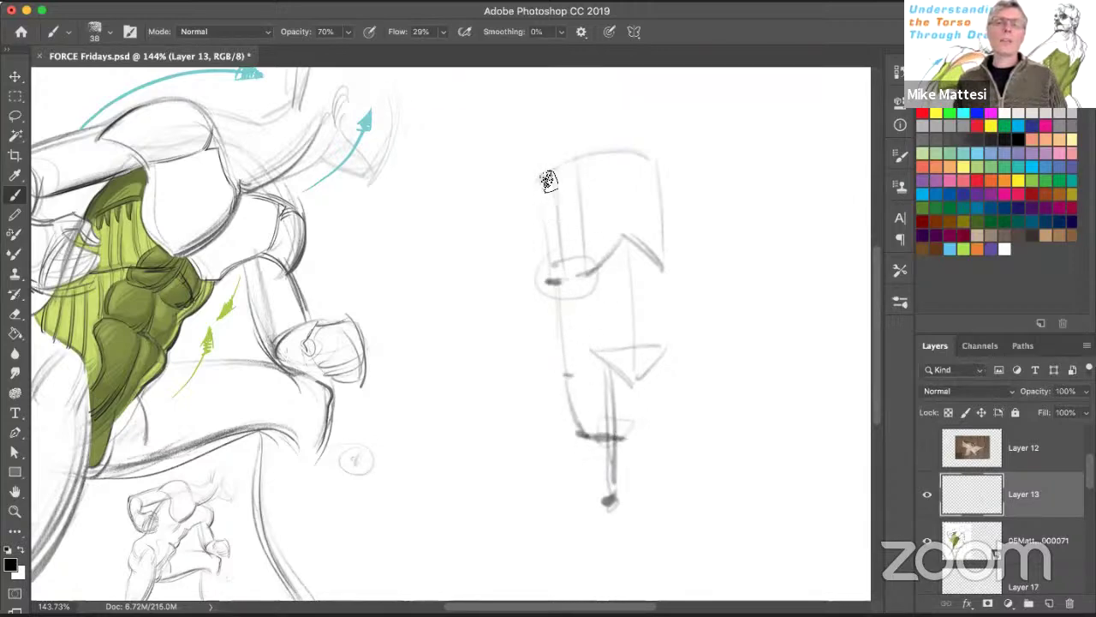
{"action": "mouse_move", "coordinate": [521, 294]}
{"action": "left_mouse_down"}
{"action": "mouse_move", "coordinate": [527, 401]}
{"action": "mouse_move", "coordinate": [556, 419]}
{"action": "left_mouse_up"}
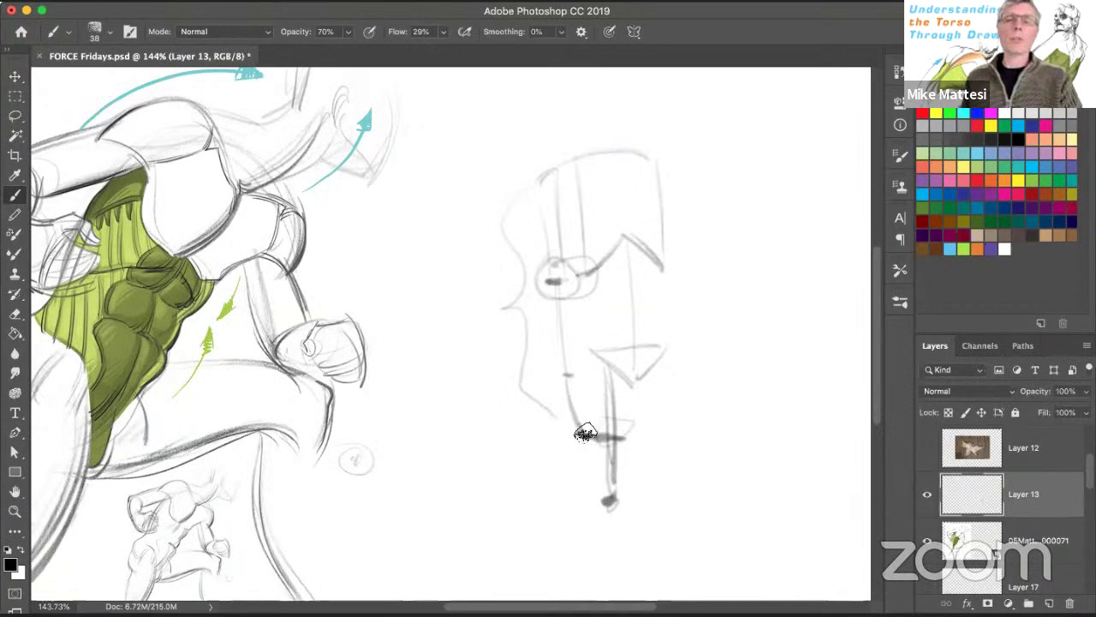
{"action": "mouse_move", "coordinate": [575, 436]}
{"action": "left_mouse_down"}
{"action": "mouse_move", "coordinate": [579, 426]}
{"action": "mouse_move", "coordinate": [619, 435]}
{"action": "mouse_move", "coordinate": [611, 448]}
{"action": "mouse_move", "coordinate": [599, 442]}
{"action": "left_mouse_up"}
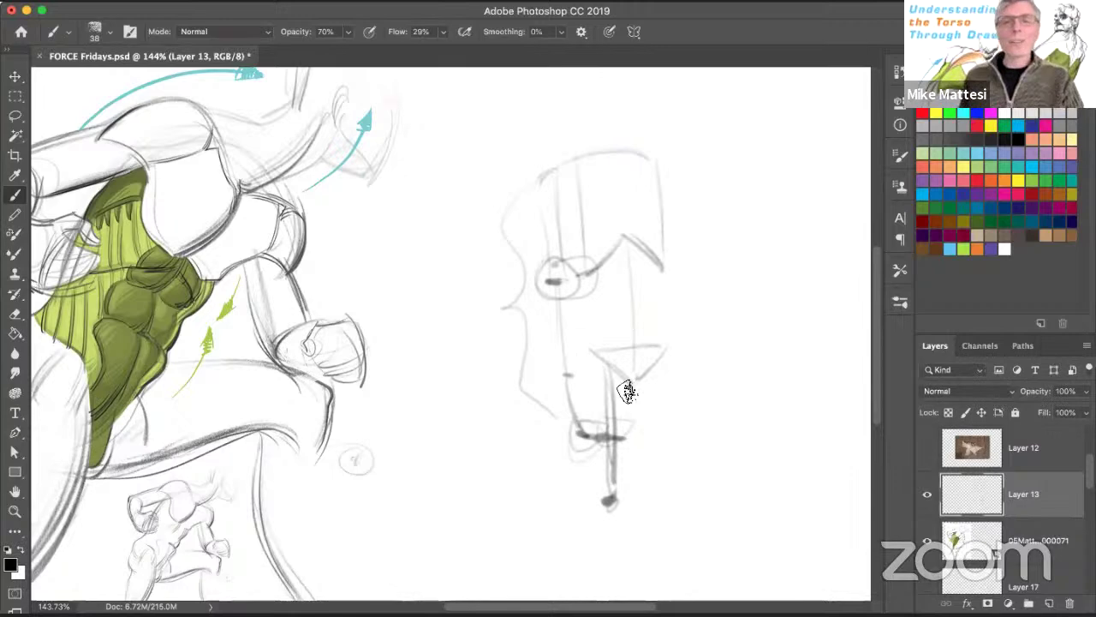
Step: Clear the block sketch and outline a tilted black rib-cage form with a rounded top and curved sides in its place
{"action": "mouse_move", "coordinate": [536, 167]}
{"action": "left_mouse_down"}
{"action": "mouse_move", "coordinate": [535, 228]}
{"action": "mouse_move", "coordinate": [538, 207]}
{"action": "mouse_move", "coordinate": [625, 486]}
{"action": "mouse_move", "coordinate": [538, 351]}
{"action": "mouse_move", "coordinate": [576, 275]}
{"action": "mouse_move", "coordinate": [550, 377]}
{"action": "mouse_move", "coordinate": [582, 328]}
{"action": "mouse_move", "coordinate": [609, 380]}
{"action": "left_mouse_up"}
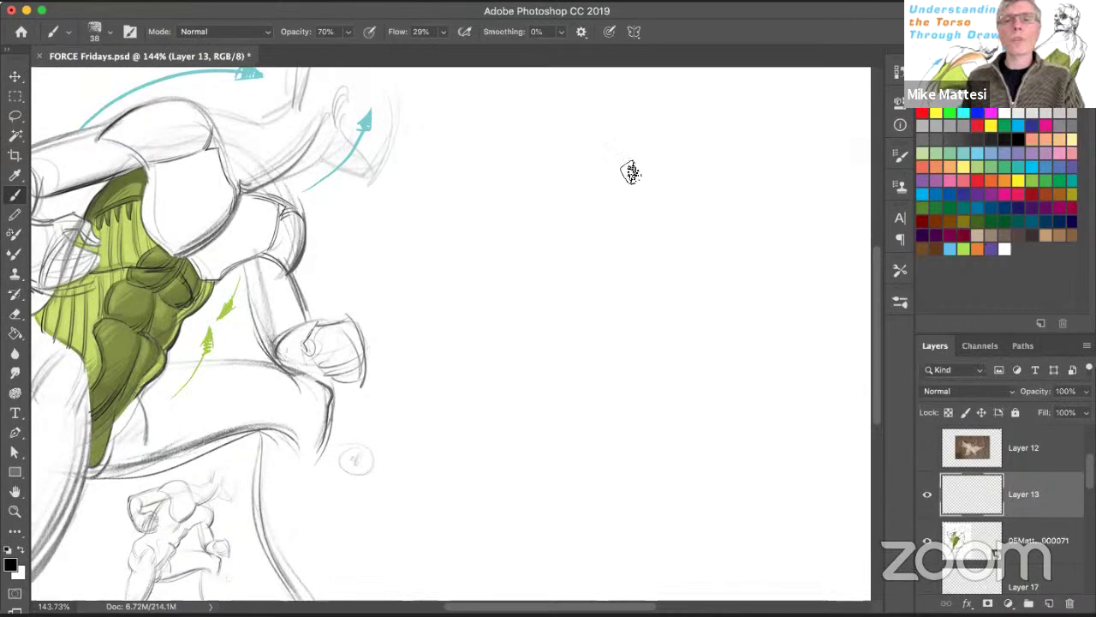
{"action": "left_click_drag", "start_coordinate": [676, 167], "coordinate": [578, 181]}
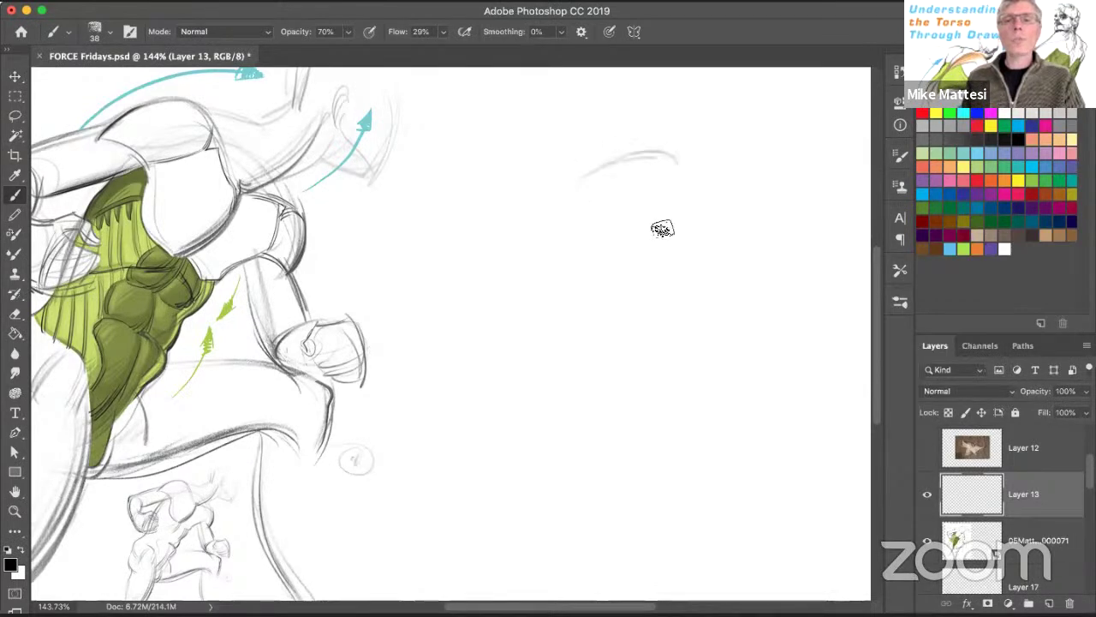
{"action": "mouse_move", "coordinate": [673, 155]}
{"action": "left_mouse_down"}
{"action": "mouse_move", "coordinate": [680, 232]}
{"action": "mouse_move", "coordinate": [641, 282]}
{"action": "mouse_move", "coordinate": [678, 164]}
{"action": "mouse_move", "coordinate": [631, 304]}
{"action": "left_mouse_up"}
{"action": "mouse_move", "coordinate": [666, 189]}
{"action": "left_mouse_down"}
{"action": "mouse_move", "coordinate": [668, 229]}
{"action": "mouse_move", "coordinate": [678, 218]}
{"action": "mouse_move", "coordinate": [673, 243]}
{"action": "mouse_move", "coordinate": [603, 319]}
{"action": "left_mouse_up"}
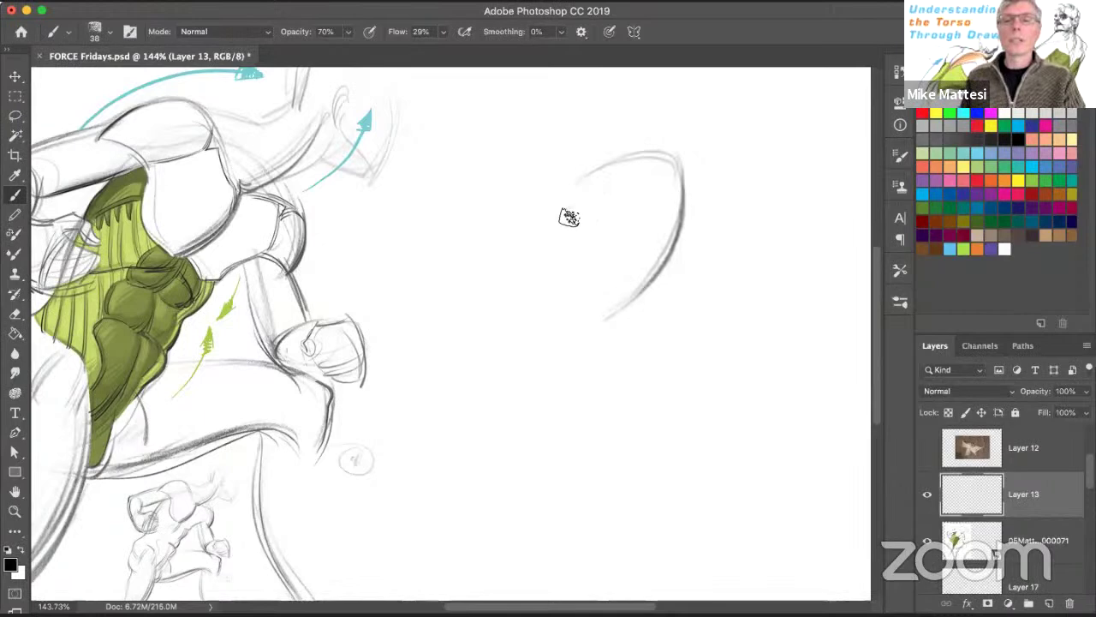
{"action": "left_click_drag", "start_coordinate": [535, 279], "coordinate": [600, 162]}
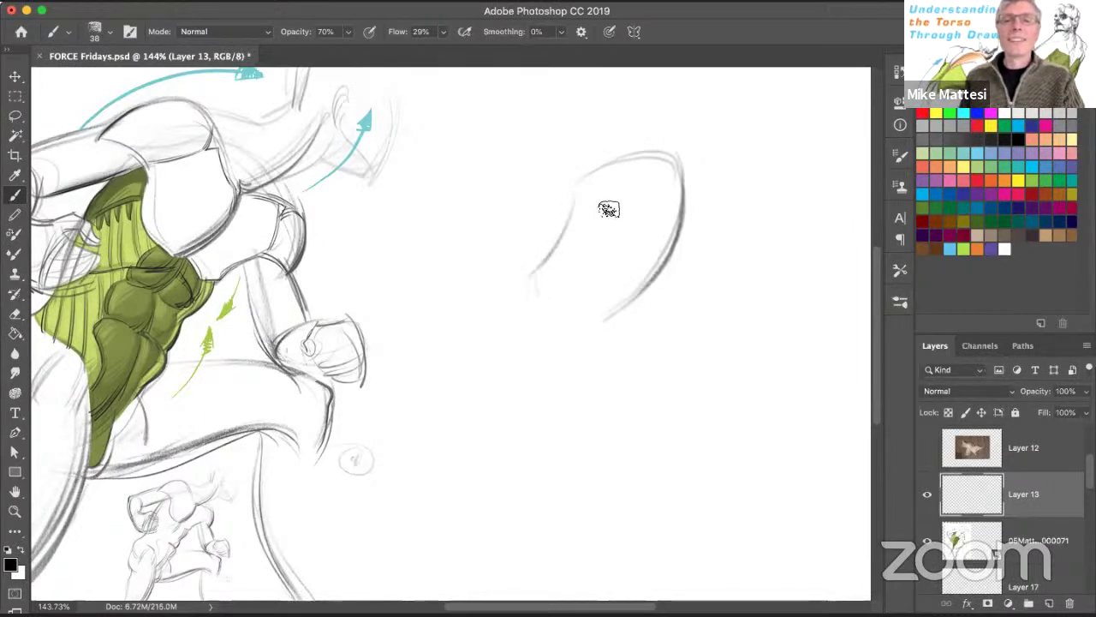
Step: Draw the arched notch at the tilted rib cage's lower end and add cross-contour and centre lines on its front
{"action": "mouse_move", "coordinate": [576, 274]}
{"action": "left_mouse_down"}
{"action": "mouse_move", "coordinate": [596, 316]}
{"action": "mouse_move", "coordinate": [574, 273]}
{"action": "mouse_move", "coordinate": [539, 275]}
{"action": "mouse_move", "coordinate": [579, 315]}
{"action": "left_mouse_up"}
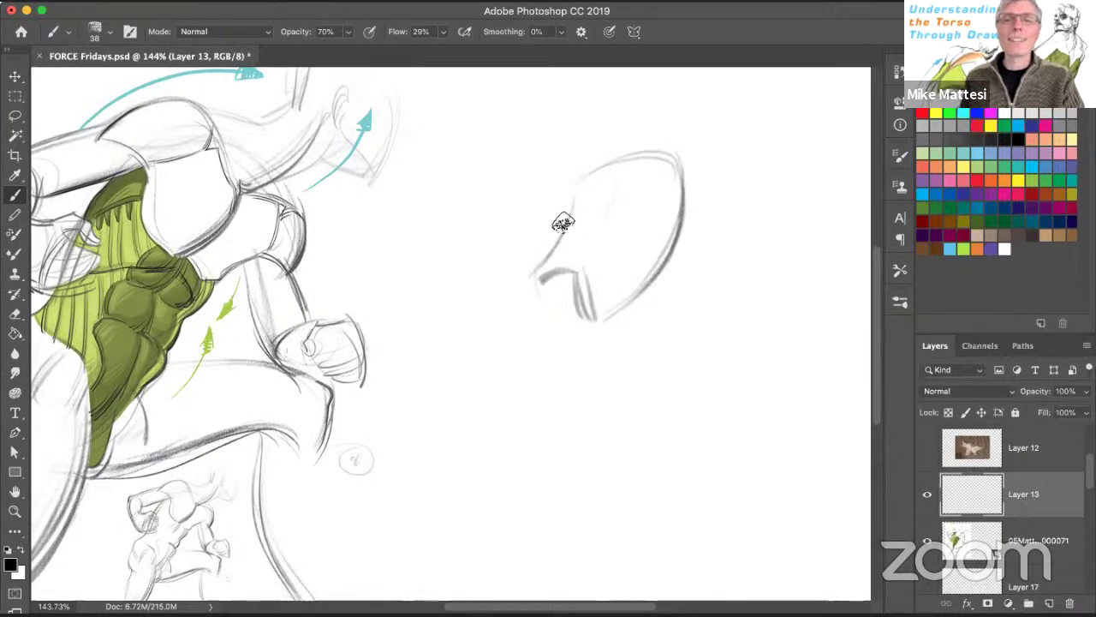
{"action": "left_click_drag", "start_coordinate": [626, 211], "coordinate": [581, 224]}
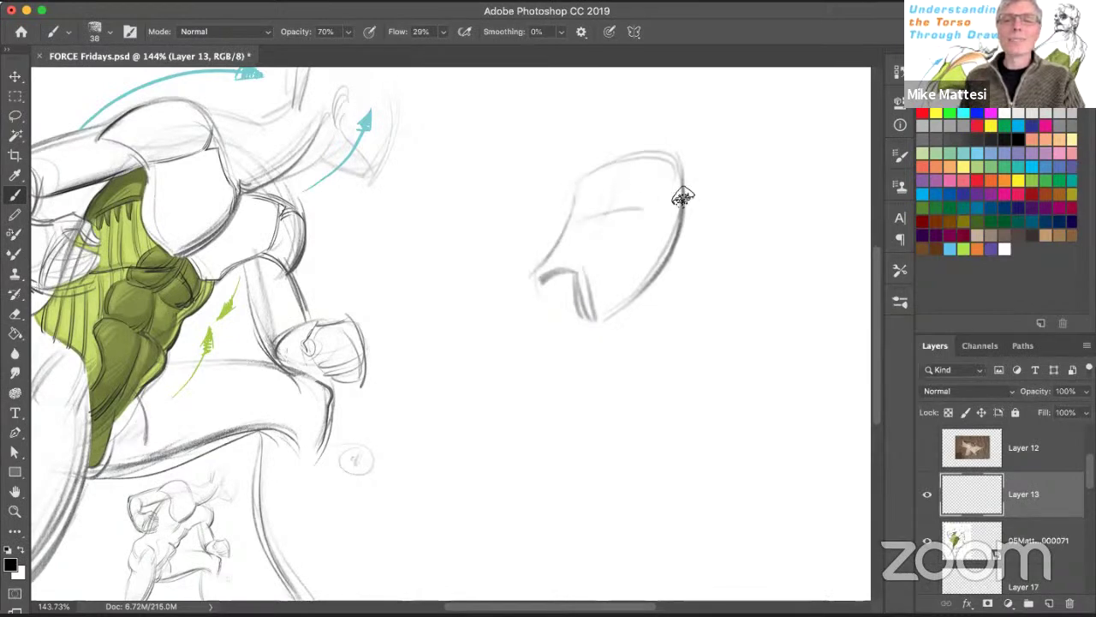
{"action": "left_click_drag", "start_coordinate": [683, 167], "coordinate": [678, 219]}
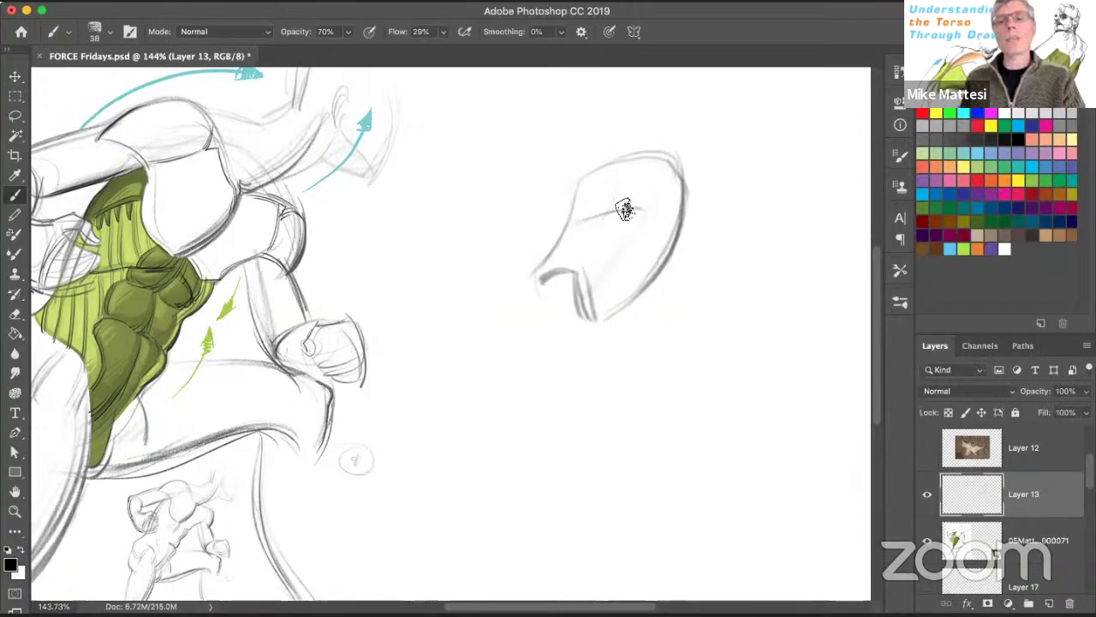
{"action": "left_click_drag", "start_coordinate": [630, 165], "coordinate": [619, 215]}
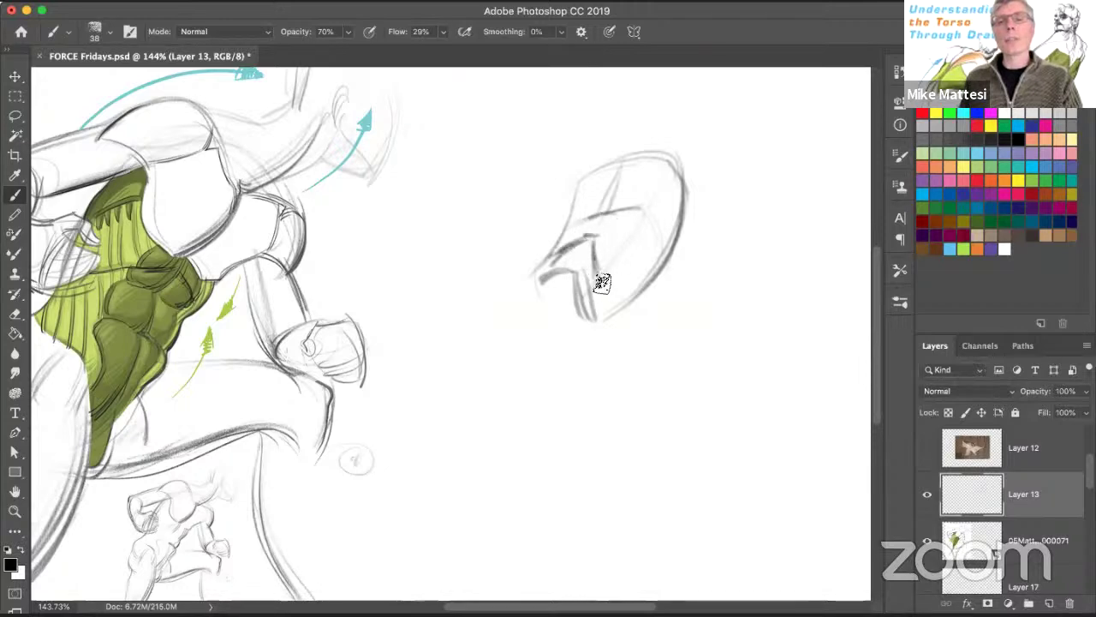
Step: Erase the surplus lines beneath the tilted rib cage and redraw the edges of its lower notch
{"action": "left_click_drag", "start_coordinate": [614, 301], "coordinate": [626, 308]}
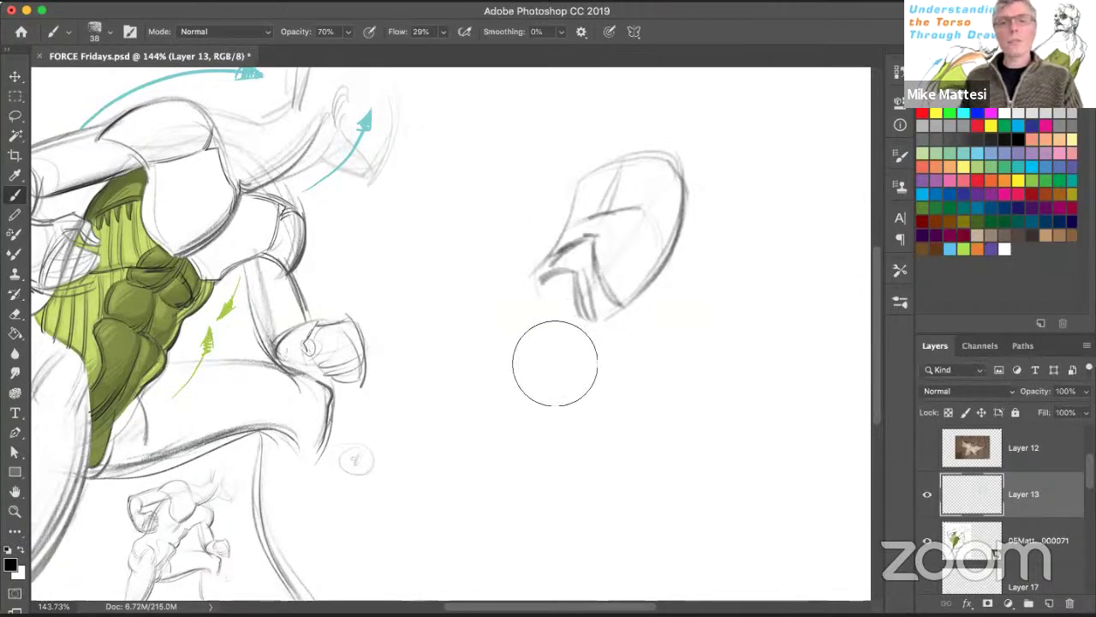
{"action": "mouse_move", "coordinate": [556, 355]}
{"action": "left_mouse_down"}
{"action": "mouse_move", "coordinate": [539, 316]}
{"action": "mouse_move", "coordinate": [569, 308]}
{"action": "left_mouse_up"}
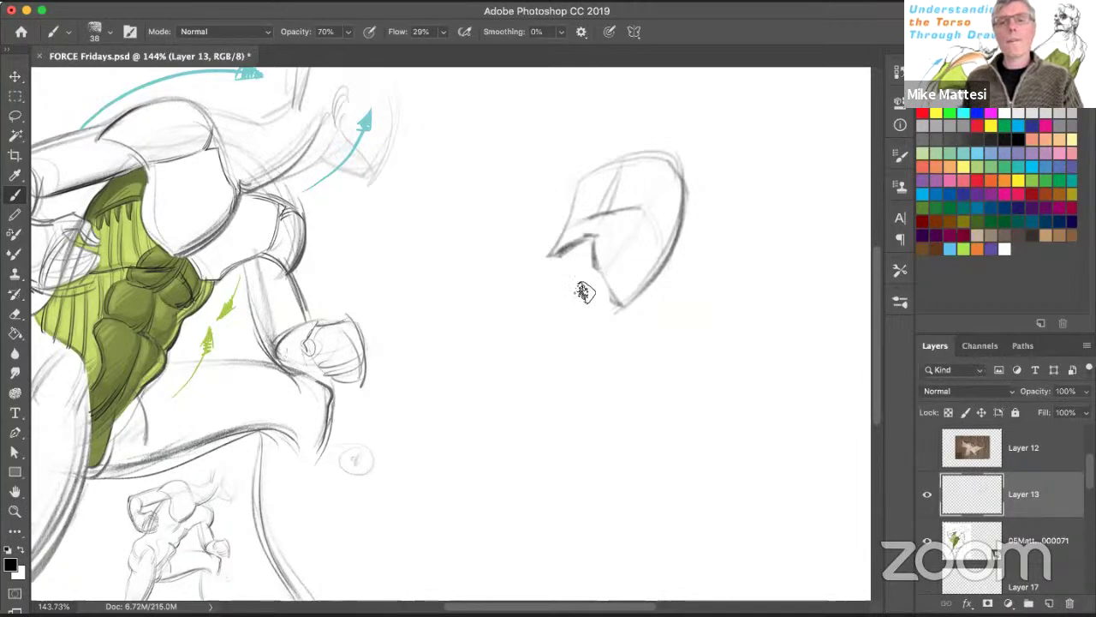
{"action": "mouse_move", "coordinate": [591, 242]}
{"action": "left_mouse_down"}
{"action": "mouse_move", "coordinate": [610, 301]}
{"action": "mouse_move", "coordinate": [571, 249]}
{"action": "left_mouse_up"}
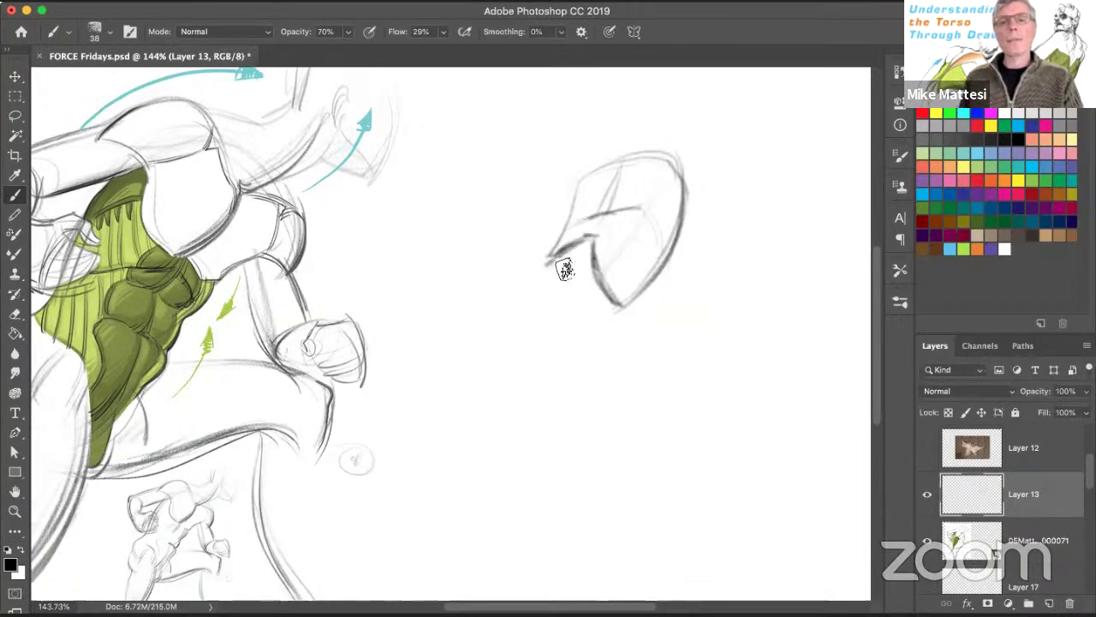
Step: Hatch under the notch, drop a thin shaft from it, and sketch a pelvis box with a curved upper edge below
{"action": "mouse_move", "coordinate": [584, 270]}
{"action": "left_mouse_down"}
{"action": "mouse_move", "coordinate": [569, 208]}
{"action": "mouse_move", "coordinate": [588, 259]}
{"action": "mouse_move", "coordinate": [590, 245]}
{"action": "mouse_move", "coordinate": [569, 278]}
{"action": "mouse_move", "coordinate": [578, 255]}
{"action": "mouse_move", "coordinate": [570, 355]}
{"action": "mouse_move", "coordinate": [574, 284]}
{"action": "mouse_move", "coordinate": [589, 304]}
{"action": "mouse_move", "coordinate": [556, 362]}
{"action": "mouse_move", "coordinate": [544, 341]}
{"action": "mouse_move", "coordinate": [545, 329]}
{"action": "mouse_move", "coordinate": [560, 348]}
{"action": "mouse_move", "coordinate": [614, 344]}
{"action": "mouse_move", "coordinate": [530, 324]}
{"action": "mouse_move", "coordinate": [602, 342]}
{"action": "mouse_move", "coordinate": [553, 308]}
{"action": "mouse_move", "coordinate": [531, 376]}
{"action": "mouse_move", "coordinate": [532, 323]}
{"action": "mouse_move", "coordinate": [532, 378]}
{"action": "mouse_move", "coordinate": [544, 368]}
{"action": "mouse_move", "coordinate": [607, 372]}
{"action": "left_mouse_up"}
{"action": "mouse_move", "coordinate": [521, 362]}
{"action": "left_mouse_down"}
{"action": "mouse_move", "coordinate": [561, 386]}
{"action": "mouse_move", "coordinate": [618, 347]}
{"action": "mouse_move", "coordinate": [616, 324]}
{"action": "left_mouse_up"}
{"action": "mouse_move", "coordinate": [541, 326]}
{"action": "left_mouse_down"}
{"action": "mouse_move", "coordinate": [531, 318]}
{"action": "mouse_move", "coordinate": [526, 378]}
{"action": "left_mouse_up"}
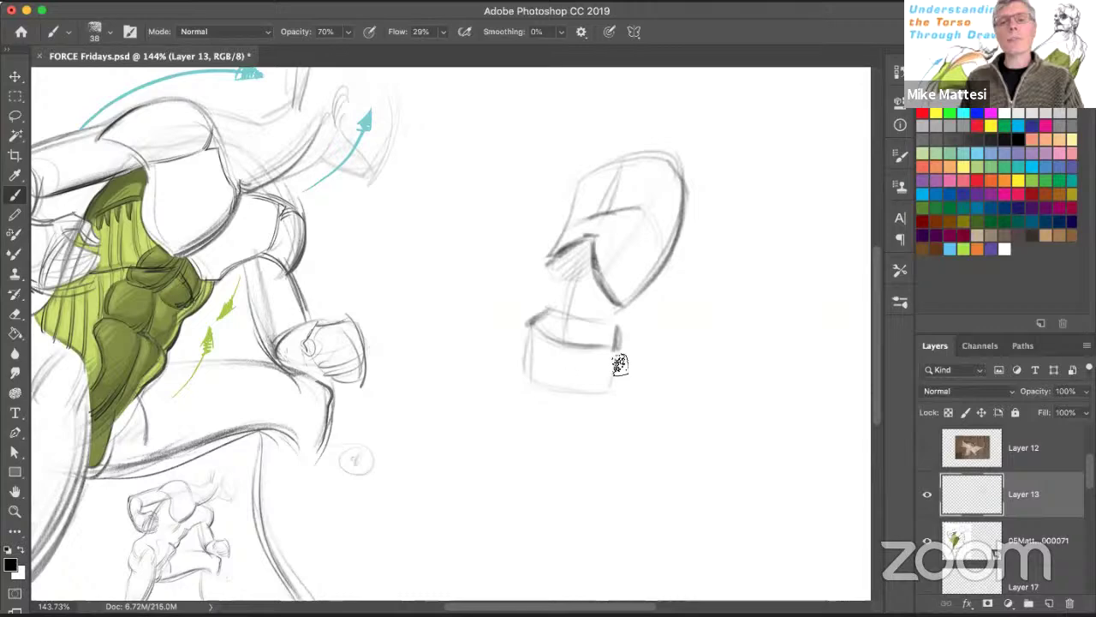
{"action": "left_click_drag", "start_coordinate": [620, 364], "coordinate": [613, 391]}
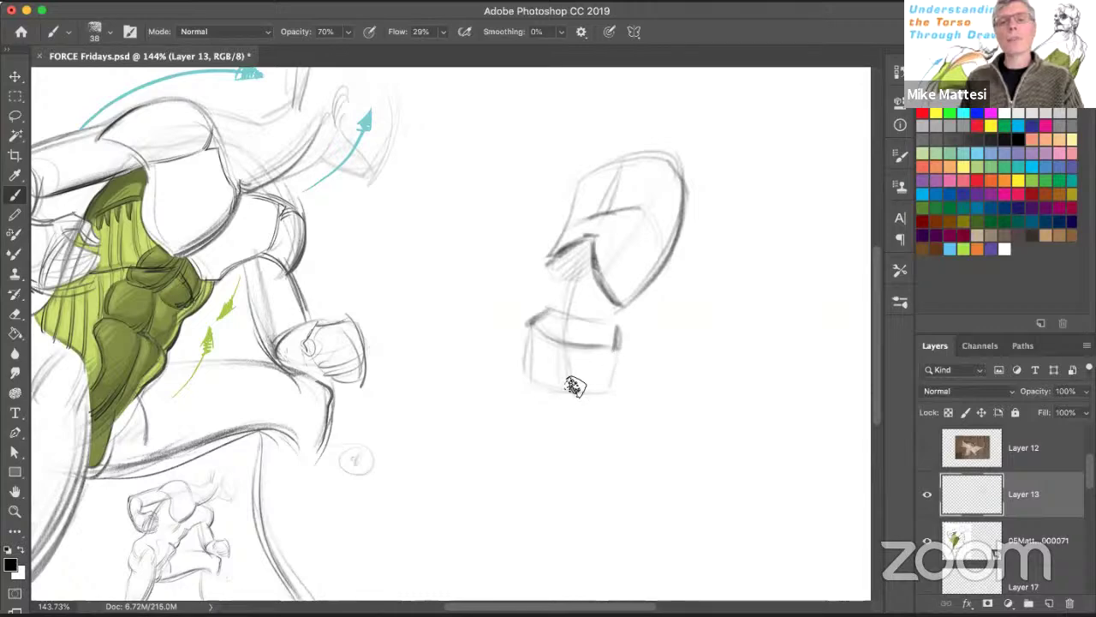
Step: Draw a V-shaped triangle on the pelvis box's front and mark a dark dot where the shaft meets its upper edge
{"action": "left_click_drag", "start_coordinate": [536, 321], "coordinate": [558, 382]}
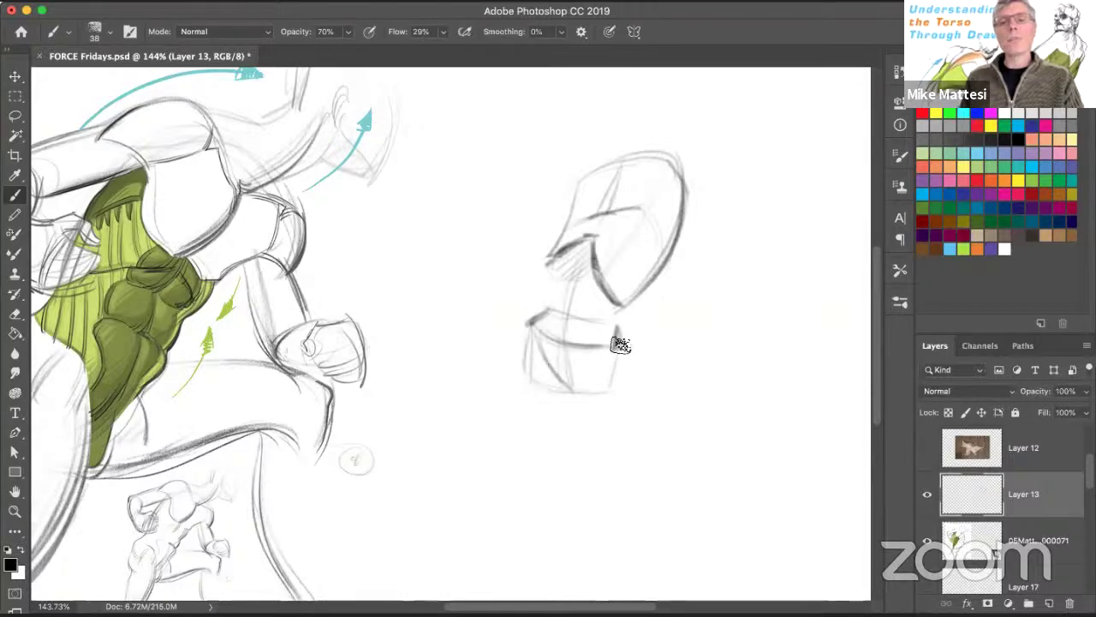
{"action": "mouse_move", "coordinate": [608, 350]}
{"action": "left_mouse_down"}
{"action": "mouse_move", "coordinate": [576, 385]}
{"action": "mouse_move", "coordinate": [600, 360]}
{"action": "left_mouse_up"}
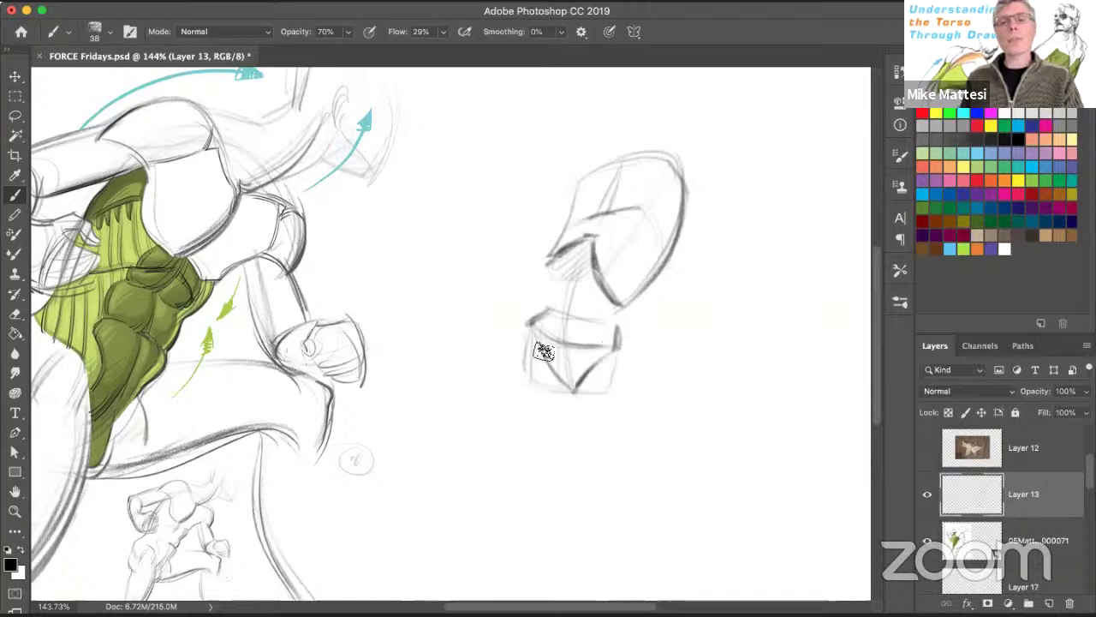
{"action": "mouse_move", "coordinate": [536, 326]}
{"action": "left_mouse_down"}
{"action": "mouse_move", "coordinate": [554, 371]}
{"action": "mouse_move", "coordinate": [576, 388]}
{"action": "left_mouse_up"}
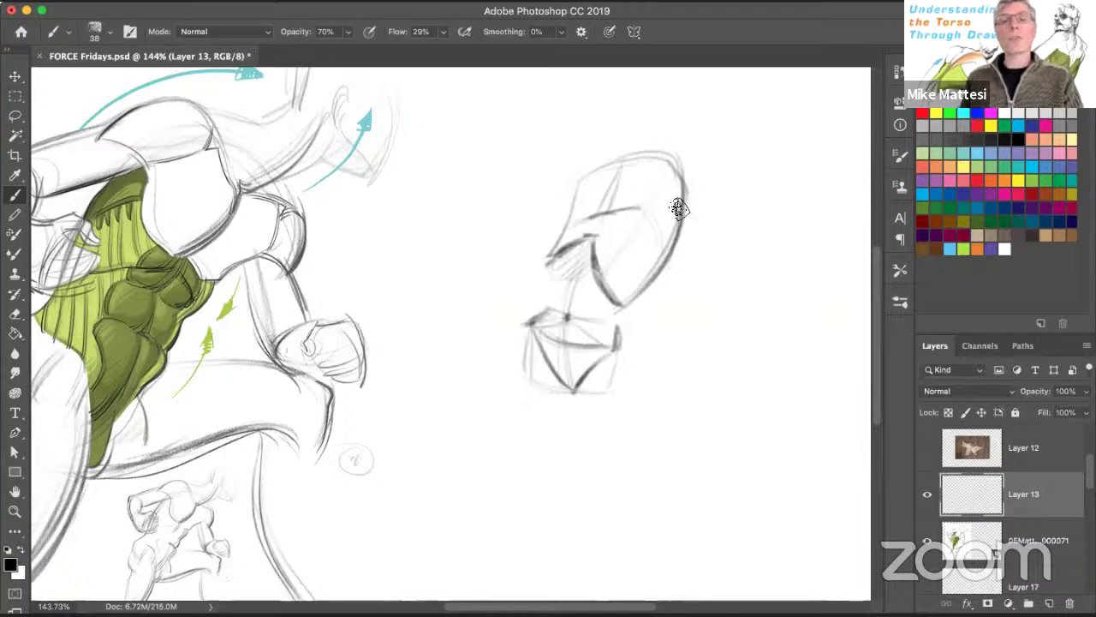
Step: Add outer force curves beside the rib cage and on the pelvis's opposite side, and darken the adjoining block edges
{"action": "left_click_drag", "start_coordinate": [714, 182], "coordinate": [658, 298]}
{"action": "left_click_drag", "start_coordinate": [523, 293], "coordinate": [521, 384]}
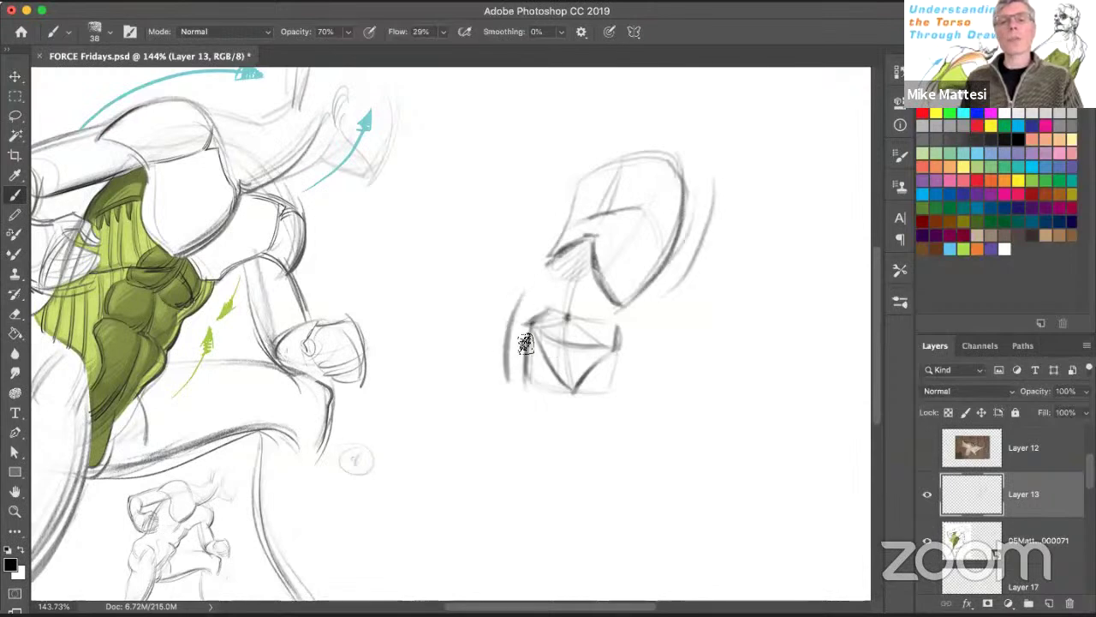
{"action": "left_click_drag", "start_coordinate": [532, 315], "coordinate": [526, 383]}
{"action": "left_click_drag", "start_coordinate": [683, 224], "coordinate": [630, 303]}
{"action": "left_click_drag", "start_coordinate": [591, 233], "coordinate": [635, 308]}
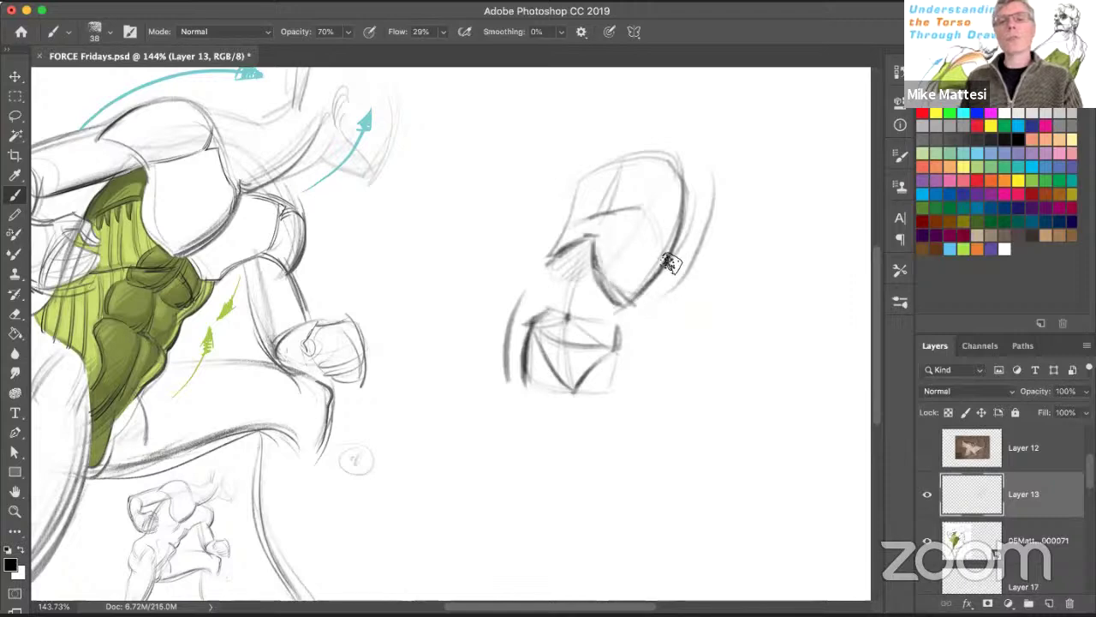
Step: Strengthen the rib cage's centre line and extend its cross-contour line to both sides
{"action": "left_click_drag", "start_coordinate": [587, 225], "coordinate": [567, 221]}
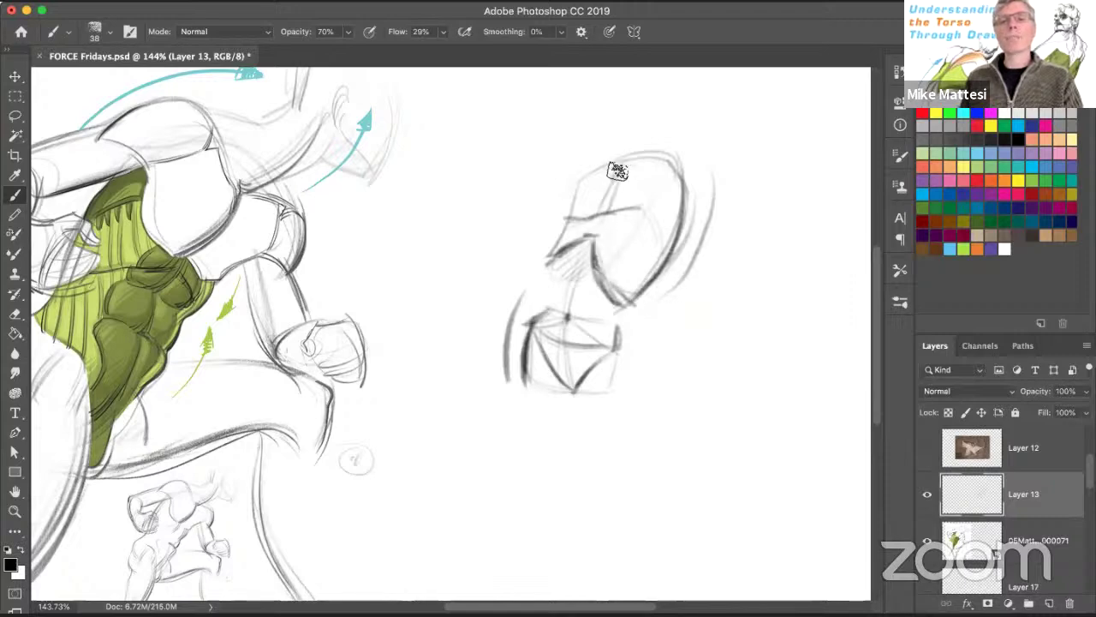
{"action": "left_click_drag", "start_coordinate": [620, 164], "coordinate": [602, 216]}
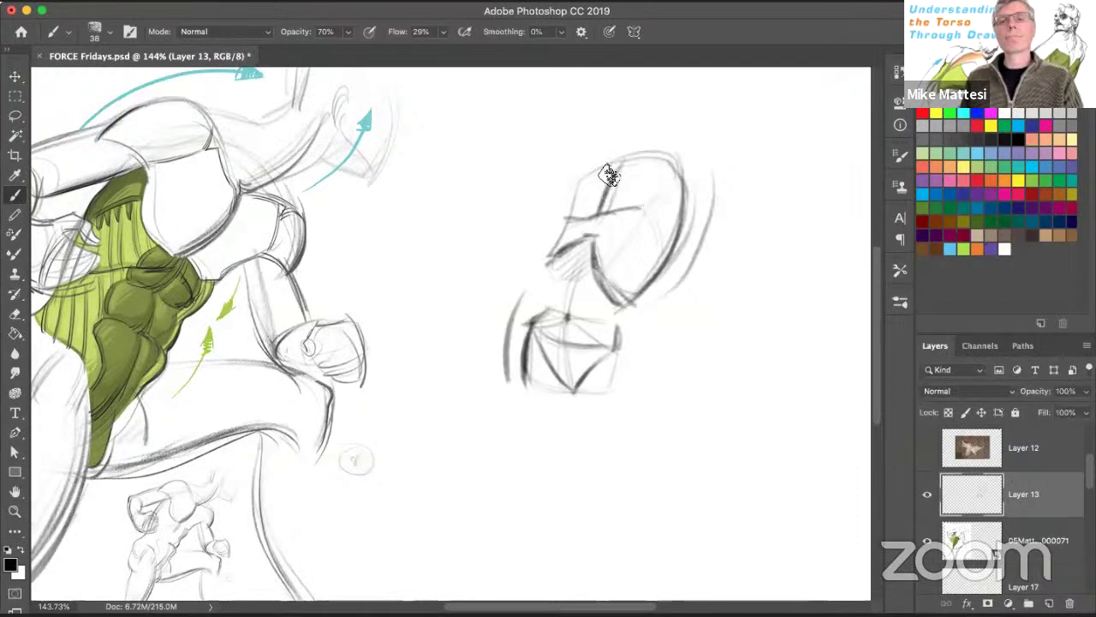
{"action": "mouse_move", "coordinate": [607, 172]}
{"action": "left_mouse_down"}
{"action": "mouse_move", "coordinate": [643, 167]}
{"action": "mouse_move", "coordinate": [680, 245]}
{"action": "left_mouse_up"}
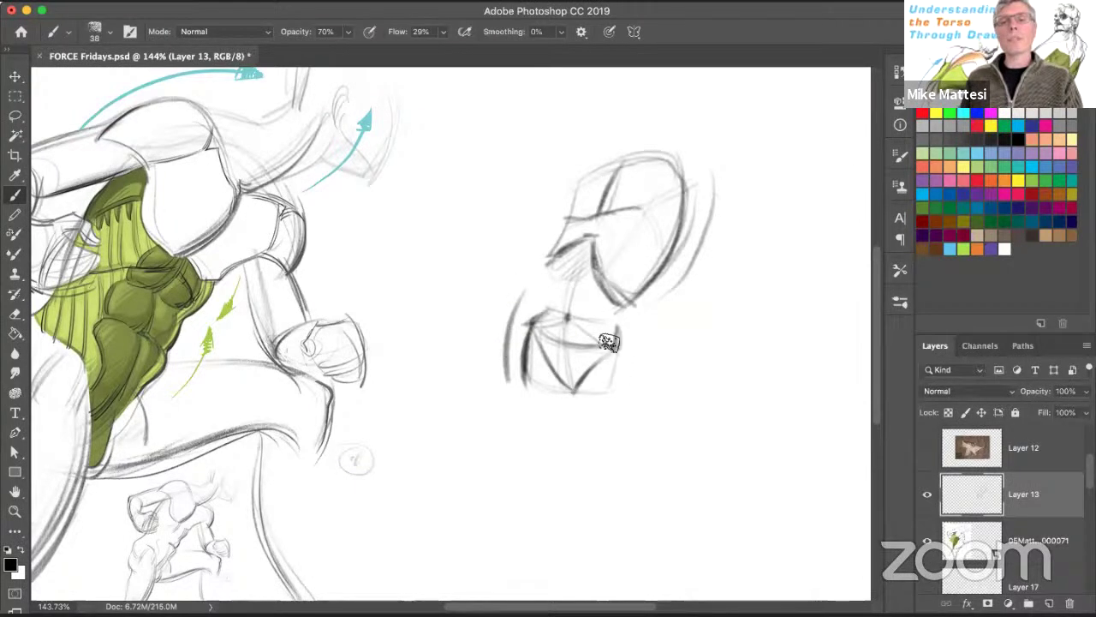
Step: Darken the pelvis box's corners and outer side edge, and extend a leg line down from its opposite corner
{"action": "left_click_drag", "start_coordinate": [627, 334], "coordinate": [620, 360]}
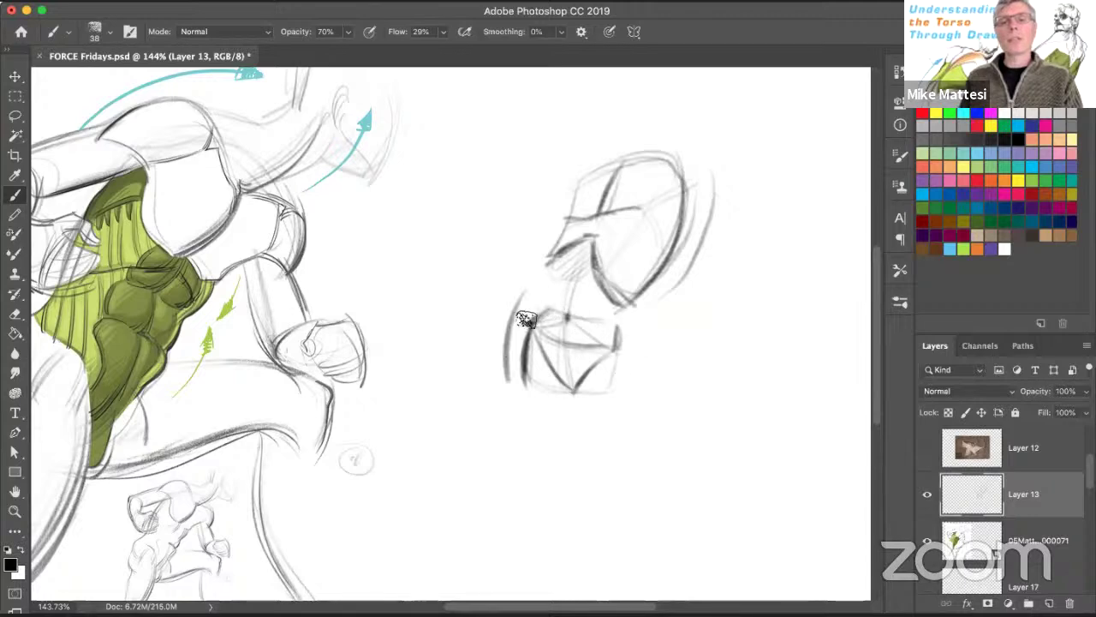
{"action": "left_click_drag", "start_coordinate": [525, 318], "coordinate": [559, 361]}
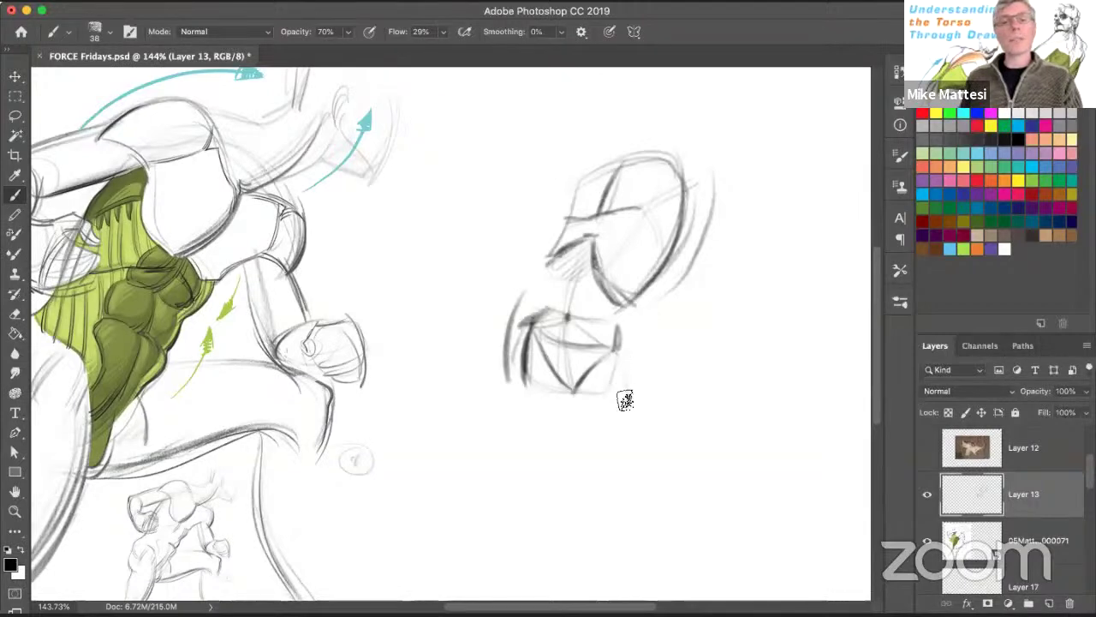
{"action": "left_click_drag", "start_coordinate": [619, 343], "coordinate": [633, 435]}
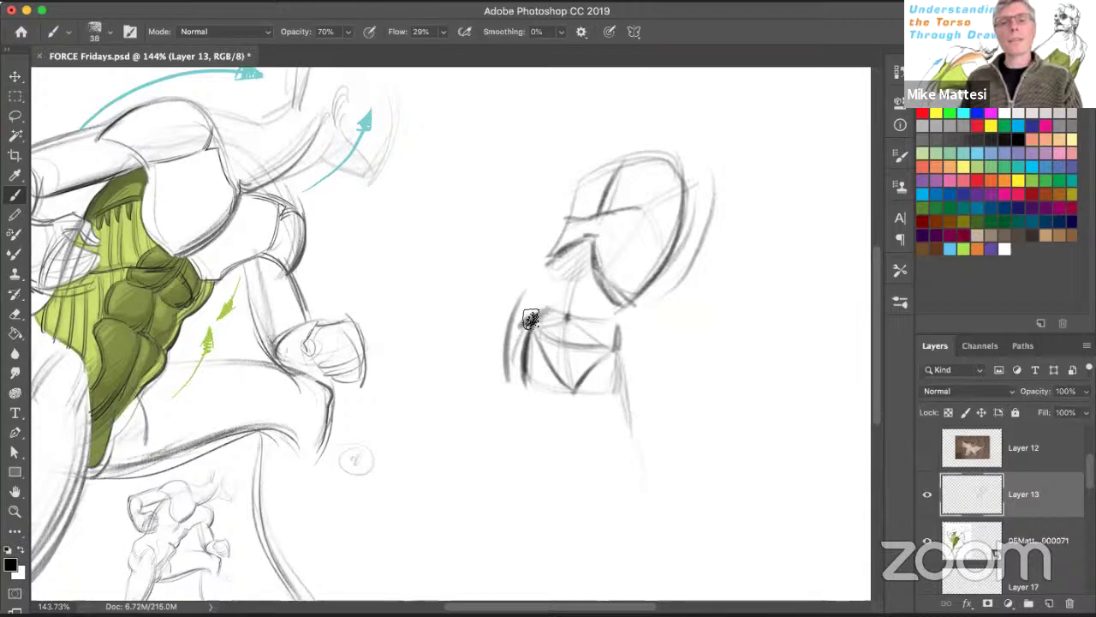
{"action": "left_click_drag", "start_coordinate": [531, 318], "coordinate": [526, 388]}
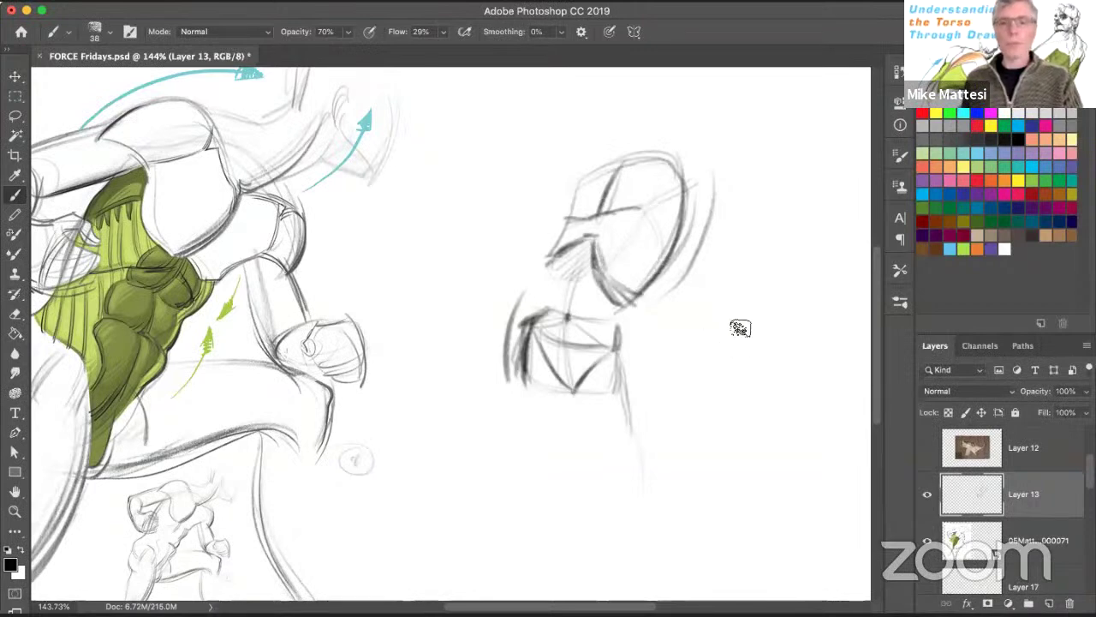
Step: Erase the rib cage's lower tip and redraw a shorter pointed end, with a darker notch and connecting shaft
{"action": "left_click_drag", "start_coordinate": [617, 299], "coordinate": [560, 294]}
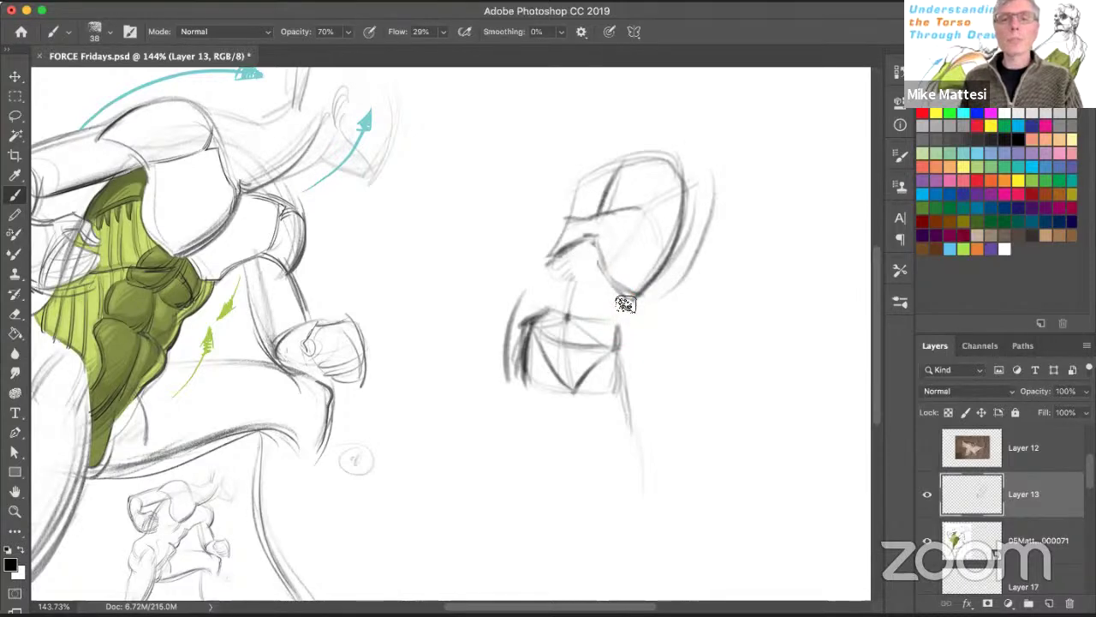
{"action": "mouse_move", "coordinate": [591, 212]}
{"action": "left_mouse_down"}
{"action": "mouse_move", "coordinate": [589, 245]}
{"action": "mouse_move", "coordinate": [561, 293]}
{"action": "left_mouse_up"}
{"action": "left_click_drag", "start_coordinate": [588, 243], "coordinate": [578, 284]}
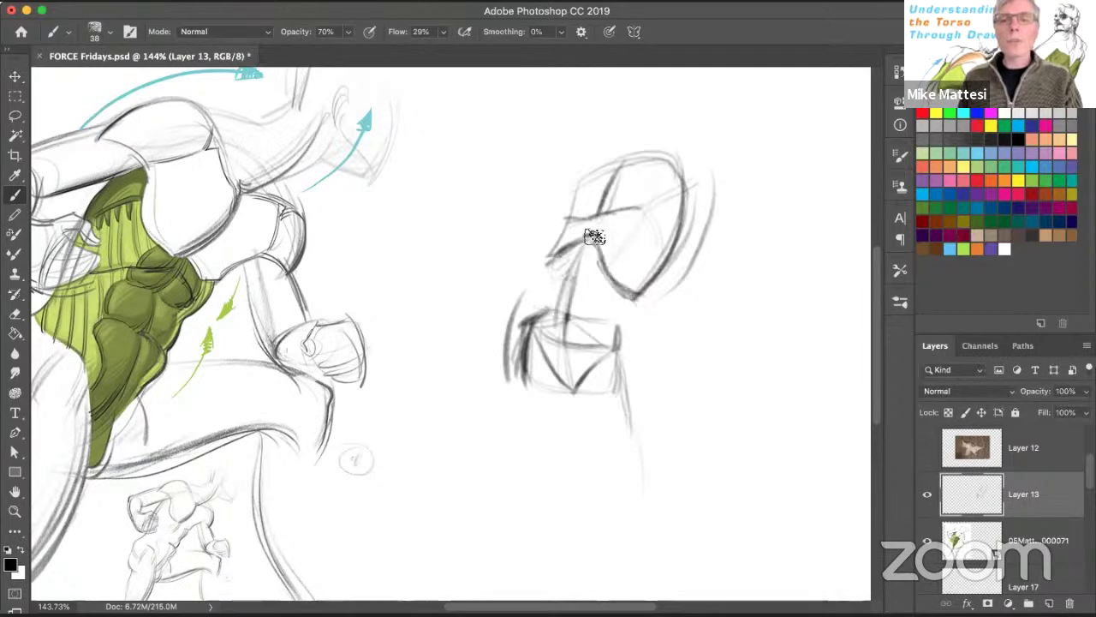
{"action": "left_click_drag", "start_coordinate": [594, 236], "coordinate": [565, 225]}
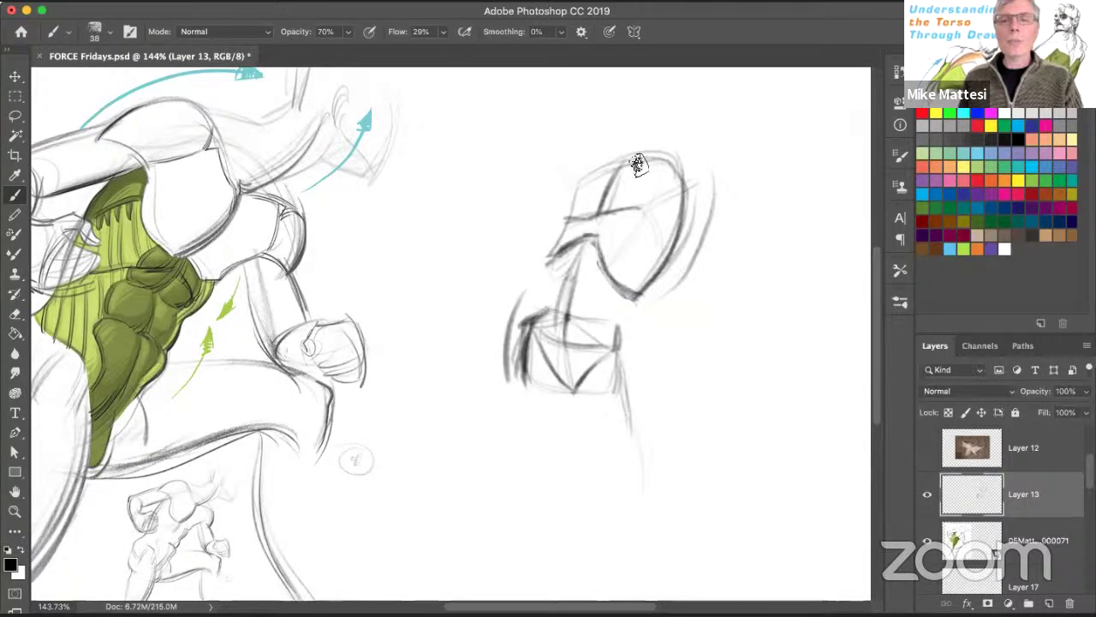
Step: Darken the rib cage's upper edge and cross-contour line, and extend the outer force curve around toward its lower tip
{"action": "left_click_drag", "start_coordinate": [690, 184], "coordinate": [666, 193]}
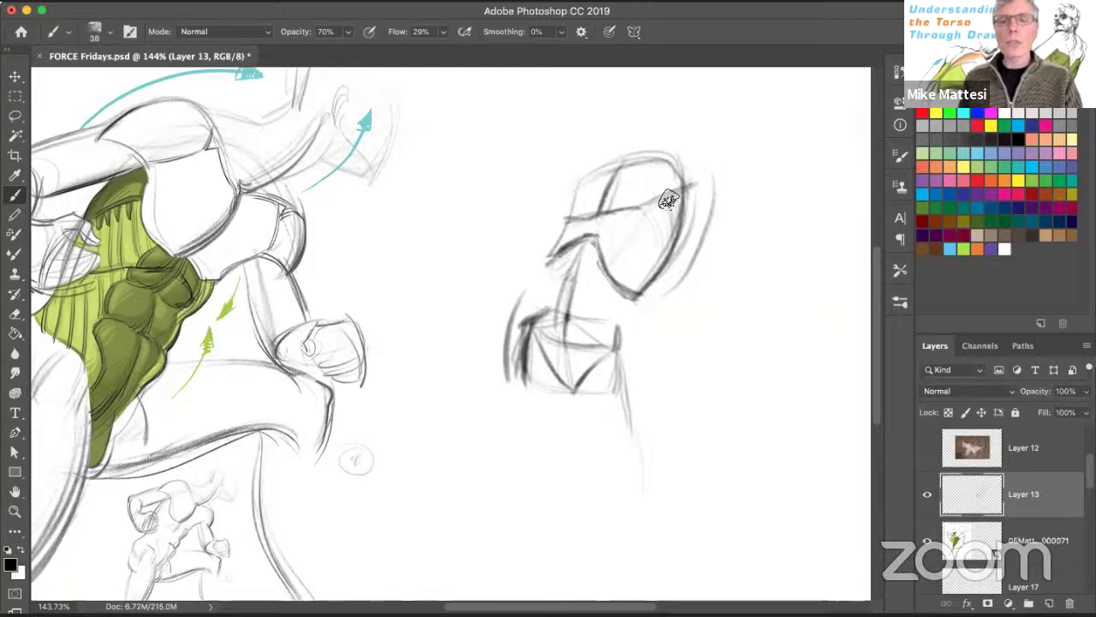
{"action": "left_click_drag", "start_coordinate": [692, 185], "coordinate": [643, 201]}
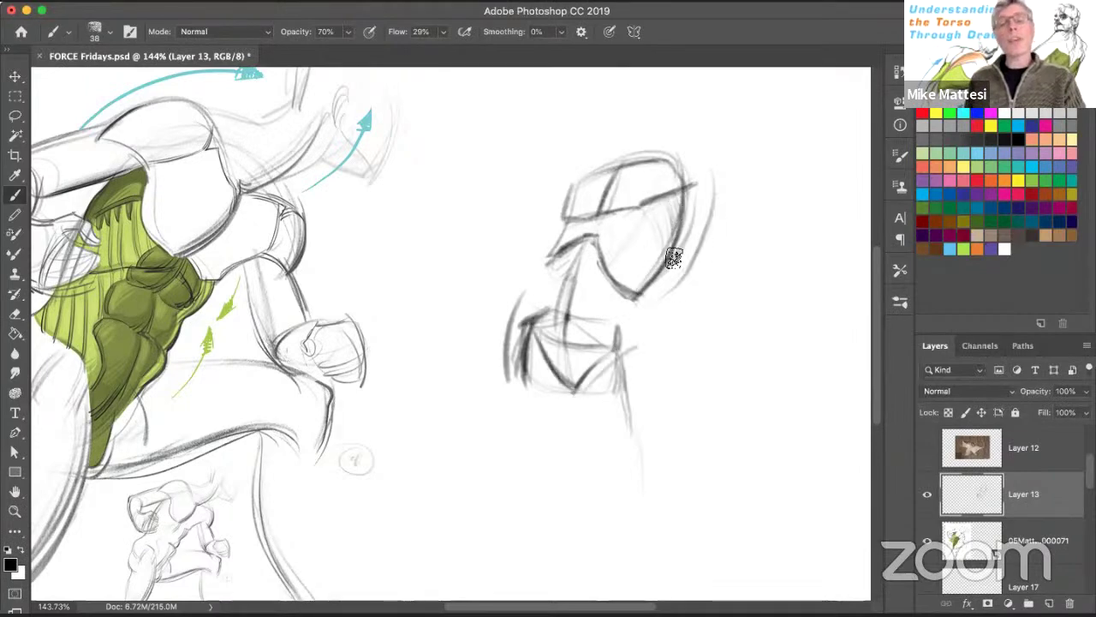
{"action": "left_click_drag", "start_coordinate": [710, 181], "coordinate": [638, 298]}
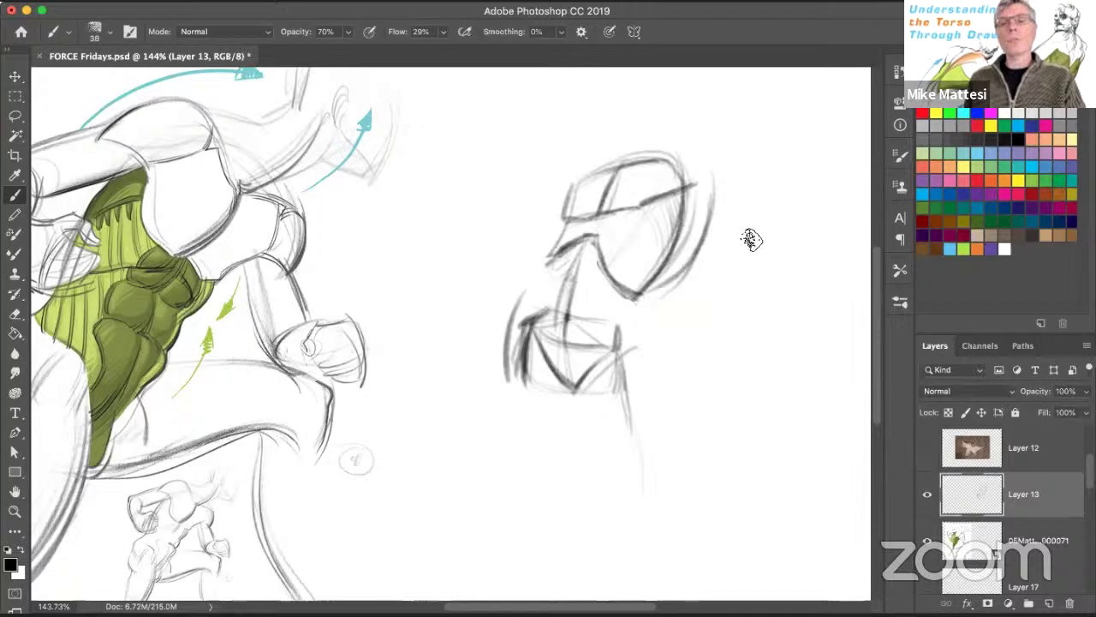
Step: Handwrite the list "1. Force", "2. Form", "3. SHAPE" beside the block sketch and underline "Force"
{"action": "left_click", "coordinate": [765, 243]}
{"action": "mouse_move", "coordinate": [750, 223]}
{"action": "left_mouse_down"}
{"action": "mouse_move", "coordinate": [783, 244]}
{"action": "mouse_move", "coordinate": [800, 228]}
{"action": "mouse_move", "coordinate": [800, 247]}
{"action": "mouse_move", "coordinate": [855, 241]}
{"action": "left_mouse_up"}
{"action": "left_click_drag", "start_coordinate": [774, 260], "coordinate": [844, 255]}
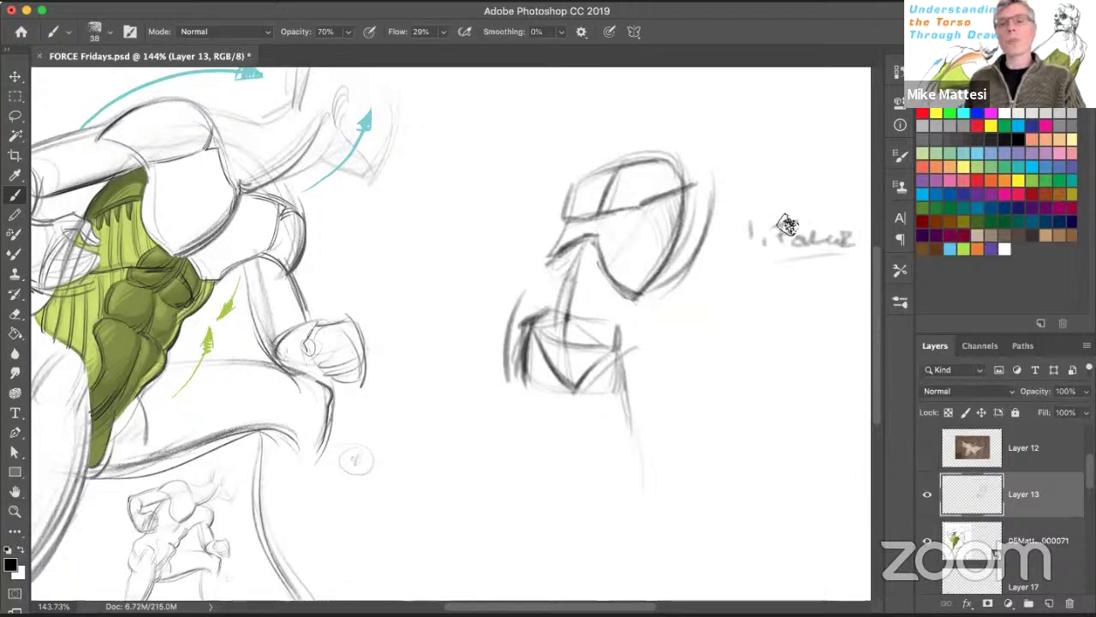
{"action": "mouse_move", "coordinate": [747, 285]}
{"action": "left_mouse_down"}
{"action": "mouse_move", "coordinate": [759, 298]}
{"action": "mouse_move", "coordinate": [822, 289]}
{"action": "mouse_move", "coordinate": [831, 303]}
{"action": "mouse_move", "coordinate": [848, 288]}
{"action": "left_mouse_up"}
{"action": "left_click", "coordinate": [778, 294]}
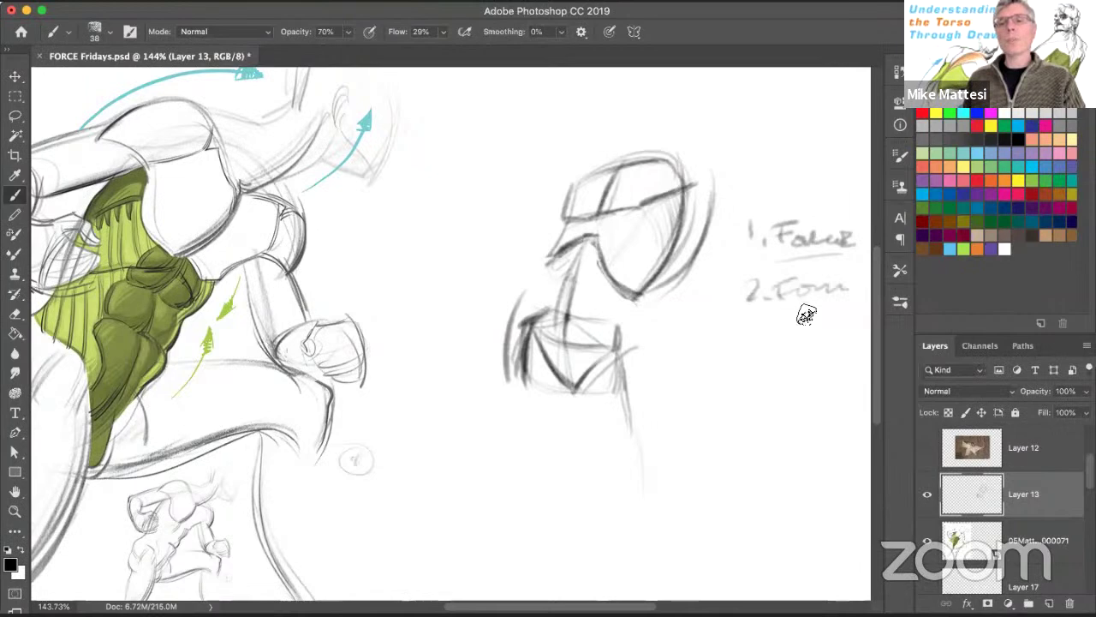
{"action": "left_click", "coordinate": [781, 343]}
{"action": "mouse_move", "coordinate": [755, 325]}
{"action": "left_mouse_down"}
{"action": "mouse_move", "coordinate": [768, 344]}
{"action": "mouse_move", "coordinate": [793, 345]}
{"action": "left_mouse_up"}
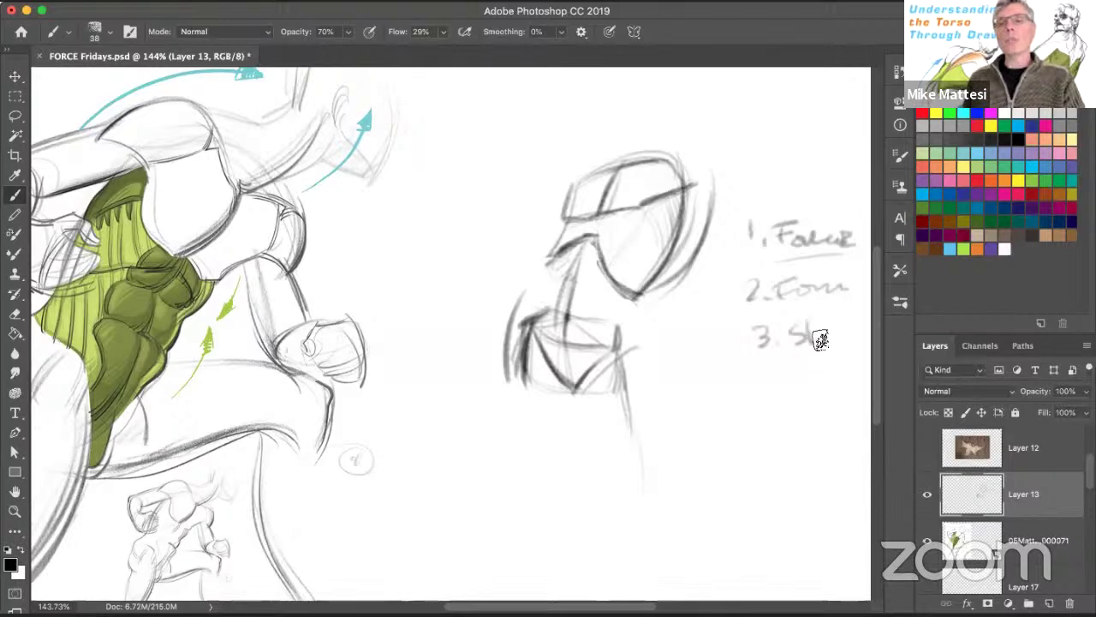
{"action": "left_click_drag", "start_coordinate": [827, 340], "coordinate": [858, 328]}
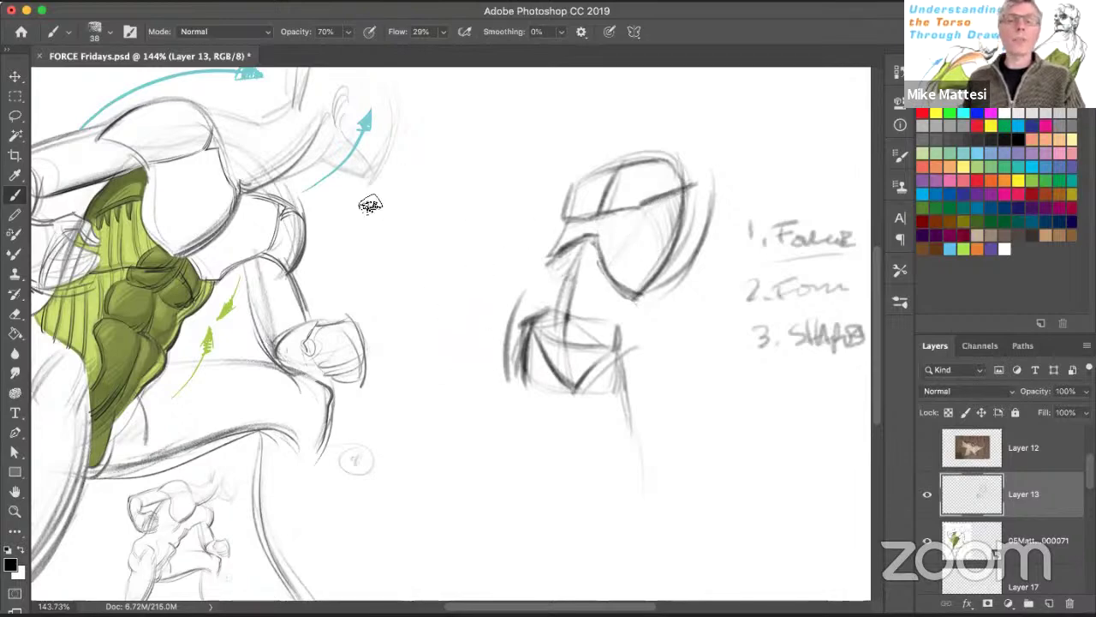
Step: Sketch a light upright rectangle with a vertical centre line between the torso figure and the block sketch
{"action": "mouse_move", "coordinate": [382, 308]}
{"action": "left_mouse_down"}
{"action": "mouse_move", "coordinate": [383, 206]}
{"action": "mouse_move", "coordinate": [468, 198]}
{"action": "mouse_move", "coordinate": [468, 218]}
{"action": "left_mouse_up"}
{"action": "left_click_drag", "start_coordinate": [447, 301], "coordinate": [382, 305]}
{"action": "left_click_drag", "start_coordinate": [426, 305], "coordinate": [428, 196]}
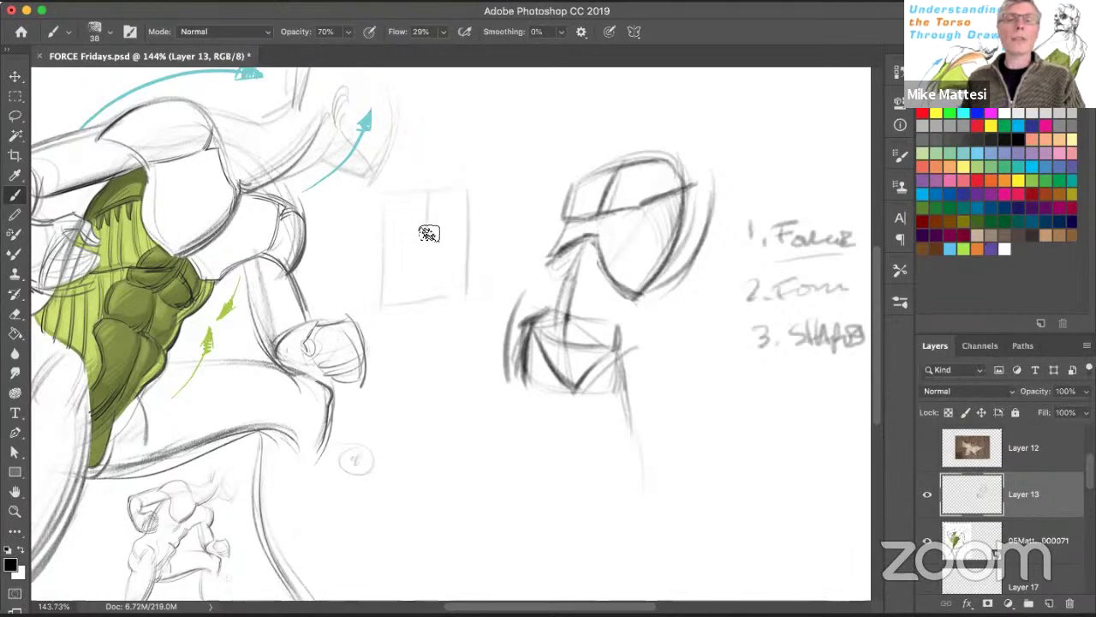
Step: Build a simplified front-view torso in the rectangle with angled shoulders, a chest arc, a pointed neck and tapering lower sides
{"action": "mouse_move", "coordinate": [416, 305]}
{"action": "left_mouse_down"}
{"action": "mouse_move", "coordinate": [421, 187]}
{"action": "mouse_move", "coordinate": [374, 236]}
{"action": "left_mouse_up"}
{"action": "left_click_drag", "start_coordinate": [442, 198], "coordinate": [455, 230]}
{"action": "left_click_drag", "start_coordinate": [402, 199], "coordinate": [418, 227]}
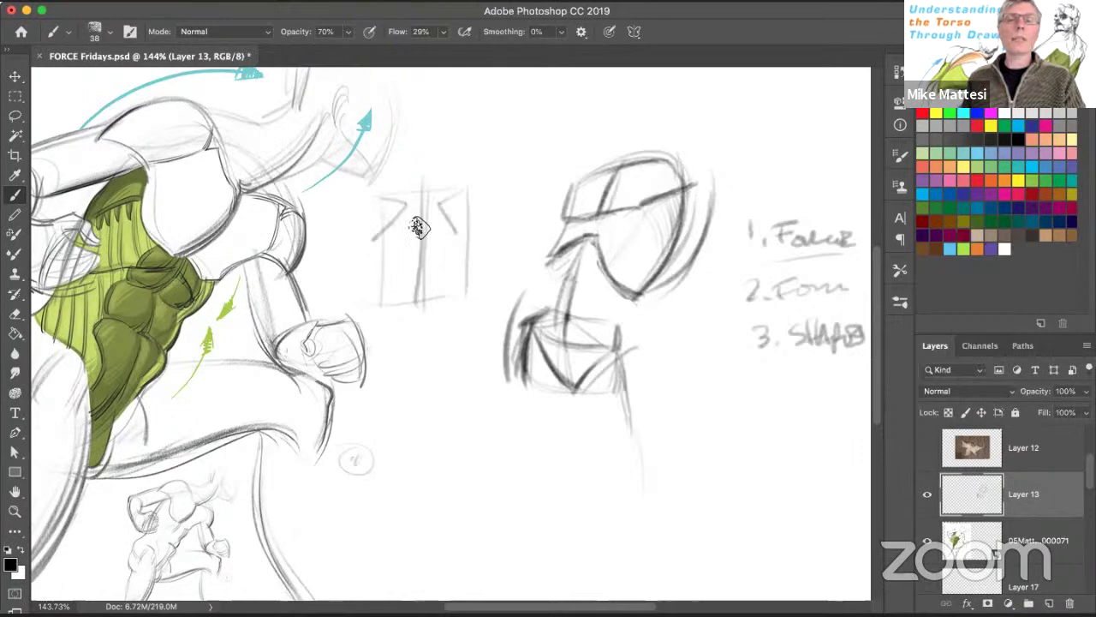
{"action": "mouse_move", "coordinate": [399, 184]}
{"action": "left_mouse_down"}
{"action": "mouse_move", "coordinate": [421, 159]}
{"action": "mouse_move", "coordinate": [447, 199]}
{"action": "mouse_move", "coordinate": [382, 254]}
{"action": "left_mouse_up"}
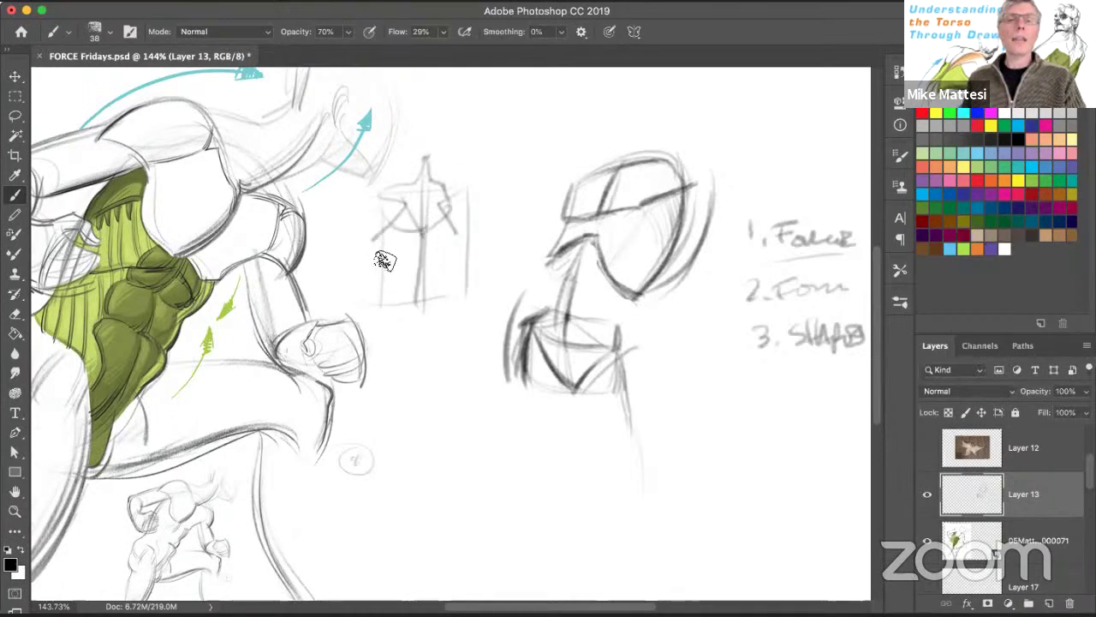
{"action": "mouse_move", "coordinate": [451, 247]}
{"action": "left_mouse_down"}
{"action": "mouse_move", "coordinate": [427, 302]}
{"action": "mouse_move", "coordinate": [413, 295]}
{"action": "mouse_move", "coordinate": [436, 283]}
{"action": "mouse_move", "coordinate": [393, 268]}
{"action": "mouse_move", "coordinate": [400, 294]}
{"action": "left_mouse_up"}
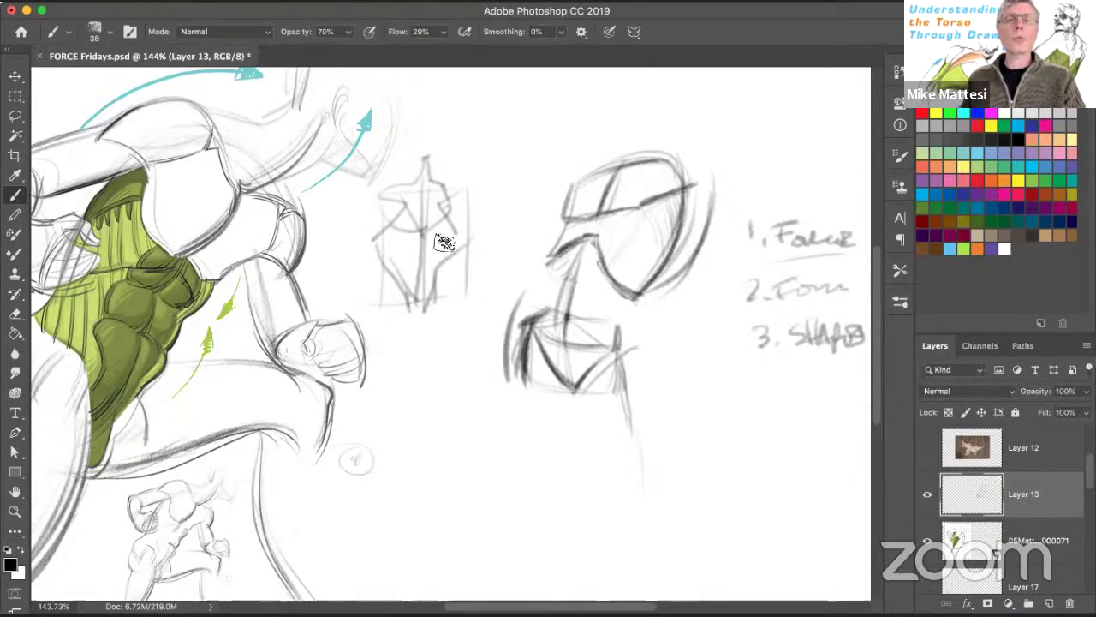
{"action": "mouse_move", "coordinate": [448, 196]}
{"action": "left_mouse_down"}
{"action": "mouse_move", "coordinate": [452, 184]}
{"action": "mouse_move", "coordinate": [445, 217]}
{"action": "left_mouse_up"}
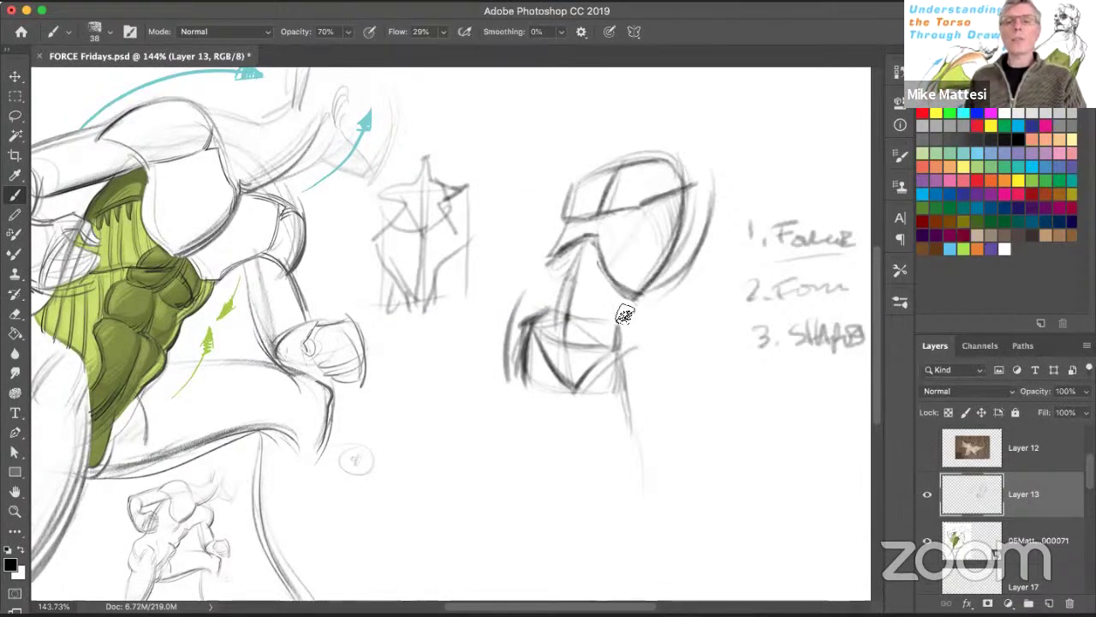
Step: Connect the tilted rib cage to the pelvis with curved waist contours on both sides and darken the pelvis corner
{"action": "mouse_move", "coordinate": [573, 221]}
{"action": "left_mouse_down"}
{"action": "mouse_move", "coordinate": [535, 355]}
{"action": "mouse_move", "coordinate": [548, 267]}
{"action": "mouse_move", "coordinate": [544, 348]}
{"action": "mouse_move", "coordinate": [537, 303]}
{"action": "left_mouse_up"}
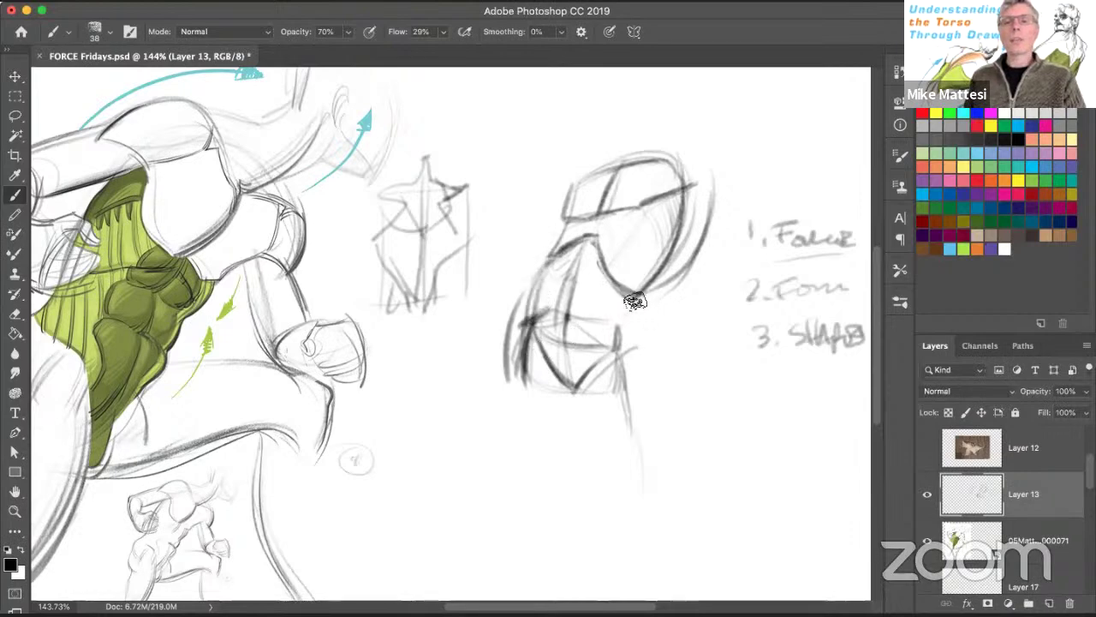
{"action": "mouse_move", "coordinate": [642, 294]}
{"action": "left_mouse_down"}
{"action": "mouse_move", "coordinate": [629, 342]}
{"action": "mouse_move", "coordinate": [631, 325]}
{"action": "mouse_move", "coordinate": [617, 325]}
{"action": "mouse_move", "coordinate": [631, 328]}
{"action": "mouse_move", "coordinate": [631, 353]}
{"action": "mouse_move", "coordinate": [647, 369]}
{"action": "mouse_move", "coordinate": [643, 280]}
{"action": "mouse_move", "coordinate": [631, 337]}
{"action": "mouse_move", "coordinate": [635, 372]}
{"action": "mouse_move", "coordinate": [637, 297]}
{"action": "mouse_move", "coordinate": [640, 388]}
{"action": "mouse_move", "coordinate": [643, 308]}
{"action": "left_mouse_up"}
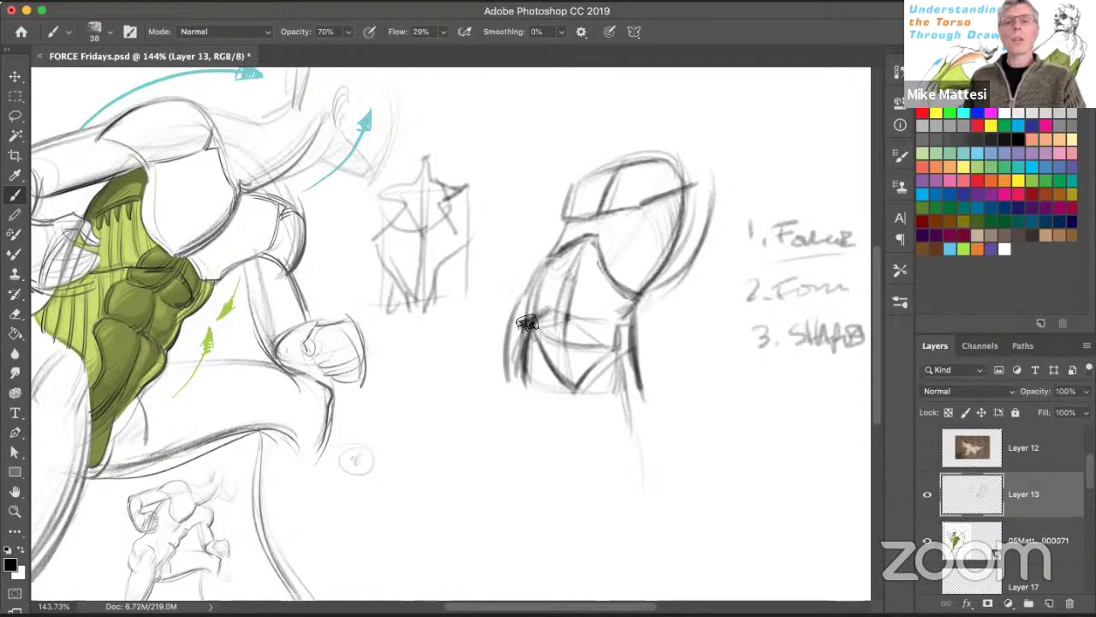
{"action": "mouse_move", "coordinate": [542, 274]}
{"action": "left_mouse_down"}
{"action": "mouse_move", "coordinate": [601, 271]}
{"action": "mouse_move", "coordinate": [631, 300]}
{"action": "mouse_move", "coordinate": [546, 278]}
{"action": "mouse_move", "coordinate": [523, 324]}
{"action": "left_mouse_up"}
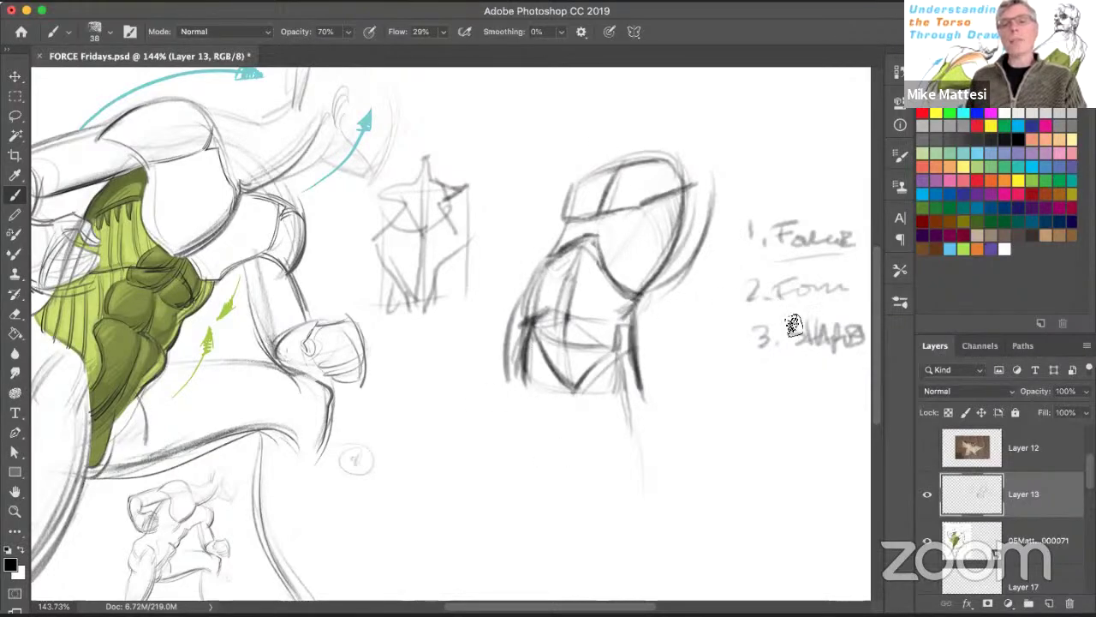
Step: Underline "SHAPE", add a circled fourth list item for anatomy beneath it and link it to "Force" with an arrow
{"action": "left_click_drag", "start_coordinate": [760, 366], "coordinate": [849, 365]}
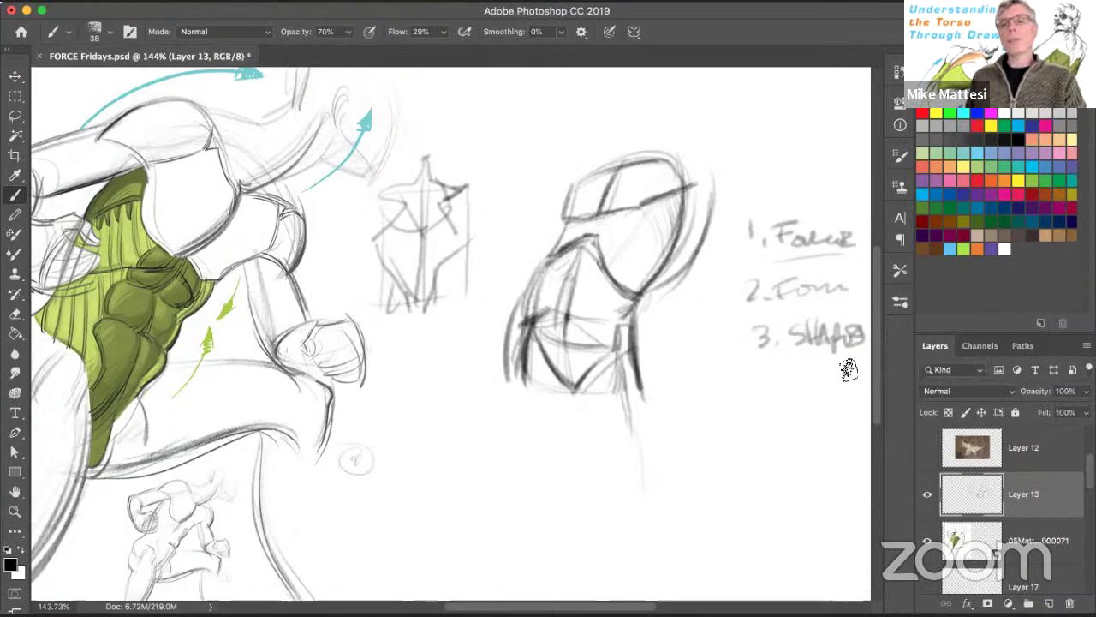
{"action": "mouse_move", "coordinate": [756, 386]}
{"action": "left_mouse_down"}
{"action": "mouse_move", "coordinate": [786, 409]}
{"action": "mouse_move", "coordinate": [793, 391]}
{"action": "mouse_move", "coordinate": [800, 415]}
{"action": "mouse_move", "coordinate": [822, 387]}
{"action": "mouse_move", "coordinate": [822, 416]}
{"action": "mouse_move", "coordinate": [825, 403]}
{"action": "left_mouse_up"}
{"action": "left_click_drag", "start_coordinate": [775, 434], "coordinate": [831, 431]}
{"action": "left_click", "coordinate": [766, 403]}
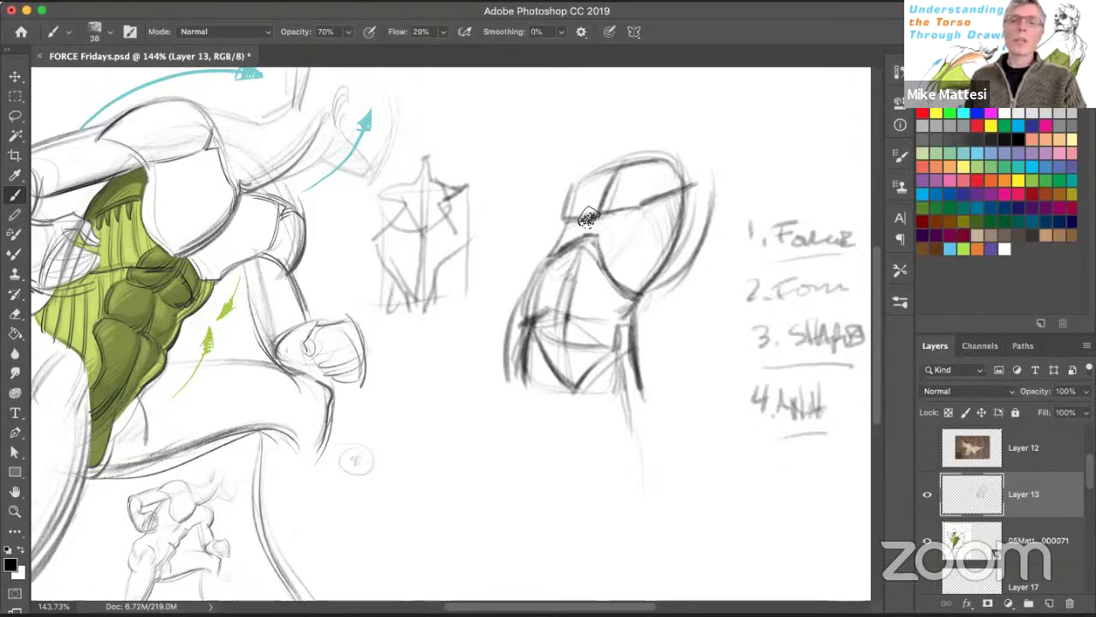
{"action": "mouse_move", "coordinate": [798, 374]}
{"action": "left_mouse_down"}
{"action": "mouse_move", "coordinate": [839, 416]}
{"action": "mouse_move", "coordinate": [766, 374]}
{"action": "left_mouse_up"}
{"action": "mouse_move", "coordinate": [738, 247]}
{"action": "left_mouse_down"}
{"action": "mouse_move", "coordinate": [715, 334]}
{"action": "mouse_move", "coordinate": [742, 405]}
{"action": "mouse_move", "coordinate": [769, 410]}
{"action": "mouse_move", "coordinate": [793, 356]}
{"action": "mouse_move", "coordinate": [802, 377]}
{"action": "left_mouse_up"}
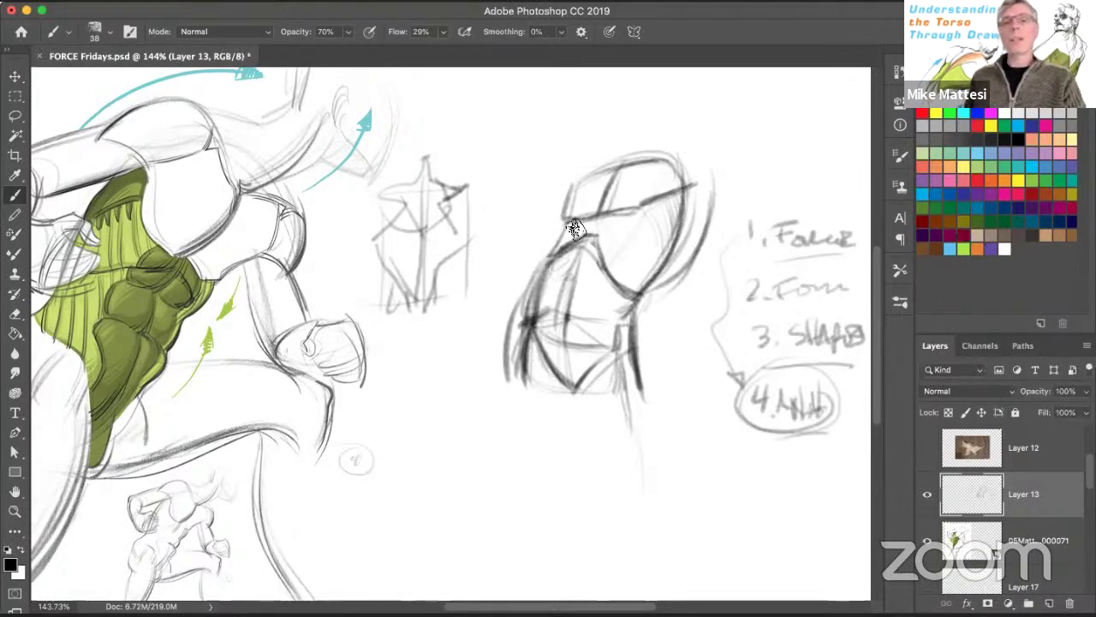
Step: Darken the chest block's lower edge and outline the tapering lower abdominal shape in red at 90% opacity with a size 10 brush
{"action": "mouse_move", "coordinate": [566, 207]}
{"action": "left_mouse_down"}
{"action": "mouse_move", "coordinate": [606, 219]}
{"action": "mouse_move", "coordinate": [651, 203]}
{"action": "mouse_move", "coordinate": [611, 188]}
{"action": "mouse_move", "coordinate": [589, 195]}
{"action": "mouse_move", "coordinate": [677, 165]}
{"action": "left_mouse_up"}
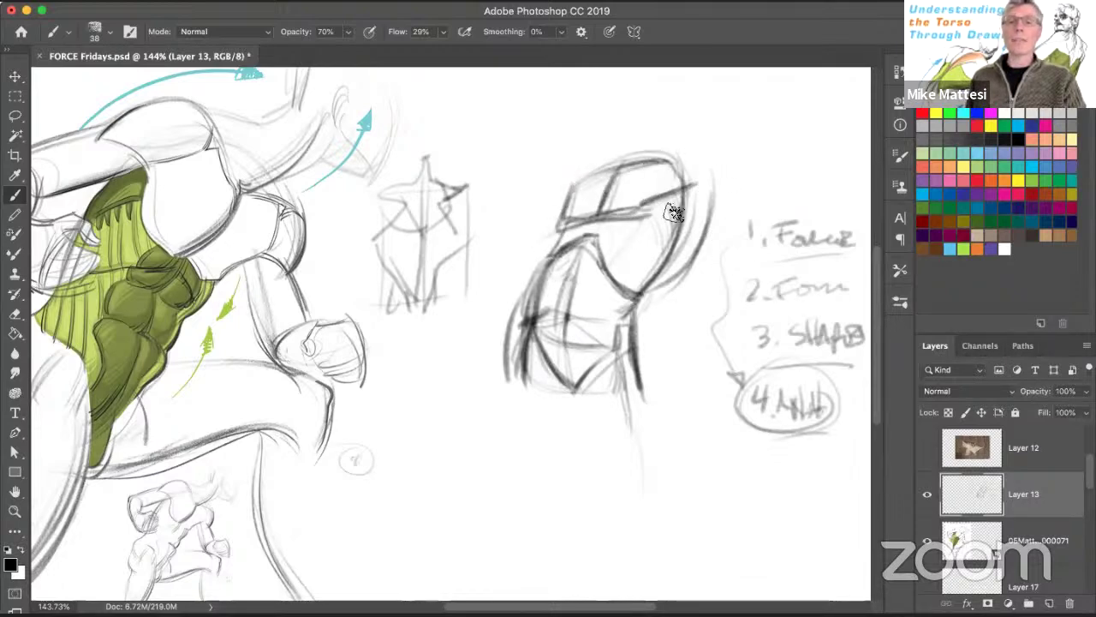
{"action": "left_click", "coordinate": [975, 182]}
{"action": "key", "text": "9"}
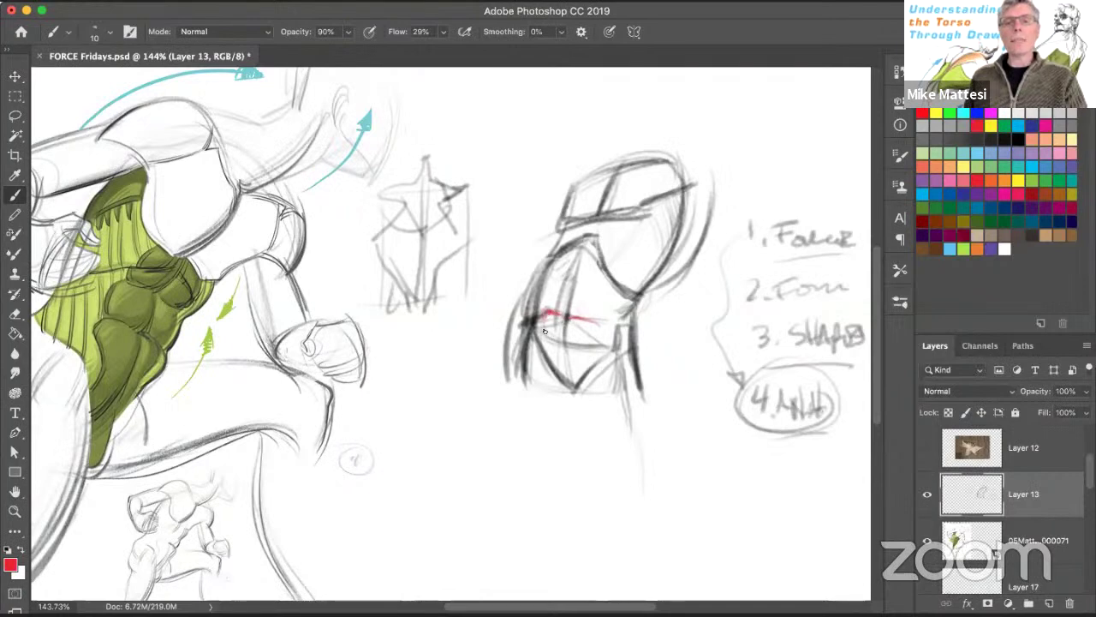
{"action": "left_click_drag", "start_coordinate": [579, 322], "coordinate": [602, 333]}
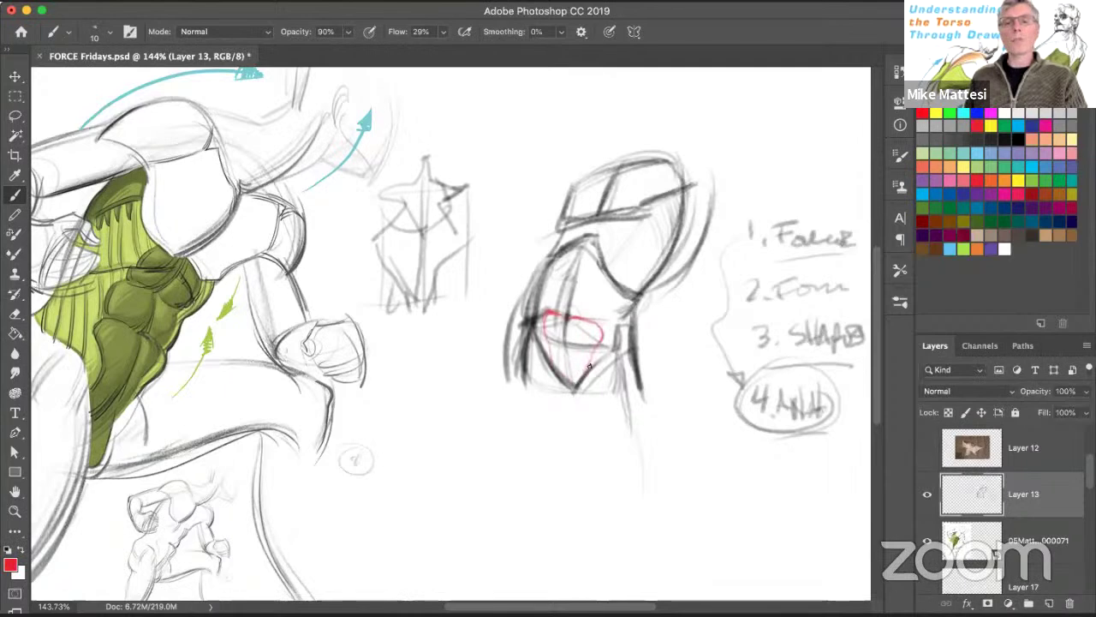
{"action": "left_click_drag", "start_coordinate": [601, 326], "coordinate": [557, 312]}
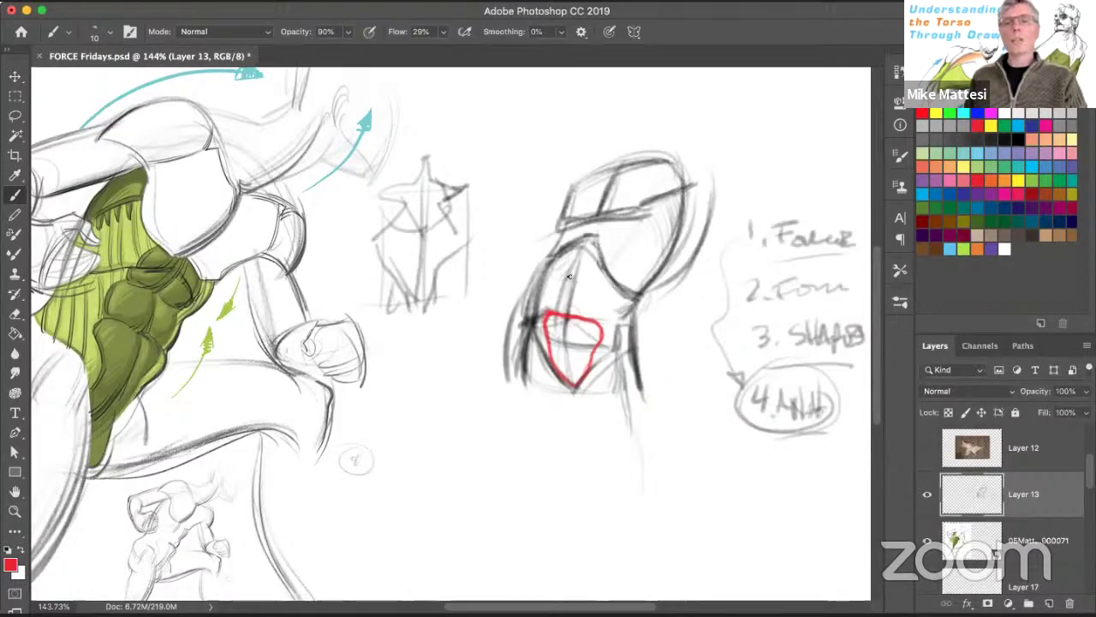
Step: Draw the stacked upper abdominal segments in red, with a centre line and horizontal divisions above the lower abdominal shape
{"action": "mouse_move", "coordinate": [604, 285]}
{"action": "left_mouse_down"}
{"action": "mouse_move", "coordinate": [576, 279]}
{"action": "mouse_move", "coordinate": [567, 261]}
{"action": "left_mouse_up"}
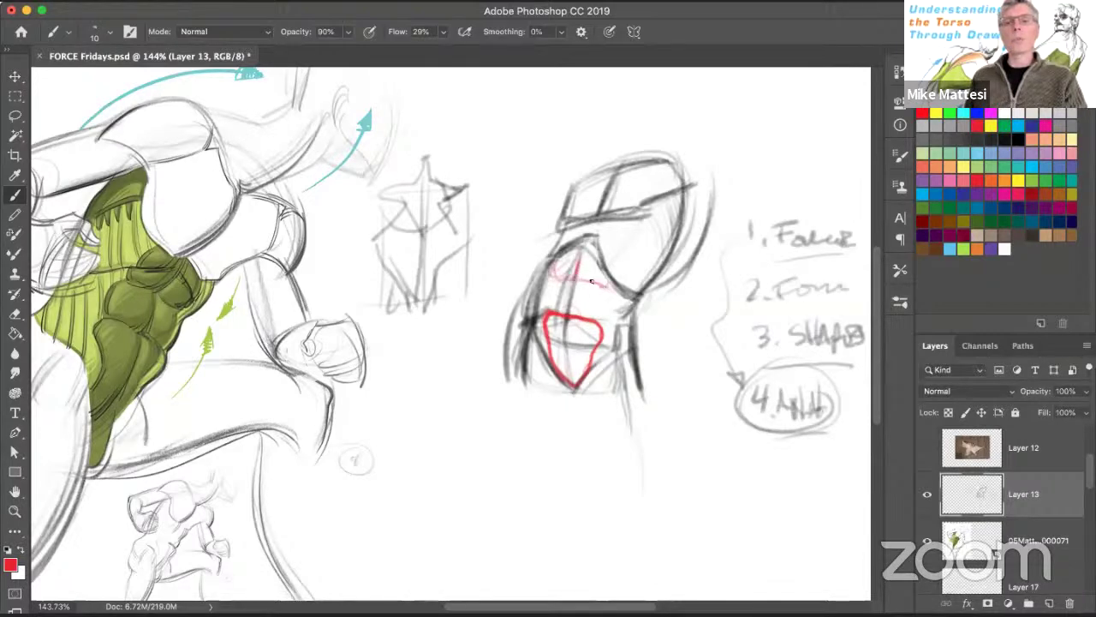
{"action": "left_click_drag", "start_coordinate": [576, 279], "coordinate": [578, 255]}
{"action": "left_click_drag", "start_coordinate": [557, 279], "coordinate": [599, 281]}
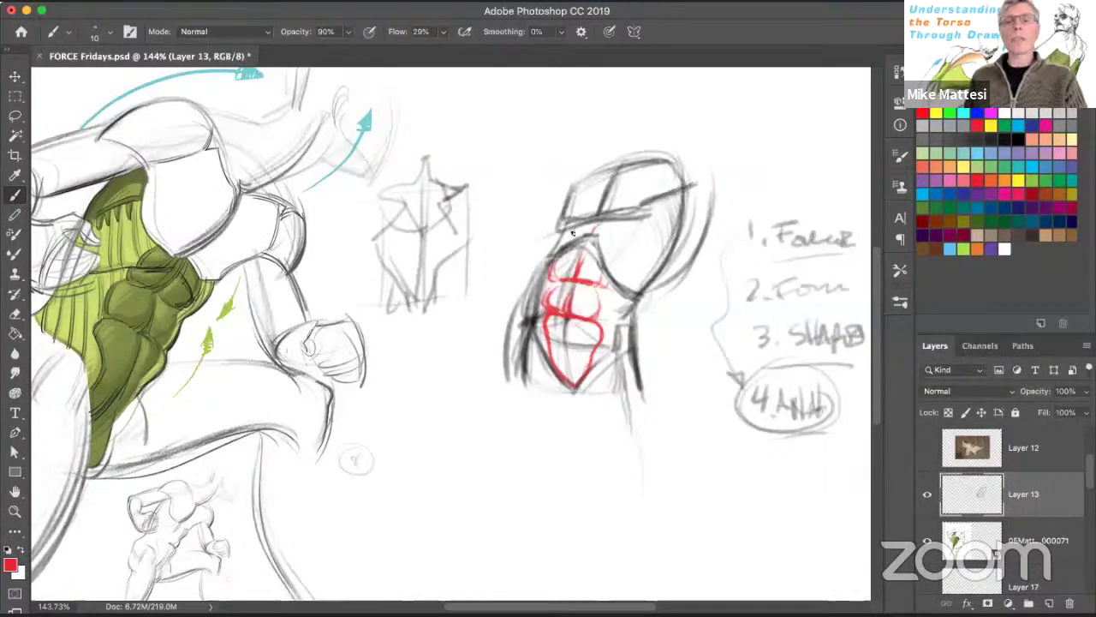
Step: Sketch red anatomy strokes on the side of the rib cage: the curved back muscle contour and the zigzag serratus beside it
{"action": "left_click_drag", "start_coordinate": [615, 250], "coordinate": [607, 237]}
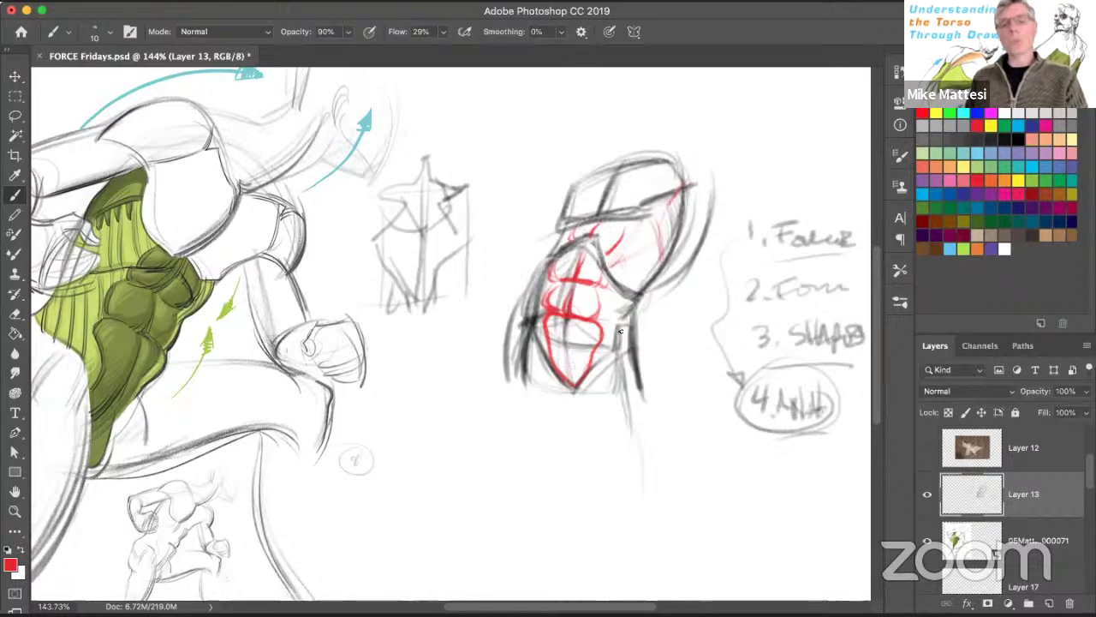
{"action": "key", "text": "z"}
{"action": "mouse_move", "coordinate": [634, 318]}
{"action": "left_mouse_down"}
{"action": "mouse_move", "coordinate": [660, 311]}
{"action": "mouse_move", "coordinate": [508, 463]}
{"action": "left_mouse_up"}
{"action": "key", "text": "b"}
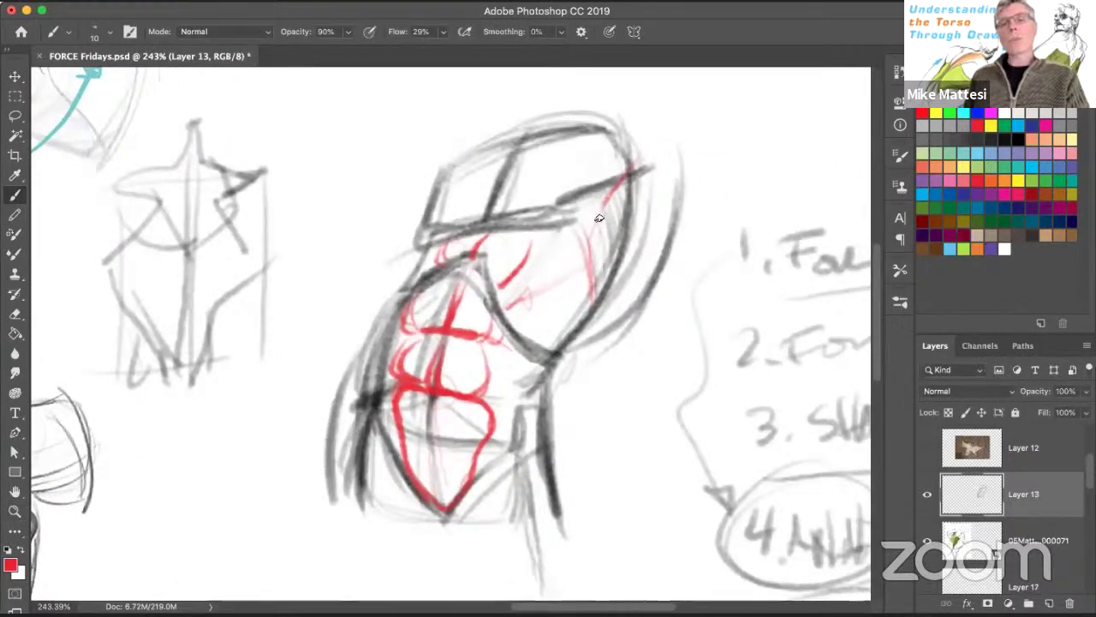
{"action": "left_click_drag", "start_coordinate": [595, 234], "coordinate": [593, 329]}
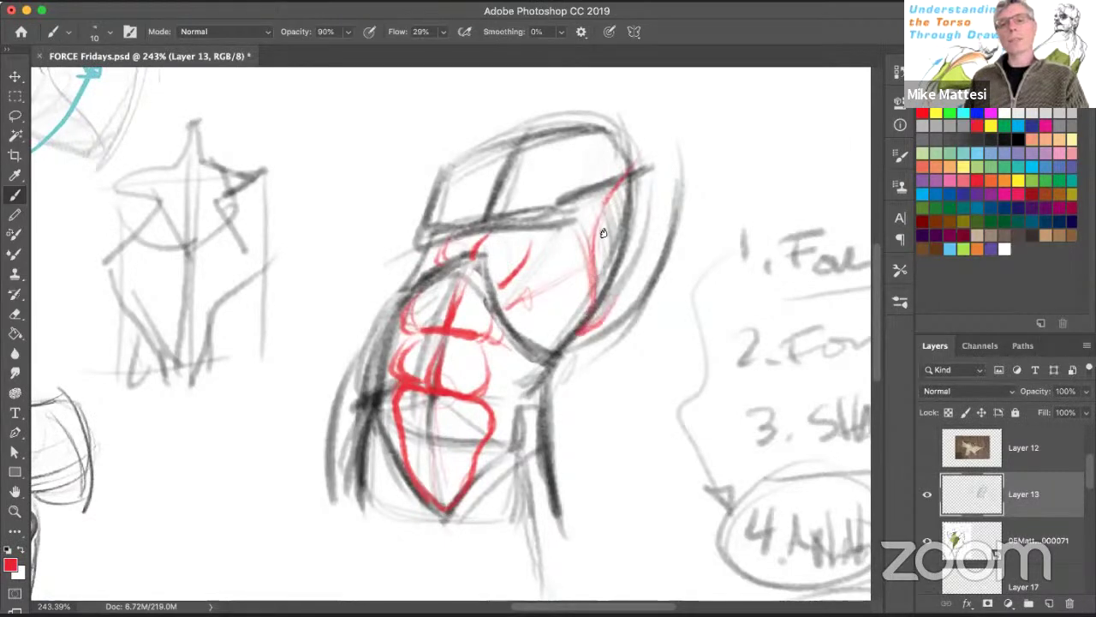
{"action": "left_click_drag", "start_coordinate": [639, 215], "coordinate": [603, 305]}
{"action": "left_click_drag", "start_coordinate": [626, 267], "coordinate": [591, 322]}
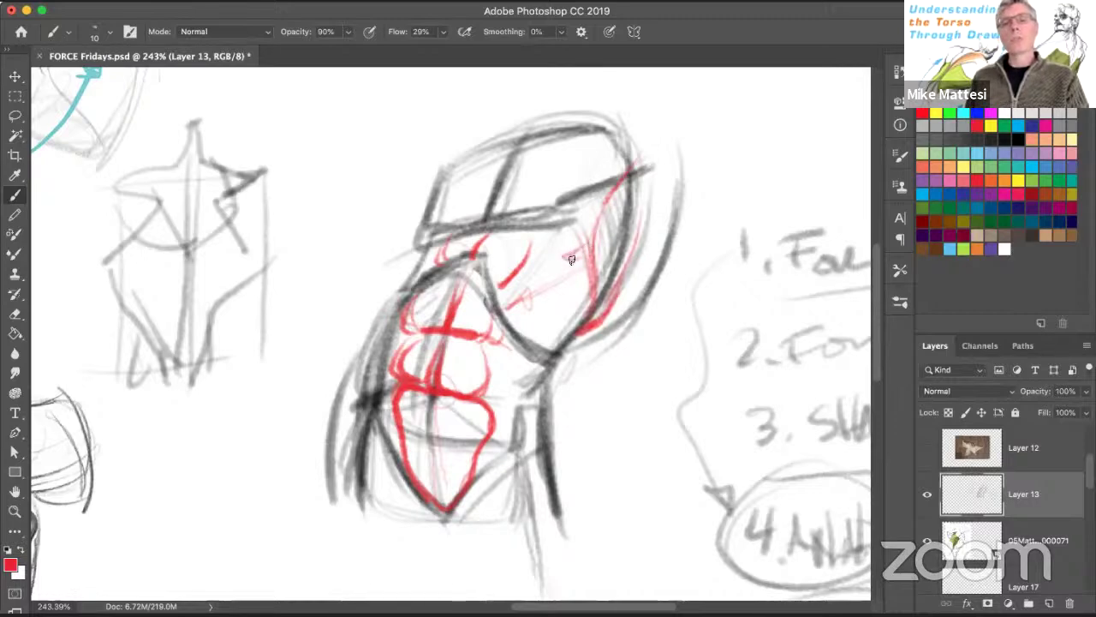
{"action": "left_click_drag", "start_coordinate": [590, 224], "coordinate": [590, 237]}
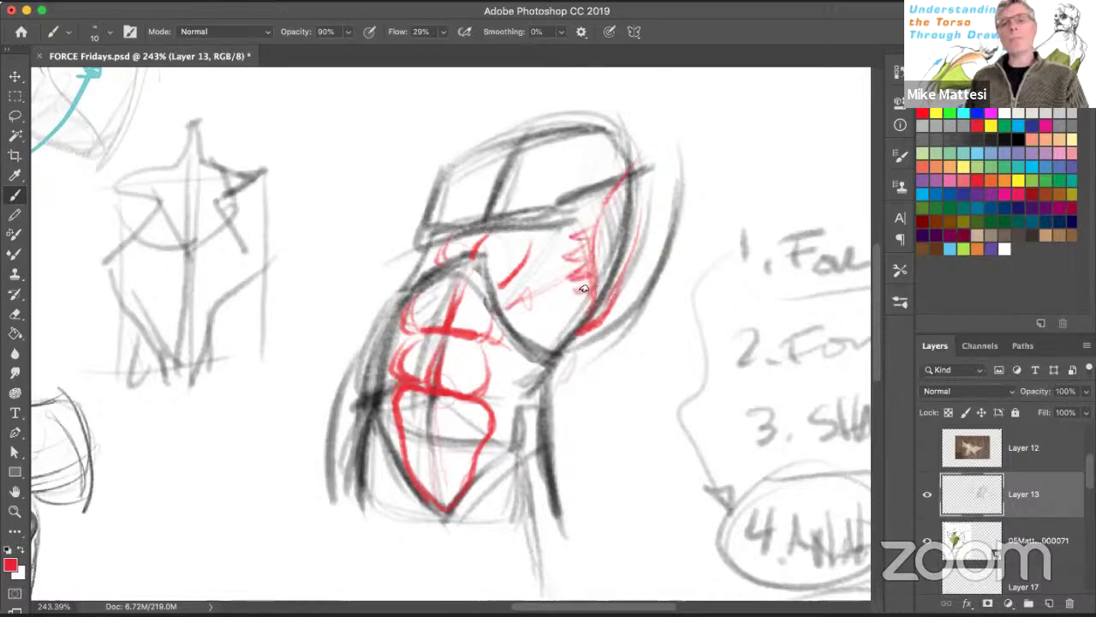
Step: Paint out the outer part of the chest's lower edge in white and redraw it in black toward the armpit
{"action": "left_click", "coordinate": [579, 187], "text": "alt"}
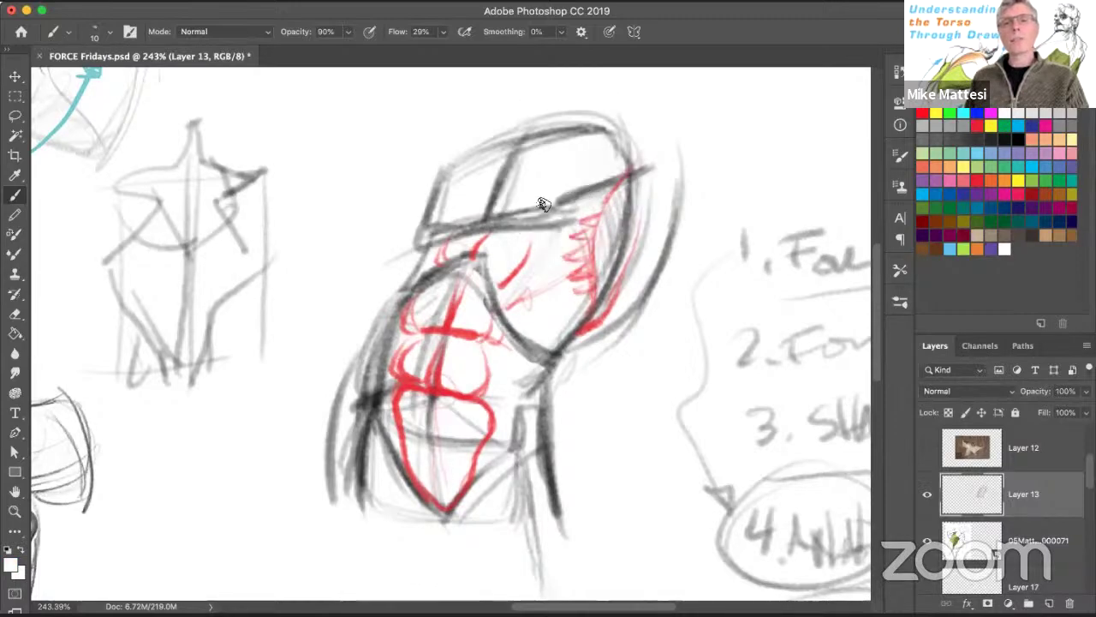
{"action": "mouse_move", "coordinate": [610, 182]}
{"action": "left_mouse_down"}
{"action": "mouse_move", "coordinate": [565, 198]}
{"action": "mouse_move", "coordinate": [622, 175]}
{"action": "mouse_move", "coordinate": [537, 214]}
{"action": "left_mouse_up"}
{"action": "key", "text": "x"}
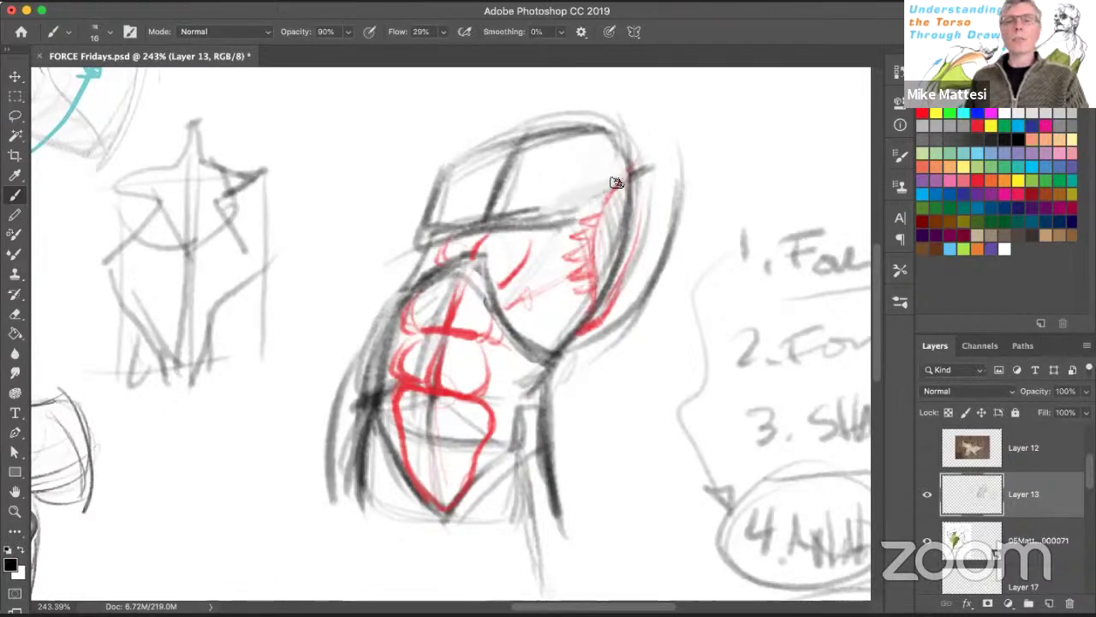
{"action": "mouse_move", "coordinate": [651, 162]}
{"action": "left_mouse_down"}
{"action": "mouse_move", "coordinate": [553, 210]}
{"action": "mouse_move", "coordinate": [647, 163]}
{"action": "mouse_move", "coordinate": [645, 129]}
{"action": "left_mouse_up"}
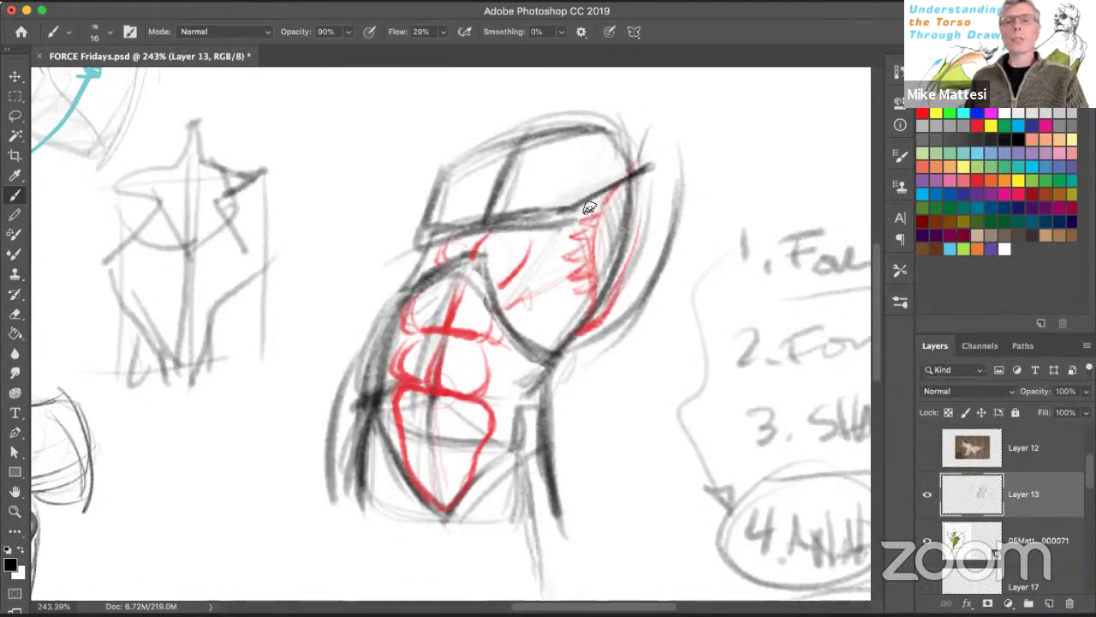
Step: Hatch thin diagonal black lines across the side of the rib cage from the serratus toward the abdomen, undoing the unwanted strokes
{"action": "left_click_drag", "start_coordinate": [586, 206], "coordinate": [615, 192]}
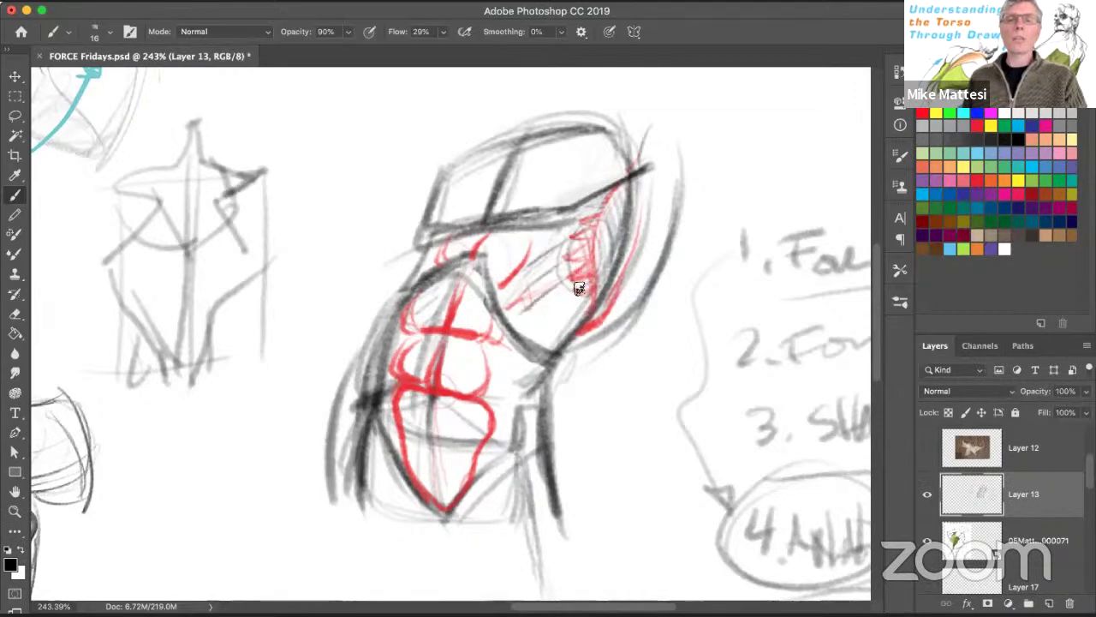
{"action": "left_click_drag", "start_coordinate": [566, 303], "coordinate": [528, 328]}
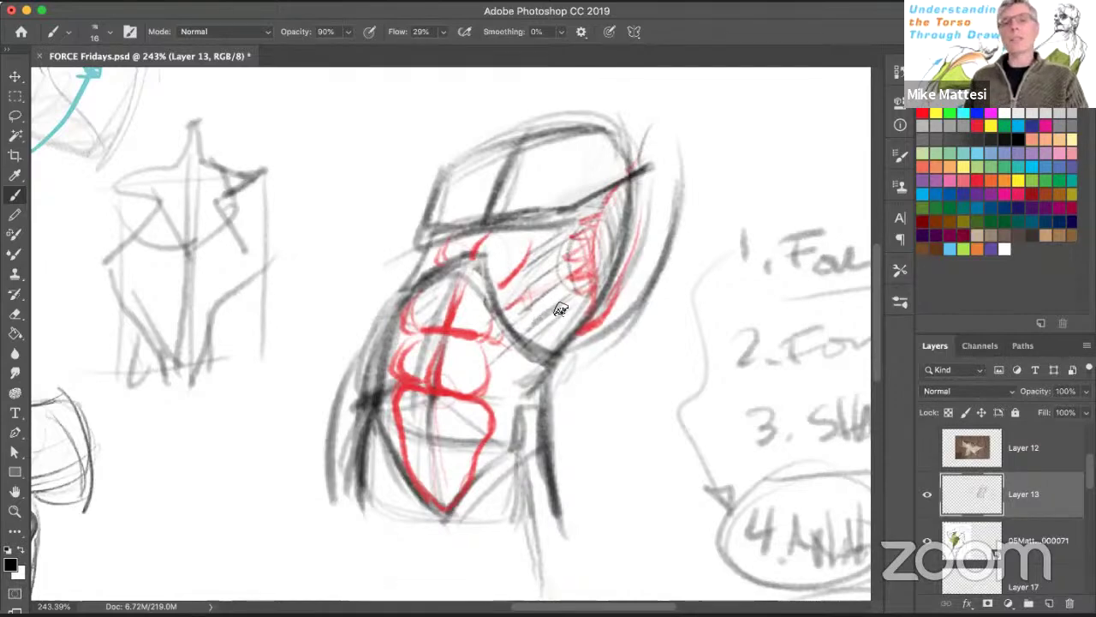
{"action": "mouse_move", "coordinate": [552, 268]}
{"action": "left_mouse_down"}
{"action": "mouse_move", "coordinate": [512, 267]}
{"action": "mouse_move", "coordinate": [557, 291]}
{"action": "mouse_move", "coordinate": [531, 288]}
{"action": "mouse_move", "coordinate": [544, 299]}
{"action": "mouse_move", "coordinate": [572, 301]}
{"action": "mouse_move", "coordinate": [534, 313]}
{"action": "mouse_move", "coordinate": [532, 293]}
{"action": "mouse_move", "coordinate": [515, 331]}
{"action": "mouse_move", "coordinate": [534, 264]}
{"action": "mouse_move", "coordinate": [504, 347]}
{"action": "left_mouse_up"}
{"action": "key", "text": "ctrl+z"}
{"action": "key", "text": "ctrl+z"}
{"action": "key", "text": "ctrl+z"}
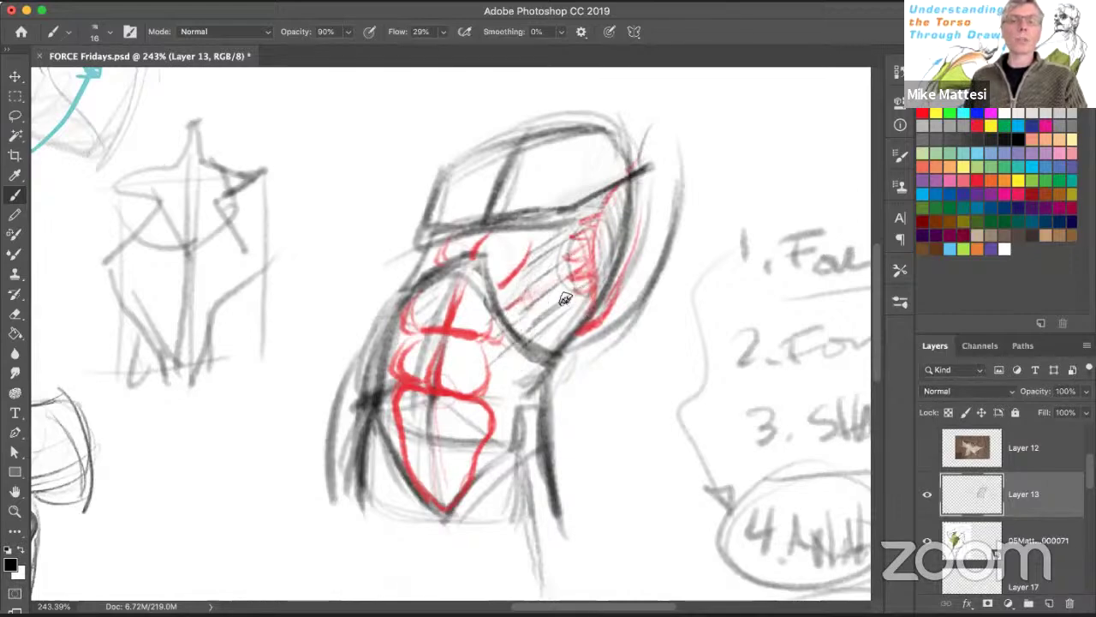
{"action": "left_click_drag", "start_coordinate": [541, 315], "coordinate": [455, 368]}
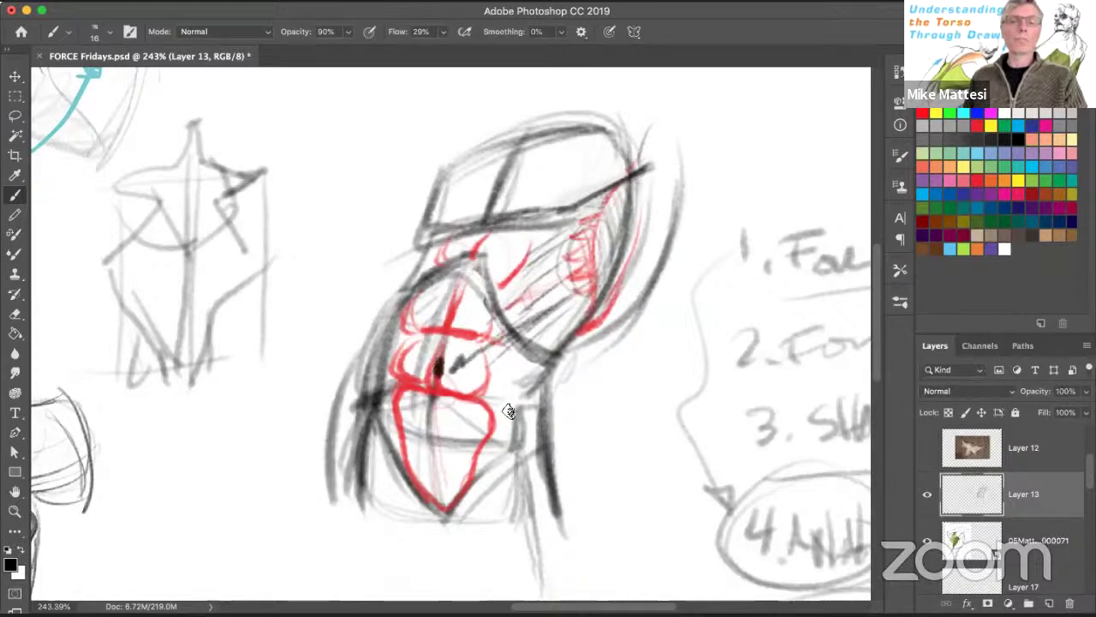
{"action": "key", "text": "super+z"}
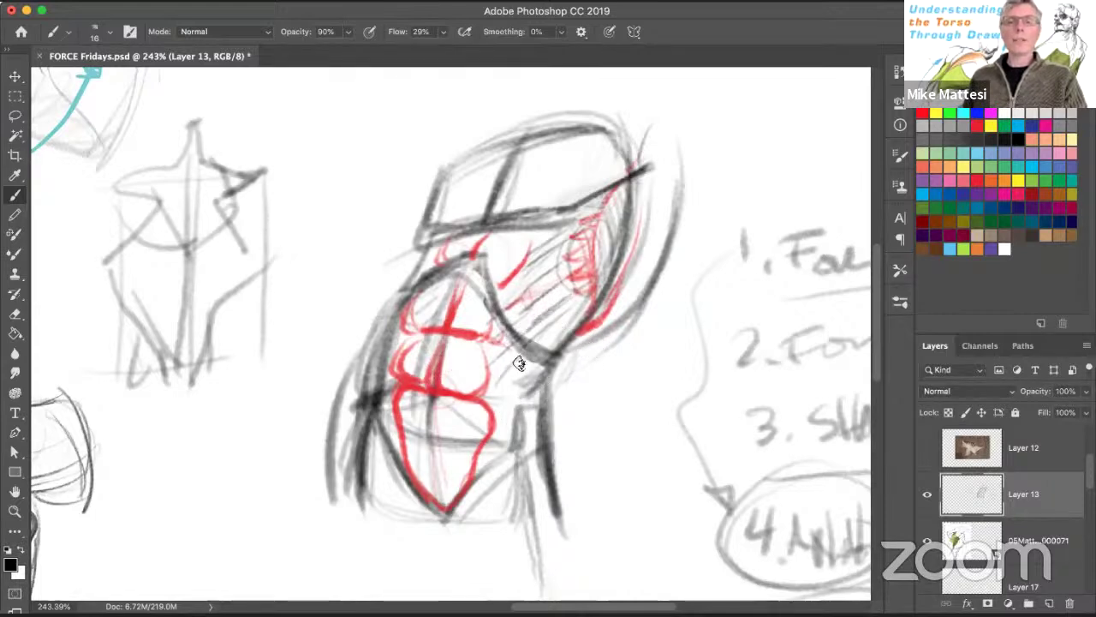
Step: Darken the torso contours in black: the stepped waist and hip edge, the front abdomen line, the pelvis corner and the back edge
{"action": "mouse_move", "coordinate": [558, 358]}
{"action": "left_mouse_down"}
{"action": "mouse_move", "coordinate": [537, 406]}
{"action": "mouse_move", "coordinate": [559, 366]}
{"action": "mouse_move", "coordinate": [547, 404]}
{"action": "mouse_move", "coordinate": [517, 417]}
{"action": "mouse_move", "coordinate": [564, 358]}
{"action": "mouse_move", "coordinate": [510, 447]}
{"action": "left_mouse_up"}
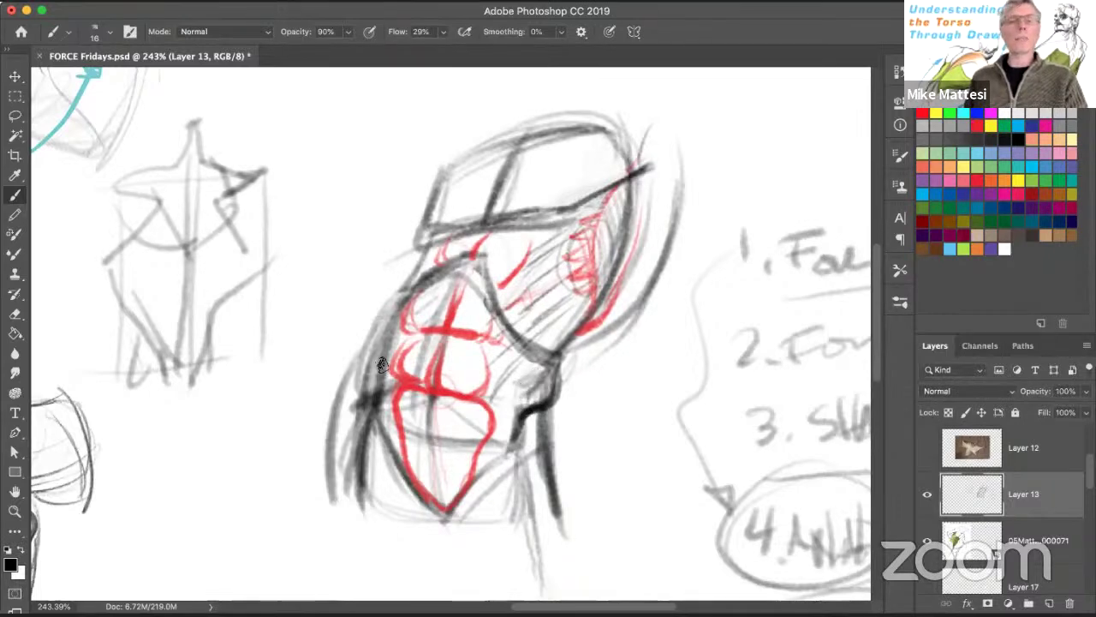
{"action": "mouse_move", "coordinate": [374, 363]}
{"action": "left_mouse_down"}
{"action": "mouse_move", "coordinate": [375, 410]}
{"action": "mouse_move", "coordinate": [368, 372]}
{"action": "mouse_move", "coordinate": [398, 308]}
{"action": "left_mouse_up"}
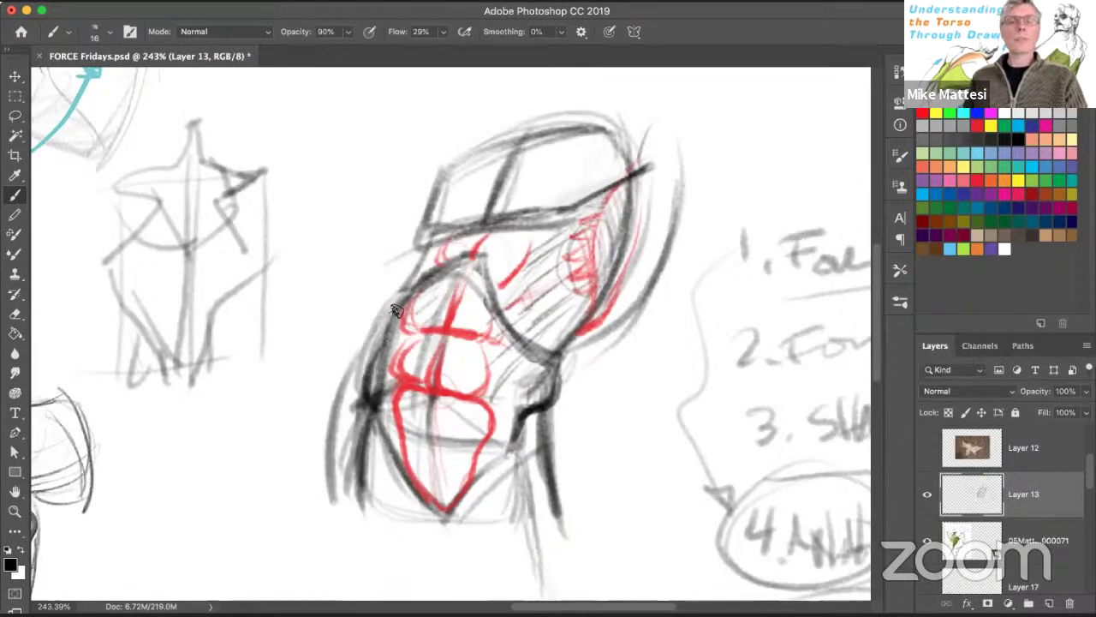
{"action": "left_click_drag", "start_coordinate": [423, 257], "coordinate": [371, 384]}
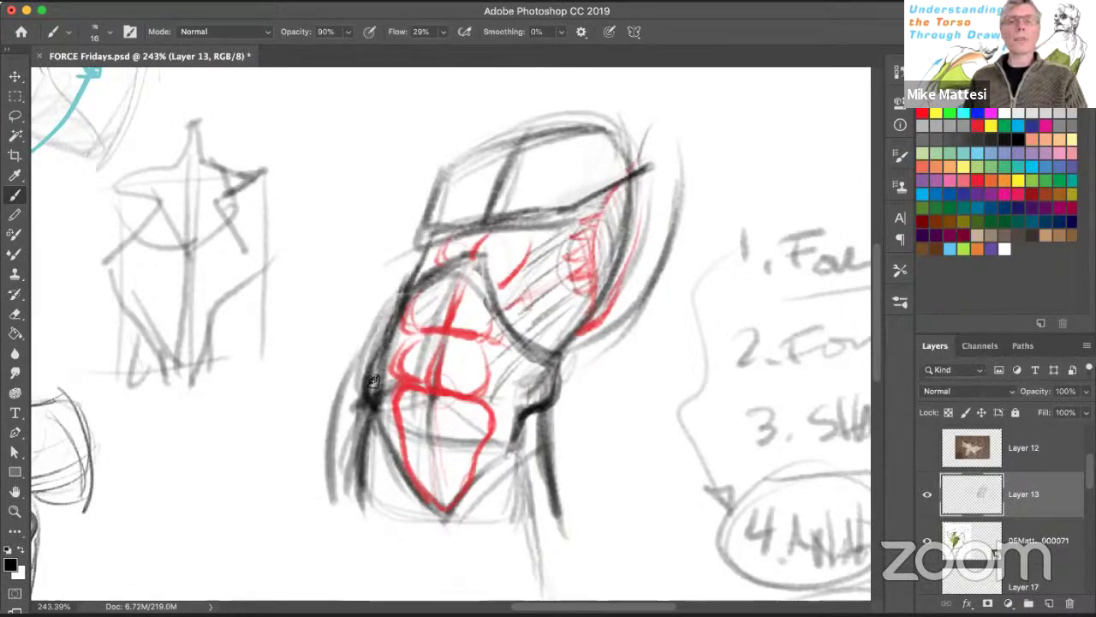
{"action": "left_click_drag", "start_coordinate": [415, 476], "coordinate": [380, 423]}
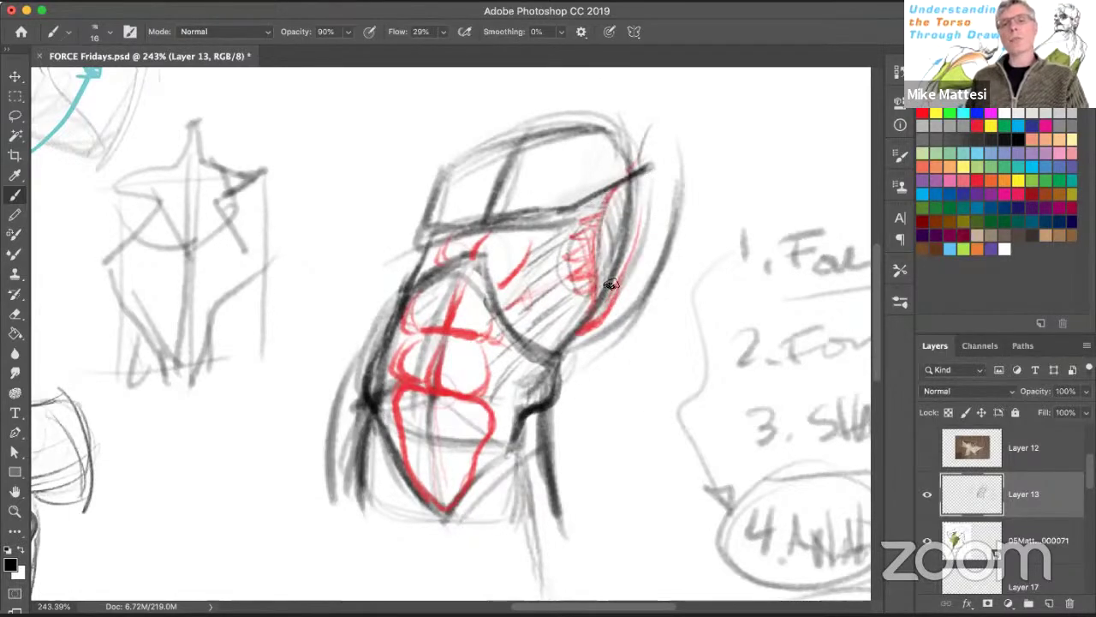
{"action": "left_click_drag", "start_coordinate": [644, 194], "coordinate": [605, 292]}
{"action": "mouse_move", "coordinate": [639, 235]}
{"action": "left_mouse_down"}
{"action": "mouse_move", "coordinate": [601, 315]}
{"action": "mouse_move", "coordinate": [550, 362]}
{"action": "left_mouse_up"}
{"action": "key", "text": "z"}
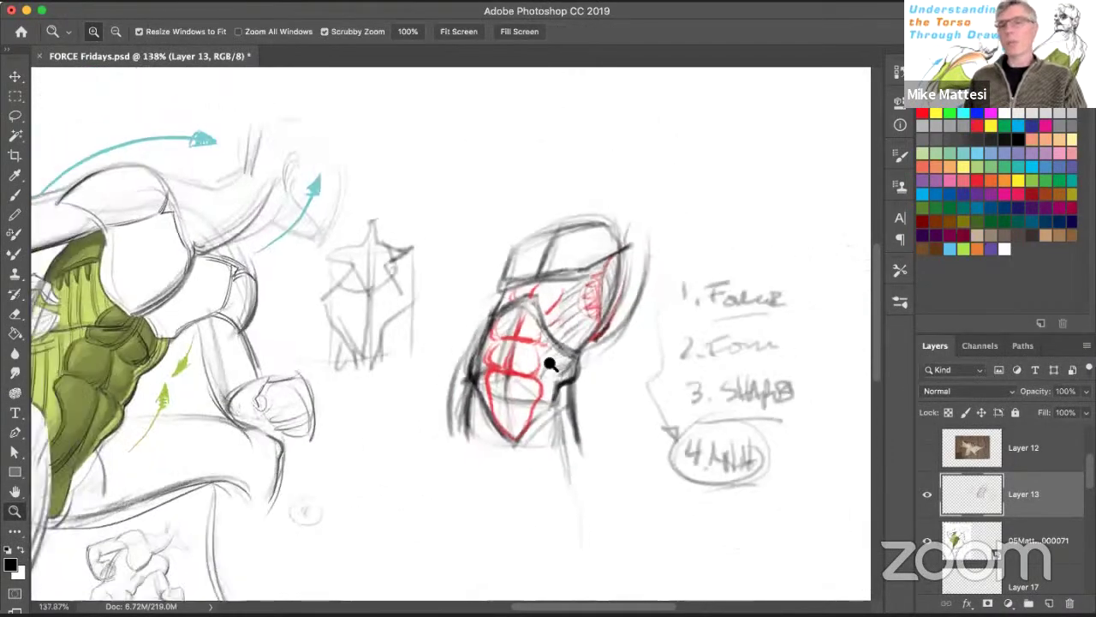
{"action": "left_click_drag", "start_coordinate": [330, 336], "coordinate": [247, 345]}
{"action": "left_click_drag", "start_coordinate": [311, 299], "coordinate": [274, 351]}
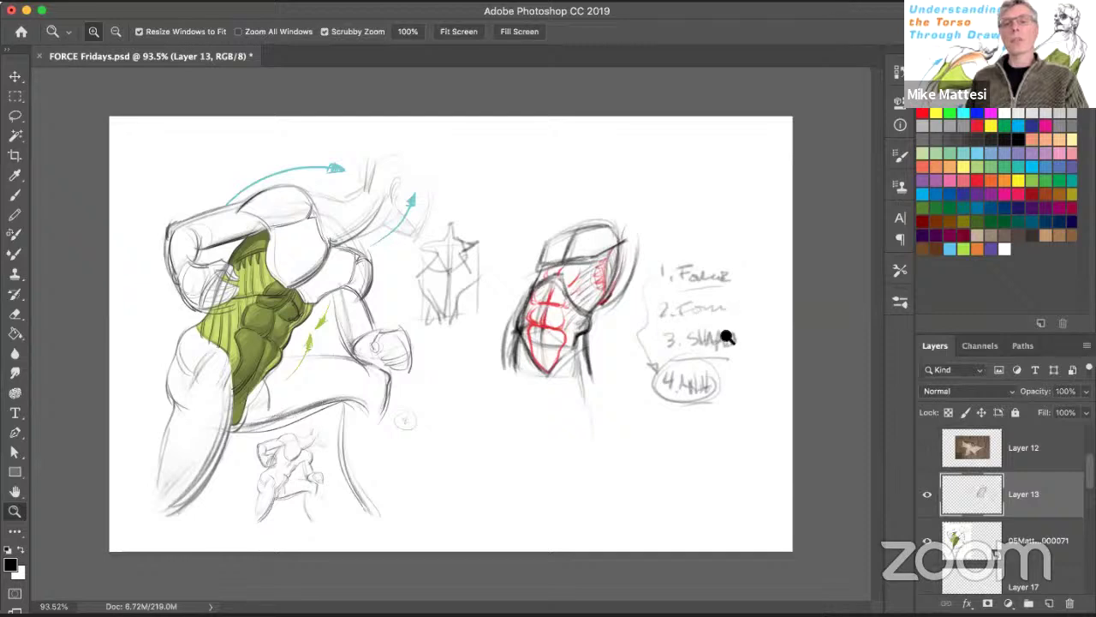
{"action": "mouse_move", "coordinate": [725, 335]}
{"action": "left_mouse_down"}
{"action": "mouse_move", "coordinate": [746, 345]}
{"action": "mouse_move", "coordinate": [733, 355]}
{"action": "left_mouse_up"}
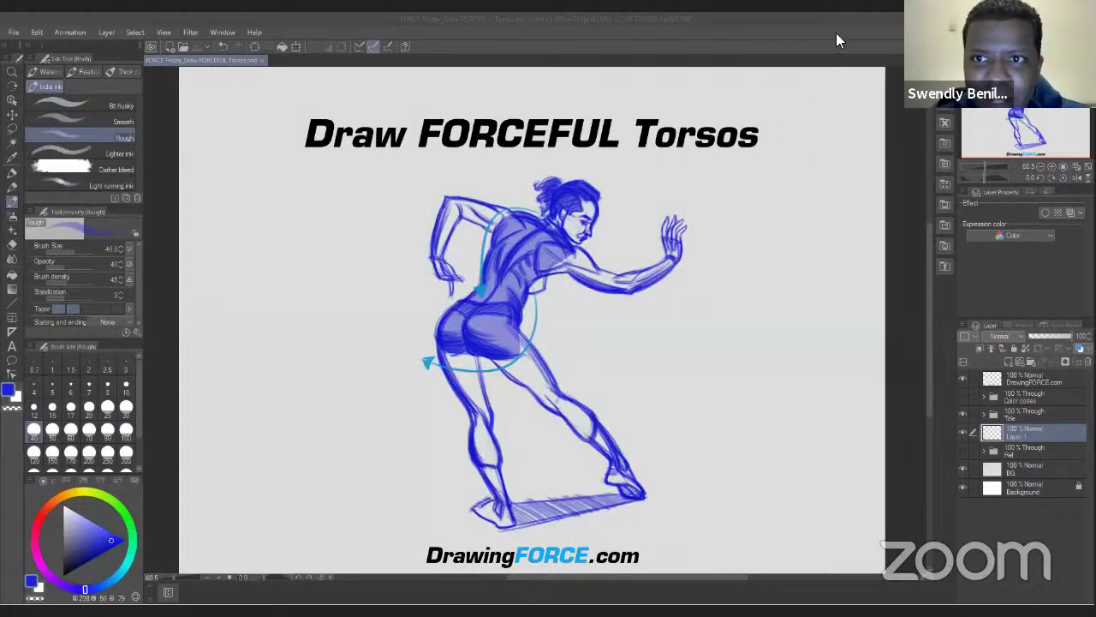
Step: In Clip Studio Paint, hide the Title folder and show the Ref folder with the kickboxer photo
{"action": "left_click", "coordinate": [959, 414]}
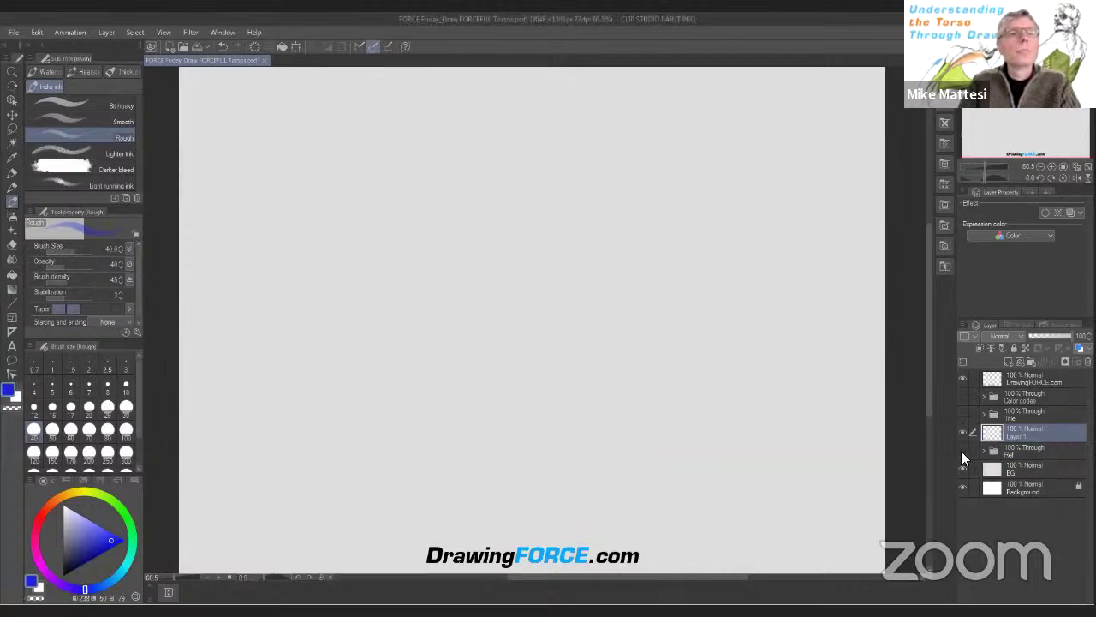
{"action": "left_click", "coordinate": [961, 451]}
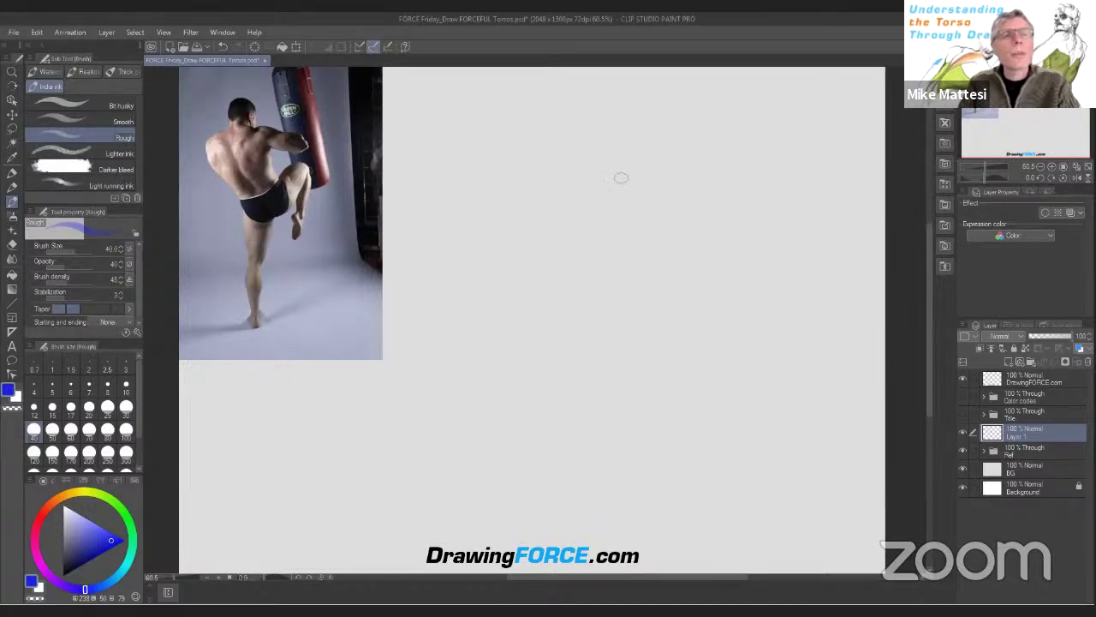
Step: Sketch the kickboxer's upper torso force in blue as a C-shaped curve across the shoulders and down the back, reinforced with repeated strokes
{"action": "left_click_drag", "start_coordinate": [617, 161], "coordinate": [526, 167]}
{"action": "mouse_move", "coordinate": [638, 163]}
{"action": "left_mouse_down"}
{"action": "mouse_move", "coordinate": [504, 202]}
{"action": "mouse_move", "coordinate": [526, 203]}
{"action": "mouse_move", "coordinate": [517, 203]}
{"action": "mouse_move", "coordinate": [617, 295]}
{"action": "left_mouse_up"}
{"action": "mouse_move", "coordinate": [497, 189]}
{"action": "left_mouse_down"}
{"action": "mouse_move", "coordinate": [617, 295]}
{"action": "mouse_move", "coordinate": [637, 296]}
{"action": "left_mouse_up"}
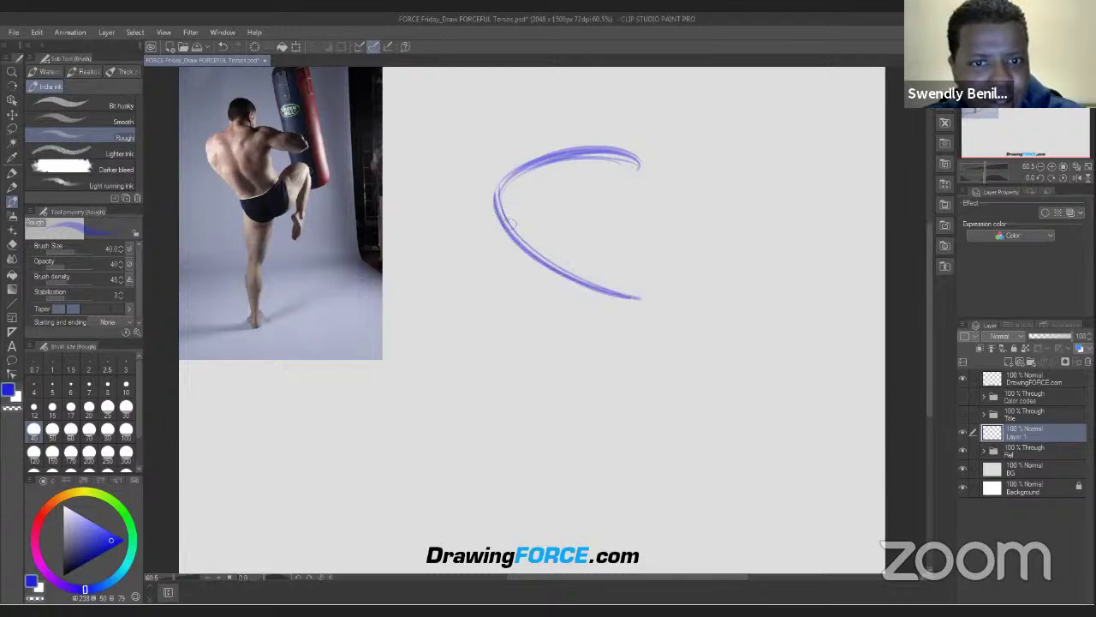
{"action": "mouse_move", "coordinate": [511, 224]}
{"action": "left_mouse_down"}
{"action": "mouse_move", "coordinate": [559, 262]}
{"action": "mouse_move", "coordinate": [631, 291]}
{"action": "mouse_move", "coordinate": [555, 259]}
{"action": "mouse_move", "coordinate": [582, 257]}
{"action": "left_mouse_up"}
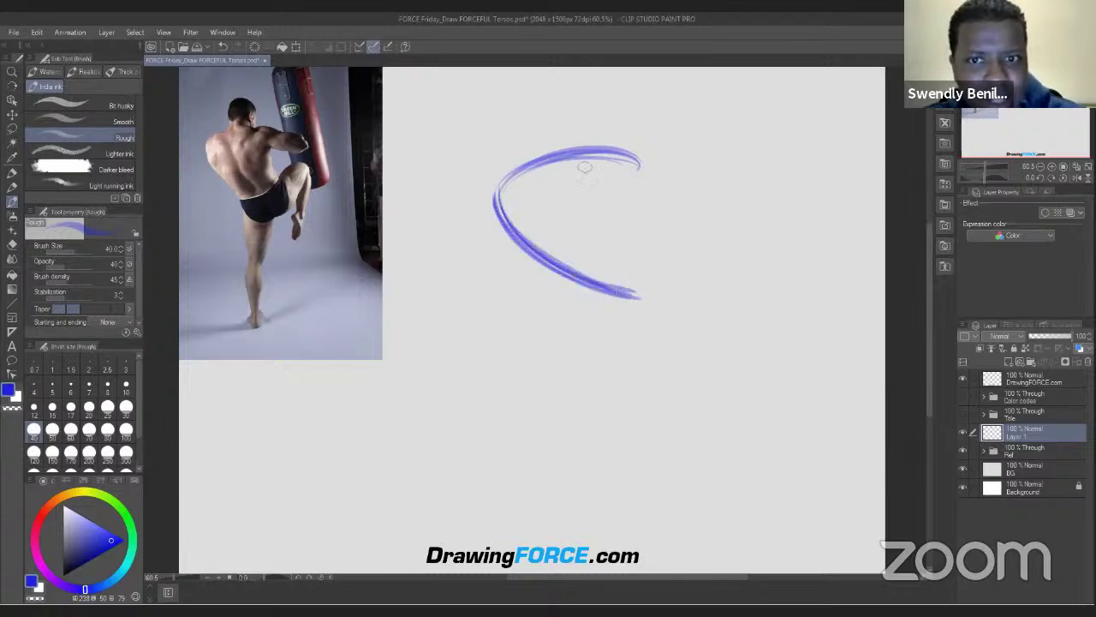
{"action": "mouse_move", "coordinate": [638, 155]}
{"action": "left_mouse_down"}
{"action": "mouse_move", "coordinate": [565, 152]}
{"action": "mouse_move", "coordinate": [495, 205]}
{"action": "mouse_move", "coordinate": [623, 289]}
{"action": "left_mouse_up"}
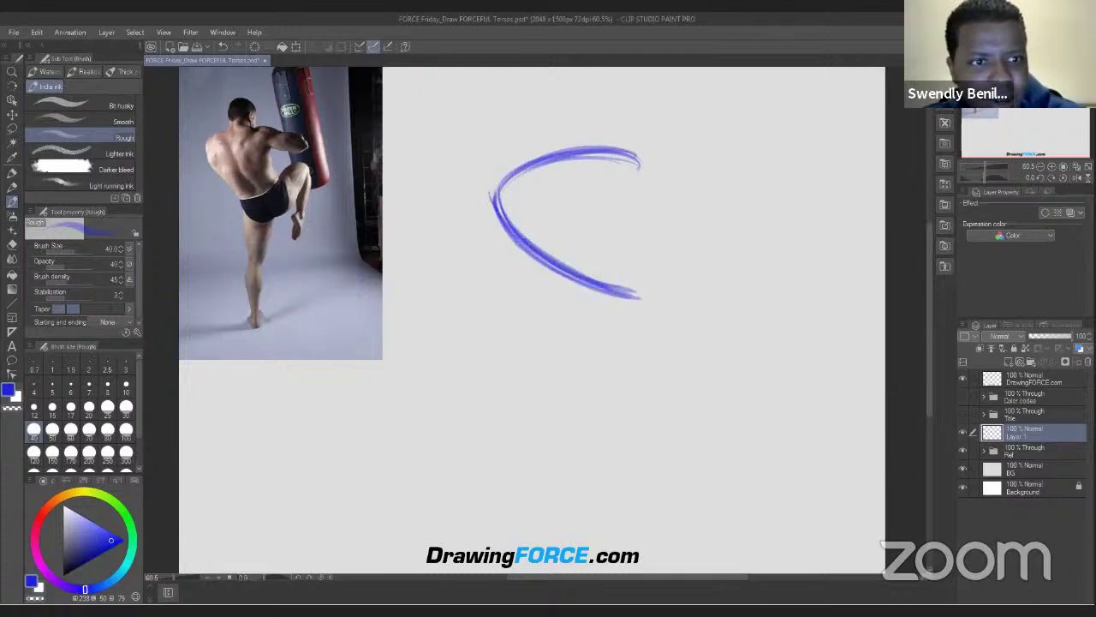
{"action": "mouse_move", "coordinate": [495, 197]}
{"action": "left_mouse_down"}
{"action": "mouse_move", "coordinate": [597, 281]}
{"action": "mouse_move", "coordinate": [623, 289]}
{"action": "left_mouse_up"}
Step: Extend the back curve in blue into an S-shaped sweep toward the hip and curve it back underneath the pelvis
{"action": "left_click_drag", "start_coordinate": [533, 244], "coordinate": [699, 296]}
{"action": "mouse_move", "coordinate": [506, 207]}
{"action": "left_mouse_down"}
{"action": "mouse_move", "coordinate": [722, 334]}
{"action": "mouse_move", "coordinate": [638, 364]}
{"action": "left_mouse_up"}
{"action": "left_click_drag", "start_coordinate": [729, 317], "coordinate": [604, 358]}
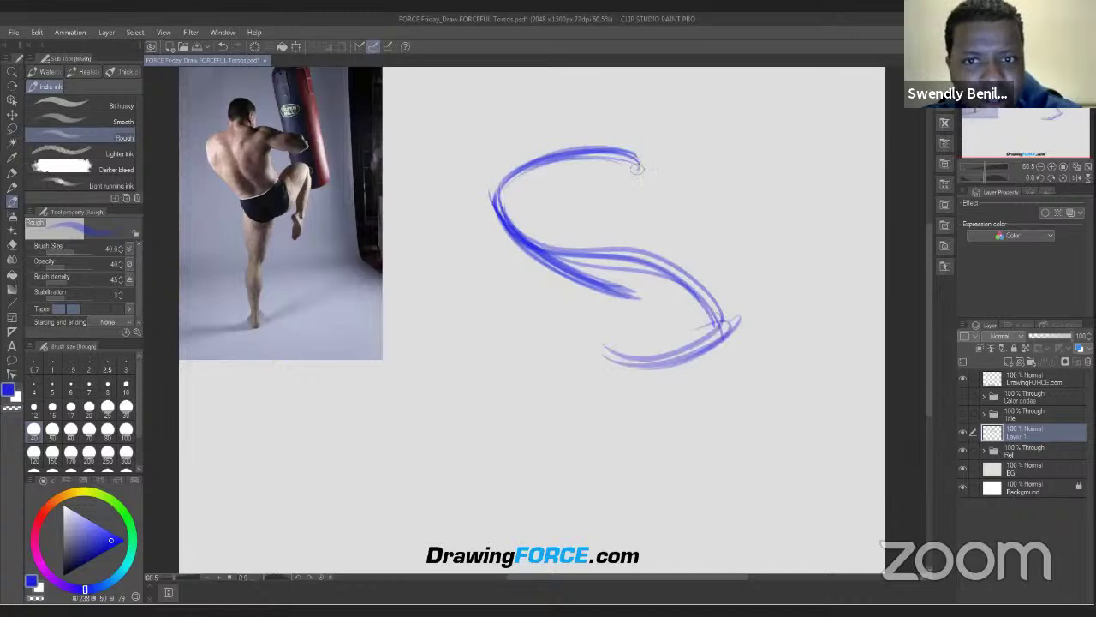
Step: Close the torso shape in blue with a side line from the waist to the pelvis base and another from the far shoulder to the waist
{"action": "mouse_move", "coordinate": [637, 168]}
{"action": "left_mouse_down"}
{"action": "mouse_move", "coordinate": [502, 214]}
{"action": "mouse_move", "coordinate": [664, 298]}
{"action": "left_mouse_up"}
{"action": "mouse_move", "coordinate": [610, 252]}
{"action": "left_mouse_down"}
{"action": "mouse_move", "coordinate": [725, 341]}
{"action": "mouse_move", "coordinate": [625, 370]}
{"action": "left_mouse_up"}
{"action": "mouse_move", "coordinate": [567, 271]}
{"action": "left_mouse_down"}
{"action": "mouse_move", "coordinate": [606, 346]}
{"action": "mouse_move", "coordinate": [668, 366]}
{"action": "left_mouse_up"}
{"action": "left_click_drag", "start_coordinate": [581, 291], "coordinate": [688, 333]}
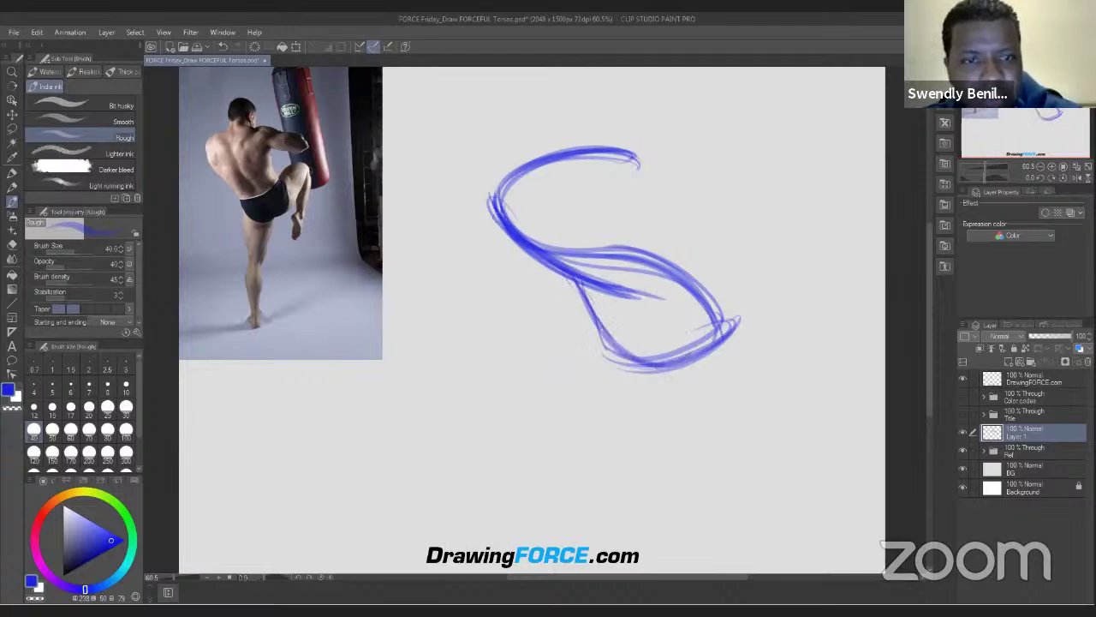
{"action": "left_click_drag", "start_coordinate": [488, 194], "coordinate": [602, 286]}
{"action": "mouse_move", "coordinate": [623, 160]}
{"action": "left_mouse_down"}
{"action": "mouse_move", "coordinate": [664, 270]}
{"action": "mouse_move", "coordinate": [654, 231]}
{"action": "mouse_move", "coordinate": [667, 257]}
{"action": "left_mouse_up"}
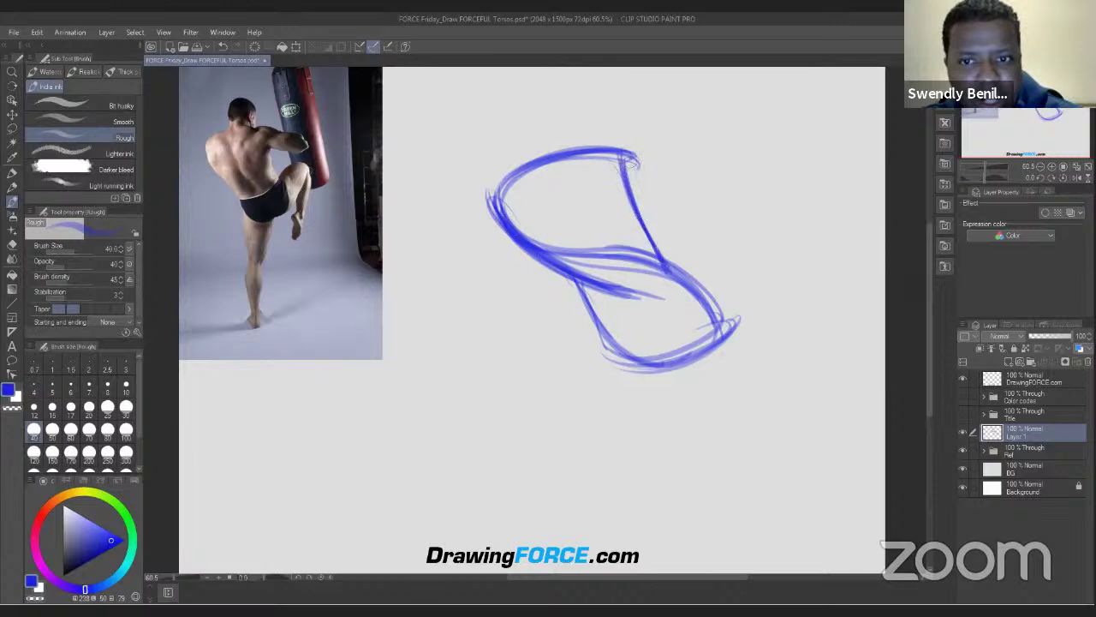
{"action": "left_click_drag", "start_coordinate": [622, 154], "coordinate": [667, 266]}
Step: Reinforce the pelvis contour in blue around the outer hip, along the underside and up the opposite side to the waist
{"action": "mouse_move", "coordinate": [576, 151]}
{"action": "left_mouse_down"}
{"action": "mouse_move", "coordinate": [507, 211]}
{"action": "mouse_move", "coordinate": [606, 294]}
{"action": "mouse_move", "coordinate": [711, 298]}
{"action": "left_mouse_up"}
{"action": "left_click_drag", "start_coordinate": [613, 255], "coordinate": [715, 334]}
{"action": "left_click_drag", "start_coordinate": [702, 290], "coordinate": [723, 367]}
{"action": "left_click_drag", "start_coordinate": [639, 250], "coordinate": [725, 334]}
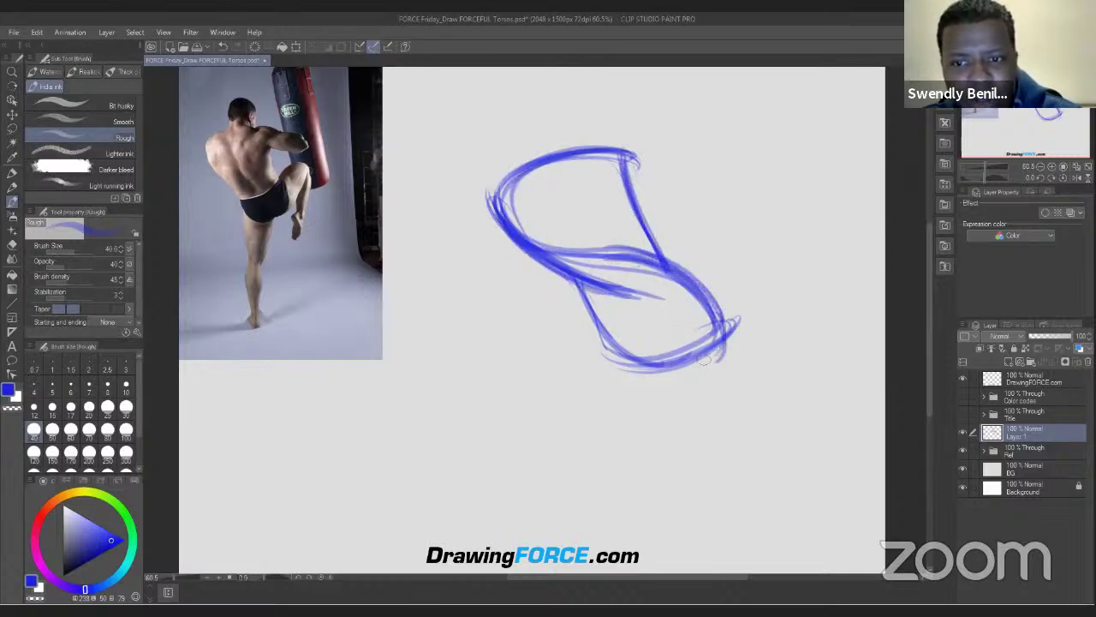
{"action": "mouse_move", "coordinate": [661, 248]}
{"action": "left_mouse_down"}
{"action": "mouse_move", "coordinate": [713, 339]}
{"action": "mouse_move", "coordinate": [608, 359]}
{"action": "left_mouse_up"}
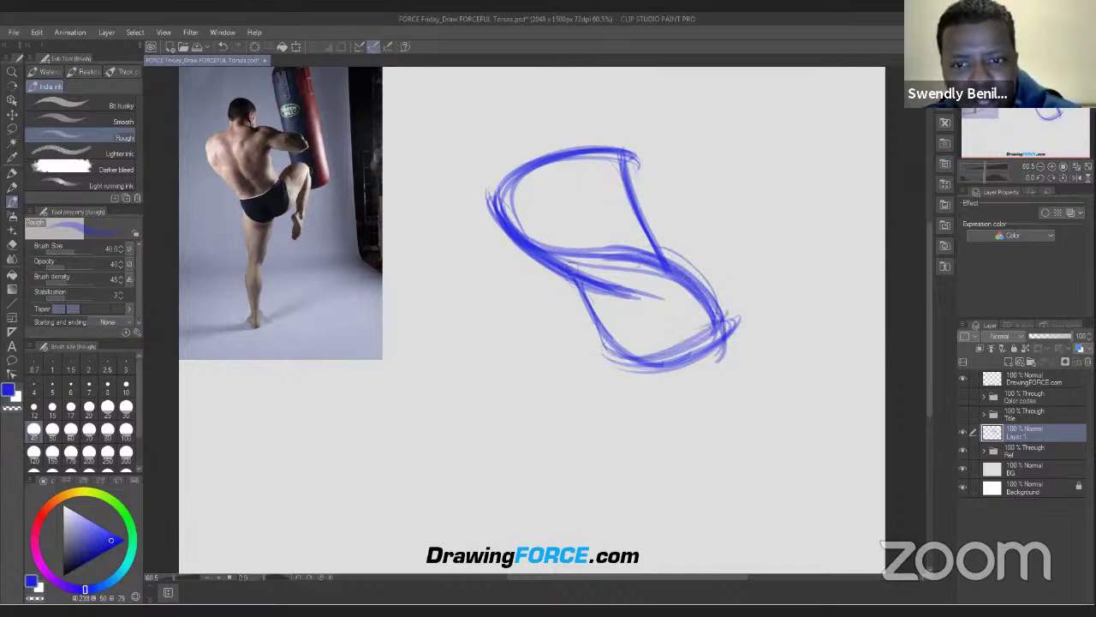
{"action": "left_click_drag", "start_coordinate": [579, 291], "coordinate": [638, 372]}
{"action": "left_click_drag", "start_coordinate": [735, 335], "coordinate": [607, 355]}
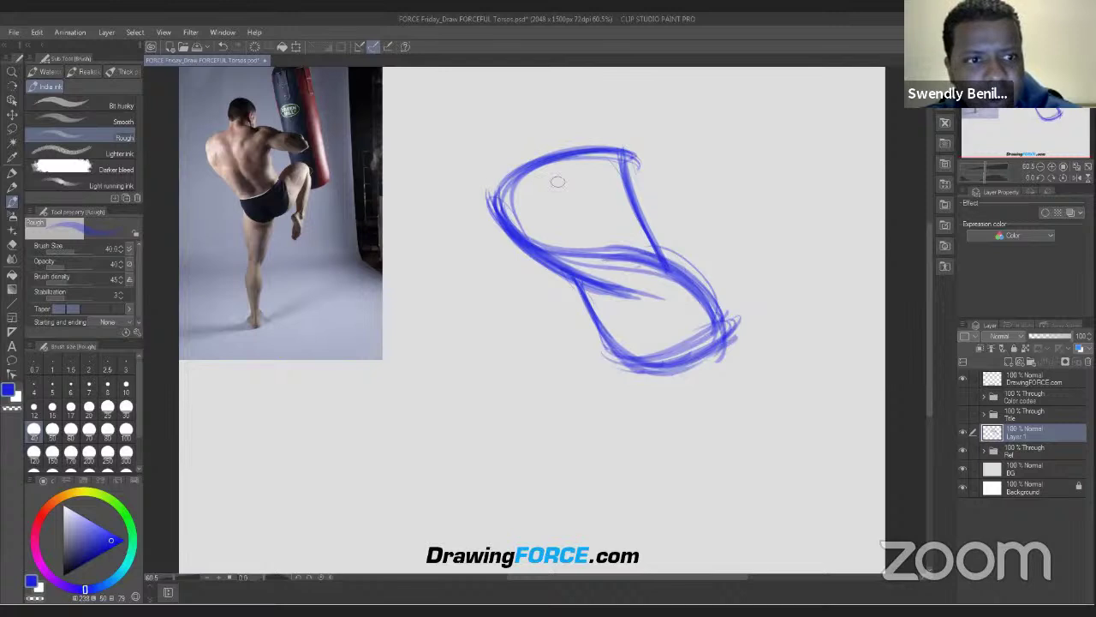
Step: Draw the spine as a curved blue centre line from the shoulders through the waist to the pelvis base, marking its distance from the back's near edge
{"action": "left_click_drag", "start_coordinate": [553, 180], "coordinate": [575, 225]}
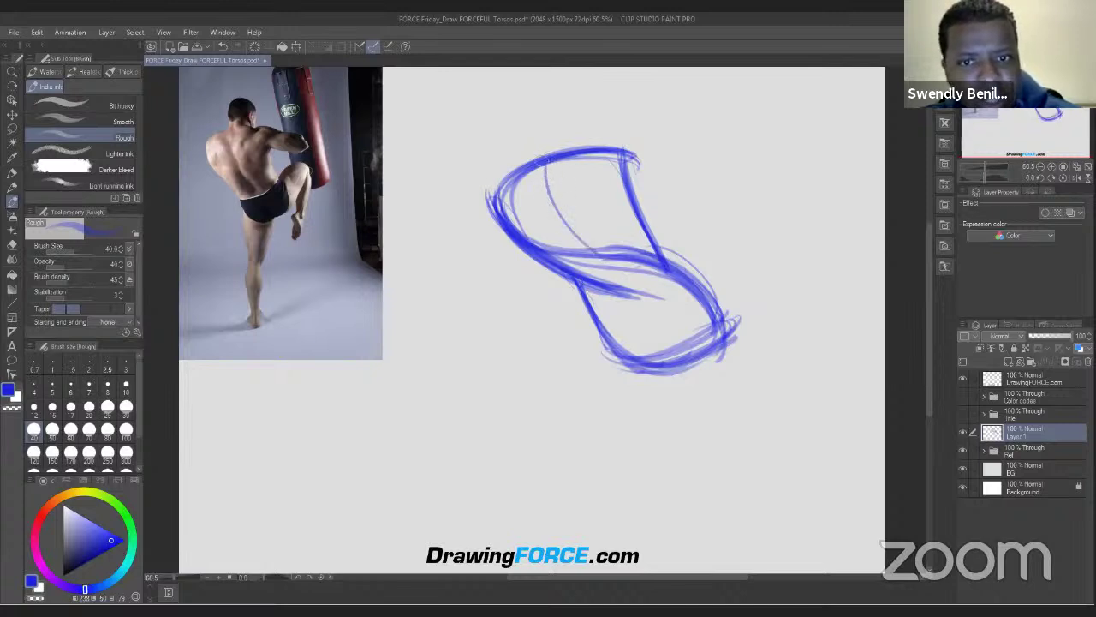
{"action": "left_click_drag", "start_coordinate": [545, 167], "coordinate": [618, 274]}
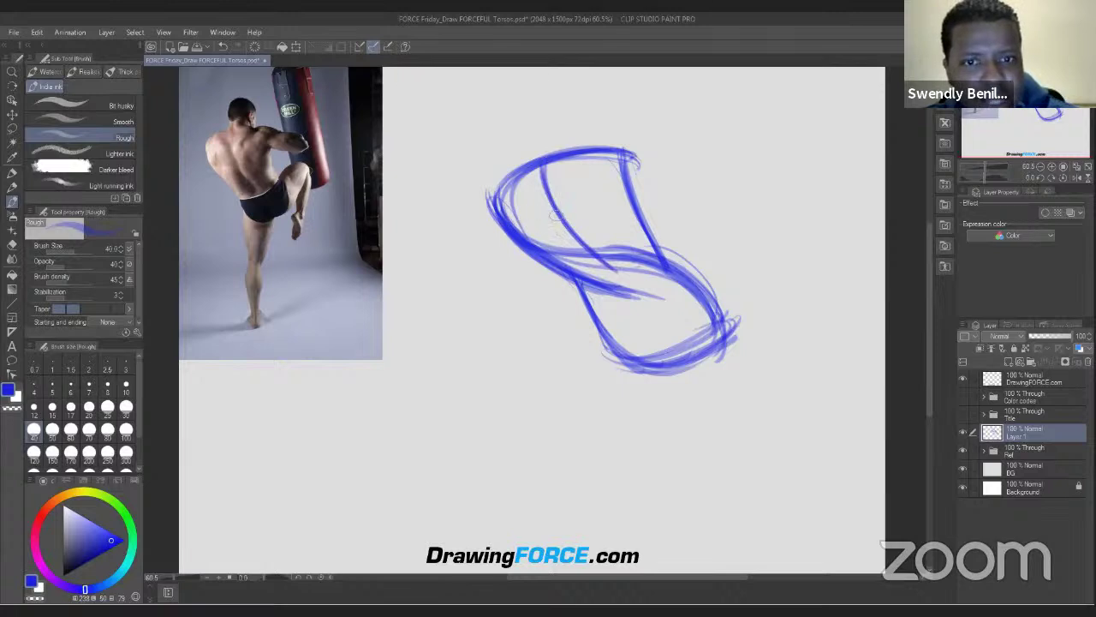
{"action": "mouse_move", "coordinate": [555, 215]}
{"action": "left_mouse_down"}
{"action": "mouse_move", "coordinate": [519, 226]}
{"action": "mouse_move", "coordinate": [551, 217]}
{"action": "mouse_move", "coordinate": [543, 210]}
{"action": "left_mouse_up"}
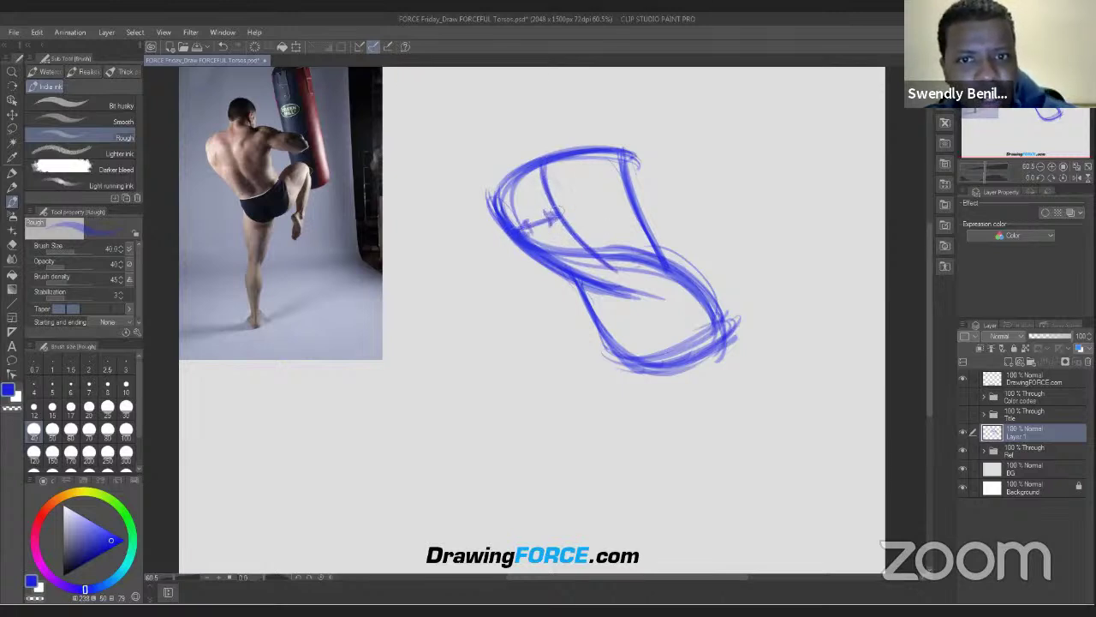
{"action": "mouse_move", "coordinate": [544, 166]}
{"action": "left_mouse_down"}
{"action": "mouse_move", "coordinate": [630, 283]}
{"action": "mouse_move", "coordinate": [581, 248]}
{"action": "mouse_move", "coordinate": [620, 280]}
{"action": "mouse_move", "coordinate": [601, 264]}
{"action": "left_mouse_up"}
{"action": "left_click_drag", "start_coordinate": [543, 201], "coordinate": [647, 319]}
{"action": "left_click_drag", "start_coordinate": [604, 271], "coordinate": [681, 360]}
{"action": "mouse_move", "coordinate": [630, 301]}
{"action": "left_mouse_down"}
{"action": "mouse_move", "coordinate": [700, 359]}
{"action": "mouse_move", "coordinate": [672, 335]}
{"action": "mouse_move", "coordinate": [670, 353]}
{"action": "left_mouse_up"}
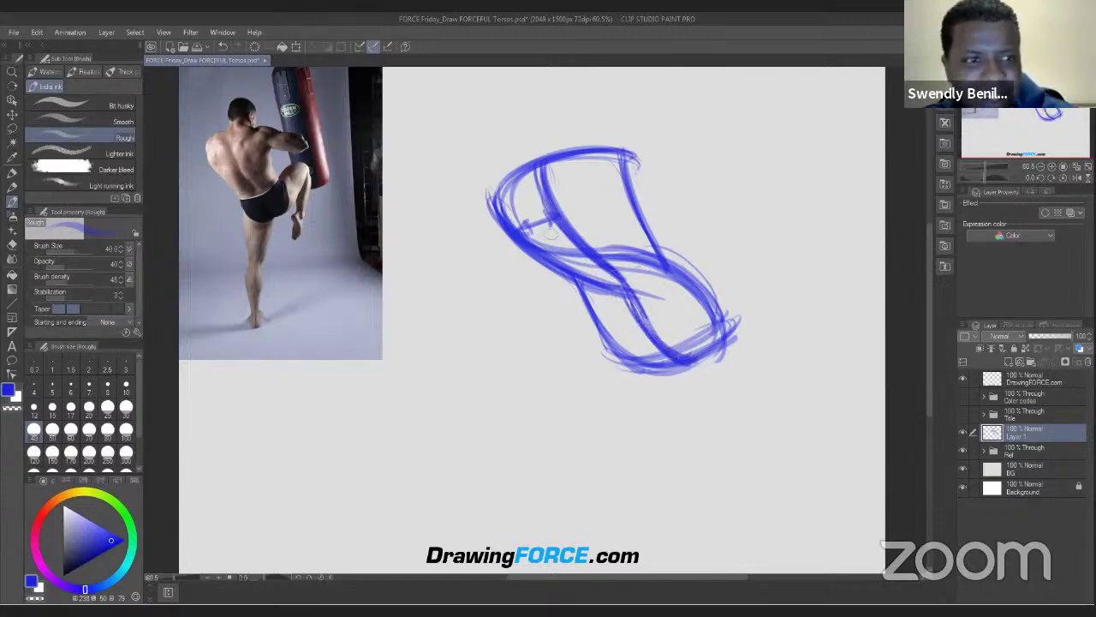
Step: Wrap a blue waistband ellipse around the top of the pelvis and strengthen the near back edge and pelvis outline
{"action": "mouse_move", "coordinate": [670, 293]}
{"action": "left_mouse_down"}
{"action": "mouse_move", "coordinate": [596, 308]}
{"action": "mouse_move", "coordinate": [658, 306]}
{"action": "mouse_move", "coordinate": [668, 259]}
{"action": "mouse_move", "coordinate": [677, 267]}
{"action": "mouse_move", "coordinate": [582, 306]}
{"action": "left_mouse_up"}
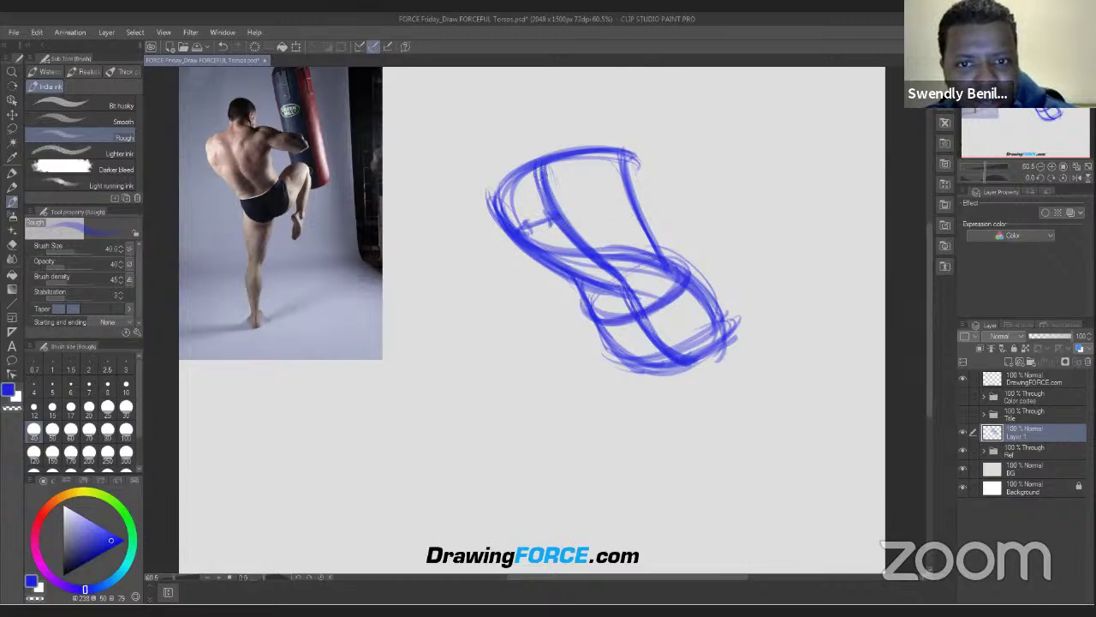
{"action": "left_click_drag", "start_coordinate": [496, 214], "coordinate": [591, 286]}
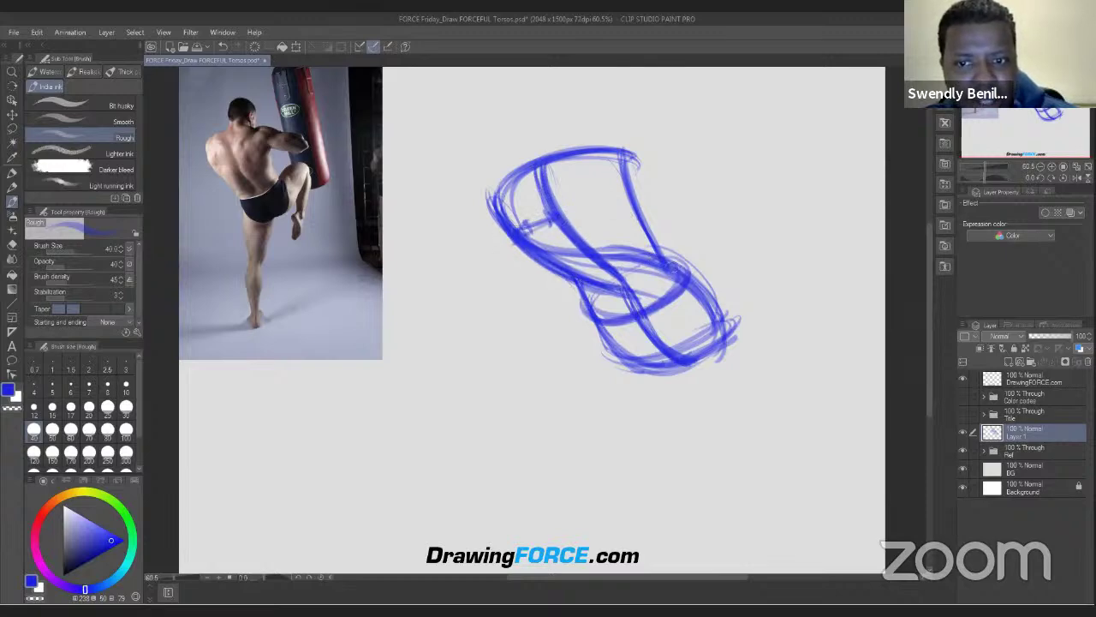
{"action": "mouse_move", "coordinate": [673, 260]}
{"action": "left_mouse_down"}
{"action": "mouse_move", "coordinate": [707, 344]}
{"action": "mouse_move", "coordinate": [618, 367]}
{"action": "left_mouse_up"}
{"action": "left_click_drag", "start_coordinate": [719, 334], "coordinate": [600, 352]}
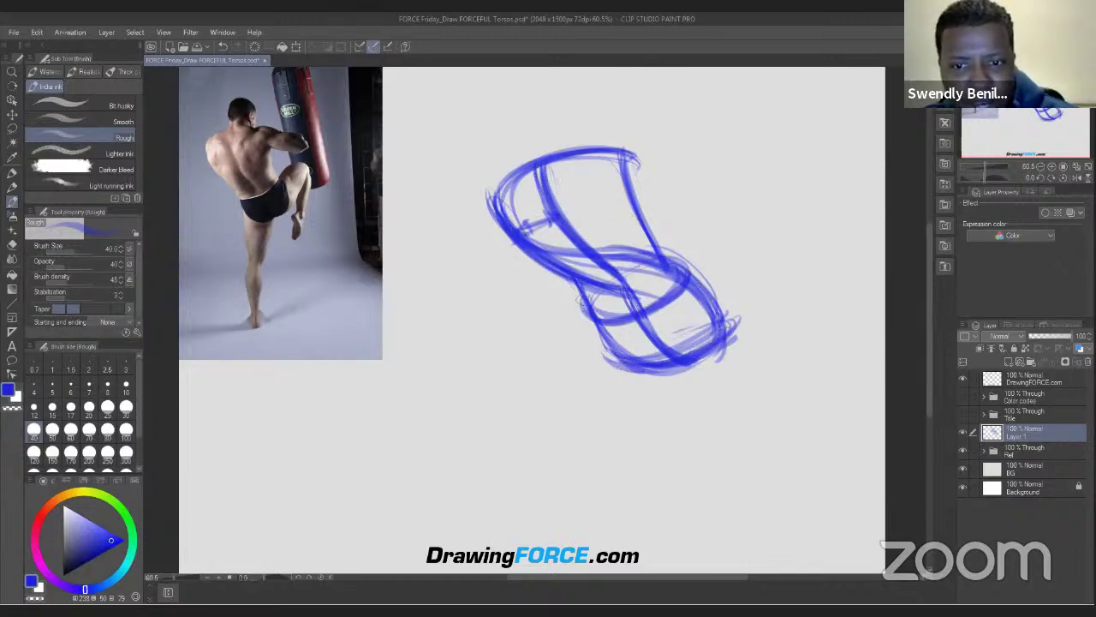
{"action": "mouse_move", "coordinate": [581, 301]}
{"action": "left_mouse_down"}
{"action": "mouse_move", "coordinate": [641, 364]}
{"action": "mouse_move", "coordinate": [663, 371]}
{"action": "left_mouse_up"}
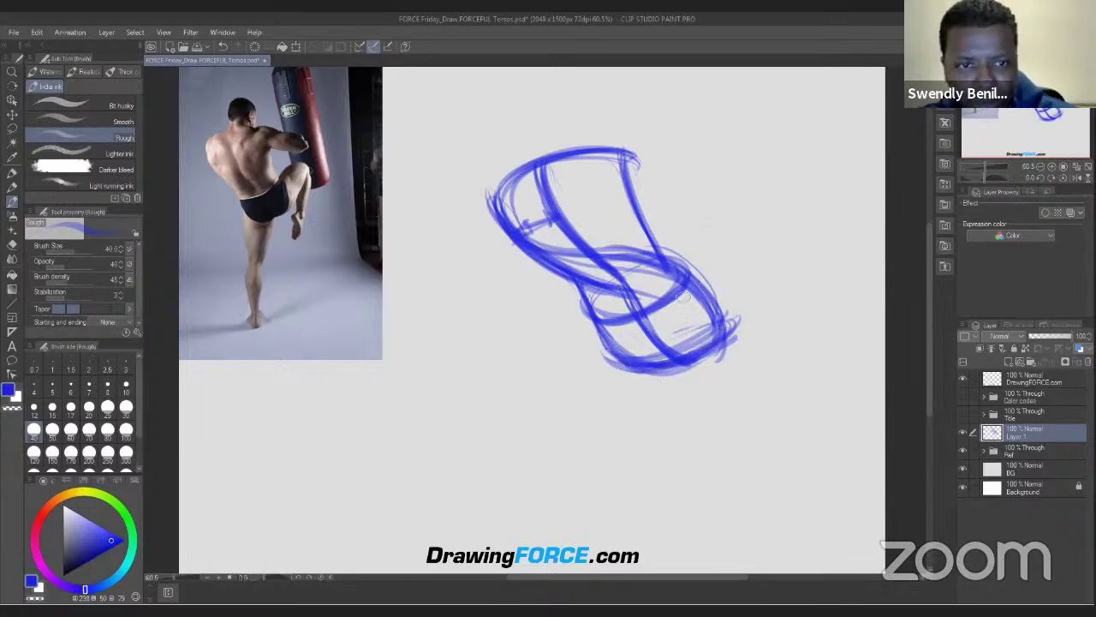
{"action": "mouse_move", "coordinate": [661, 262]}
{"action": "left_mouse_down"}
{"action": "mouse_move", "coordinate": [719, 360]}
{"action": "mouse_move", "coordinate": [681, 369]}
{"action": "left_mouse_up"}
{"action": "left_click_drag", "start_coordinate": [719, 336], "coordinate": [604, 377]}
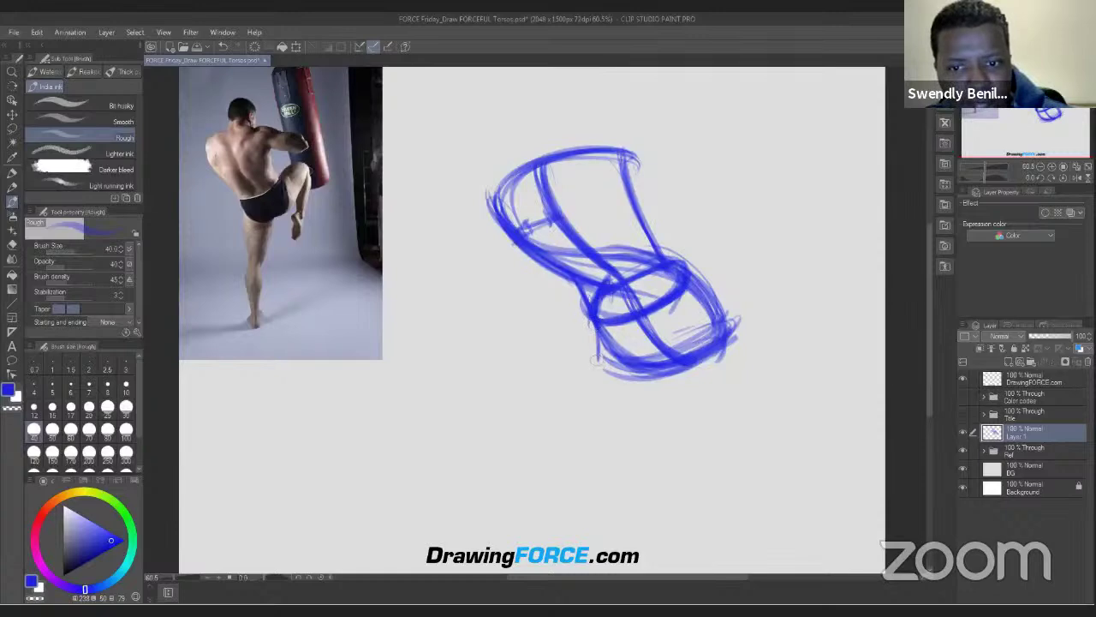
Step: Sketch the standing leg's thigh in blue with a bold outer curve and a lighter inner line down to the knee
{"action": "mouse_move", "coordinate": [592, 335]}
{"action": "left_mouse_down"}
{"action": "mouse_move", "coordinate": [601, 423]}
{"action": "mouse_move", "coordinate": [597, 393]}
{"action": "left_mouse_up"}
{"action": "left_click_drag", "start_coordinate": [591, 326], "coordinate": [627, 454]}
{"action": "left_click_drag", "start_coordinate": [646, 409], "coordinate": [639, 454]}
{"action": "left_click_drag", "start_coordinate": [655, 358], "coordinate": [639, 455]}
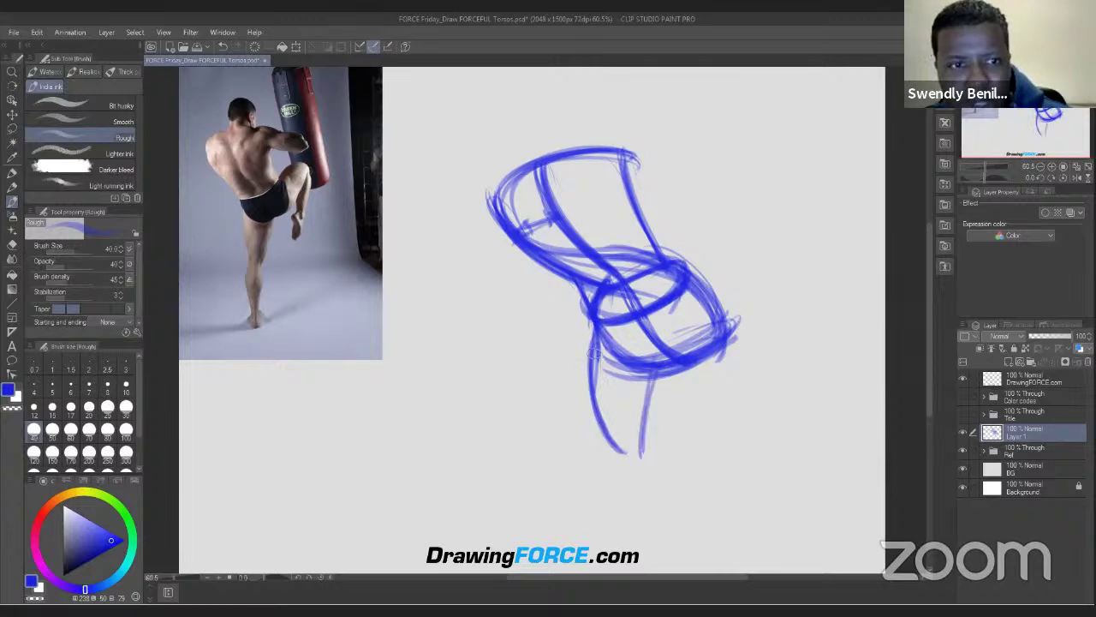
{"action": "left_click_drag", "start_coordinate": [590, 327], "coordinate": [621, 450]}
{"action": "mouse_move", "coordinate": [591, 333]}
{"action": "left_mouse_down"}
{"action": "mouse_move", "coordinate": [607, 382]}
{"action": "mouse_move", "coordinate": [601, 423]}
{"action": "mouse_move", "coordinate": [592, 407]}
{"action": "mouse_move", "coordinate": [624, 449]}
{"action": "left_mouse_up"}
{"action": "left_click_drag", "start_coordinate": [644, 451], "coordinate": [648, 462]}
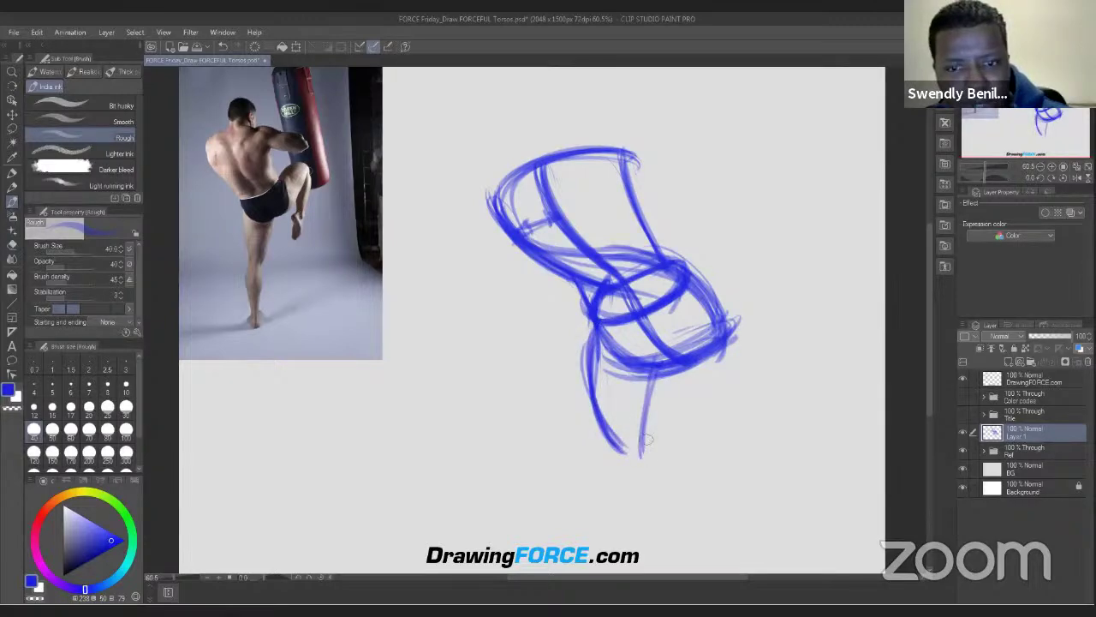
Step: Extend the standing leg below the knee in blue, curving the calf and shin lines down toward the ankle
{"action": "mouse_move", "coordinate": [648, 415]}
{"action": "left_mouse_down"}
{"action": "mouse_move", "coordinate": [642, 469]}
{"action": "mouse_move", "coordinate": [646, 440]}
{"action": "mouse_move", "coordinate": [642, 464]}
{"action": "mouse_move", "coordinate": [622, 469]}
{"action": "mouse_move", "coordinate": [622, 535]}
{"action": "left_mouse_up"}
{"action": "left_click_drag", "start_coordinate": [617, 459], "coordinate": [634, 555]}
{"action": "left_click_drag", "start_coordinate": [646, 470], "coordinate": [635, 556]}
{"action": "left_click_drag", "start_coordinate": [608, 461], "coordinate": [635, 562]}
{"action": "mouse_move", "coordinate": [605, 437]}
{"action": "left_mouse_down"}
{"action": "mouse_move", "coordinate": [620, 461]}
{"action": "mouse_move", "coordinate": [603, 407]}
{"action": "mouse_move", "coordinate": [625, 470]}
{"action": "left_mouse_up"}
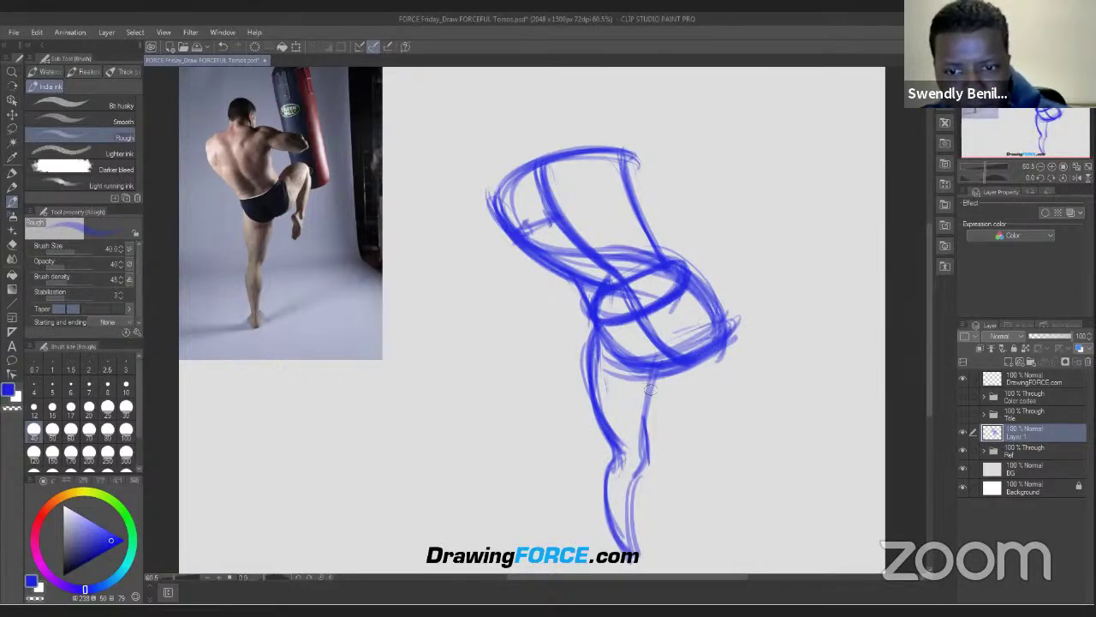
{"action": "mouse_move", "coordinate": [649, 387]}
{"action": "left_mouse_down"}
{"action": "mouse_move", "coordinate": [630, 501]}
{"action": "mouse_move", "coordinate": [610, 514]}
{"action": "mouse_move", "coordinate": [636, 572]}
{"action": "left_mouse_up"}
{"action": "left_click_drag", "start_coordinate": [641, 524], "coordinate": [632, 572]}
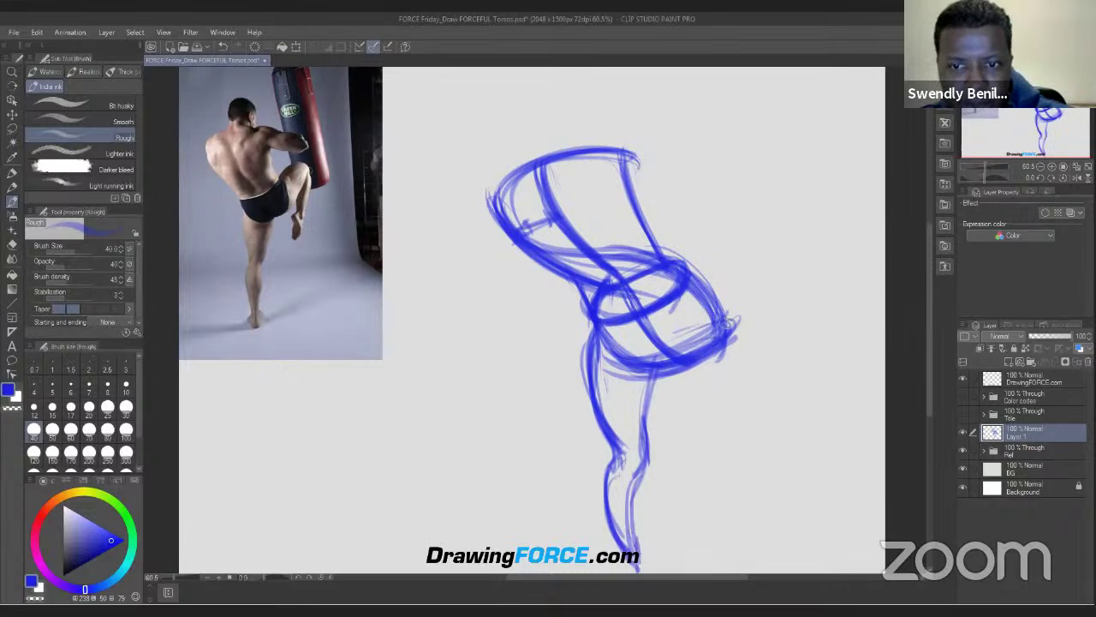
Step: Darken the bottom of the pelvis, the lower end of the centre line and the outer hip corner with repeated blue strokes
{"action": "mouse_move", "coordinate": [683, 362]}
{"action": "left_mouse_down"}
{"action": "mouse_move", "coordinate": [621, 390]}
{"action": "mouse_move", "coordinate": [615, 382]}
{"action": "left_mouse_up"}
{"action": "mouse_move", "coordinate": [644, 335]}
{"action": "left_mouse_down"}
{"action": "mouse_move", "coordinate": [686, 376]}
{"action": "mouse_move", "coordinate": [714, 360]}
{"action": "left_mouse_up"}
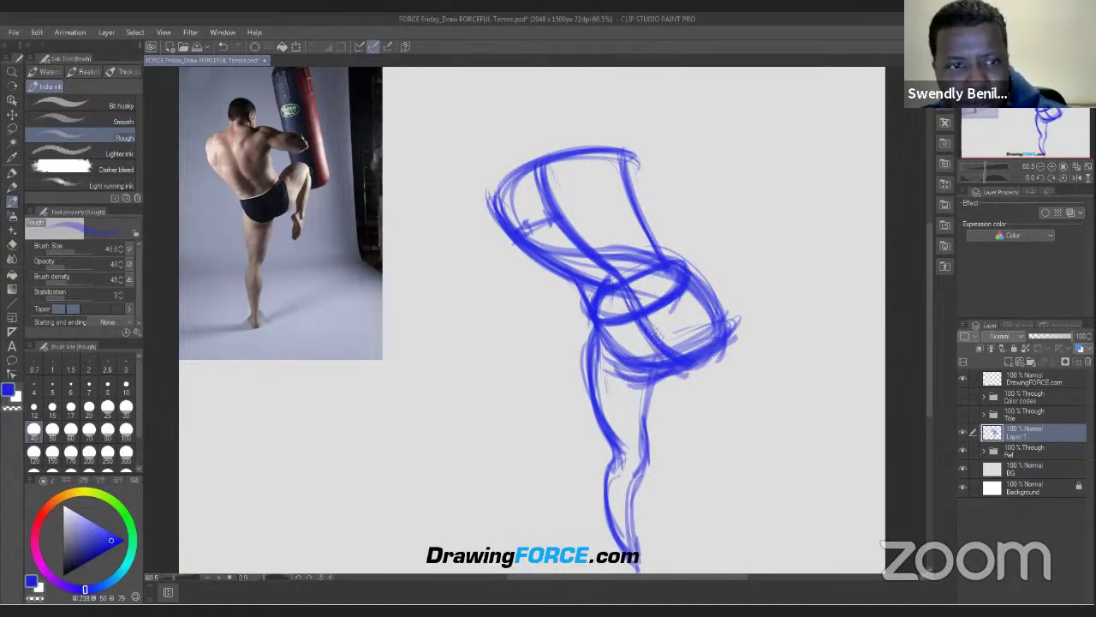
{"action": "mouse_move", "coordinate": [647, 338]}
{"action": "left_mouse_down"}
{"action": "mouse_move", "coordinate": [708, 366]}
{"action": "mouse_move", "coordinate": [716, 355]}
{"action": "left_mouse_up"}
{"action": "left_click_drag", "start_coordinate": [730, 336], "coordinate": [723, 292]}
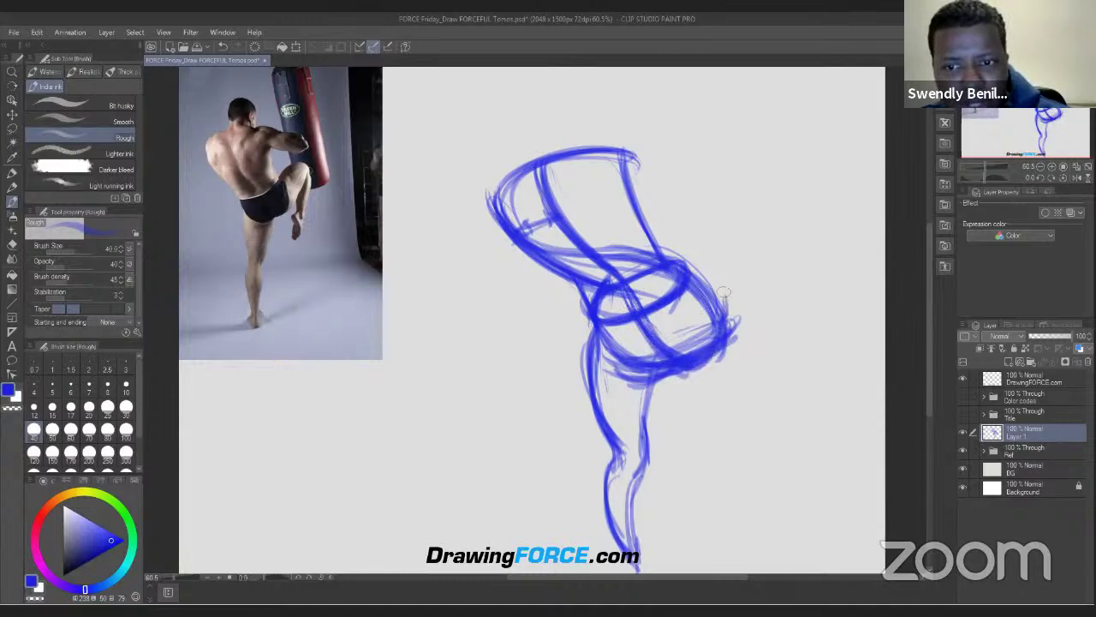
{"action": "left_click_drag", "start_coordinate": [649, 331], "coordinate": [679, 356]}
{"action": "left_click_drag", "start_coordinate": [721, 320], "coordinate": [728, 336]}
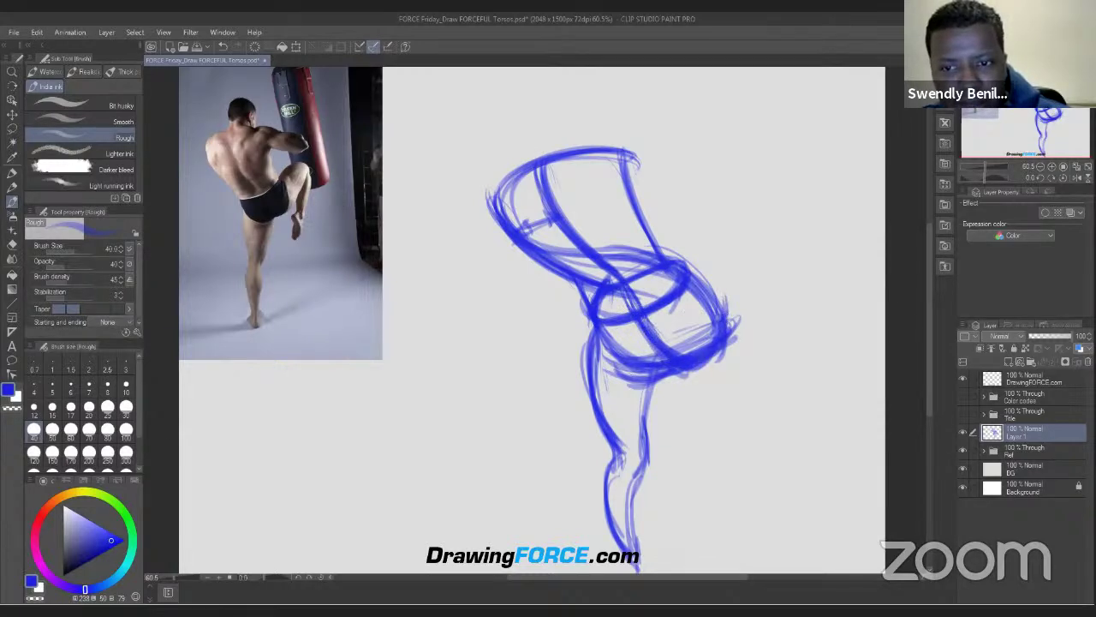
{"action": "left_click_drag", "start_coordinate": [654, 344], "coordinate": [668, 358]}
{"action": "left_click_drag", "start_coordinate": [727, 294], "coordinate": [716, 364]}
Step: Sketch the raised leg in blue, arching the thigh from the hip over the bent knee and down the shin, with an inner calf line
{"action": "mouse_move", "coordinate": [691, 276]}
{"action": "left_mouse_down"}
{"action": "mouse_move", "coordinate": [762, 210]}
{"action": "mouse_move", "coordinate": [769, 243]}
{"action": "mouse_move", "coordinate": [752, 230]}
{"action": "mouse_move", "coordinate": [744, 362]}
{"action": "left_mouse_up"}
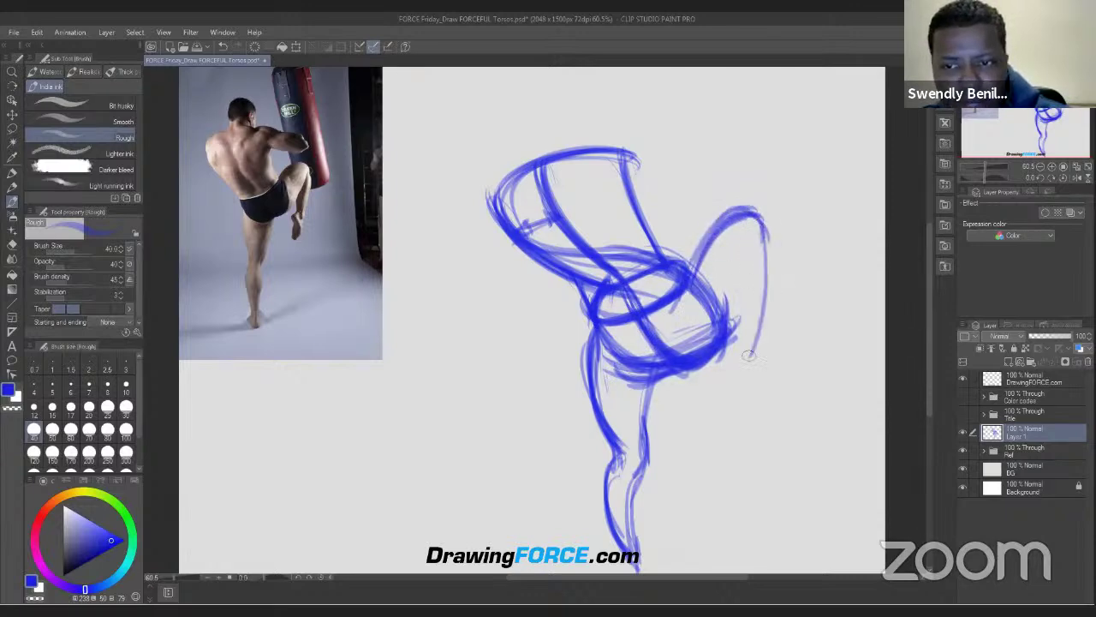
{"action": "left_click_drag", "start_coordinate": [763, 225], "coordinate": [739, 370]}
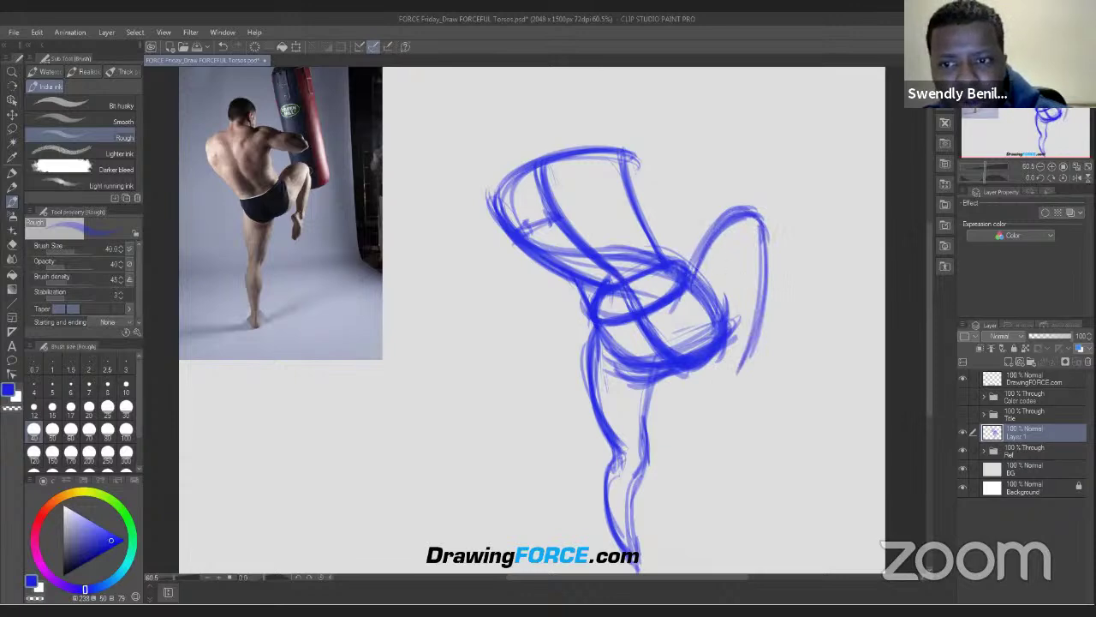
{"action": "left_click_drag", "start_coordinate": [696, 272], "coordinate": [760, 210]}
{"action": "left_click_drag", "start_coordinate": [764, 221], "coordinate": [739, 360]}
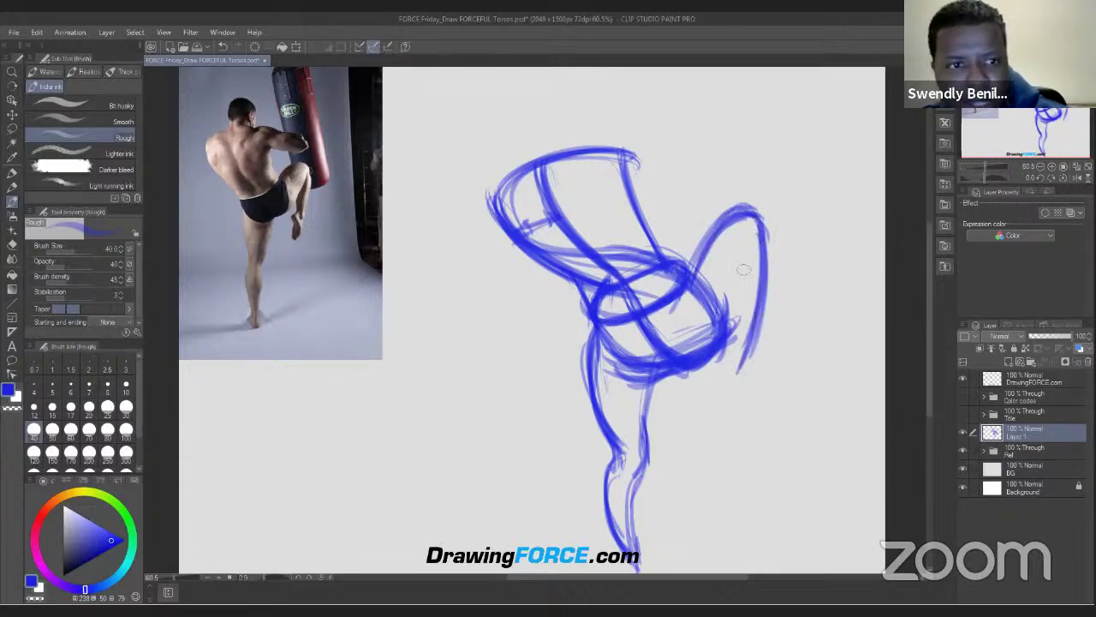
{"action": "mouse_move", "coordinate": [755, 246]}
{"action": "left_mouse_down"}
{"action": "mouse_move", "coordinate": [725, 338]}
{"action": "mouse_move", "coordinate": [752, 241]}
{"action": "mouse_move", "coordinate": [728, 341]}
{"action": "mouse_move", "coordinate": [738, 303]}
{"action": "mouse_move", "coordinate": [733, 329]}
{"action": "left_mouse_up"}
{"action": "left_click_drag", "start_coordinate": [754, 241], "coordinate": [737, 291]}
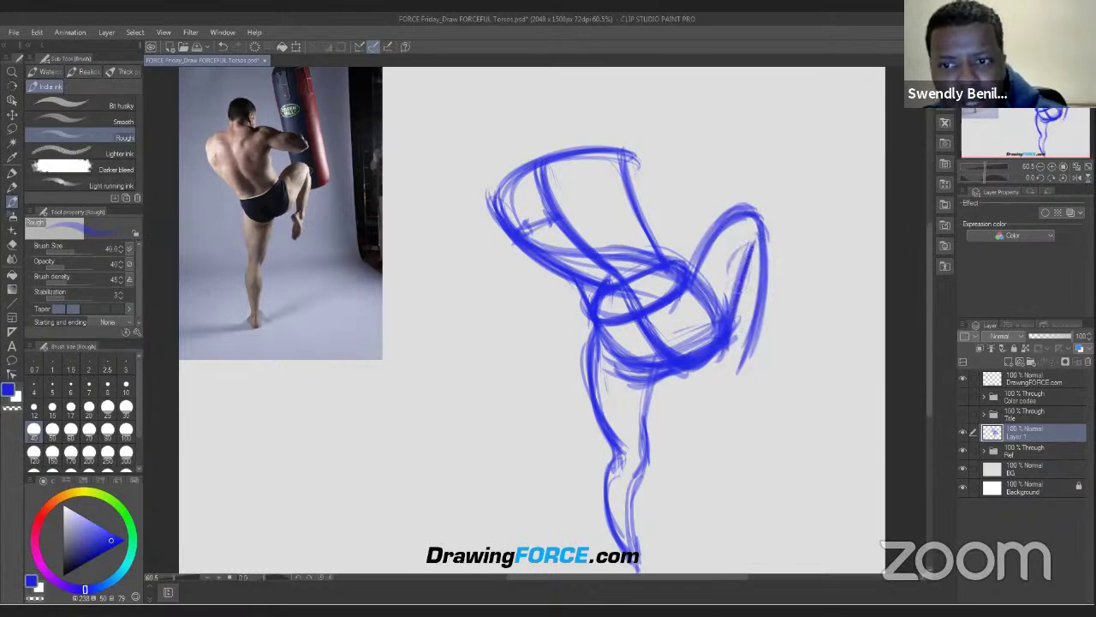
{"action": "left_click_drag", "start_coordinate": [748, 243], "coordinate": [719, 285]}
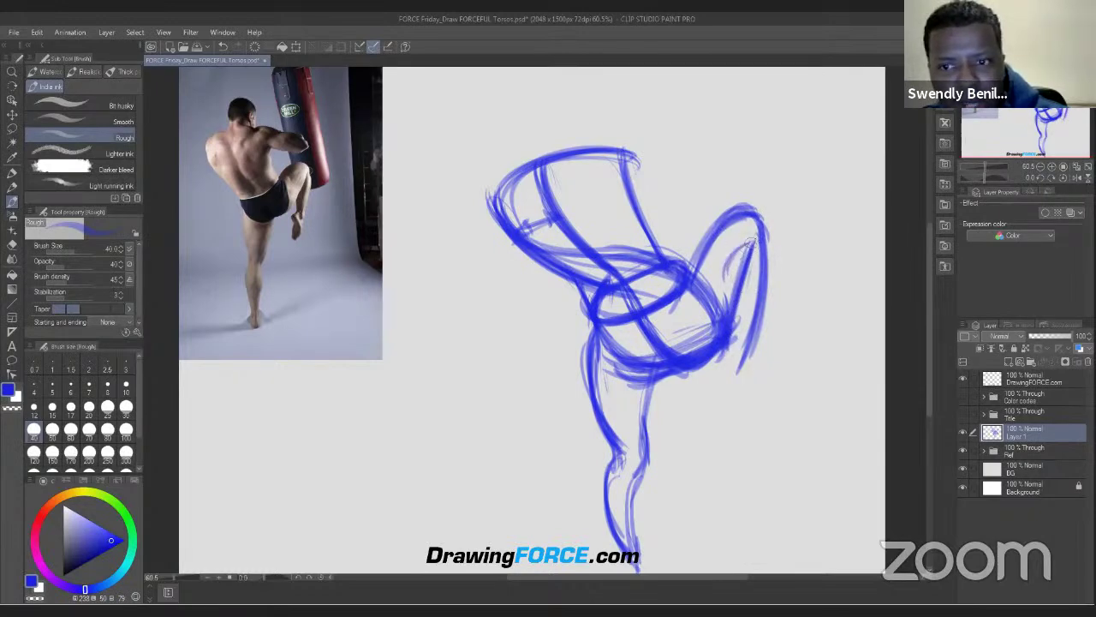
Step: Reinforce the raised lower leg in blue and add the ankle, heel and hanging foot beneath it
{"action": "mouse_move", "coordinate": [754, 240]}
{"action": "left_mouse_down"}
{"action": "mouse_move", "coordinate": [739, 301]}
{"action": "mouse_move", "coordinate": [730, 298]}
{"action": "mouse_move", "coordinate": [746, 241]}
{"action": "mouse_move", "coordinate": [738, 363]}
{"action": "left_mouse_up"}
{"action": "left_click_drag", "start_coordinate": [745, 307], "coordinate": [730, 374]}
{"action": "mouse_move", "coordinate": [766, 230]}
{"action": "left_mouse_down"}
{"action": "mouse_move", "coordinate": [747, 351]}
{"action": "mouse_move", "coordinate": [734, 350]}
{"action": "mouse_move", "coordinate": [735, 370]}
{"action": "mouse_move", "coordinate": [725, 369]}
{"action": "mouse_move", "coordinate": [740, 361]}
{"action": "left_mouse_up"}
{"action": "mouse_move", "coordinate": [762, 238]}
{"action": "left_mouse_down"}
{"action": "mouse_move", "coordinate": [744, 370]}
{"action": "mouse_move", "coordinate": [721, 364]}
{"action": "mouse_move", "coordinate": [716, 385]}
{"action": "left_mouse_up"}
{"action": "mouse_move", "coordinate": [749, 351]}
{"action": "left_mouse_down"}
{"action": "mouse_move", "coordinate": [709, 384]}
{"action": "mouse_move", "coordinate": [721, 380]}
{"action": "mouse_move", "coordinate": [742, 417]}
{"action": "mouse_move", "coordinate": [729, 429]}
{"action": "left_mouse_up"}
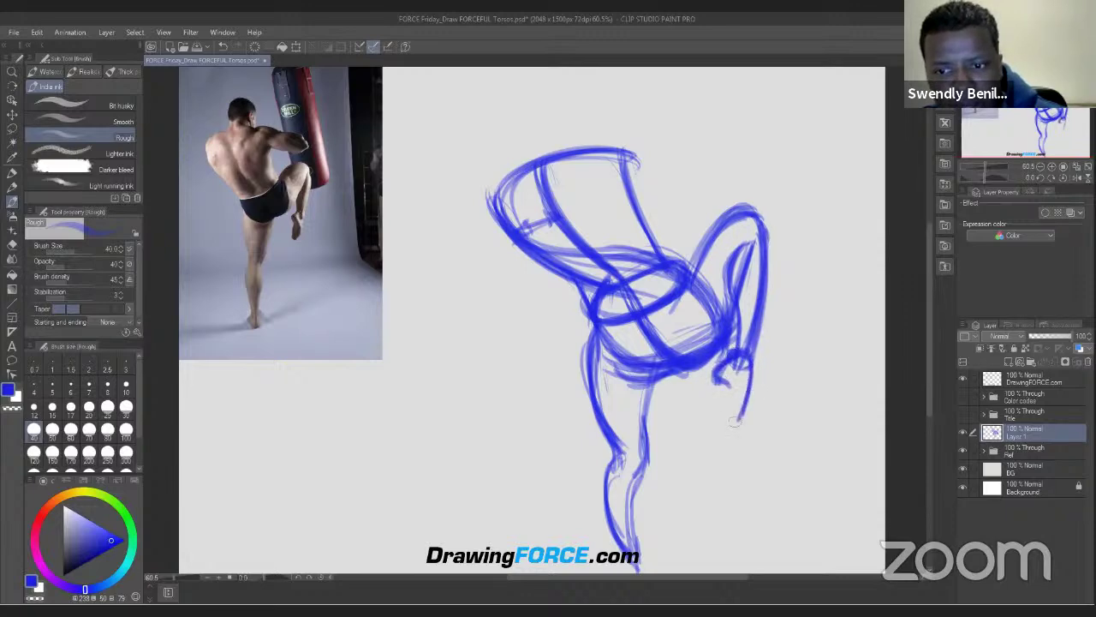
{"action": "left_click_drag", "start_coordinate": [745, 386], "coordinate": [714, 438]}
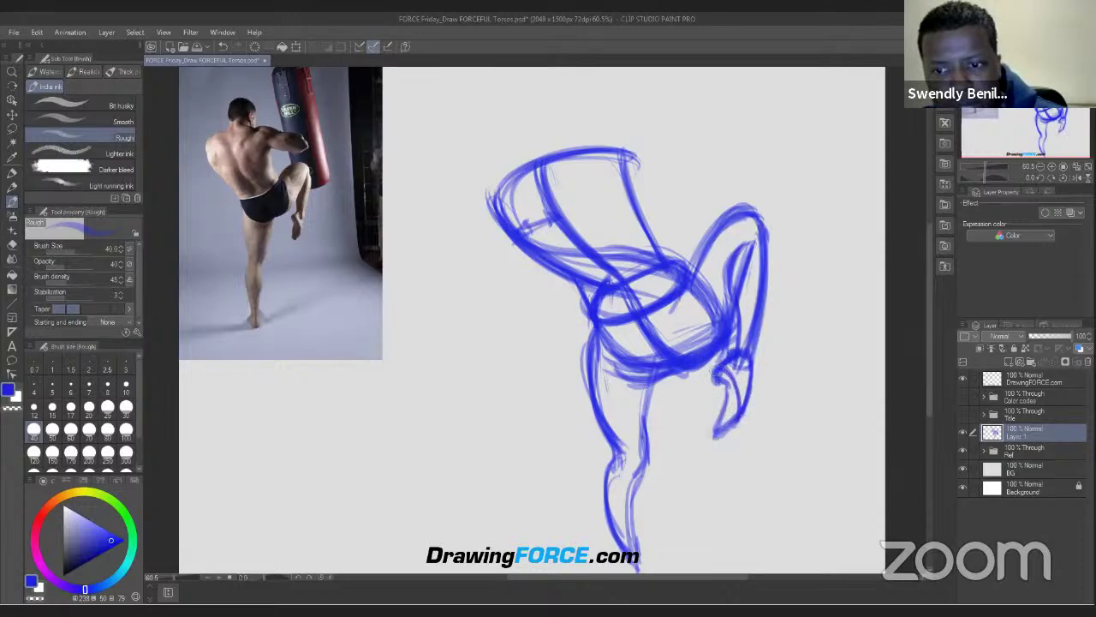
{"action": "mouse_move", "coordinate": [739, 370]}
{"action": "left_mouse_down"}
{"action": "mouse_move", "coordinate": [734, 397]}
{"action": "mouse_move", "coordinate": [739, 382]}
{"action": "mouse_move", "coordinate": [746, 405]}
{"action": "mouse_move", "coordinate": [736, 429]}
{"action": "mouse_move", "coordinate": [706, 440]}
{"action": "left_mouse_up"}
{"action": "left_click_drag", "start_coordinate": [767, 233], "coordinate": [759, 316]}
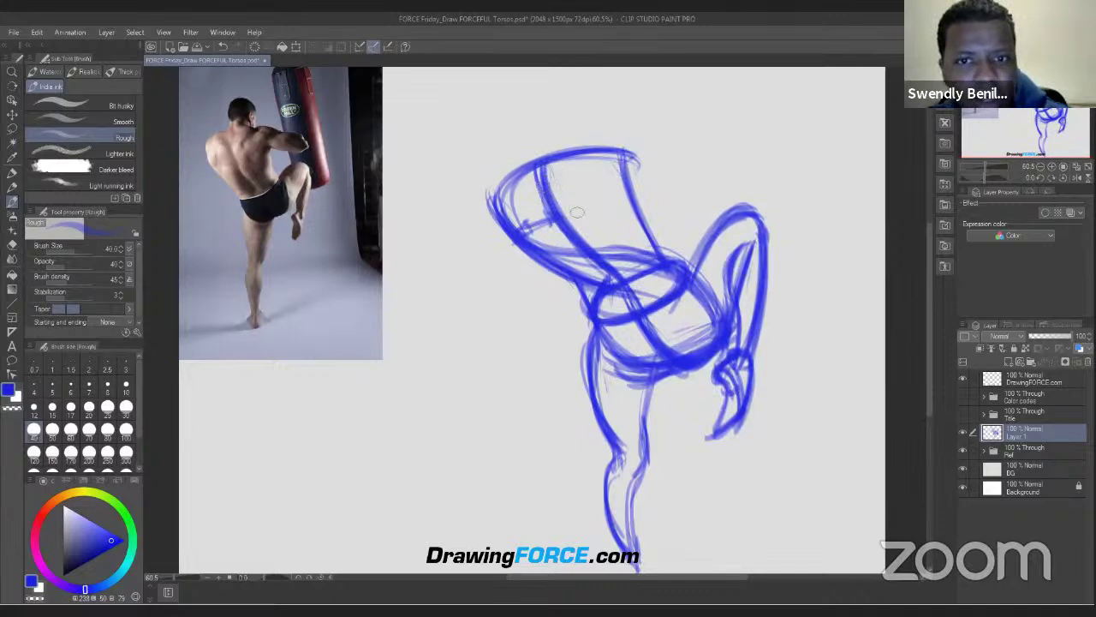
Step: Wrap blue cross-contours around the rib cage, completing an ellipse at the shoulders and adding curved bands above the waist
{"action": "left_click_drag", "start_coordinate": [612, 159], "coordinate": [514, 197]}
{"action": "mouse_move", "coordinate": [608, 164]}
{"action": "left_mouse_down"}
{"action": "mouse_move", "coordinate": [502, 203]}
{"action": "mouse_move", "coordinate": [534, 203]}
{"action": "mouse_move", "coordinate": [498, 195]}
{"action": "mouse_move", "coordinate": [497, 209]}
{"action": "mouse_move", "coordinate": [517, 211]}
{"action": "mouse_move", "coordinate": [483, 216]}
{"action": "mouse_move", "coordinate": [502, 218]}
{"action": "left_mouse_up"}
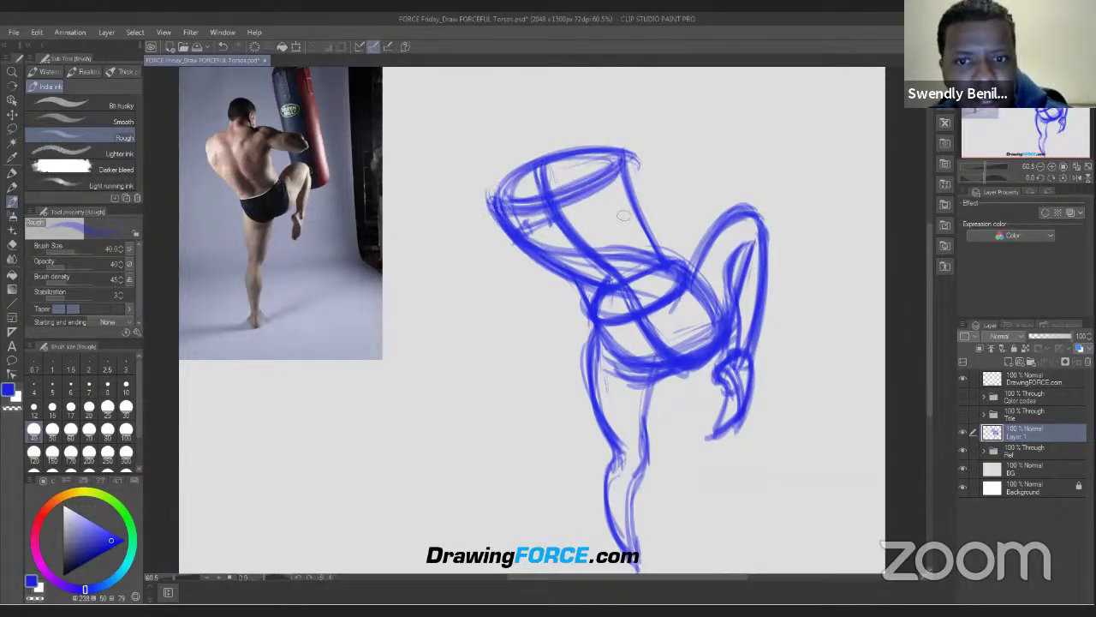
{"action": "left_click_drag", "start_coordinate": [622, 215], "coordinate": [551, 253]}
{"action": "mouse_move", "coordinate": [640, 190]}
{"action": "left_mouse_down"}
{"action": "mouse_move", "coordinate": [549, 262]}
{"action": "mouse_move", "coordinate": [529, 262]}
{"action": "left_mouse_up"}
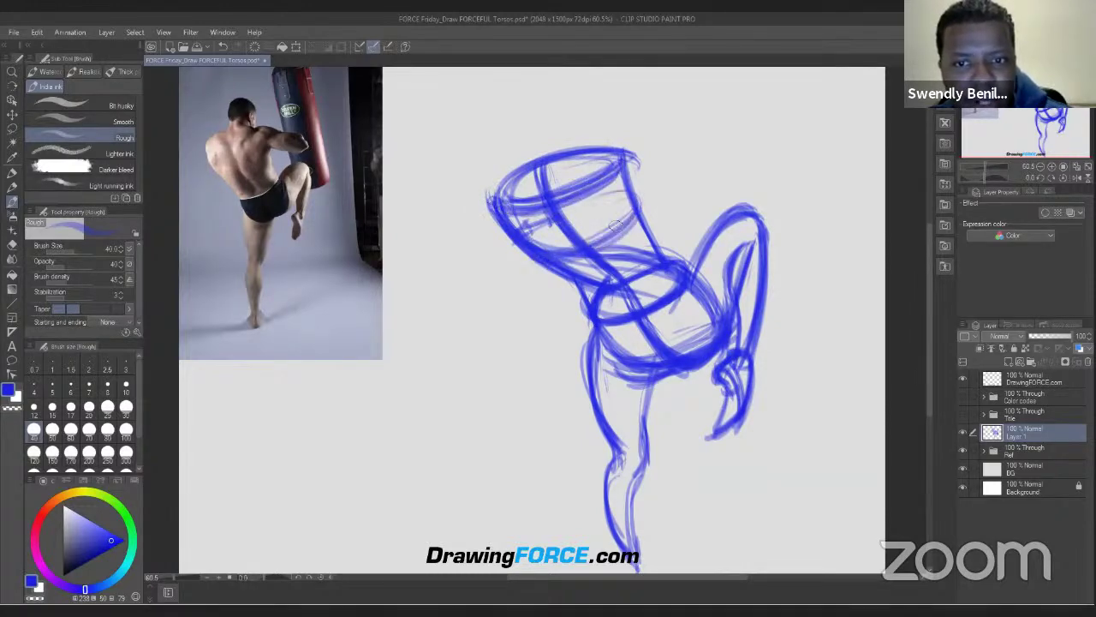
{"action": "left_click_drag", "start_coordinate": [637, 217], "coordinate": [555, 256]}
{"action": "left_click_drag", "start_coordinate": [642, 226], "coordinate": [561, 264]}
{"action": "left_click_drag", "start_coordinate": [641, 219], "coordinate": [517, 288]}
{"action": "left_click_drag", "start_coordinate": [598, 282], "coordinate": [548, 270]}
{"action": "left_click_drag", "start_coordinate": [618, 257], "coordinate": [567, 228]}
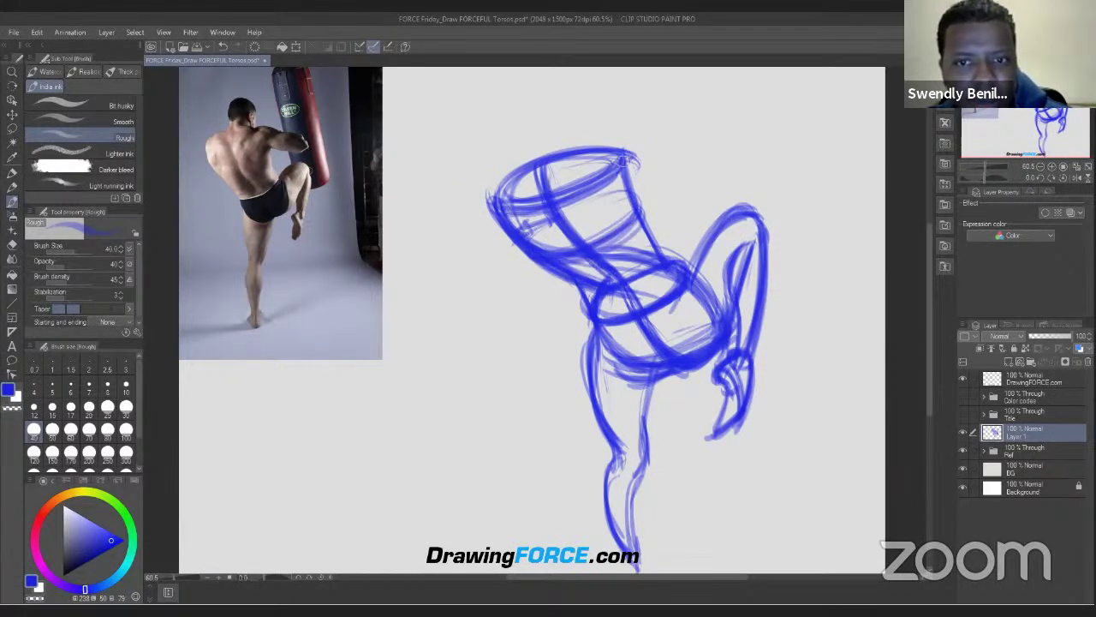
Step: Shade the elliptical top plane of the rib cage in blue and strengthen the torso's side edge and lower back line
{"action": "left_click_drag", "start_coordinate": [600, 182], "coordinate": [509, 209]}
{"action": "left_click_drag", "start_coordinate": [605, 160], "coordinate": [504, 206]}
{"action": "left_click_drag", "start_coordinate": [533, 170], "coordinate": [506, 202]}
{"action": "left_click_drag", "start_coordinate": [570, 159], "coordinate": [513, 205]}
{"action": "mouse_move", "coordinate": [606, 157]}
{"action": "left_mouse_down"}
{"action": "mouse_move", "coordinate": [578, 188]}
{"action": "mouse_move", "coordinate": [602, 185]}
{"action": "left_mouse_up"}
{"action": "left_click_drag", "start_coordinate": [574, 194], "coordinate": [526, 204]}
{"action": "left_click_drag", "start_coordinate": [619, 161], "coordinate": [614, 169]}
{"action": "left_click_drag", "start_coordinate": [502, 188], "coordinate": [485, 211]}
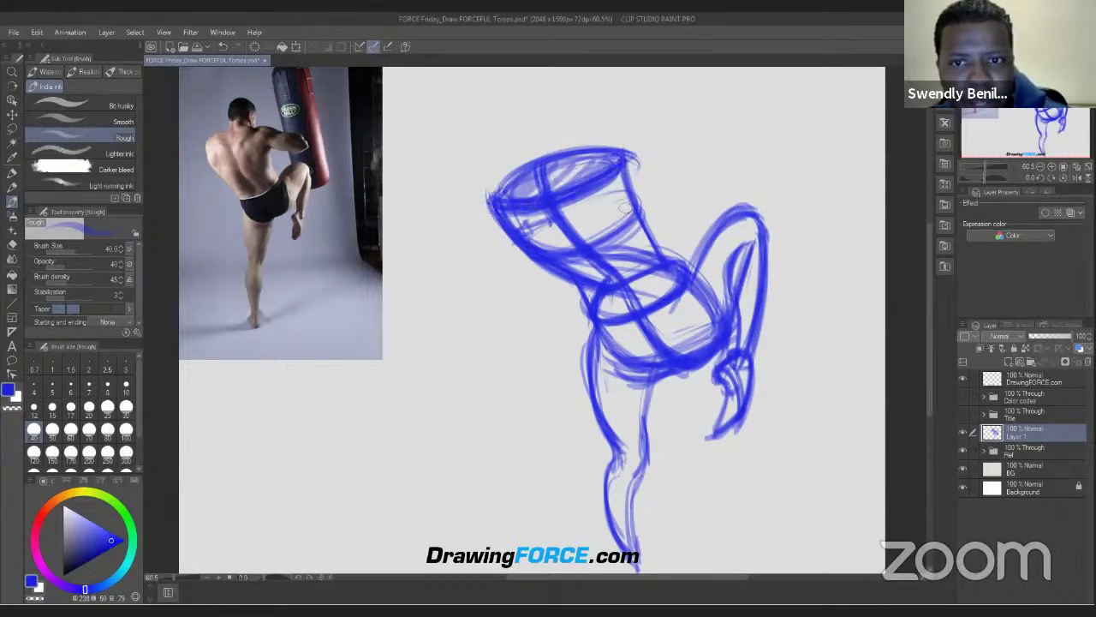
{"action": "left_click_drag", "start_coordinate": [635, 164], "coordinate": [656, 250]}
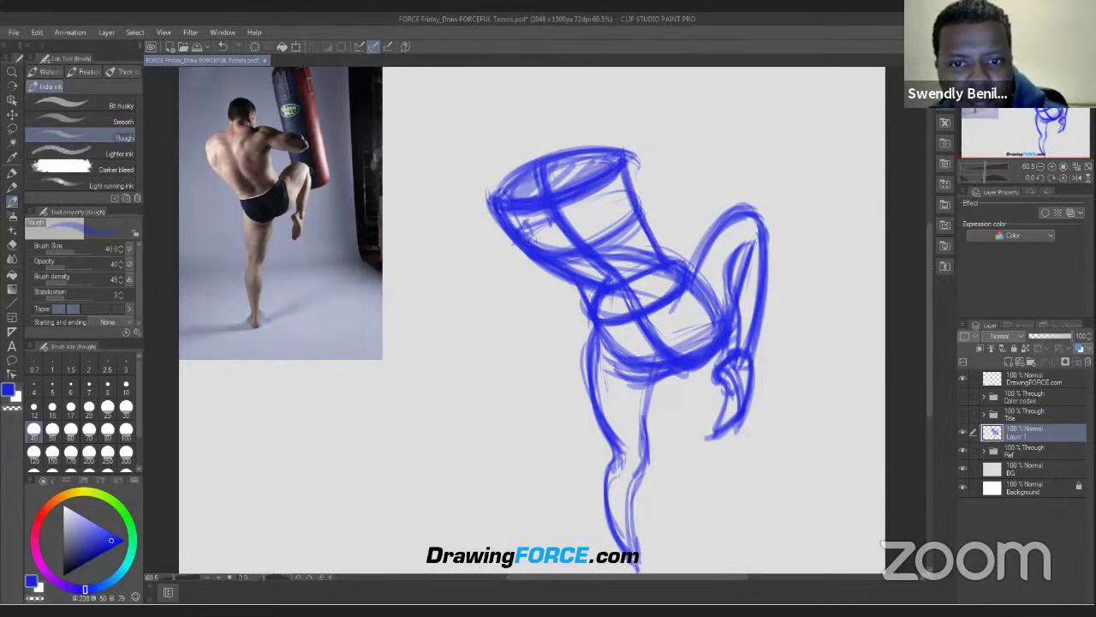
{"action": "left_click_drag", "start_coordinate": [595, 289], "coordinate": [540, 266]}
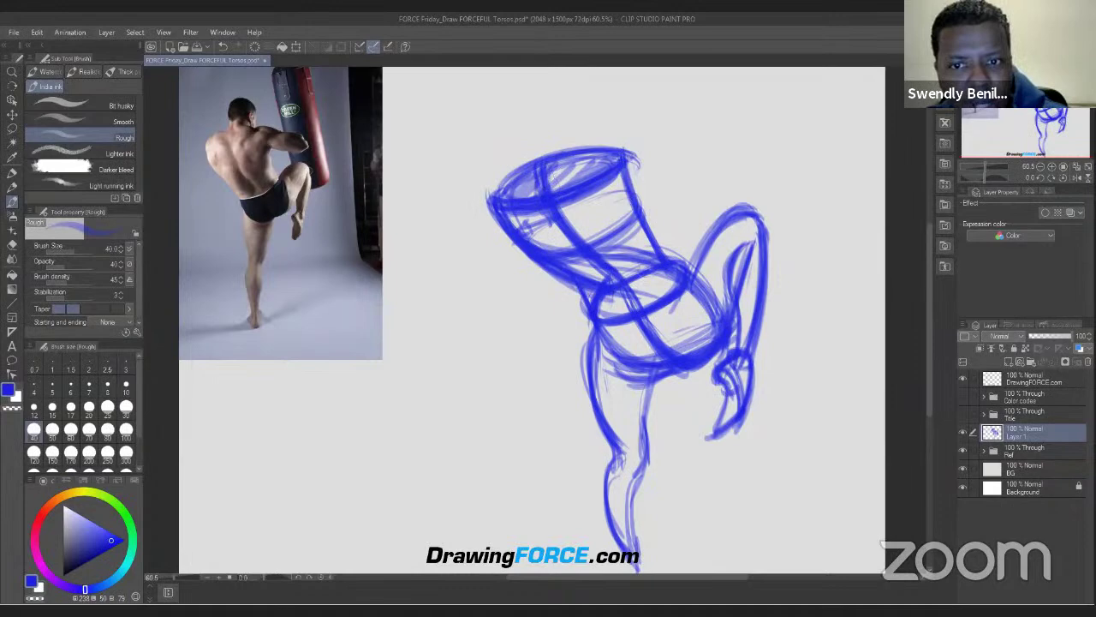
Step: Reinforce the rib cage's side edge on the raised-leg side and its lower curved contour in blue
{"action": "left_click_drag", "start_coordinate": [651, 269], "coordinate": [643, 211]}
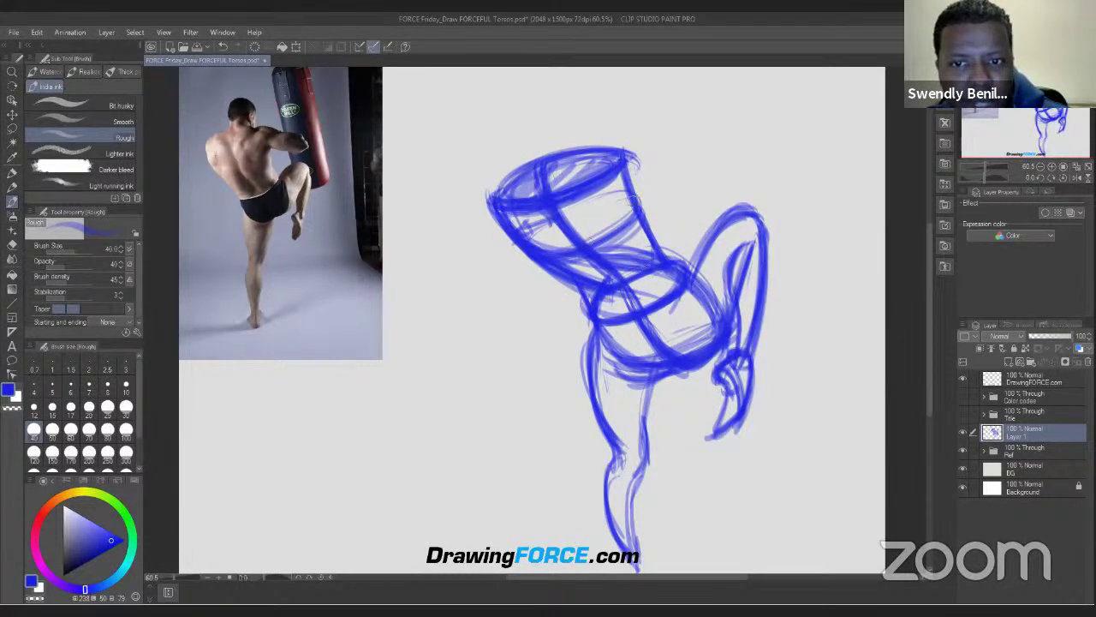
{"action": "left_click_drag", "start_coordinate": [647, 255], "coordinate": [601, 262]}
{"action": "mouse_move", "coordinate": [653, 224]}
{"action": "left_mouse_down"}
{"action": "mouse_move", "coordinate": [584, 278]}
{"action": "mouse_move", "coordinate": [598, 281]}
{"action": "mouse_move", "coordinate": [592, 289]}
{"action": "left_mouse_up"}
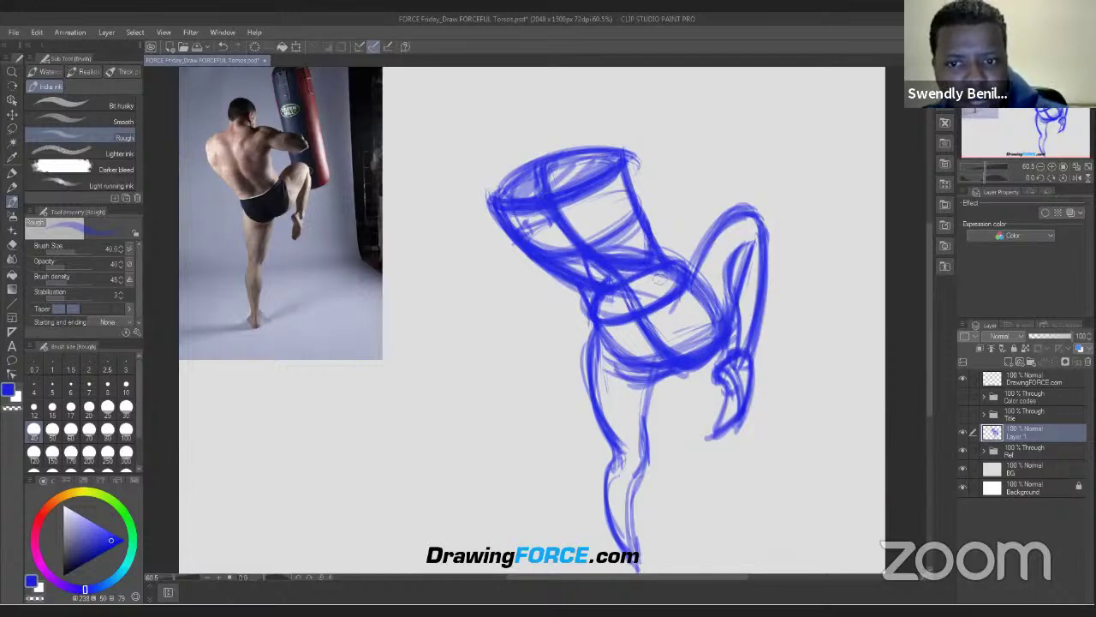
{"action": "mouse_move", "coordinate": [603, 267]}
{"action": "left_mouse_down"}
{"action": "mouse_move", "coordinate": [597, 279]}
{"action": "mouse_move", "coordinate": [552, 272]}
{"action": "left_mouse_up"}
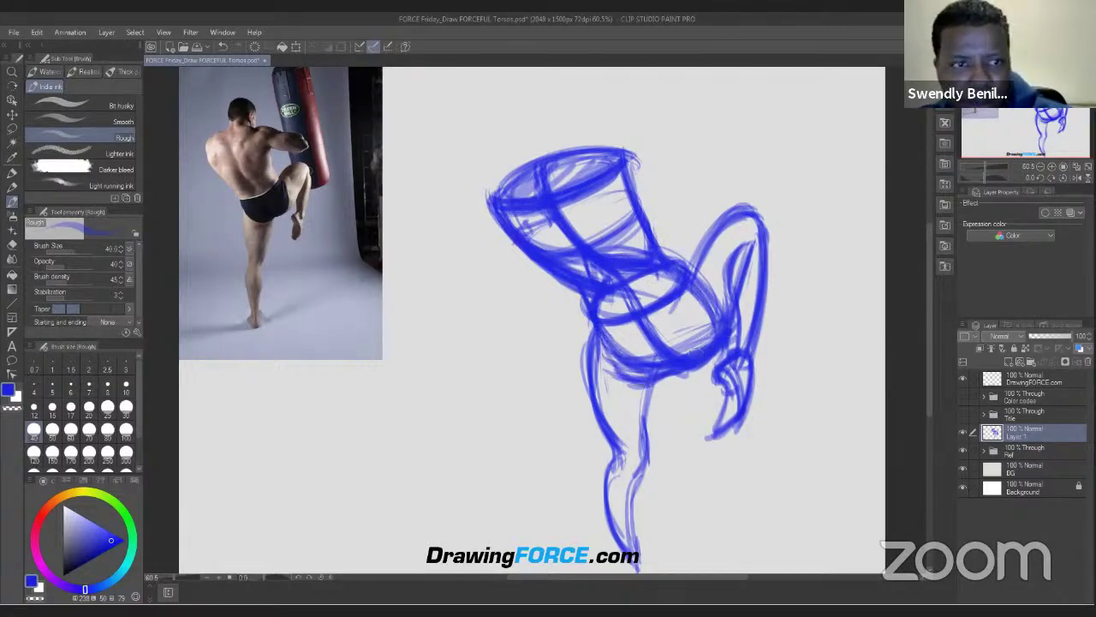
Step: Thicken the blue cross-contour around the pelvis and its junction with the centre line
{"action": "mouse_move", "coordinate": [698, 290]}
{"action": "left_mouse_down"}
{"action": "mouse_move", "coordinate": [677, 319]}
{"action": "mouse_move", "coordinate": [589, 333]}
{"action": "mouse_move", "coordinate": [603, 329]}
{"action": "left_mouse_up"}
{"action": "left_click_drag", "start_coordinate": [679, 305], "coordinate": [605, 328]}
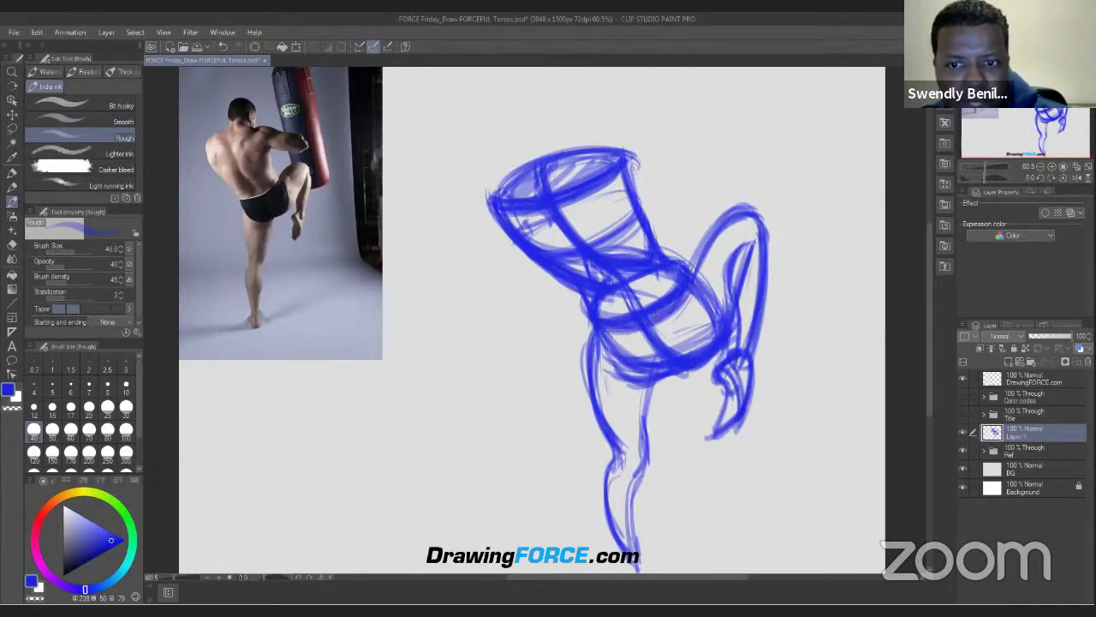
{"action": "mouse_move", "coordinate": [673, 305]}
{"action": "left_mouse_down"}
{"action": "mouse_move", "coordinate": [589, 325]}
{"action": "mouse_move", "coordinate": [651, 332]}
{"action": "mouse_move", "coordinate": [631, 339]}
{"action": "mouse_move", "coordinate": [655, 329]}
{"action": "left_mouse_up"}
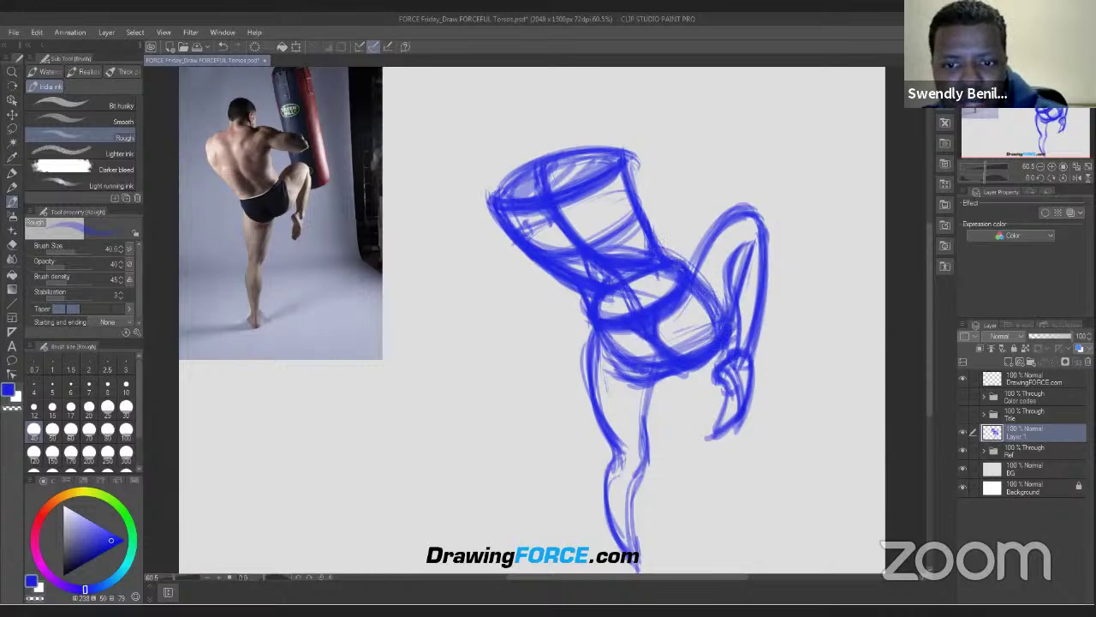
Step: Strengthen the pelvis's lower edge, the standing thigh's contours and the upper rim of the rib cage in blue
{"action": "mouse_move", "coordinate": [664, 374]}
{"action": "left_mouse_down"}
{"action": "mouse_move", "coordinate": [615, 374]}
{"action": "mouse_move", "coordinate": [647, 383]}
{"action": "left_mouse_up"}
{"action": "mouse_move", "coordinate": [604, 338]}
{"action": "left_mouse_down"}
{"action": "mouse_move", "coordinate": [644, 375]}
{"action": "mouse_move", "coordinate": [604, 360]}
{"action": "mouse_move", "coordinate": [633, 373]}
{"action": "mouse_move", "coordinate": [610, 404]}
{"action": "mouse_move", "coordinate": [614, 387]}
{"action": "mouse_move", "coordinate": [613, 432]}
{"action": "mouse_move", "coordinate": [634, 453]}
{"action": "left_mouse_up"}
{"action": "left_click_drag", "start_coordinate": [637, 379], "coordinate": [646, 452]}
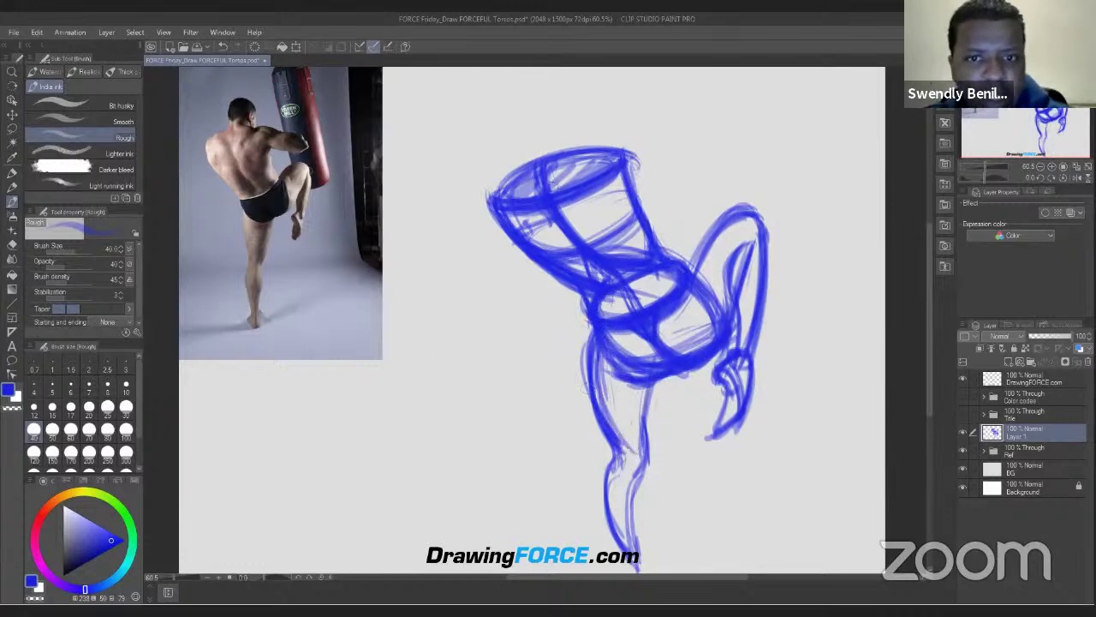
{"action": "left_click_drag", "start_coordinate": [614, 150], "coordinate": [504, 194]}
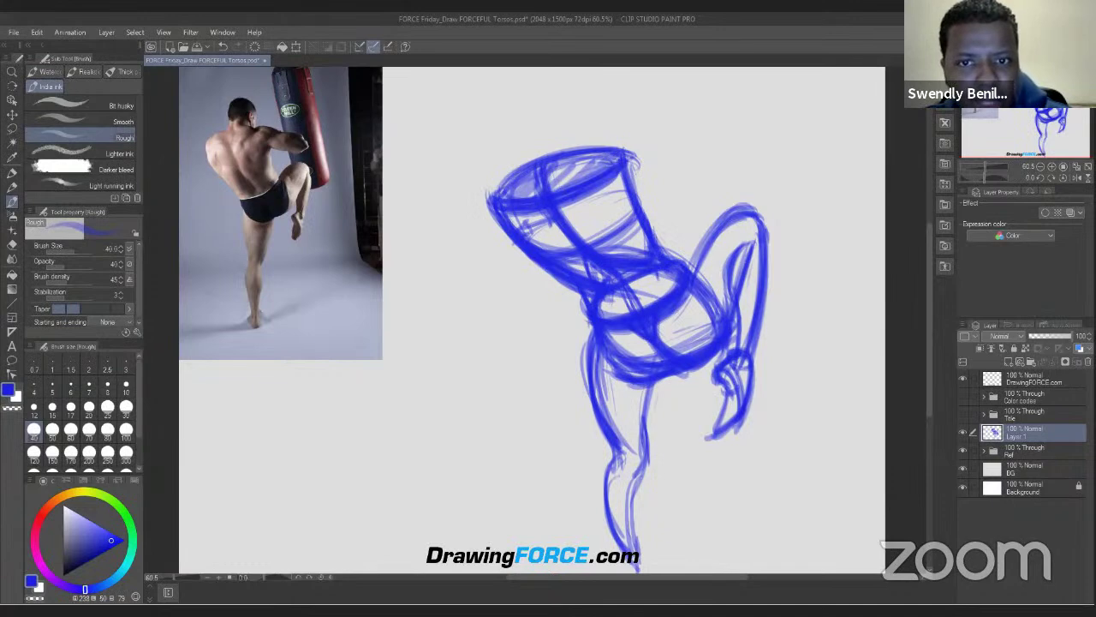
Step: Add a drawing layer above the blue sketch and lower Layer 1's opacity to 50%
{"action": "left_click", "coordinate": [1008, 362]}
{"action": "left_click", "coordinate": [1033, 450]}
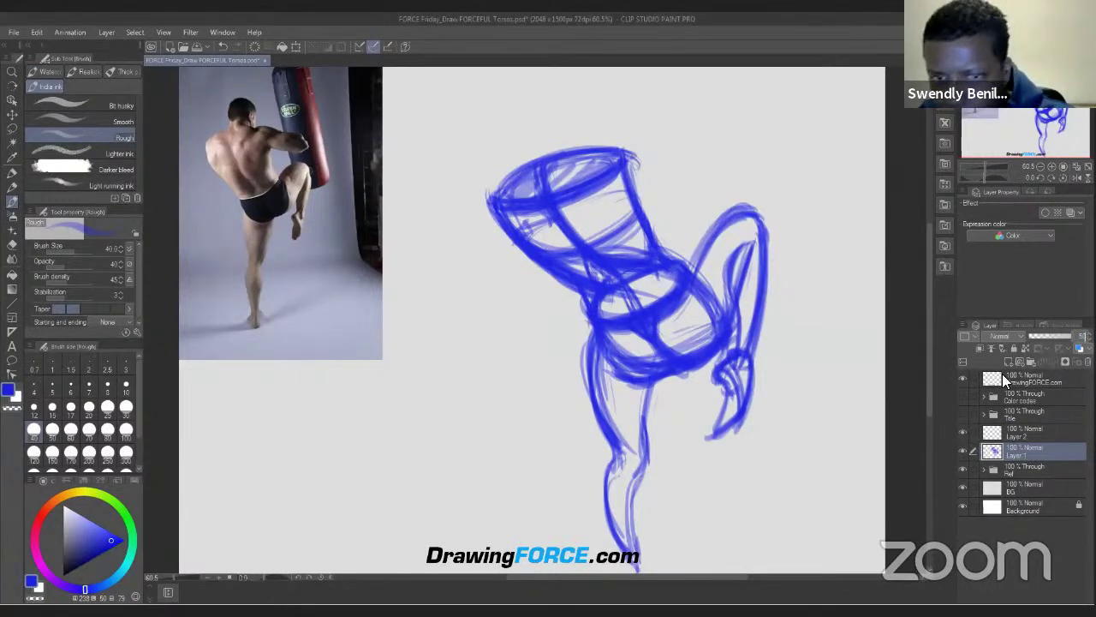
{"action": "left_click", "coordinate": [1056, 336]}
{"action": "left_click", "coordinate": [1050, 434]}
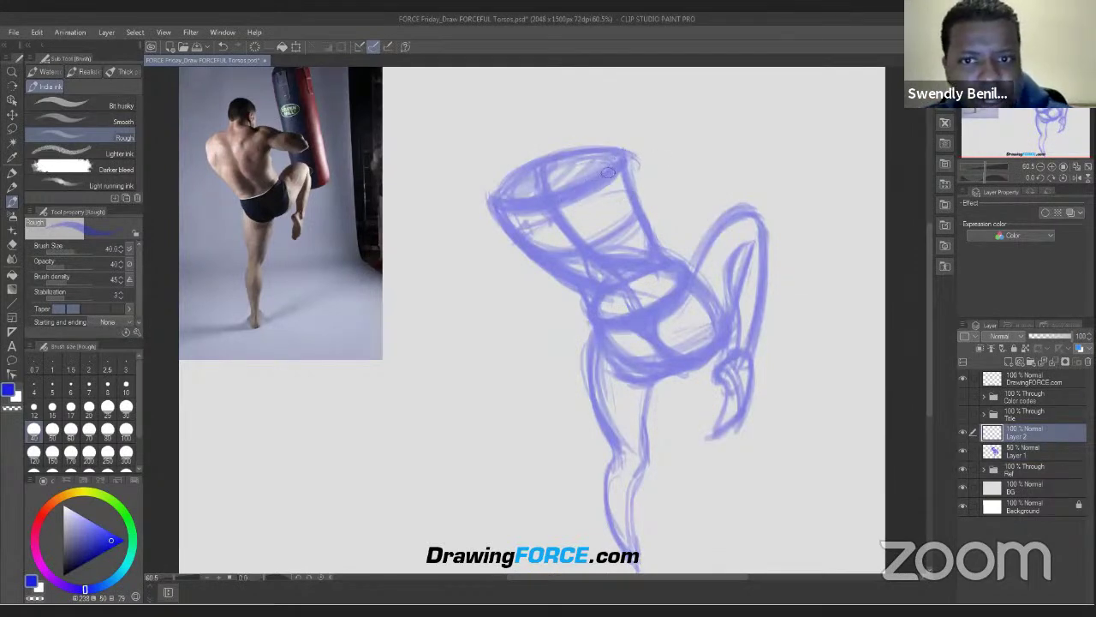
Step: Draw the triangular shoulder blade on the raised-leg side of the back, with a small circle at the shoulder joint
{"action": "left_click_drag", "start_coordinate": [621, 164], "coordinate": [574, 197]}
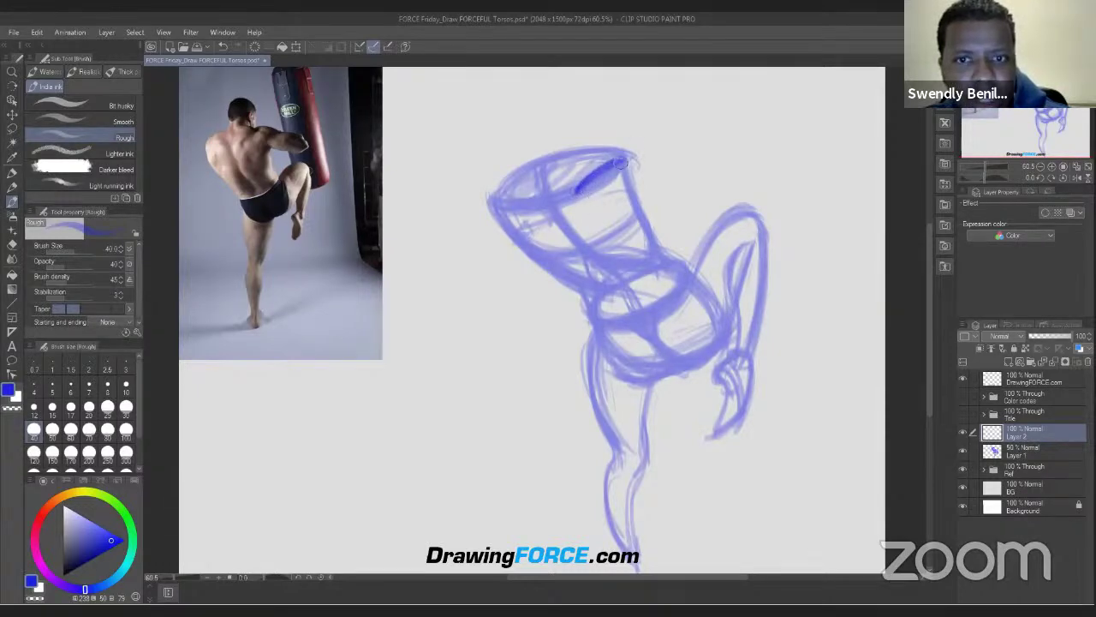
{"action": "left_click_drag", "start_coordinate": [582, 197], "coordinate": [618, 230]}
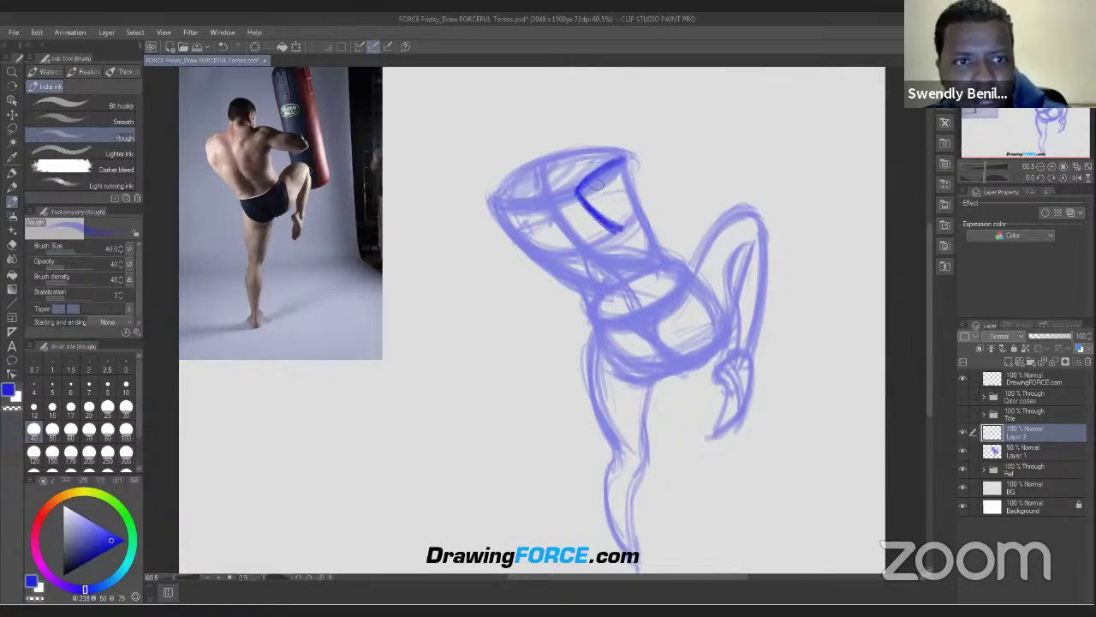
{"action": "left_click_drag", "start_coordinate": [620, 156], "coordinate": [578, 185]}
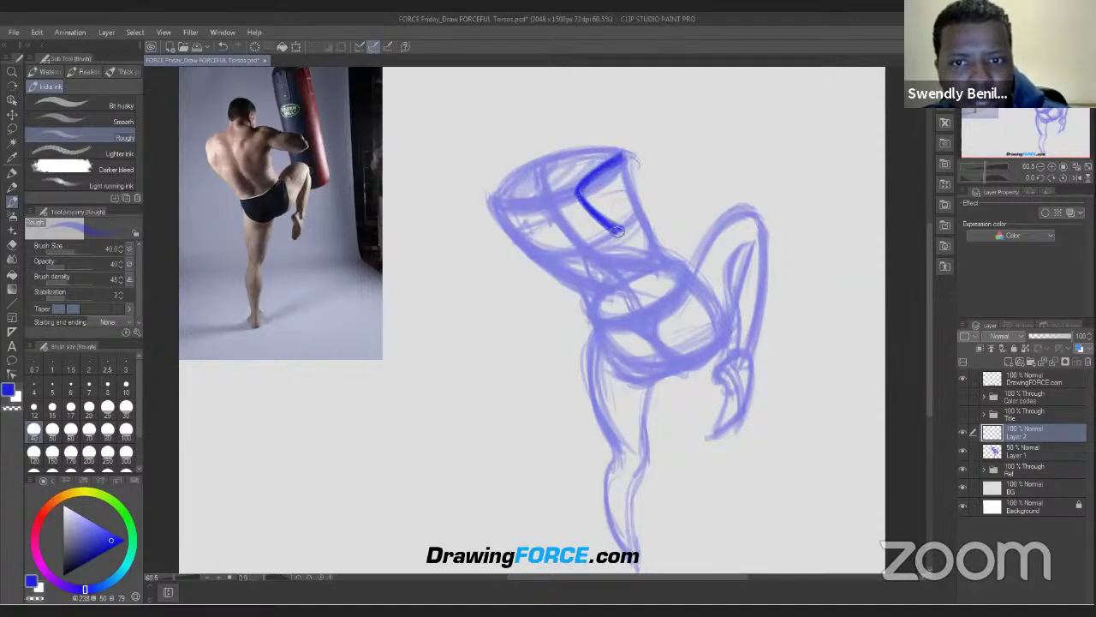
{"action": "mouse_move", "coordinate": [617, 229]}
{"action": "left_mouse_down"}
{"action": "mouse_move", "coordinate": [579, 187]}
{"action": "mouse_move", "coordinate": [618, 221]}
{"action": "left_mouse_up"}
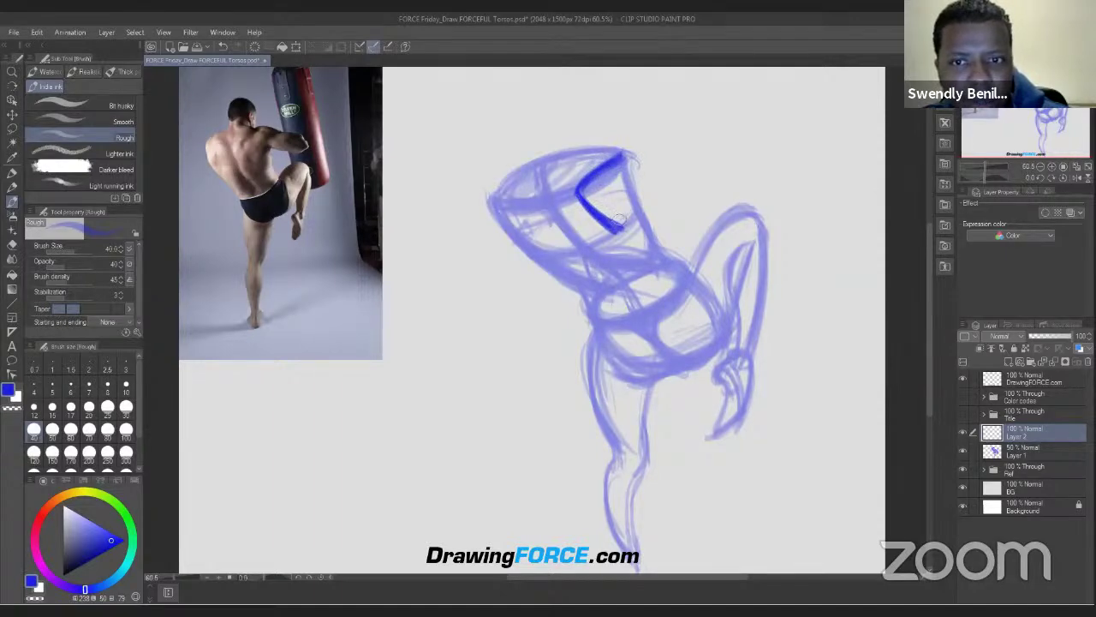
{"action": "left_click_drag", "start_coordinate": [625, 164], "coordinate": [622, 227]}
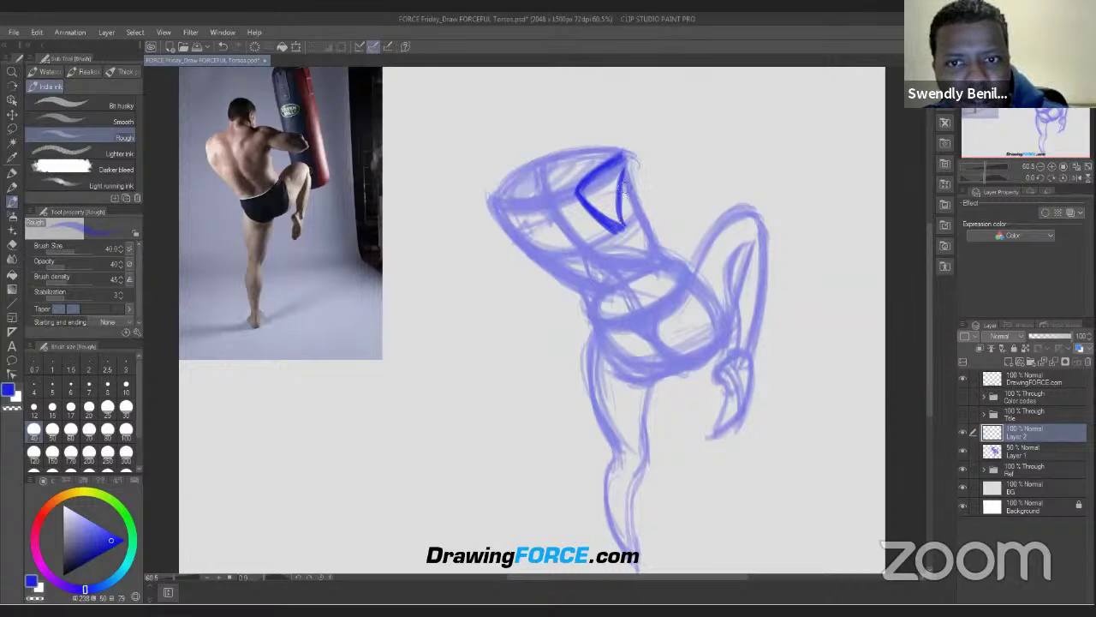
{"action": "left_click_drag", "start_coordinate": [626, 190], "coordinate": [623, 228]}
{"action": "mouse_move", "coordinate": [633, 169]}
{"action": "left_mouse_down"}
{"action": "mouse_move", "coordinate": [620, 221]}
{"action": "mouse_move", "coordinate": [634, 168]}
{"action": "left_mouse_up"}
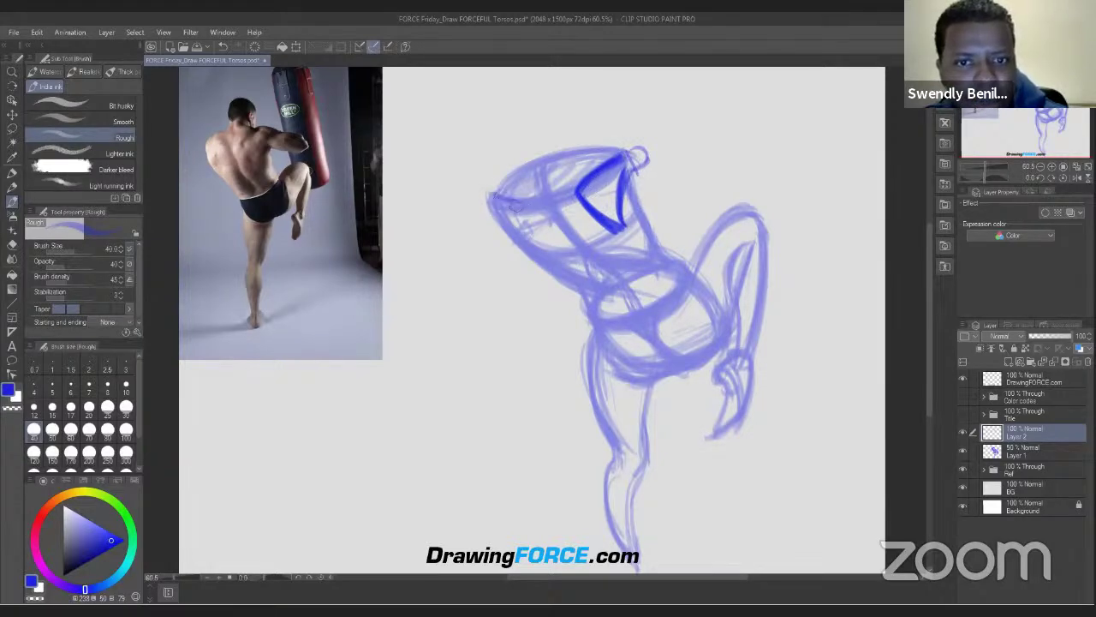
Step: Outline the opposite shoulder blade as a narrow, foreshortened triangle along the standing-leg side of the rib cage
{"action": "left_click_drag", "start_coordinate": [519, 211], "coordinate": [540, 257]}
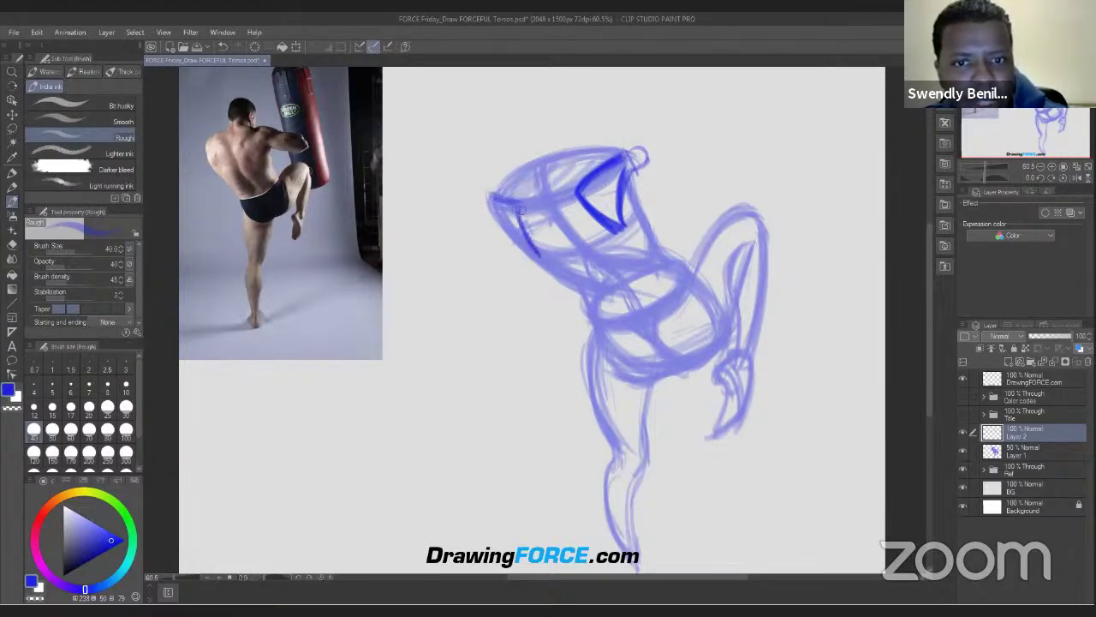
{"action": "mouse_move", "coordinate": [583, 190]}
{"action": "left_mouse_down"}
{"action": "mouse_move", "coordinate": [622, 229]}
{"action": "mouse_move", "coordinate": [628, 177]}
{"action": "left_mouse_up"}
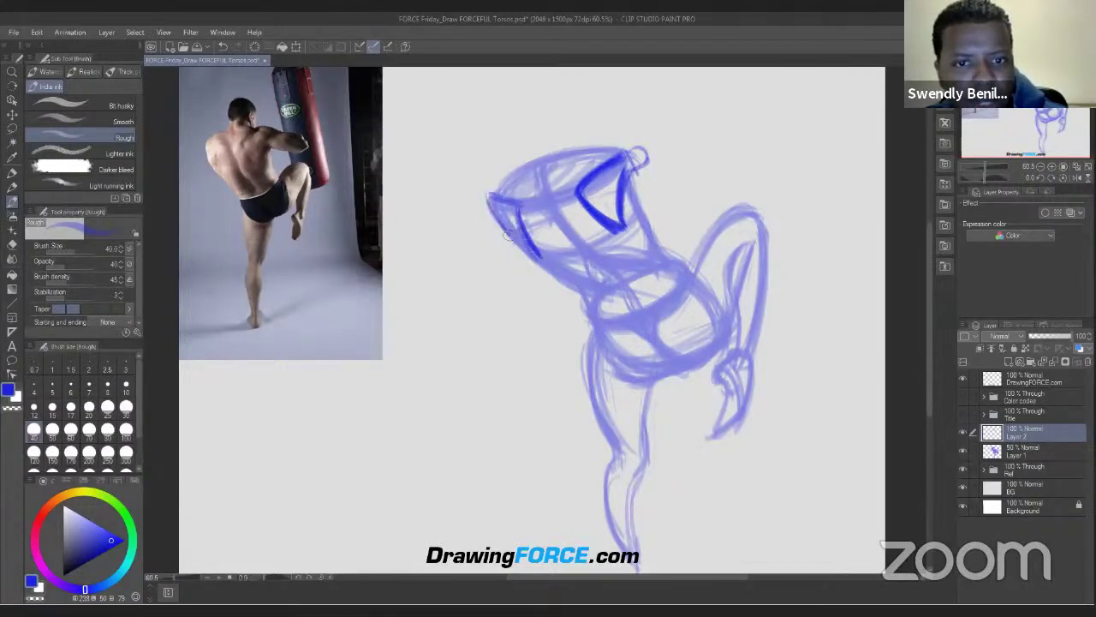
{"action": "left_click_drag", "start_coordinate": [490, 201], "coordinate": [536, 255]}
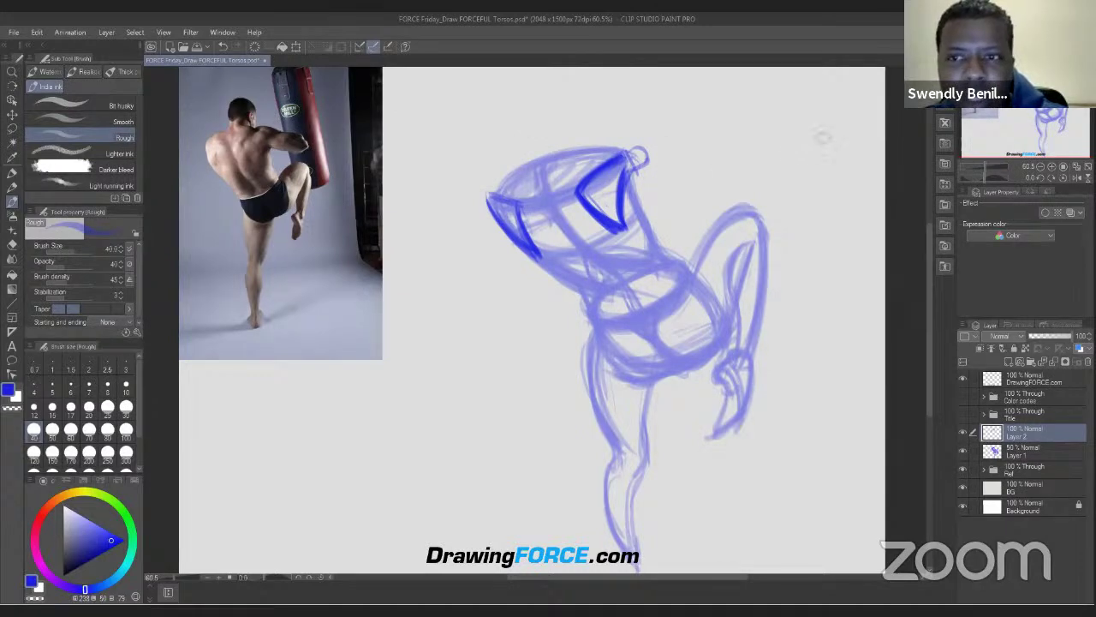
Step: Sketch a small boxy torso diagram above the raised knee, with a centre line, rib arch, tilted shoulder bar and curved chest line
{"action": "mouse_move", "coordinate": [837, 117]}
{"action": "left_mouse_down"}
{"action": "mouse_move", "coordinate": [772, 130]}
{"action": "mouse_move", "coordinate": [779, 181]}
{"action": "mouse_move", "coordinate": [838, 149]}
{"action": "mouse_move", "coordinate": [840, 183]}
{"action": "mouse_move", "coordinate": [789, 191]}
{"action": "mouse_move", "coordinate": [810, 162]}
{"action": "left_mouse_up"}
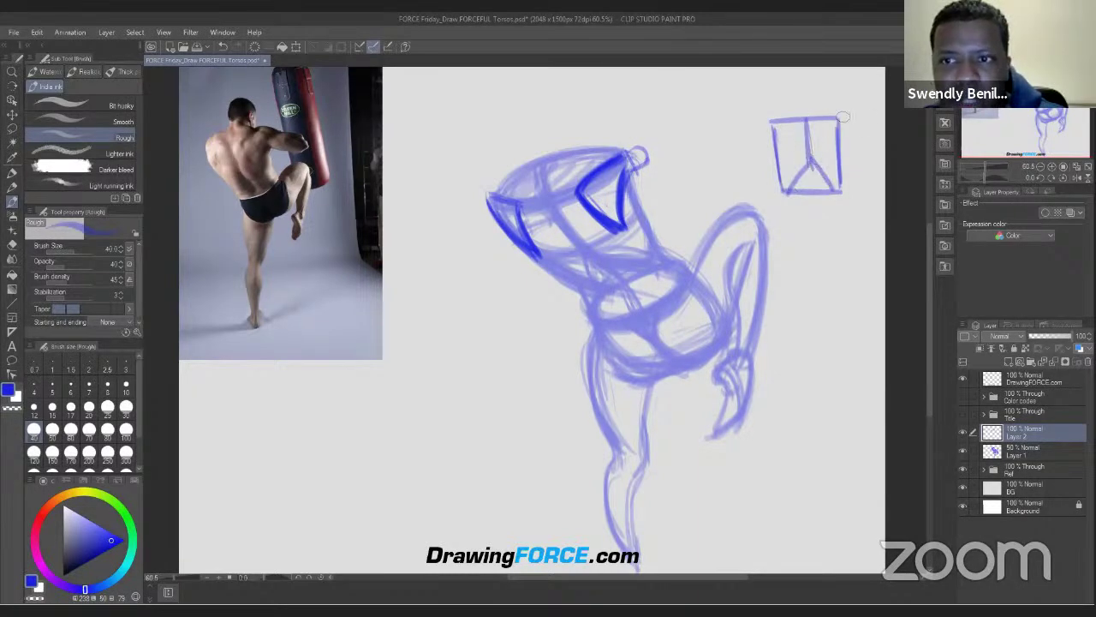
{"action": "left_click_drag", "start_coordinate": [805, 117], "coordinate": [816, 164]}
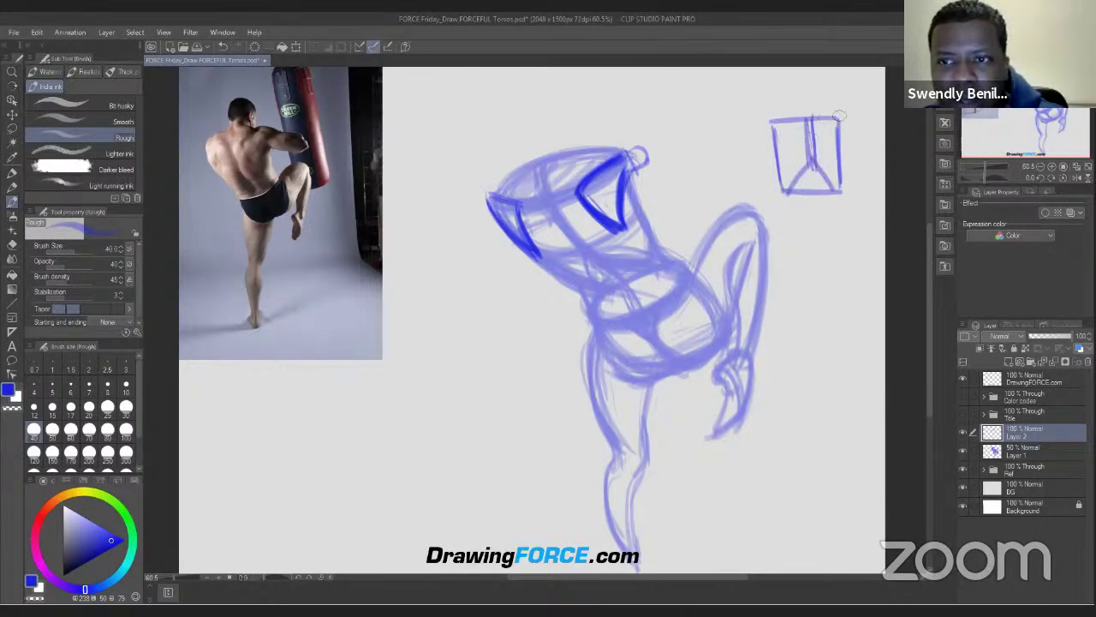
{"action": "mouse_move", "coordinate": [836, 111]}
{"action": "left_mouse_down"}
{"action": "mouse_move", "coordinate": [750, 134]}
{"action": "mouse_move", "coordinate": [857, 106]}
{"action": "mouse_move", "coordinate": [748, 135]}
{"action": "mouse_move", "coordinate": [855, 108]}
{"action": "left_mouse_up"}
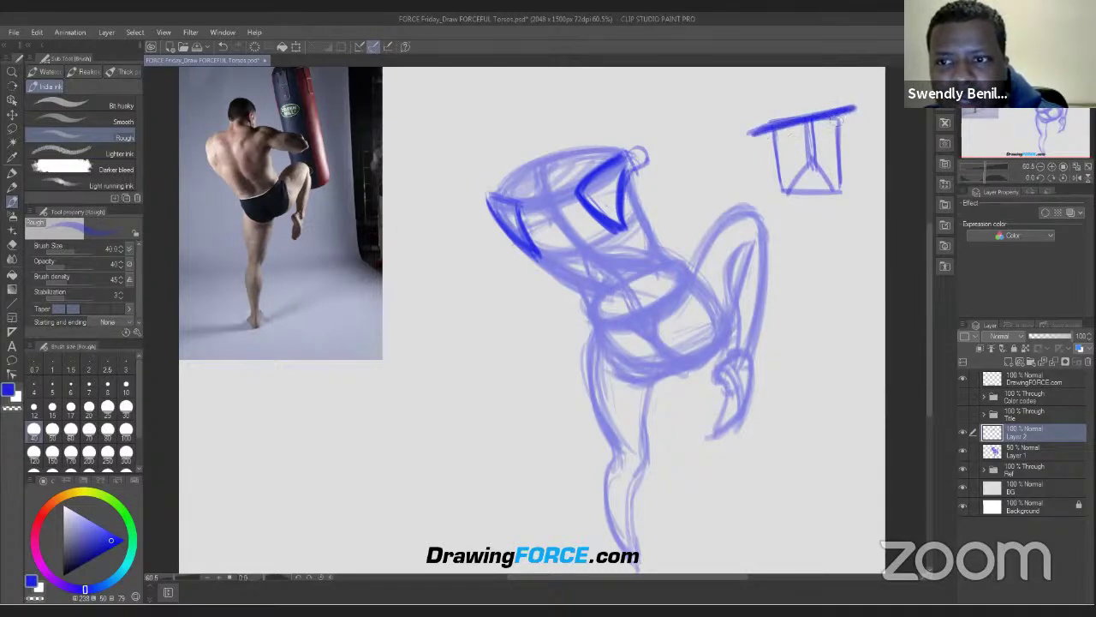
{"action": "left_click_drag", "start_coordinate": [779, 131], "coordinate": [781, 190]}
{"action": "mouse_move", "coordinate": [841, 124]}
{"action": "left_mouse_down"}
{"action": "mouse_move", "coordinate": [842, 172]}
{"action": "mouse_move", "coordinate": [784, 155]}
{"action": "left_mouse_up"}
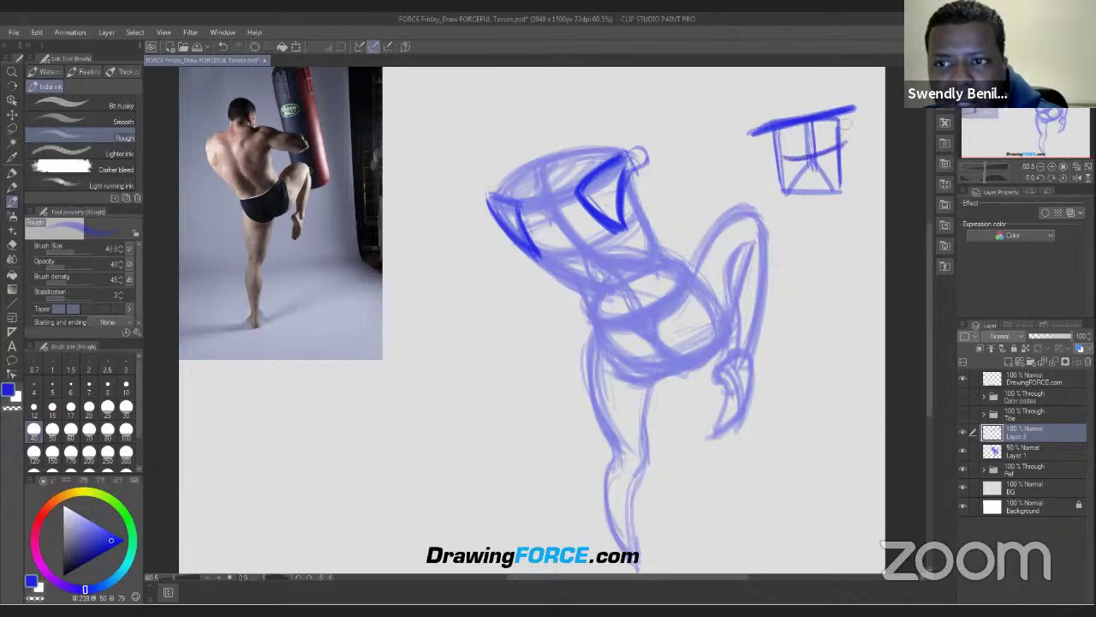
{"action": "mouse_move", "coordinate": [847, 124]}
{"action": "left_mouse_down"}
{"action": "mouse_move", "coordinate": [822, 150]}
{"action": "mouse_move", "coordinate": [768, 150]}
{"action": "mouse_move", "coordinate": [826, 152]}
{"action": "mouse_move", "coordinate": [788, 150]}
{"action": "mouse_move", "coordinate": [835, 126]}
{"action": "mouse_move", "coordinate": [787, 129]}
{"action": "mouse_move", "coordinate": [844, 118]}
{"action": "left_mouse_up"}
{"action": "left_click_drag", "start_coordinate": [841, 194], "coordinate": [776, 189]}
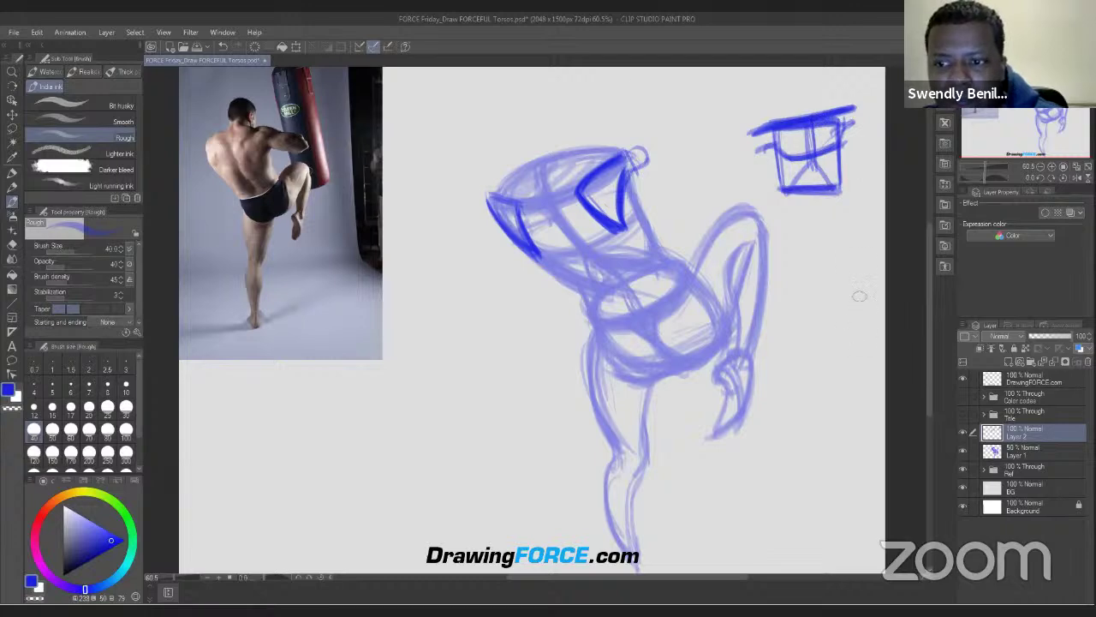
Step: Sketch a second small torso diagram beside the raised leg, bent sideways with a tilted shoulder line and inner rib arch
{"action": "left_click_drag", "start_coordinate": [858, 337], "coordinate": [859, 296]}
{"action": "mouse_move", "coordinate": [813, 245]}
{"action": "left_mouse_down"}
{"action": "mouse_move", "coordinate": [859, 335]}
{"action": "mouse_move", "coordinate": [776, 291]}
{"action": "mouse_move", "coordinate": [804, 310]}
{"action": "mouse_move", "coordinate": [805, 340]}
{"action": "mouse_move", "coordinate": [794, 339]}
{"action": "mouse_move", "coordinate": [860, 336]}
{"action": "left_mouse_up"}
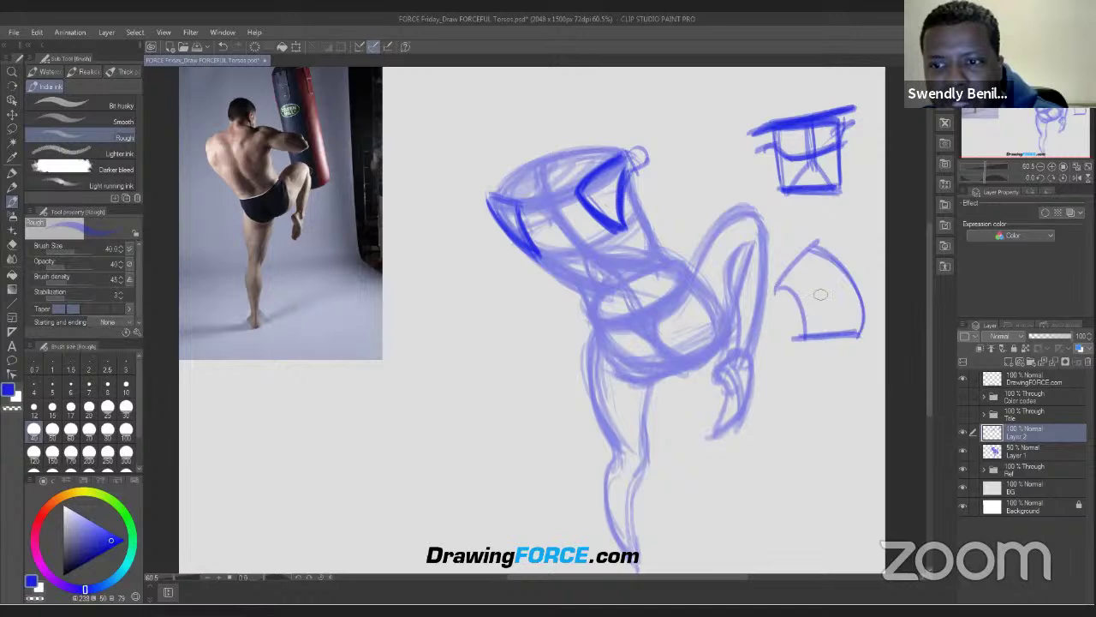
{"action": "mouse_move", "coordinate": [798, 268]}
{"action": "left_mouse_down"}
{"action": "mouse_move", "coordinate": [838, 336]}
{"action": "mouse_move", "coordinate": [812, 341]}
{"action": "left_mouse_up"}
{"action": "left_click_drag", "start_coordinate": [834, 294], "coordinate": [854, 341]}
{"action": "left_click_drag", "start_coordinate": [829, 238], "coordinate": [778, 300]}
{"action": "left_click_drag", "start_coordinate": [822, 254], "coordinate": [859, 332]}
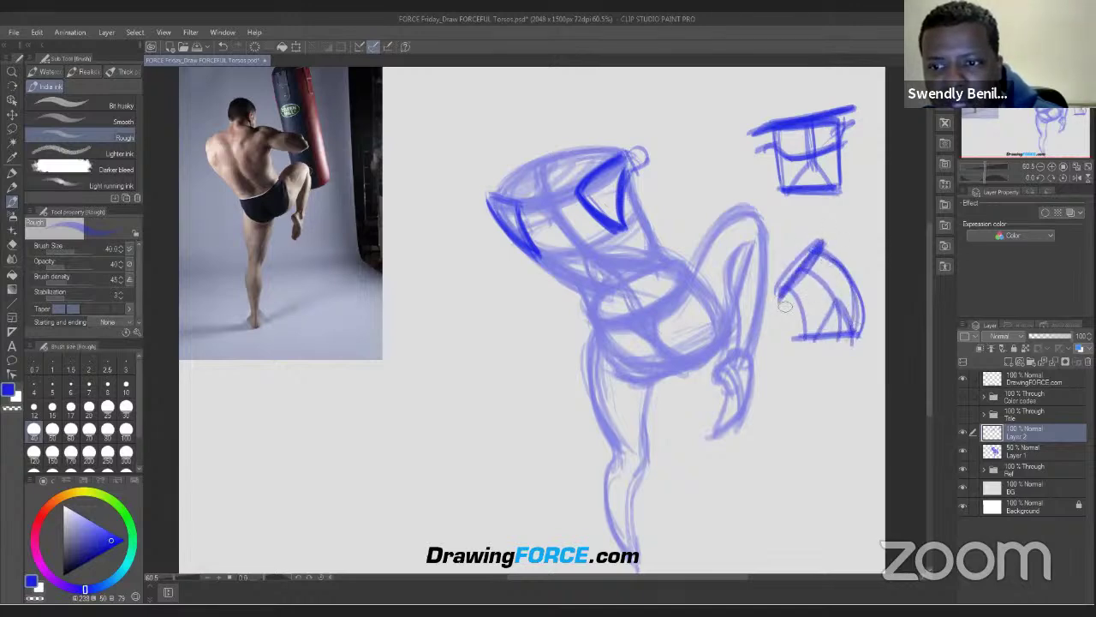
{"action": "left_click_drag", "start_coordinate": [788, 293], "coordinate": [808, 356]}
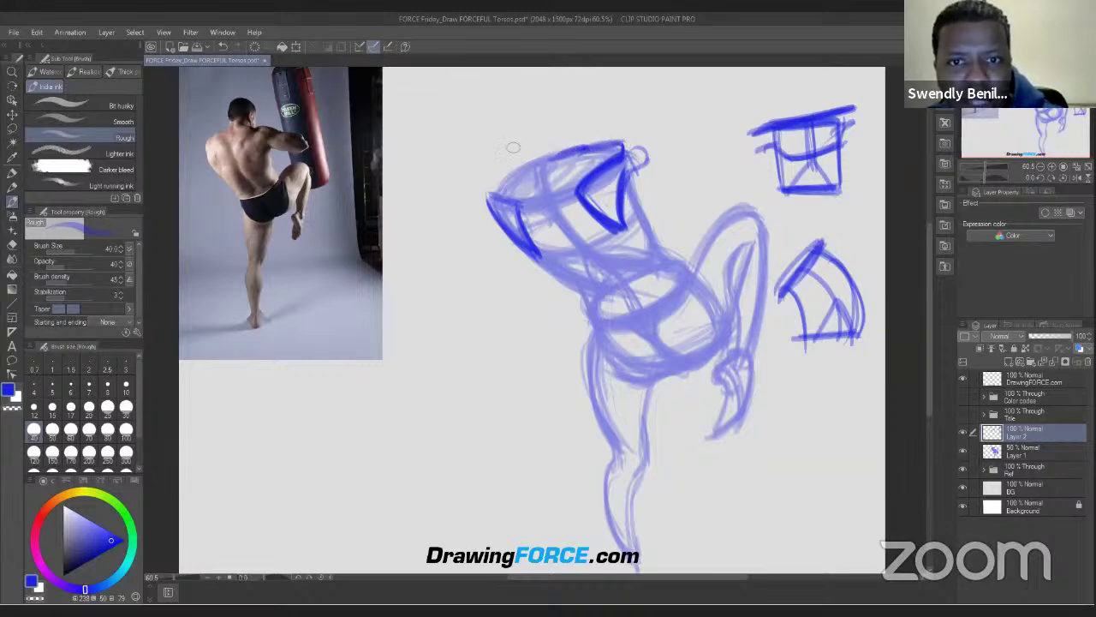
Step: Sketch a shoulder girdle diagram above the figure, with two curved collarbones angling back into the shoulder blades
{"action": "mouse_move", "coordinate": [480, 135]}
{"action": "left_mouse_down"}
{"action": "mouse_move", "coordinate": [440, 129]}
{"action": "mouse_move", "coordinate": [462, 129]}
{"action": "mouse_move", "coordinate": [443, 118]}
{"action": "mouse_move", "coordinate": [490, 129]}
{"action": "mouse_move", "coordinate": [411, 110]}
{"action": "mouse_move", "coordinate": [502, 131]}
{"action": "mouse_move", "coordinate": [577, 105]}
{"action": "mouse_move", "coordinate": [547, 116]}
{"action": "mouse_move", "coordinate": [574, 86]}
{"action": "mouse_move", "coordinate": [583, 114]}
{"action": "mouse_move", "coordinate": [533, 79]}
{"action": "mouse_move", "coordinate": [579, 89]}
{"action": "left_mouse_up"}
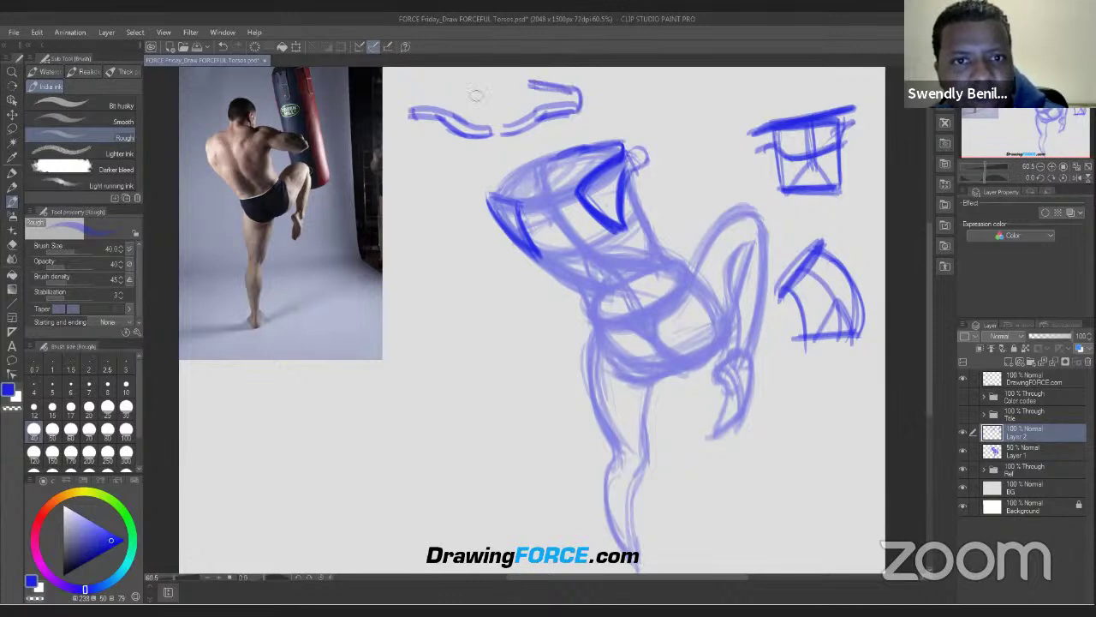
{"action": "mouse_move", "coordinate": [409, 91]}
{"action": "left_mouse_down"}
{"action": "mouse_move", "coordinate": [412, 111]}
{"action": "mouse_move", "coordinate": [457, 83]}
{"action": "left_mouse_up"}
{"action": "left_click_drag", "start_coordinate": [415, 113], "coordinate": [447, 81]}
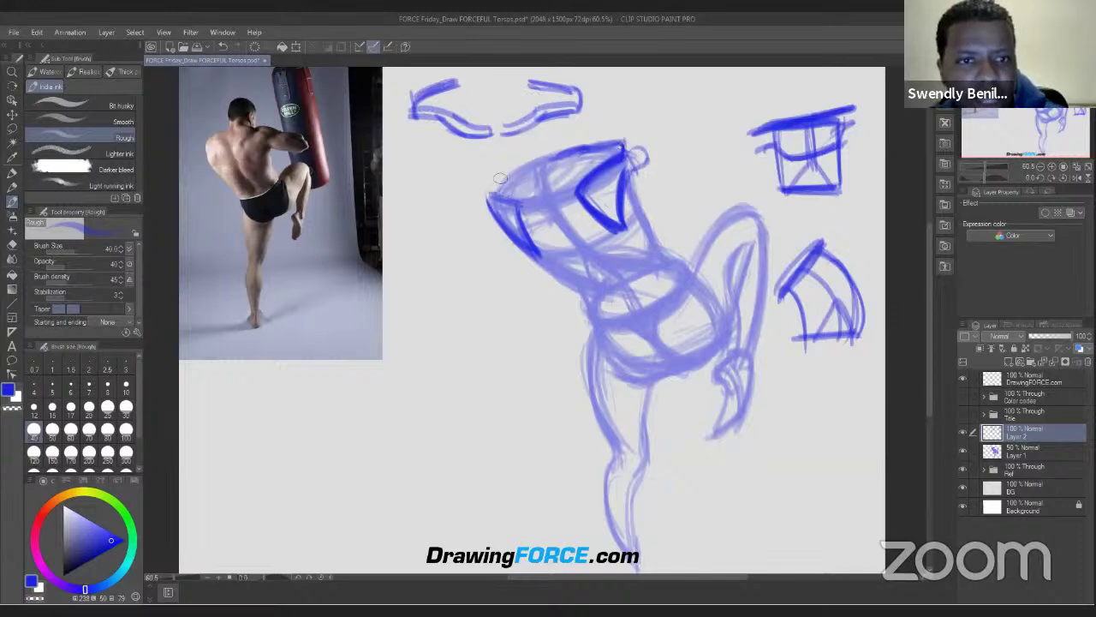
Step: Round the shoulder on the standing-leg side and refine the edges joining both shoulder blades to the torso's upper rim
{"action": "mouse_move", "coordinate": [500, 178]}
{"action": "left_mouse_down"}
{"action": "mouse_move", "coordinate": [488, 195]}
{"action": "mouse_move", "coordinate": [502, 196]}
{"action": "mouse_move", "coordinate": [538, 240]}
{"action": "left_mouse_up"}
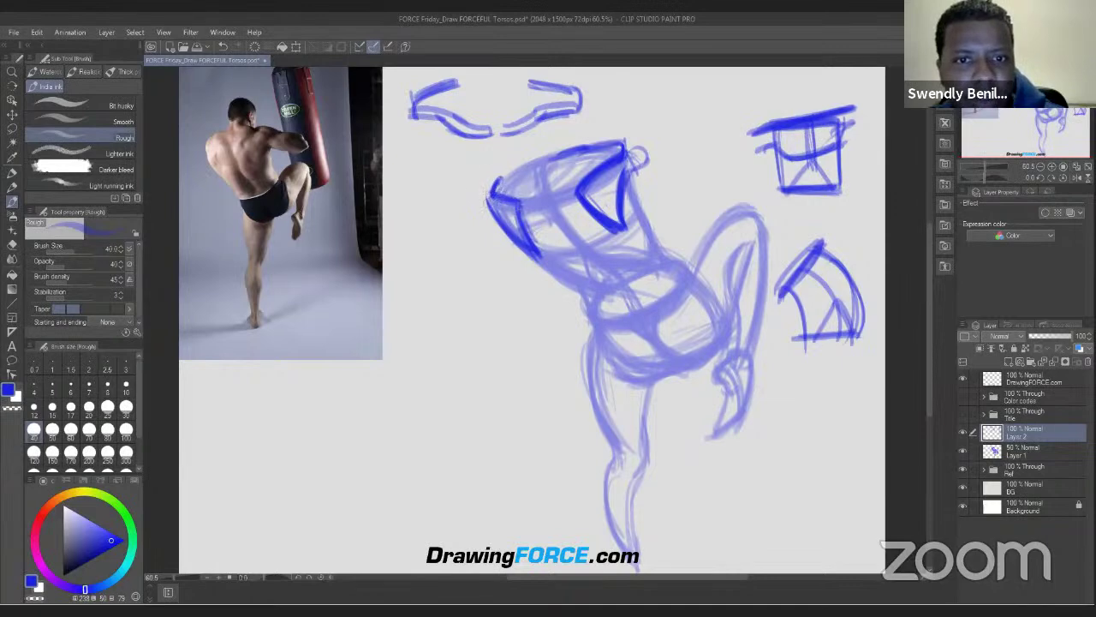
{"action": "mouse_move", "coordinate": [523, 168]}
{"action": "left_mouse_down"}
{"action": "mouse_move", "coordinate": [548, 156]}
{"action": "mouse_move", "coordinate": [495, 188]}
{"action": "left_mouse_up"}
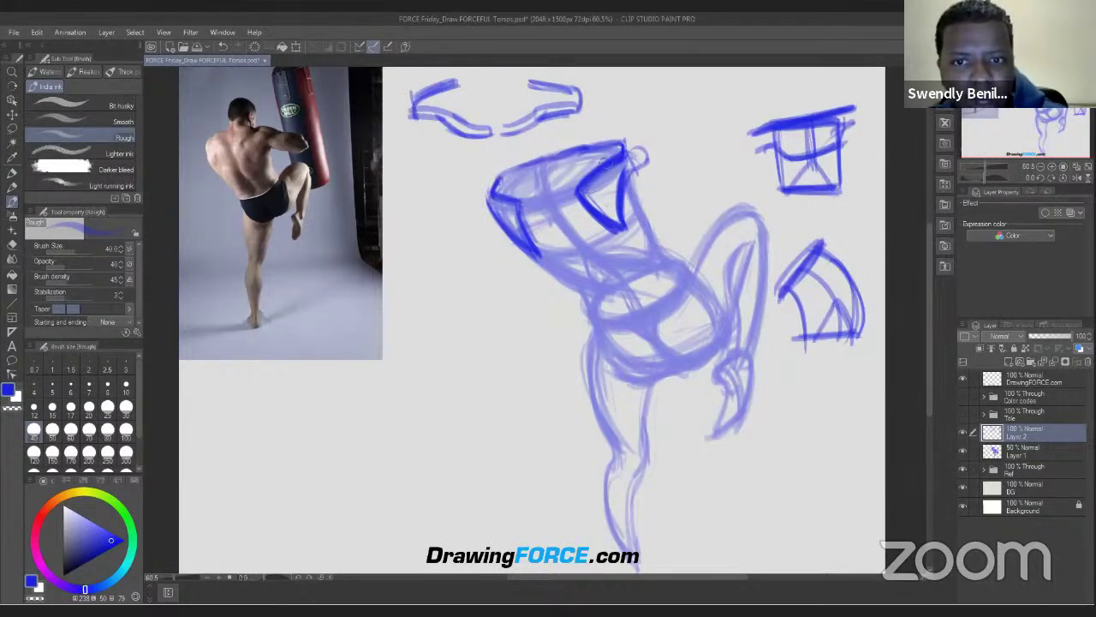
{"action": "left_click_drag", "start_coordinate": [613, 153], "coordinate": [591, 171]}
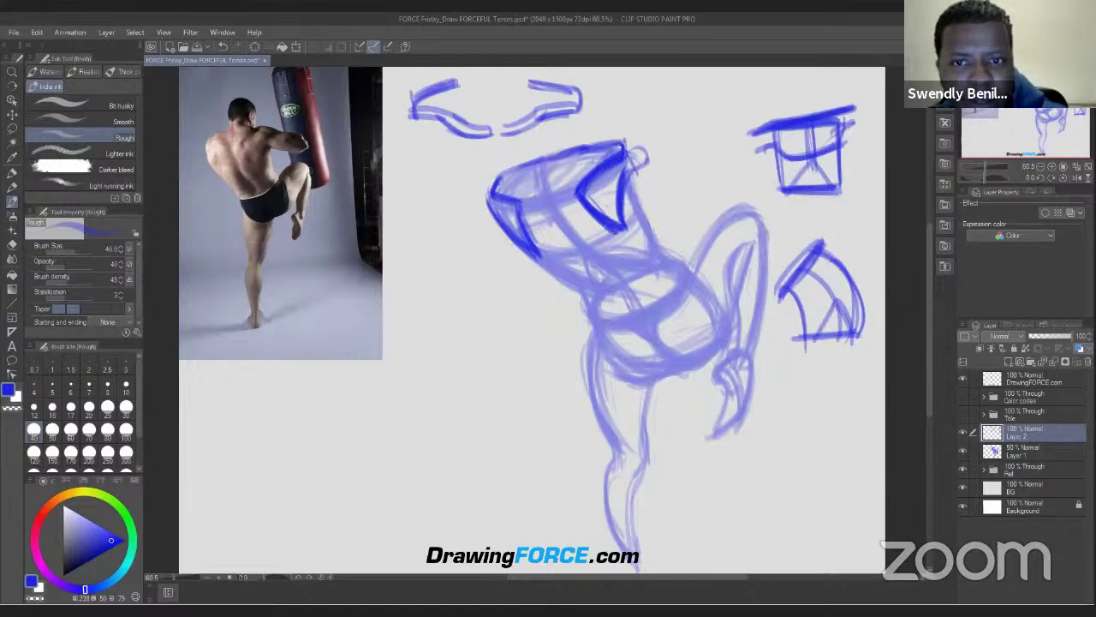
{"action": "left_click_drag", "start_coordinate": [609, 171], "coordinate": [589, 202]}
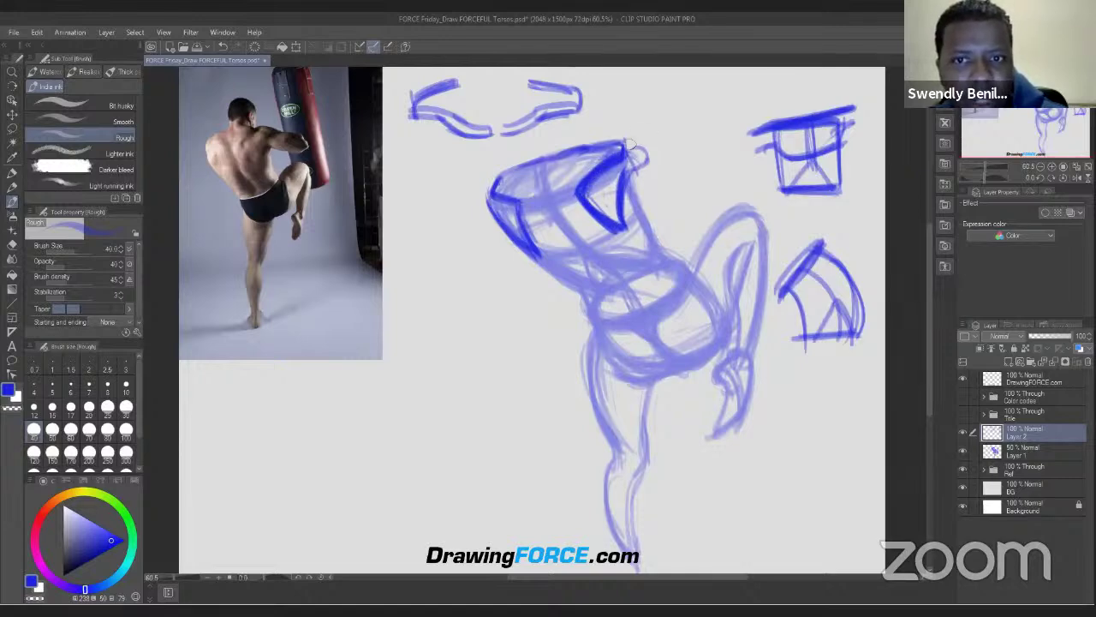
Step: Draw a bold rounded shoulder arc above the shoulder blade on the raised-leg side
{"action": "left_click_drag", "start_coordinate": [611, 138], "coordinate": [671, 151]}
{"action": "mouse_move", "coordinate": [603, 145]}
{"action": "left_mouse_down"}
{"action": "mouse_move", "coordinate": [656, 151]}
{"action": "mouse_move", "coordinate": [633, 134]}
{"action": "mouse_move", "coordinate": [610, 138]}
{"action": "mouse_move", "coordinate": [640, 147]}
{"action": "mouse_move", "coordinate": [602, 145]}
{"action": "mouse_move", "coordinate": [633, 141]}
{"action": "mouse_move", "coordinate": [663, 158]}
{"action": "mouse_move", "coordinate": [600, 146]}
{"action": "mouse_move", "coordinate": [676, 157]}
{"action": "left_mouse_up"}
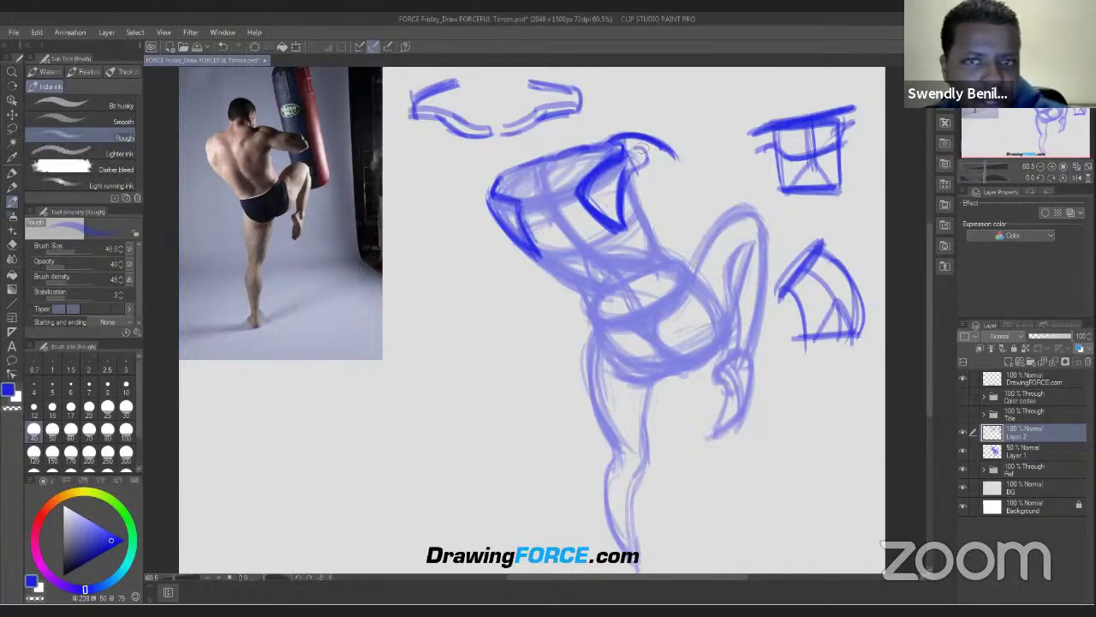
{"action": "mouse_move", "coordinate": [599, 145]}
{"action": "left_mouse_down"}
{"action": "mouse_move", "coordinate": [622, 138]}
{"action": "mouse_move", "coordinate": [677, 160]}
{"action": "left_mouse_up"}
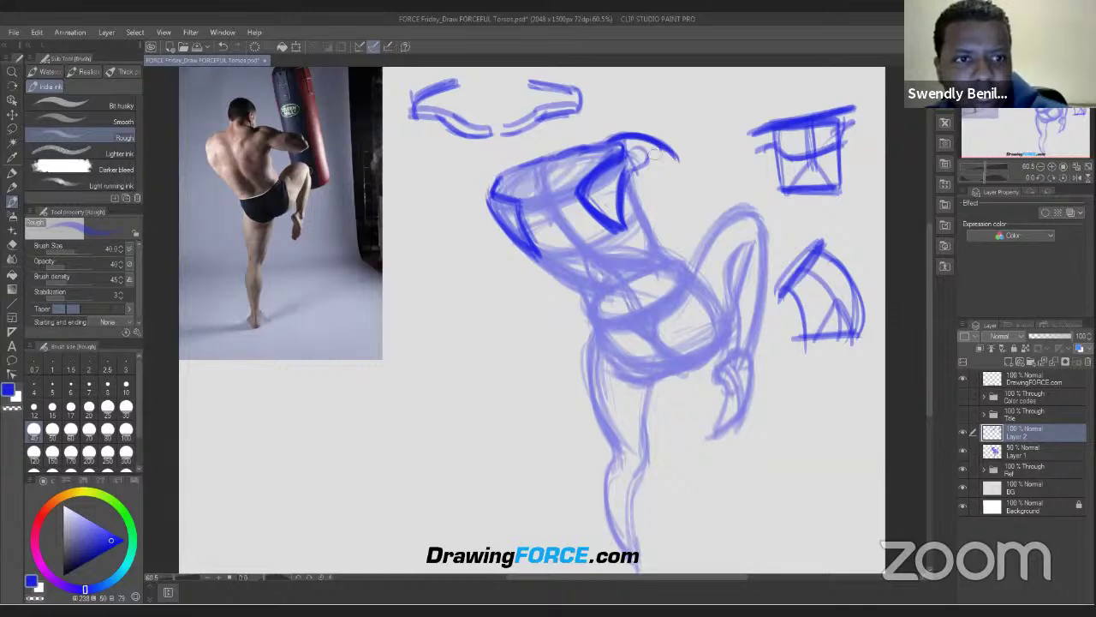
Step: Extend a tapering arm outward from the raised-leg-side shoulder, with a curved upper contour, rounded elbow end and lower contour
{"action": "left_click_drag", "start_coordinate": [661, 149], "coordinate": [735, 176]}
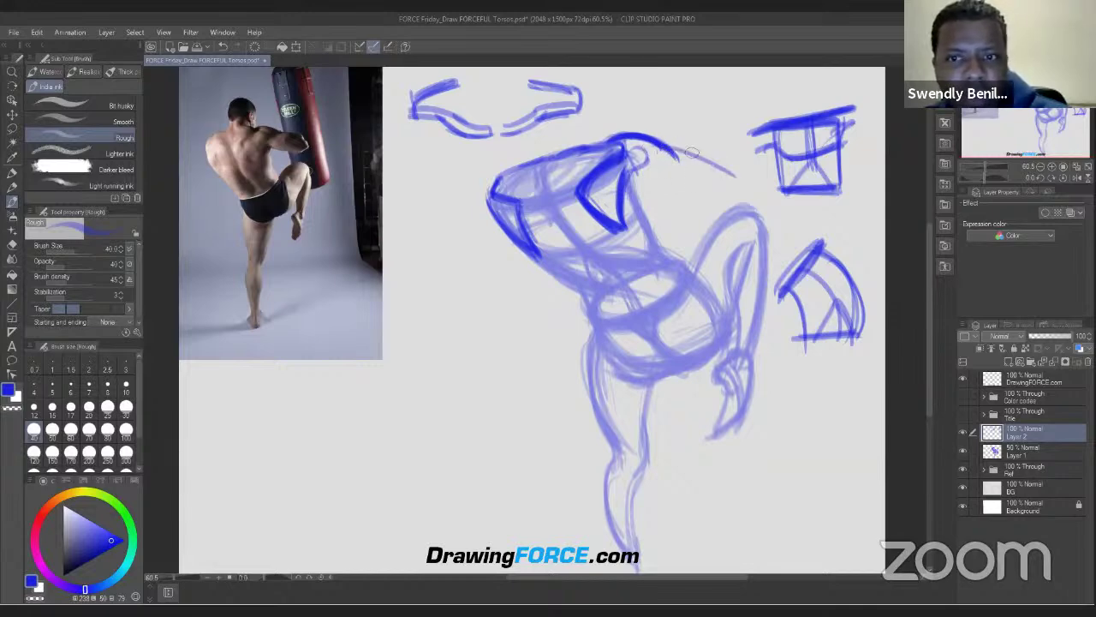
{"action": "left_click_drag", "start_coordinate": [664, 151], "coordinate": [736, 179]}
{"action": "mouse_move", "coordinate": [664, 151]}
{"action": "left_mouse_down"}
{"action": "mouse_move", "coordinate": [727, 162]}
{"action": "mouse_move", "coordinate": [670, 160]}
{"action": "mouse_move", "coordinate": [736, 177]}
{"action": "mouse_move", "coordinate": [724, 173]}
{"action": "mouse_move", "coordinate": [717, 194]}
{"action": "mouse_move", "coordinate": [665, 176]}
{"action": "left_mouse_up"}
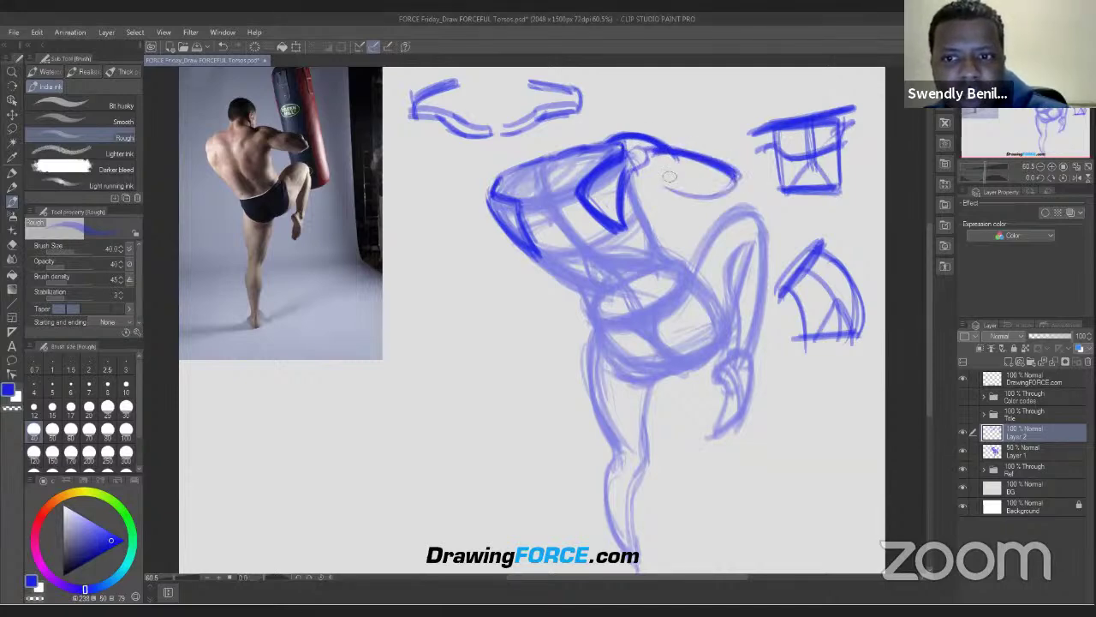
{"action": "mouse_move", "coordinate": [735, 187]}
{"action": "left_mouse_down"}
{"action": "mouse_move", "coordinate": [680, 186]}
{"action": "mouse_move", "coordinate": [696, 194]}
{"action": "mouse_move", "coordinate": [714, 174]}
{"action": "mouse_move", "coordinate": [628, 177]}
{"action": "mouse_move", "coordinate": [730, 192]}
{"action": "mouse_move", "coordinate": [651, 176]}
{"action": "mouse_move", "coordinate": [728, 190]}
{"action": "left_mouse_up"}
{"action": "mouse_move", "coordinate": [639, 178]}
{"action": "left_mouse_down"}
{"action": "mouse_move", "coordinate": [737, 190]}
{"action": "mouse_move", "coordinate": [631, 169]}
{"action": "mouse_move", "coordinate": [678, 157]}
{"action": "mouse_move", "coordinate": [724, 177]}
{"action": "left_mouse_up"}
Step: Draw the overlap line carrying the extended arm's underside into its shoulder blade, and darken the blade's lower edge
{"action": "left_click_drag", "start_coordinate": [603, 189], "coordinate": [638, 160]}
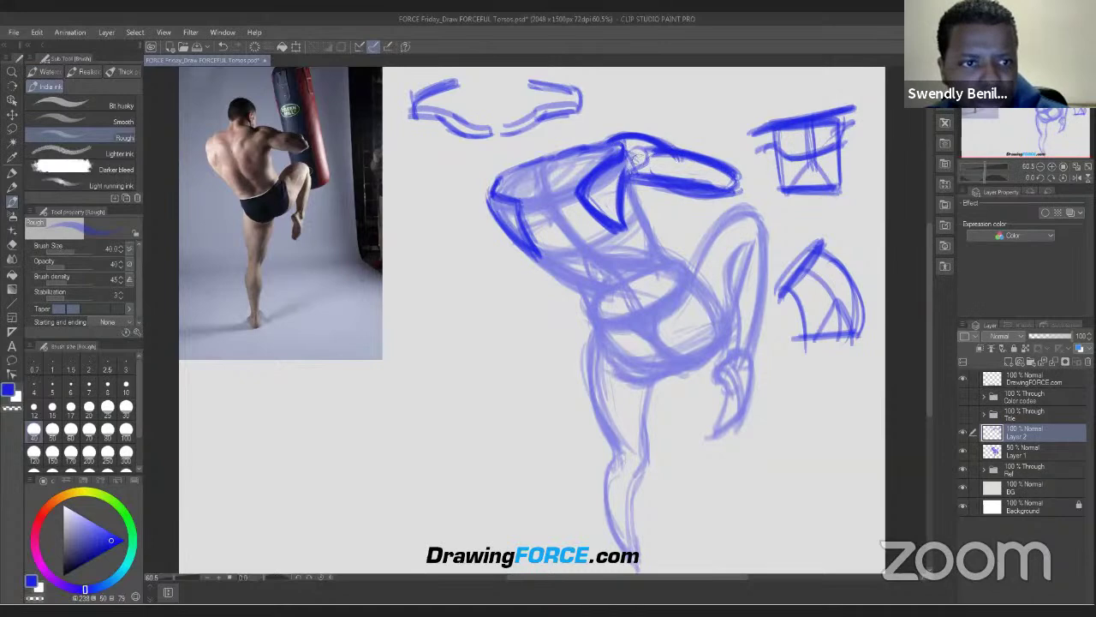
{"action": "mouse_move", "coordinate": [591, 190]}
{"action": "left_mouse_down"}
{"action": "mouse_move", "coordinate": [636, 156]}
{"action": "mouse_move", "coordinate": [681, 172]}
{"action": "left_mouse_up"}
{"action": "mouse_move", "coordinate": [607, 187]}
{"action": "left_mouse_down"}
{"action": "mouse_move", "coordinate": [661, 155]}
{"action": "mouse_move", "coordinate": [697, 163]}
{"action": "mouse_move", "coordinate": [658, 158]}
{"action": "mouse_move", "coordinate": [680, 138]}
{"action": "left_mouse_up"}
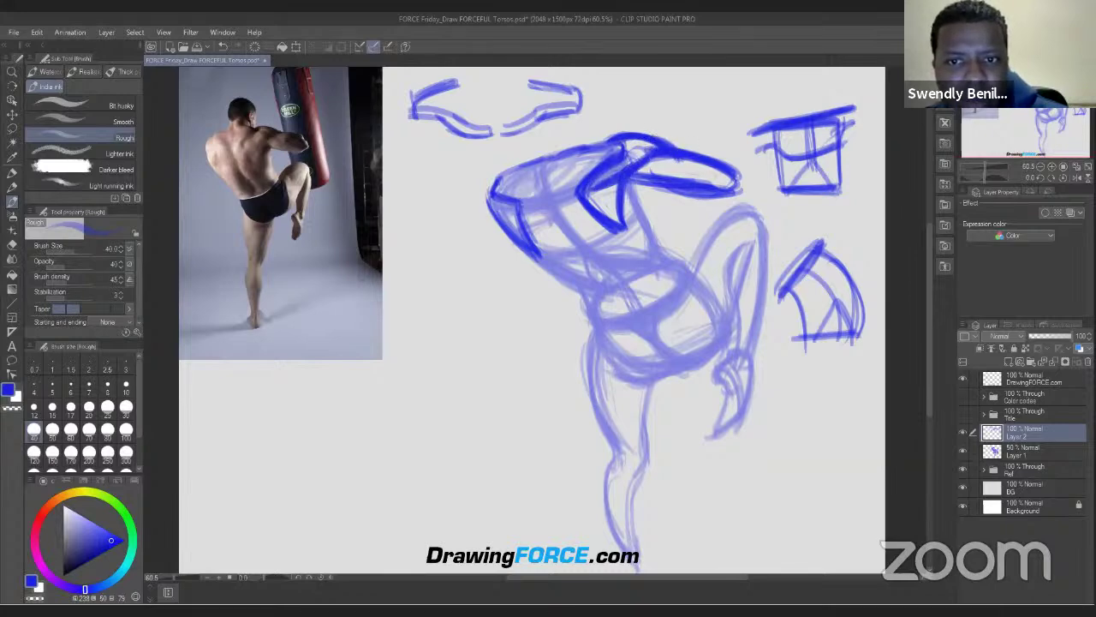
{"action": "left_click_drag", "start_coordinate": [579, 199], "coordinate": [627, 221]}
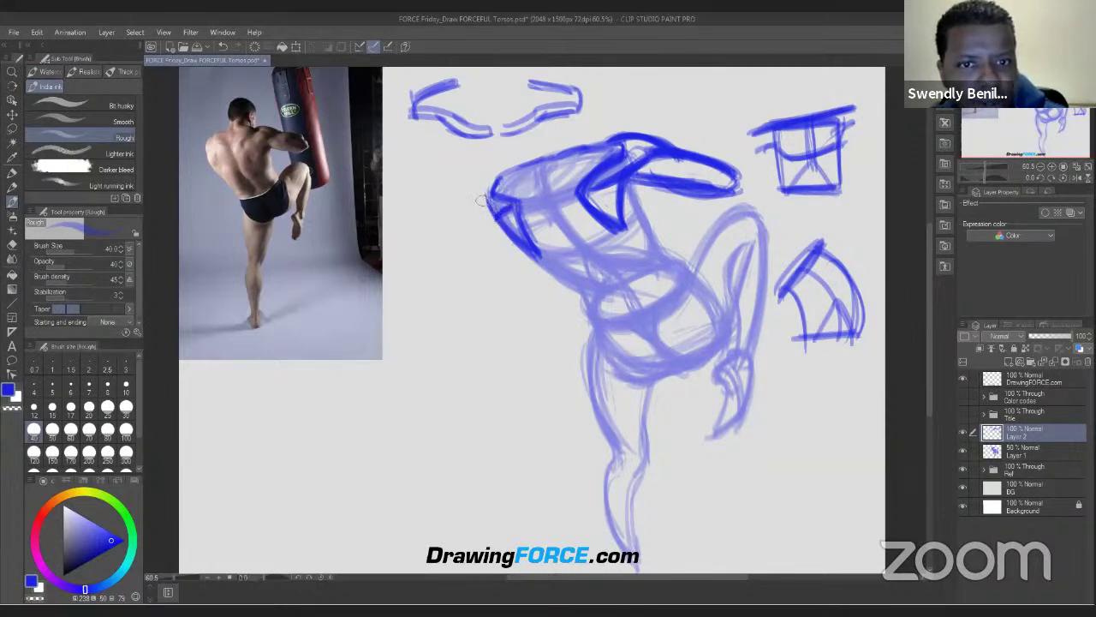
Step: Wrap a rounded shoulder around the standing-leg-side shoulder blade and reinforce the outer edges of both blades
{"action": "mouse_move", "coordinate": [478, 195]}
{"action": "left_mouse_down"}
{"action": "mouse_move", "coordinate": [481, 195]}
{"action": "mouse_move", "coordinate": [489, 173]}
{"action": "mouse_move", "coordinate": [479, 197]}
{"action": "mouse_move", "coordinate": [490, 171]}
{"action": "left_mouse_up"}
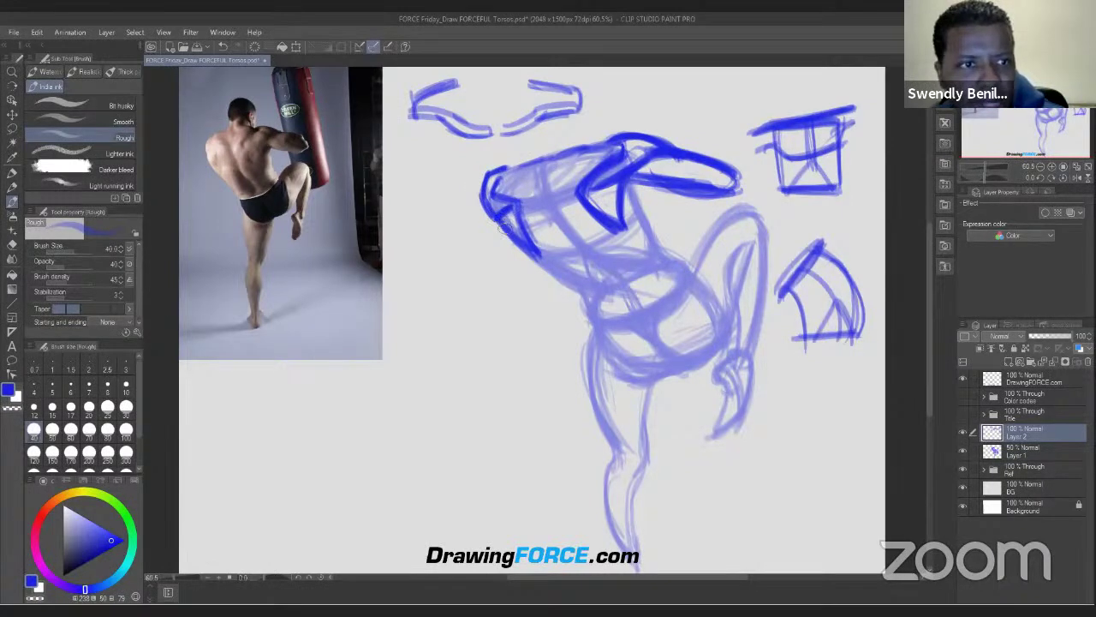
{"action": "left_click_drag", "start_coordinate": [527, 222], "coordinate": [518, 204]}
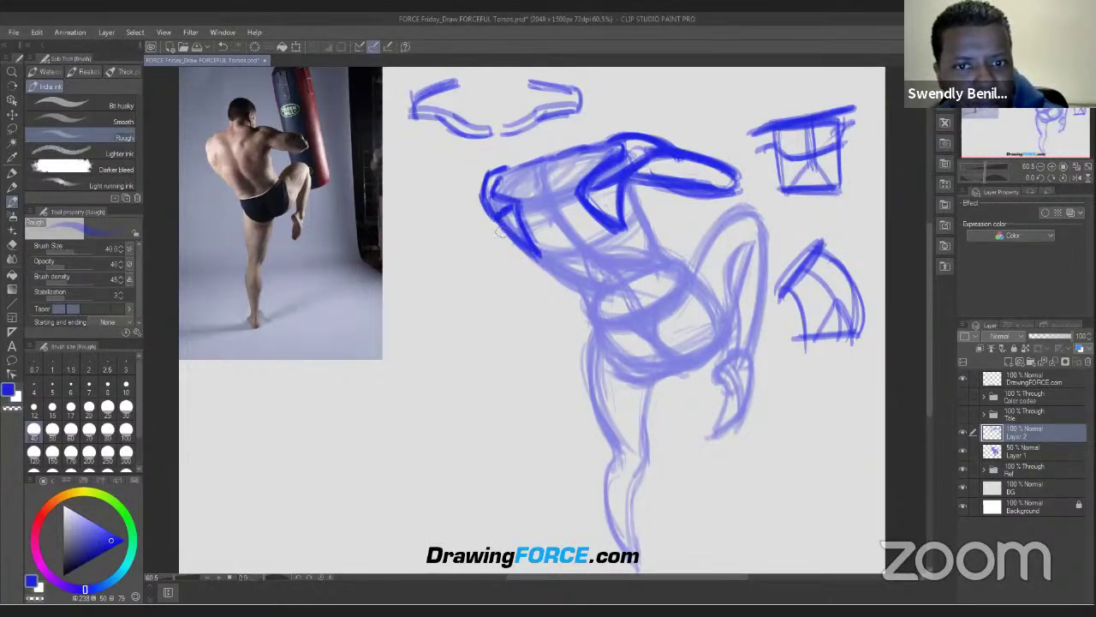
{"action": "left_click_drag", "start_coordinate": [495, 218], "coordinate": [518, 249]}
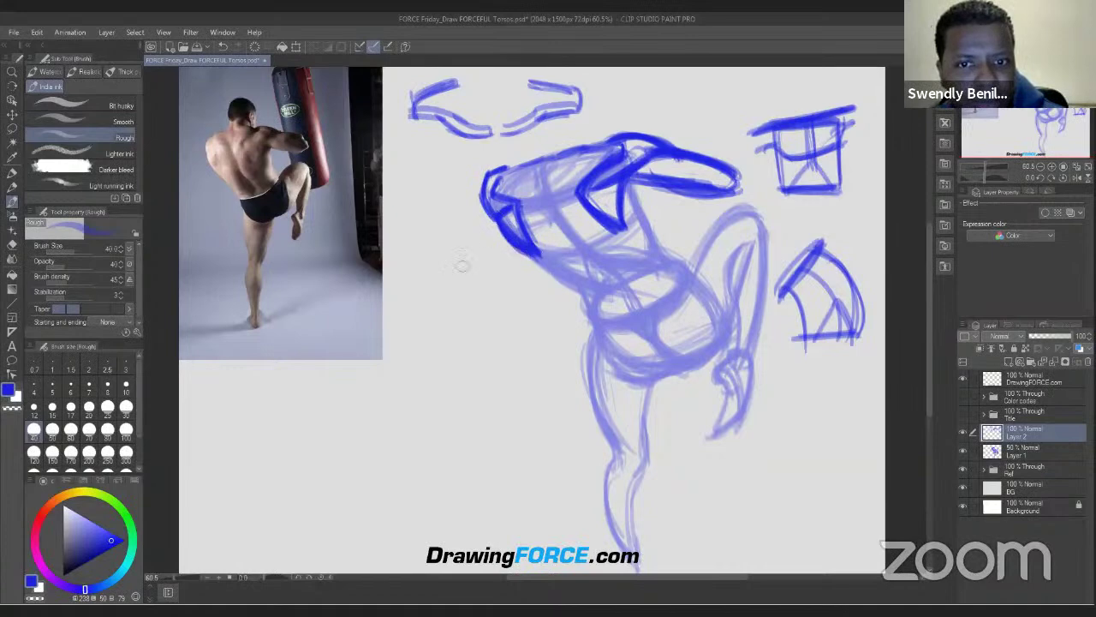
{"action": "left_click_drag", "start_coordinate": [627, 184], "coordinate": [623, 228]}
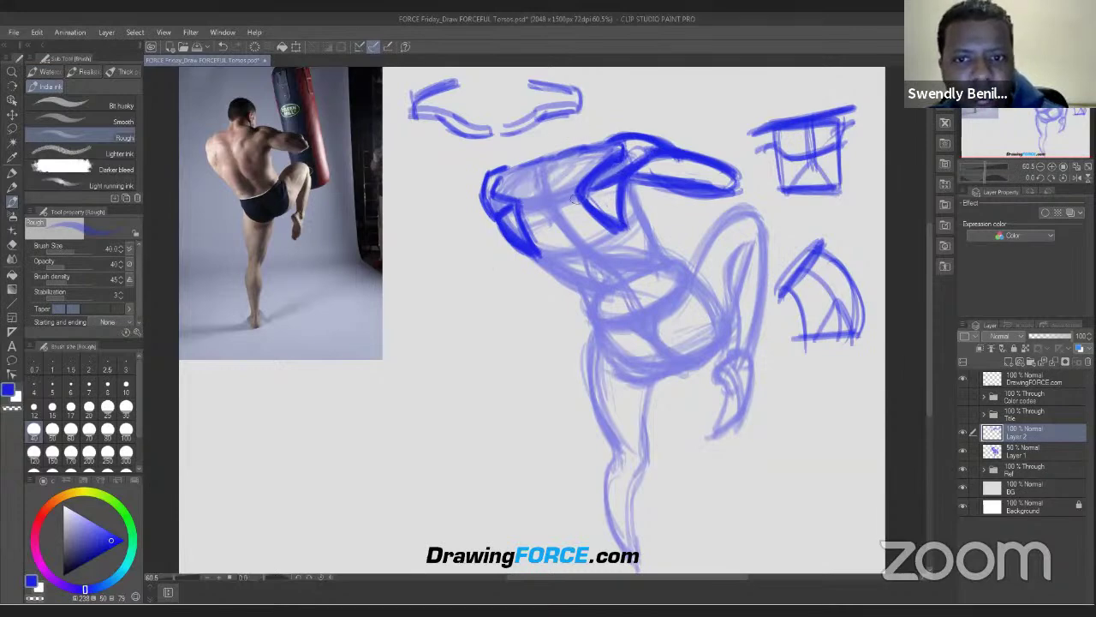
{"action": "left_click_drag", "start_coordinate": [623, 190], "coordinate": [632, 233]}
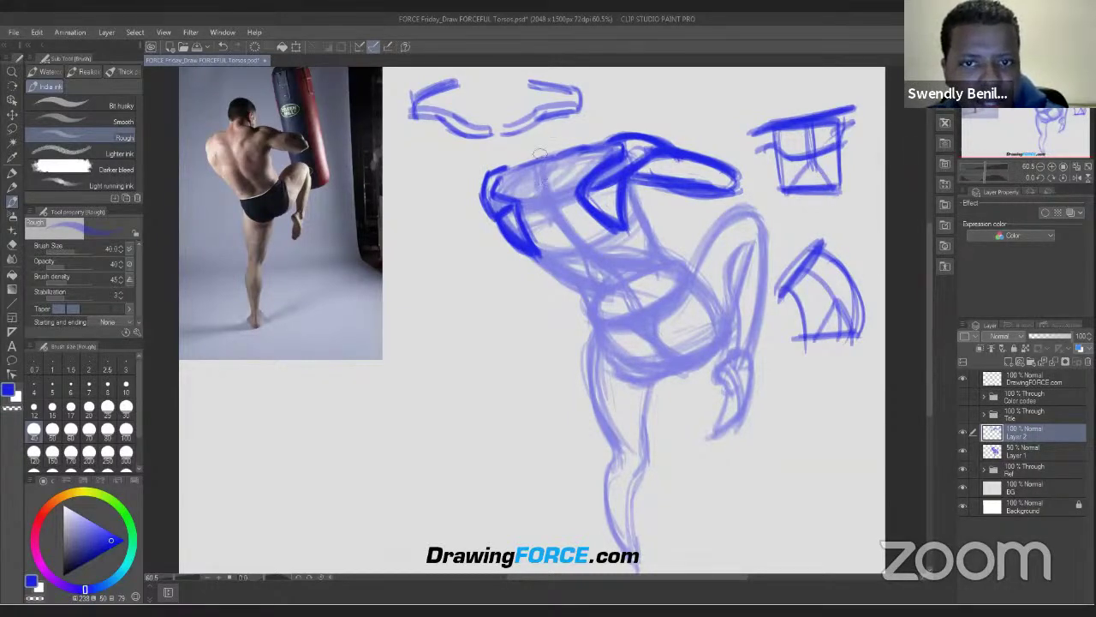
Step: Erase the shoulder girdle diagram above the figure
{"action": "key", "text": "e"}
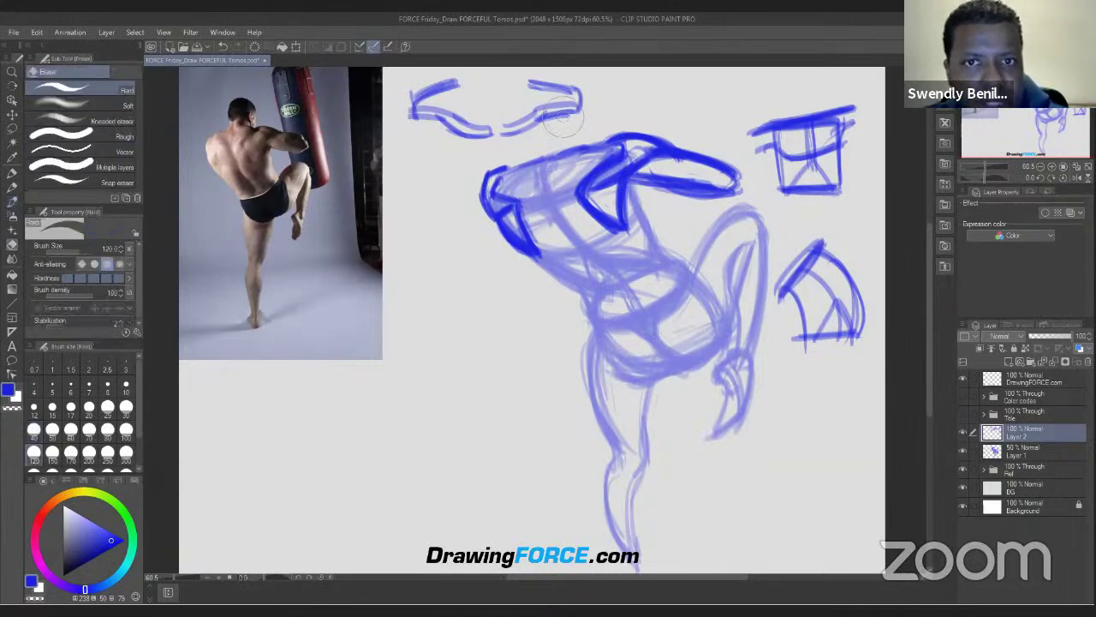
{"action": "mouse_move", "coordinate": [579, 96]}
{"action": "left_mouse_down"}
{"action": "mouse_move", "coordinate": [514, 125]}
{"action": "mouse_move", "coordinate": [548, 86]}
{"action": "mouse_move", "coordinate": [409, 112]}
{"action": "mouse_move", "coordinate": [519, 125]}
{"action": "mouse_move", "coordinate": [577, 106]}
{"action": "mouse_move", "coordinate": [488, 119]}
{"action": "left_mouse_up"}
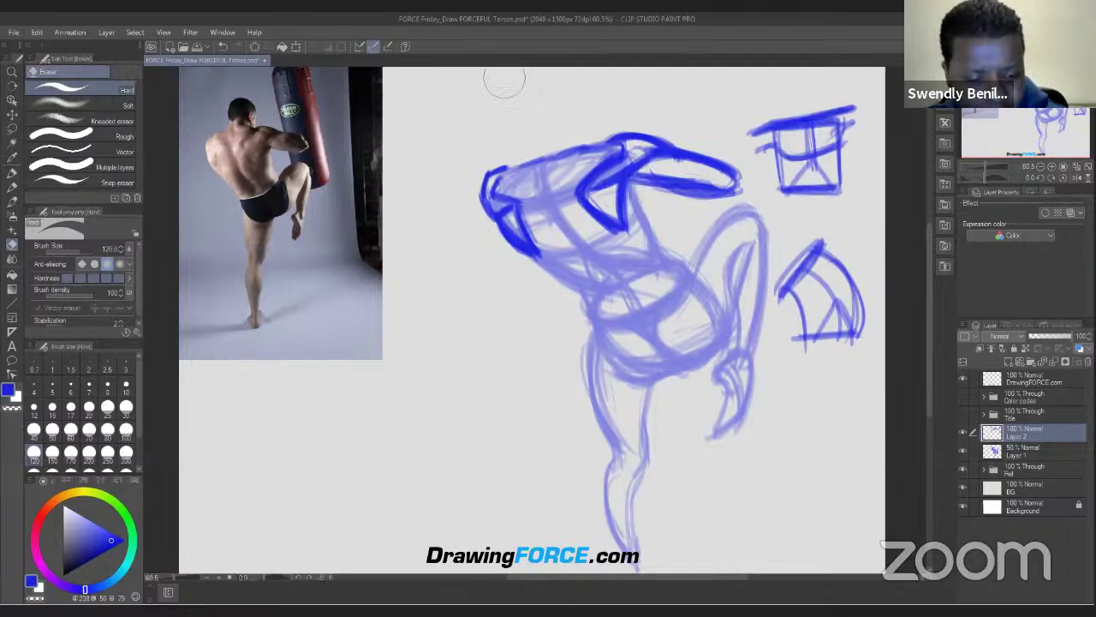
Step: Draw the neck's curved centre line with the Rough ink brush, rising from the upper spine above the shoulders
{"action": "key", "text": "p"}
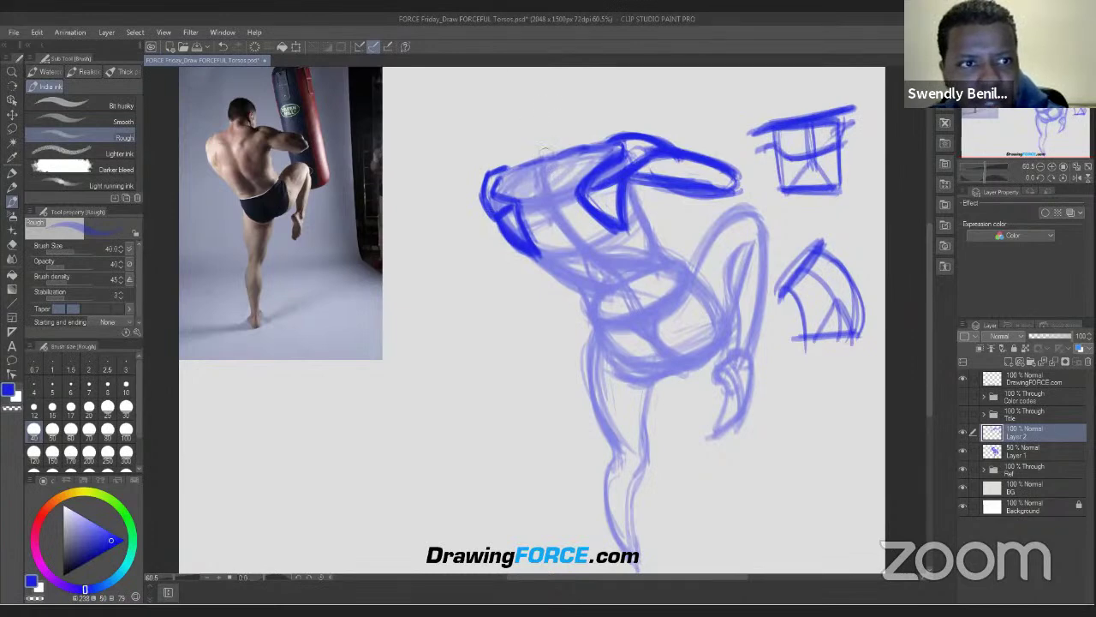
{"action": "left_click_drag", "start_coordinate": [540, 112], "coordinate": [542, 197]}
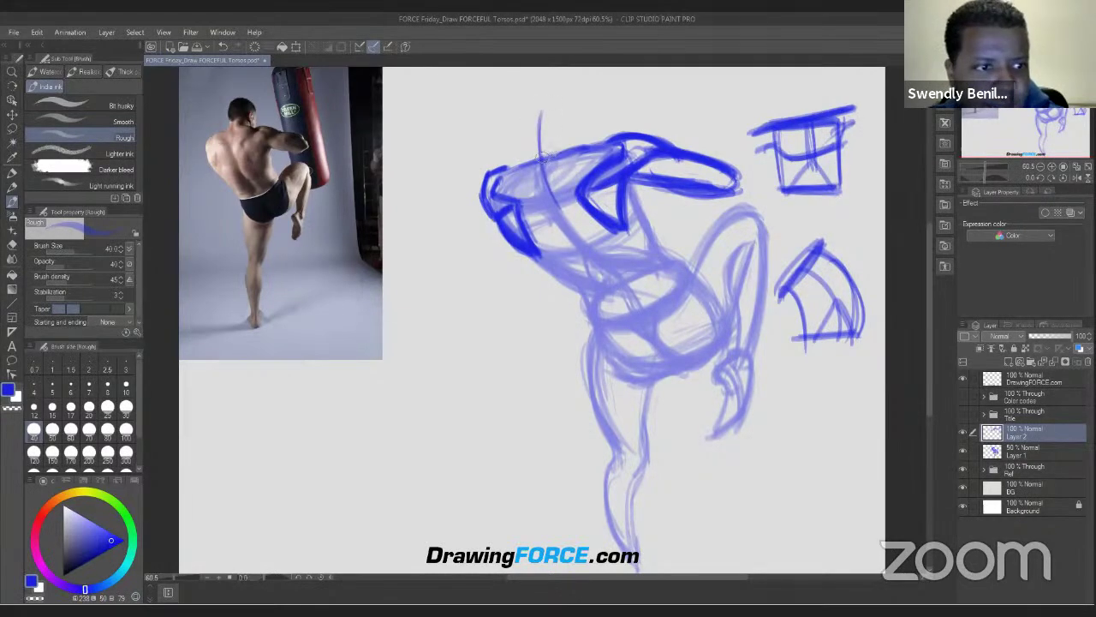
{"action": "mouse_move", "coordinate": [540, 116]}
{"action": "left_mouse_down"}
{"action": "mouse_move", "coordinate": [574, 229]}
{"action": "mouse_move", "coordinate": [543, 106]}
{"action": "mouse_move", "coordinate": [555, 184]}
{"action": "left_mouse_up"}
{"action": "left_click_drag", "start_coordinate": [541, 101], "coordinate": [538, 178]}
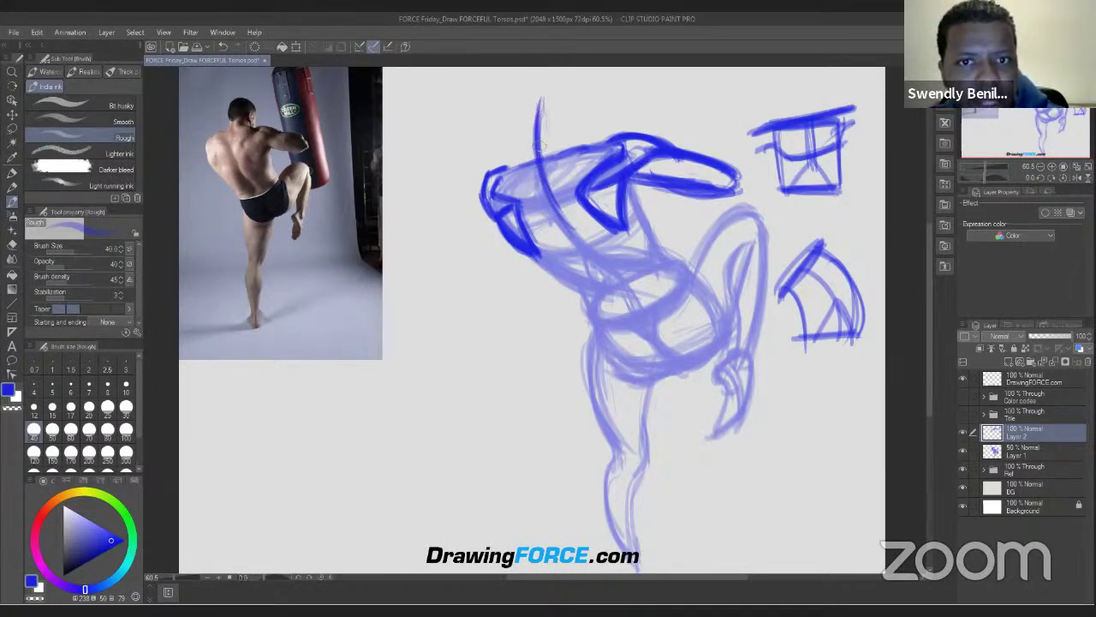
{"action": "left_click_drag", "start_coordinate": [543, 117], "coordinate": [559, 206]}
Step: Draw an oval head around the top of the neck line, with a bold arc marking the skull base
{"action": "mouse_move", "coordinate": [531, 87]}
{"action": "left_mouse_down"}
{"action": "mouse_move", "coordinate": [578, 104]}
{"action": "mouse_move", "coordinate": [573, 83]}
{"action": "mouse_move", "coordinate": [570, 160]}
{"action": "left_mouse_up"}
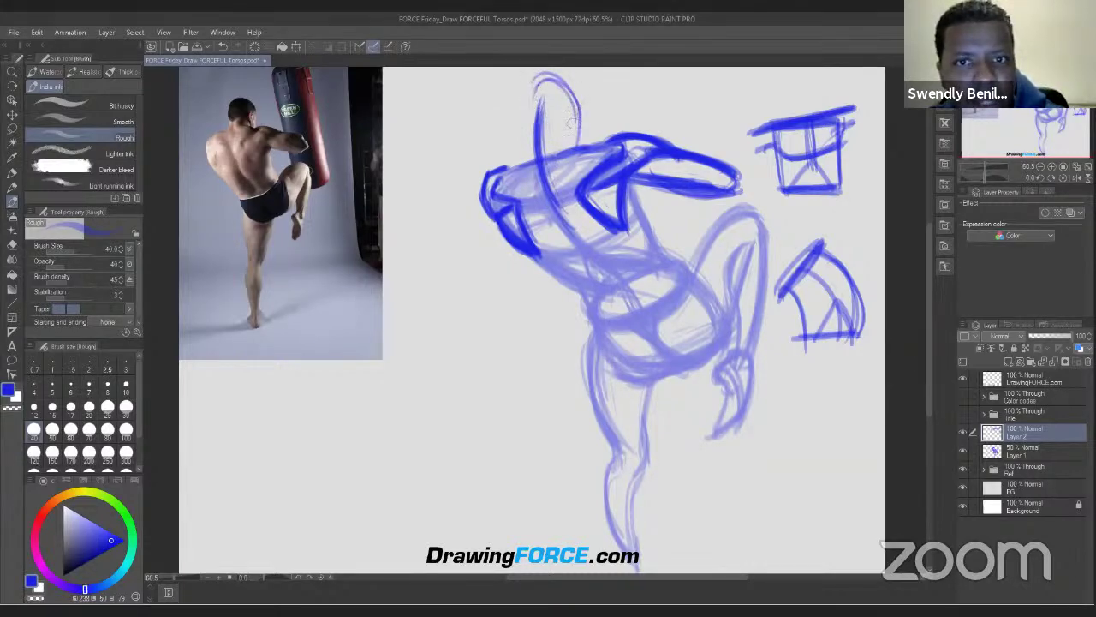
{"action": "left_click_drag", "start_coordinate": [579, 112], "coordinate": [581, 147]}
{"action": "mouse_move", "coordinate": [534, 92]}
{"action": "left_mouse_down"}
{"action": "mouse_move", "coordinate": [572, 89]}
{"action": "mouse_move", "coordinate": [574, 147]}
{"action": "left_mouse_up"}
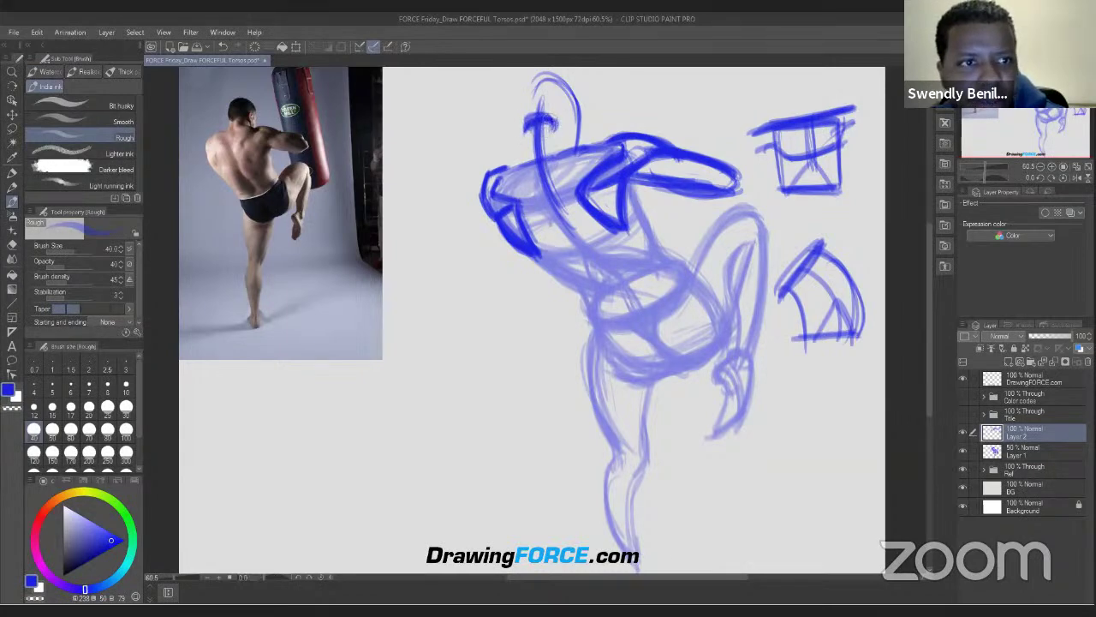
{"action": "mouse_move", "coordinate": [534, 97]}
{"action": "left_mouse_down"}
{"action": "mouse_move", "coordinate": [523, 116]}
{"action": "mouse_move", "coordinate": [519, 84]}
{"action": "mouse_move", "coordinate": [539, 82]}
{"action": "mouse_move", "coordinate": [526, 107]}
{"action": "left_mouse_up"}
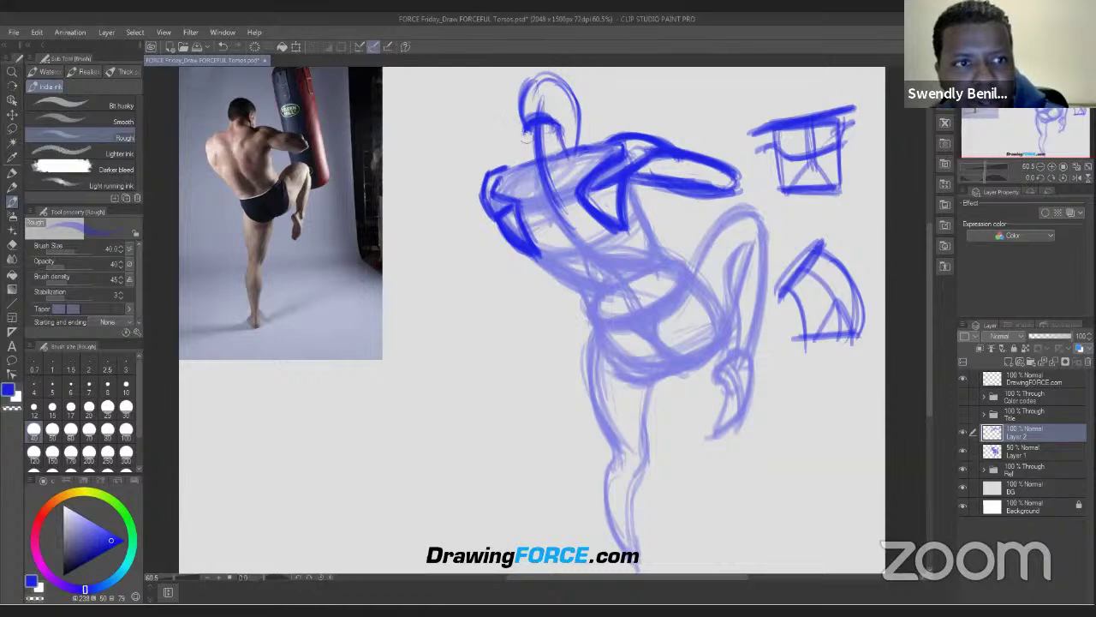
Step: Build the neck as a thick column from the skull base into the upper back, with trapezius lines sloping to both shoulders
{"action": "mouse_move", "coordinate": [524, 137]}
{"action": "left_mouse_down"}
{"action": "mouse_move", "coordinate": [529, 178]}
{"action": "mouse_move", "coordinate": [566, 157]}
{"action": "mouse_move", "coordinate": [566, 172]}
{"action": "mouse_move", "coordinate": [541, 190]}
{"action": "left_mouse_up"}
{"action": "mouse_move", "coordinate": [553, 177]}
{"action": "left_mouse_down"}
{"action": "mouse_move", "coordinate": [575, 186]}
{"action": "mouse_move", "coordinate": [543, 190]}
{"action": "mouse_move", "coordinate": [574, 175]}
{"action": "mouse_move", "coordinate": [569, 183]}
{"action": "left_mouse_up"}
{"action": "left_click_drag", "start_coordinate": [527, 129], "coordinate": [524, 162]}
{"action": "left_click_drag", "start_coordinate": [528, 175], "coordinate": [538, 190]}
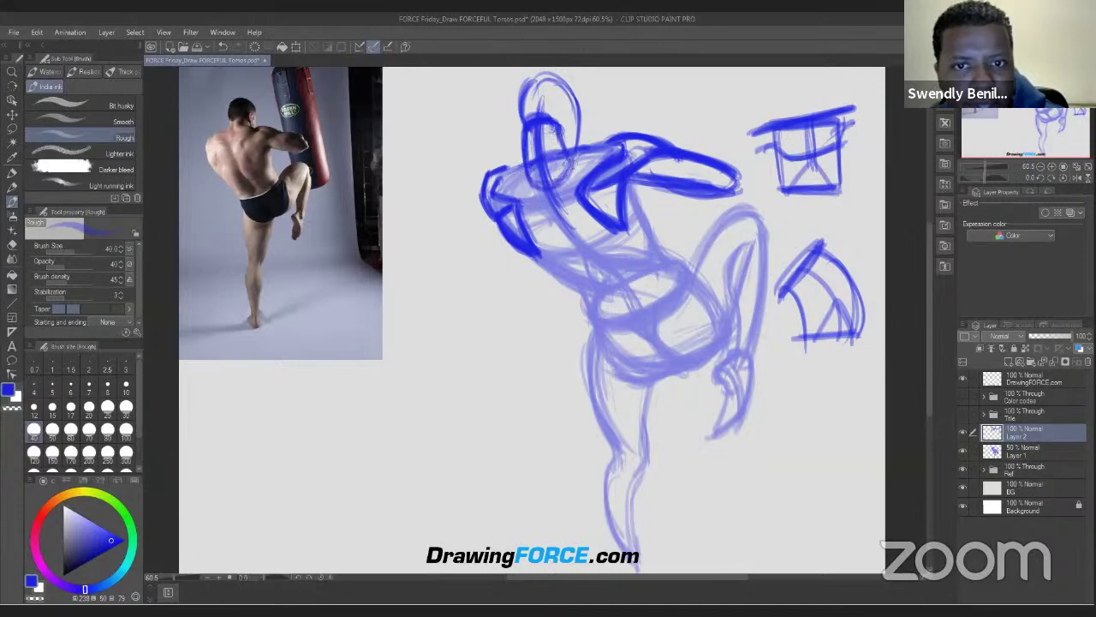
{"action": "mouse_move", "coordinate": [531, 77]}
{"action": "left_mouse_down"}
{"action": "mouse_move", "coordinate": [543, 84]}
{"action": "mouse_move", "coordinate": [526, 120]}
{"action": "mouse_move", "coordinate": [555, 143]}
{"action": "left_mouse_up"}
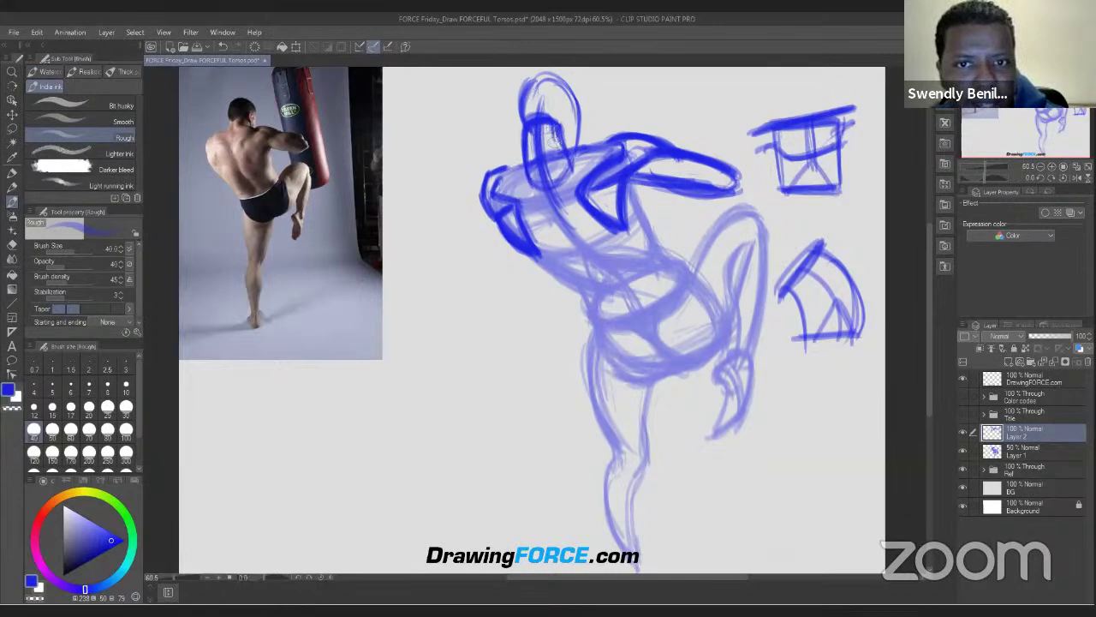
{"action": "left_click_drag", "start_coordinate": [560, 121], "coordinate": [551, 136]}
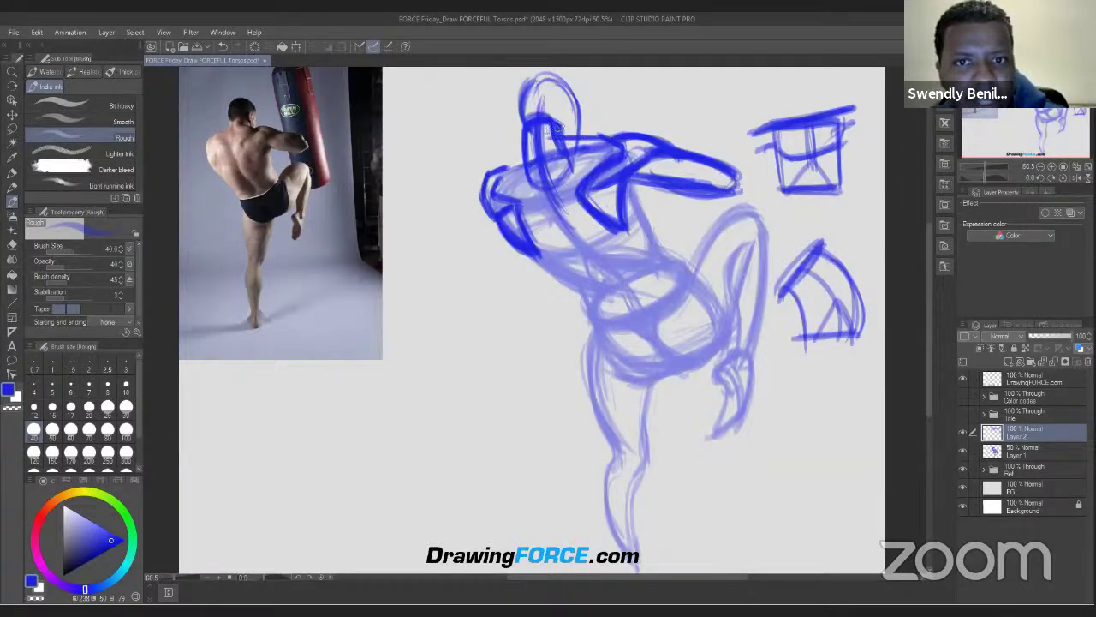
{"action": "mouse_move", "coordinate": [558, 144]}
{"action": "left_mouse_down"}
{"action": "mouse_move", "coordinate": [548, 115]}
{"action": "mouse_move", "coordinate": [528, 117]}
{"action": "left_mouse_up"}
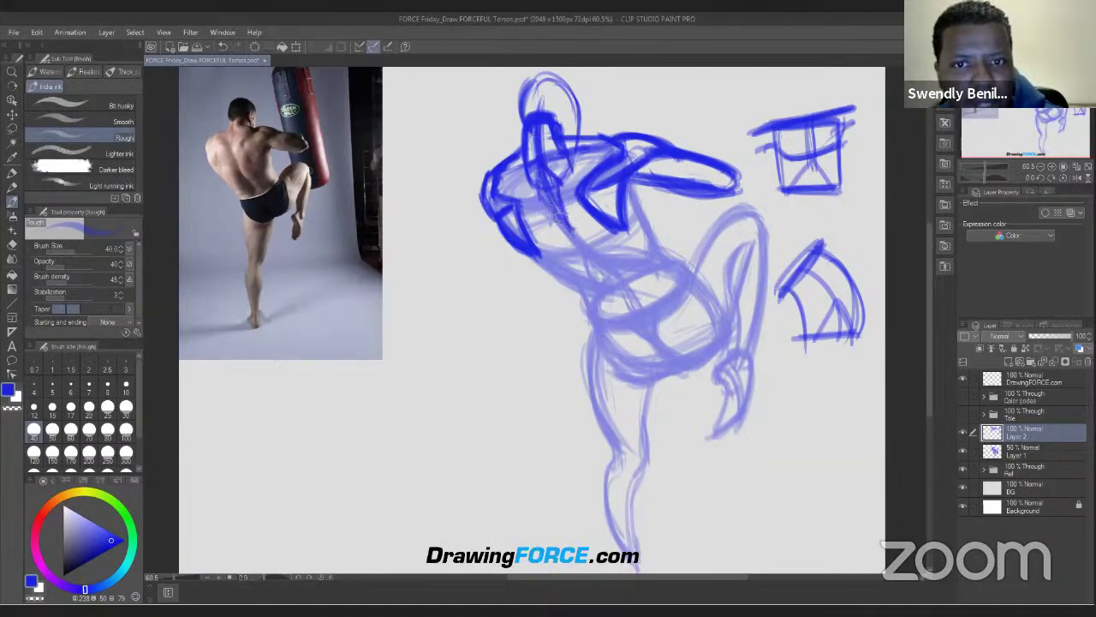
Step: Draw the trapezius tapering to a point at mid-back, and bold side contours running down the rib cage
{"action": "left_click_drag", "start_coordinate": [555, 178], "coordinate": [568, 222]}
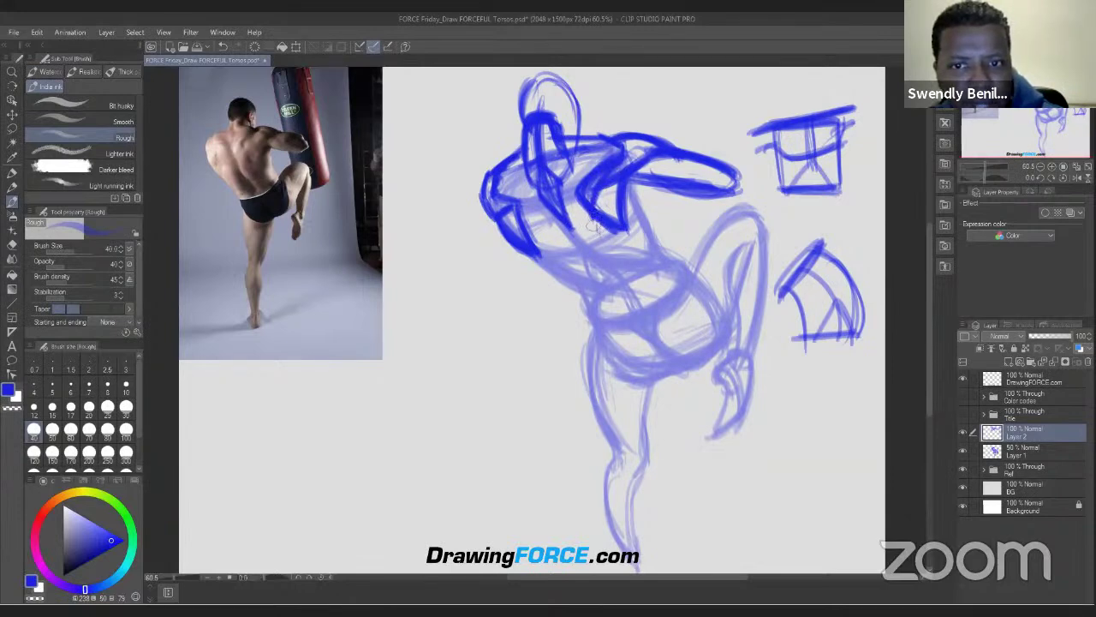
{"action": "mouse_move", "coordinate": [600, 254]}
{"action": "left_mouse_down"}
{"action": "mouse_move", "coordinate": [604, 227]}
{"action": "mouse_move", "coordinate": [600, 265]}
{"action": "left_mouse_up"}
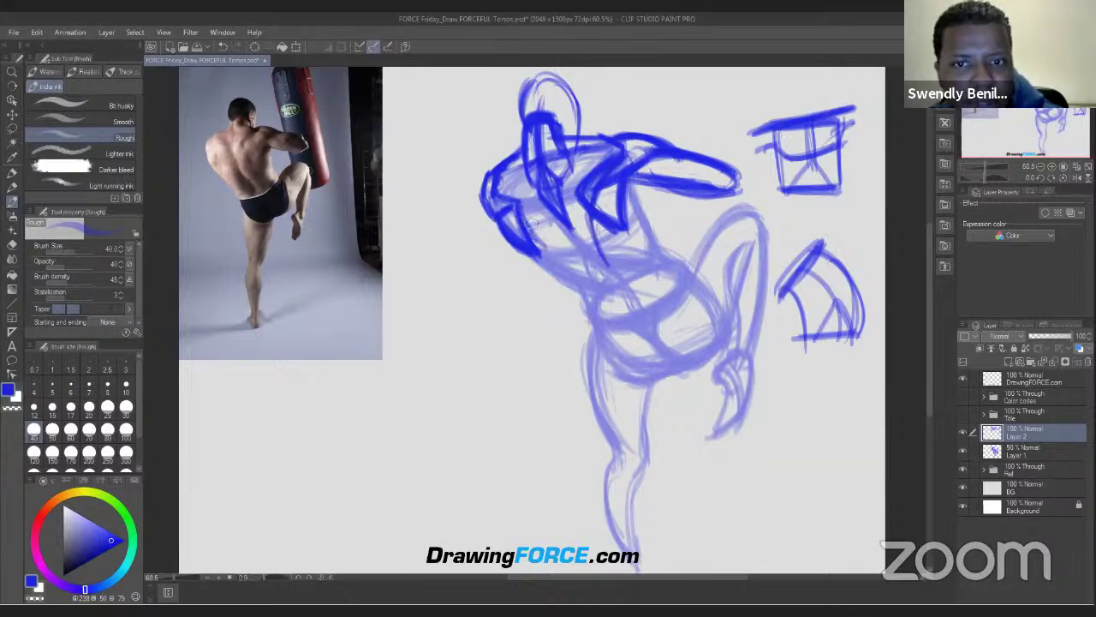
{"action": "mouse_move", "coordinate": [540, 224]}
{"action": "left_mouse_down"}
{"action": "mouse_move", "coordinate": [595, 266]}
{"action": "mouse_move", "coordinate": [561, 244]}
{"action": "mouse_move", "coordinate": [591, 259]}
{"action": "mouse_move", "coordinate": [600, 226]}
{"action": "mouse_move", "coordinate": [598, 261]}
{"action": "mouse_move", "coordinate": [589, 214]}
{"action": "mouse_move", "coordinate": [552, 238]}
{"action": "mouse_move", "coordinate": [584, 262]}
{"action": "mouse_move", "coordinate": [533, 221]}
{"action": "mouse_move", "coordinate": [601, 267]}
{"action": "mouse_move", "coordinate": [557, 243]}
{"action": "left_mouse_up"}
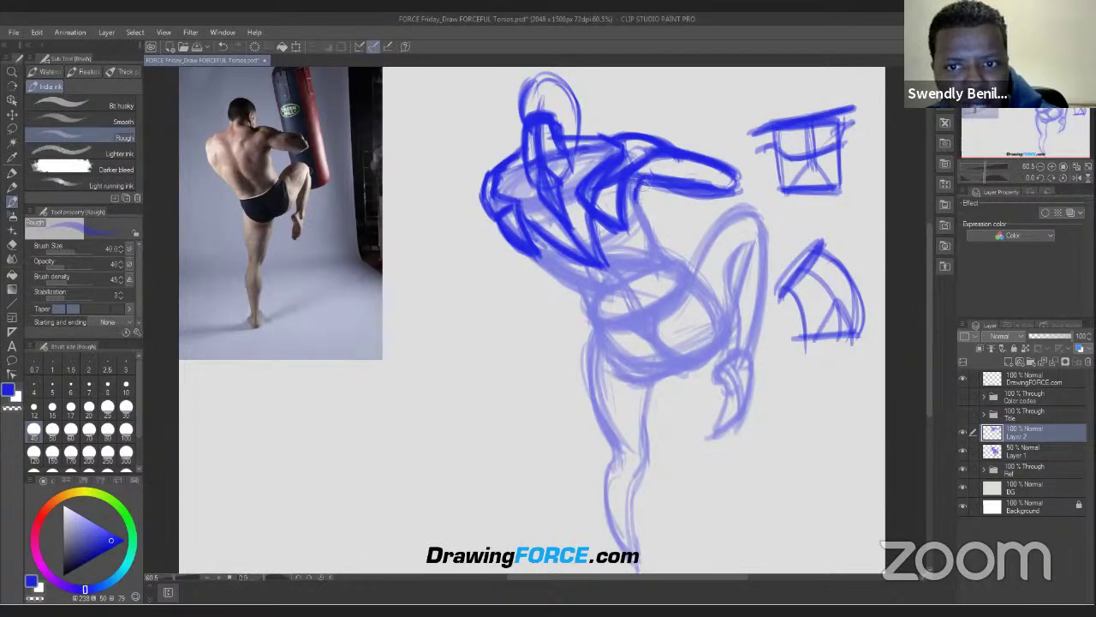
{"action": "mouse_move", "coordinate": [644, 227]}
{"action": "left_mouse_down"}
{"action": "mouse_move", "coordinate": [640, 195]}
{"action": "mouse_move", "coordinate": [644, 247]}
{"action": "mouse_move", "coordinate": [639, 193]}
{"action": "mouse_move", "coordinate": [637, 257]}
{"action": "mouse_move", "coordinate": [643, 219]}
{"action": "left_mouse_up"}
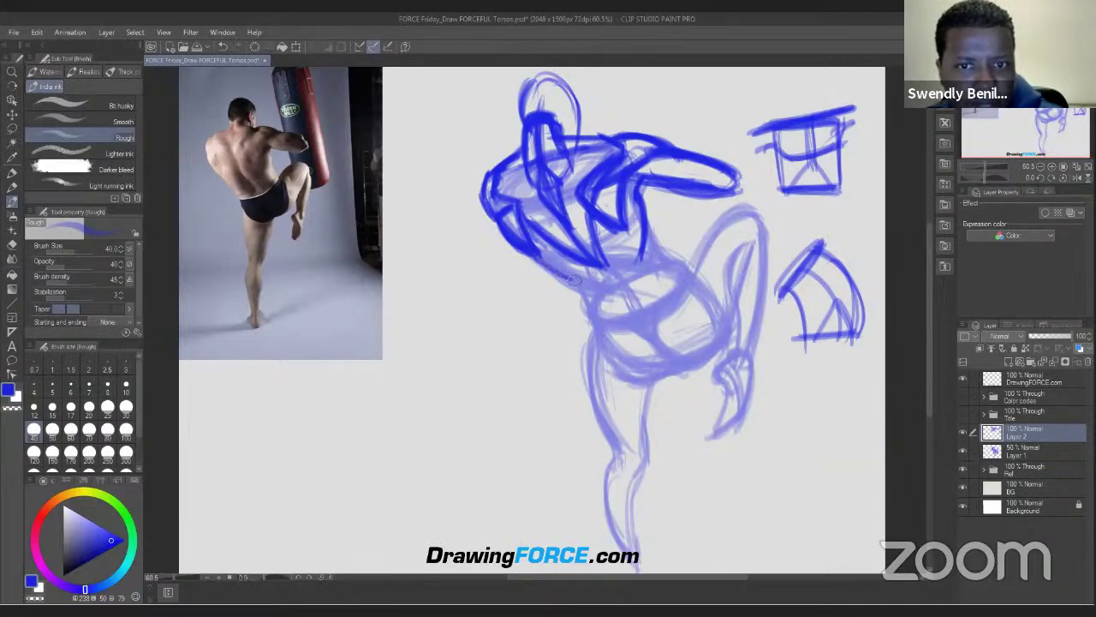
{"action": "mouse_move", "coordinate": [529, 255]}
{"action": "left_mouse_down"}
{"action": "mouse_move", "coordinate": [581, 283]}
{"action": "mouse_move", "coordinate": [540, 252]}
{"action": "left_mouse_up"}
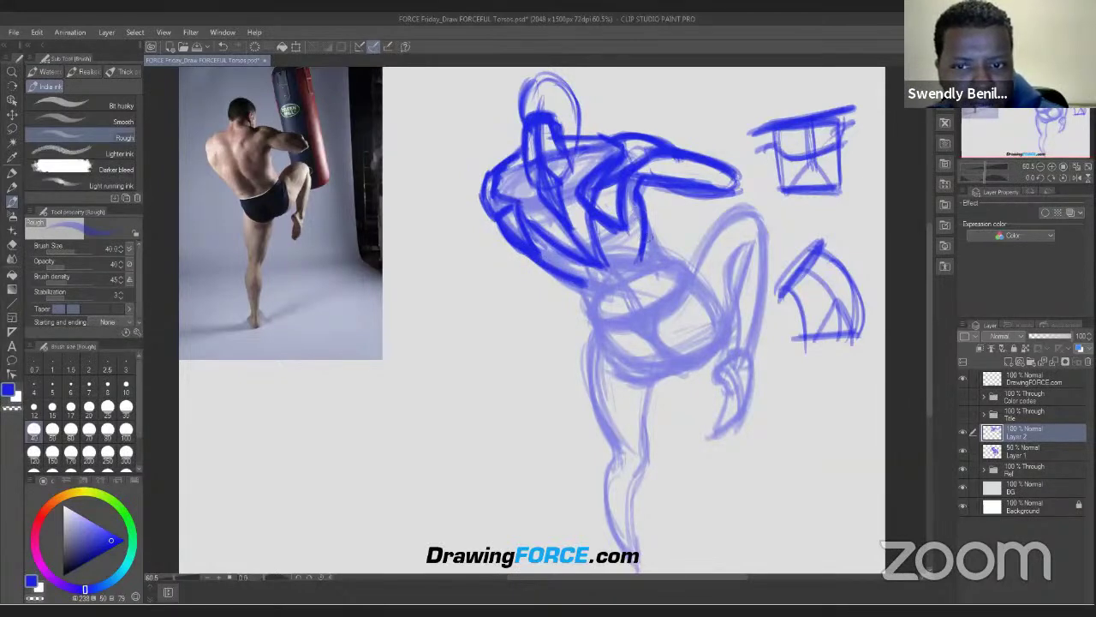
Step: Draw two lower-back lines running from the rib cage down into the pelvis on either side of the spine
{"action": "mouse_move", "coordinate": [664, 306]}
{"action": "left_mouse_down"}
{"action": "mouse_move", "coordinate": [650, 257]}
{"action": "mouse_move", "coordinate": [661, 310]}
{"action": "left_mouse_up"}
{"action": "left_click_drag", "start_coordinate": [579, 271], "coordinate": [616, 325]}
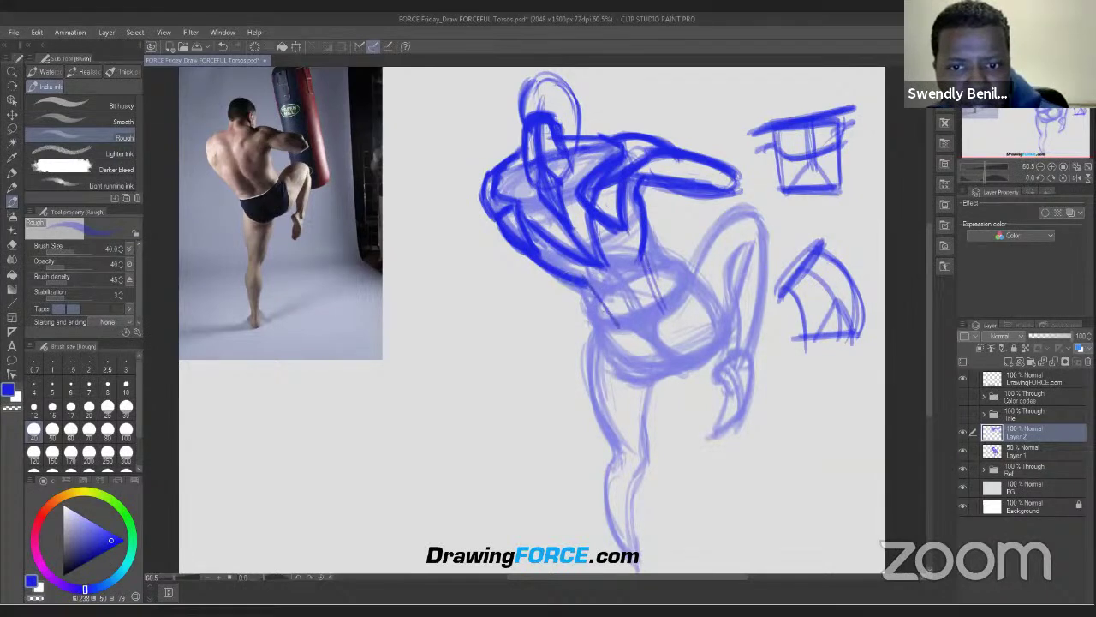
{"action": "mouse_move", "coordinate": [555, 276]}
{"action": "left_mouse_down"}
{"action": "mouse_move", "coordinate": [587, 282]}
{"action": "mouse_move", "coordinate": [624, 324]}
{"action": "left_mouse_up"}
{"action": "left_click_drag", "start_coordinate": [648, 249], "coordinate": [662, 305]}
{"action": "left_click_drag", "start_coordinate": [641, 307], "coordinate": [634, 310]}
{"action": "left_click_drag", "start_coordinate": [578, 287], "coordinate": [624, 327]}
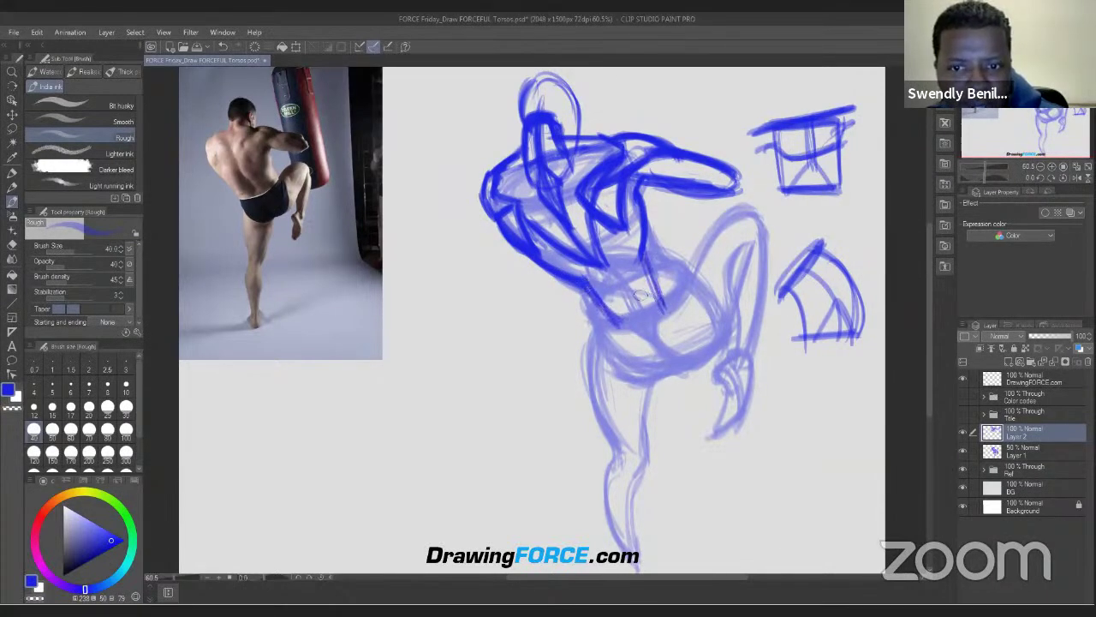
{"action": "mouse_move", "coordinate": [651, 261]}
{"action": "left_mouse_down"}
{"action": "mouse_move", "coordinate": [641, 303]}
{"action": "mouse_move", "coordinate": [584, 283]}
{"action": "mouse_move", "coordinate": [606, 310]}
{"action": "left_mouse_up"}
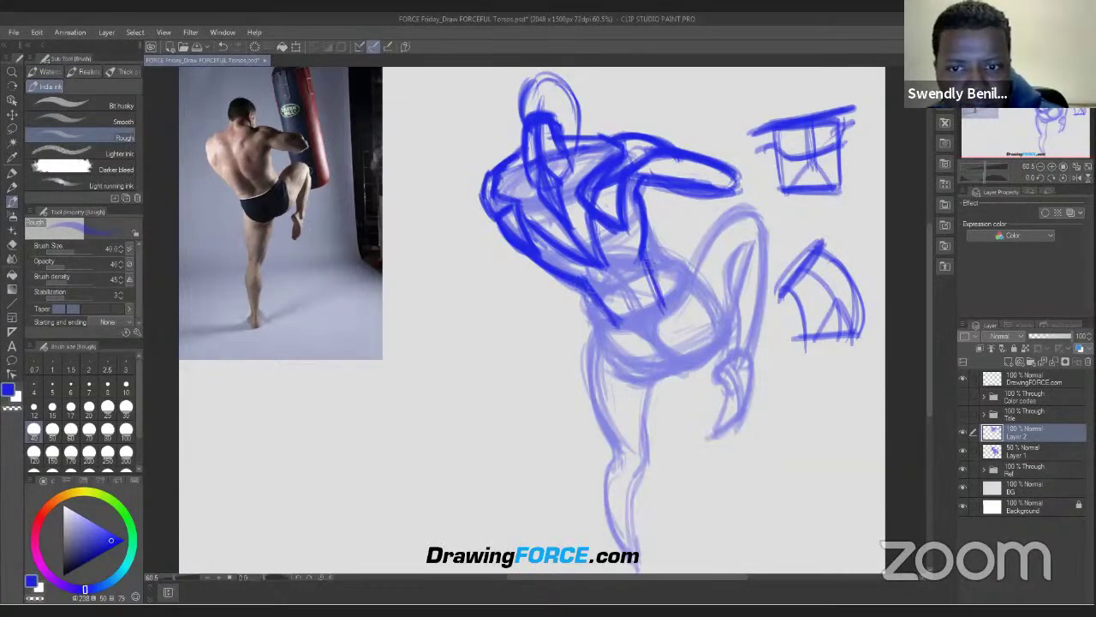
{"action": "left_click_drag", "start_coordinate": [649, 275], "coordinate": [660, 305]}
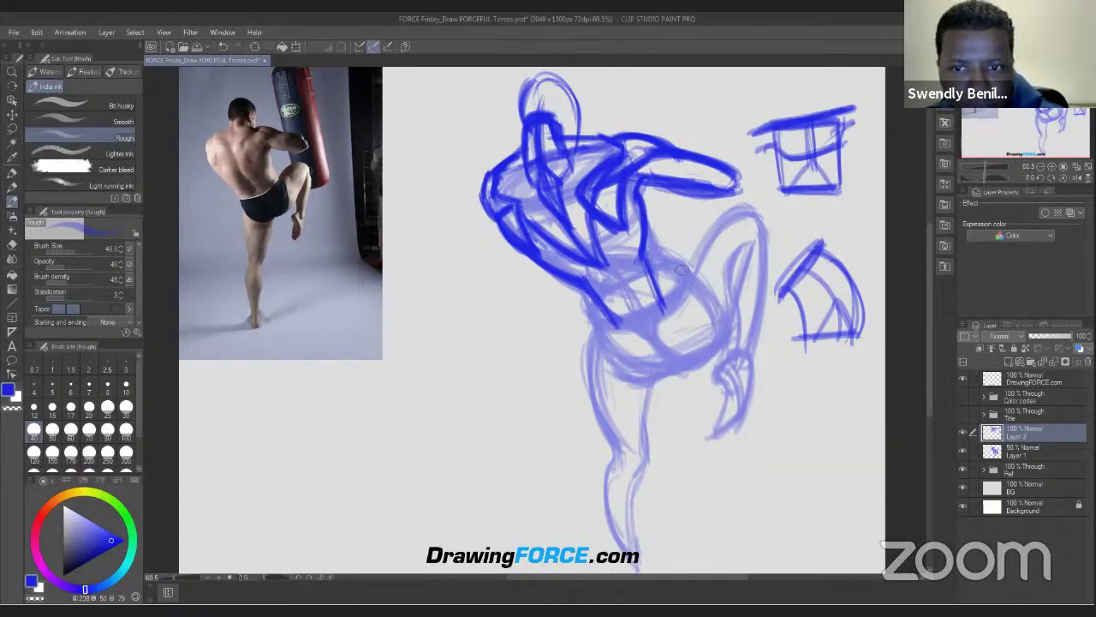
Step: Draw the curved waistline and belly contour, and round out the buttock on the raised-leg side with bold strokes
{"action": "mouse_move", "coordinate": [688, 257]}
{"action": "left_mouse_down"}
{"action": "mouse_move", "coordinate": [688, 289]}
{"action": "mouse_move", "coordinate": [667, 310]}
{"action": "mouse_move", "coordinate": [679, 298]}
{"action": "mouse_move", "coordinate": [597, 316]}
{"action": "mouse_move", "coordinate": [676, 291]}
{"action": "mouse_move", "coordinate": [585, 310]}
{"action": "mouse_move", "coordinate": [614, 327]}
{"action": "mouse_move", "coordinate": [668, 304]}
{"action": "mouse_move", "coordinate": [679, 264]}
{"action": "mouse_move", "coordinate": [670, 300]}
{"action": "mouse_move", "coordinate": [594, 310]}
{"action": "mouse_move", "coordinate": [612, 322]}
{"action": "mouse_move", "coordinate": [673, 286]}
{"action": "left_mouse_up"}
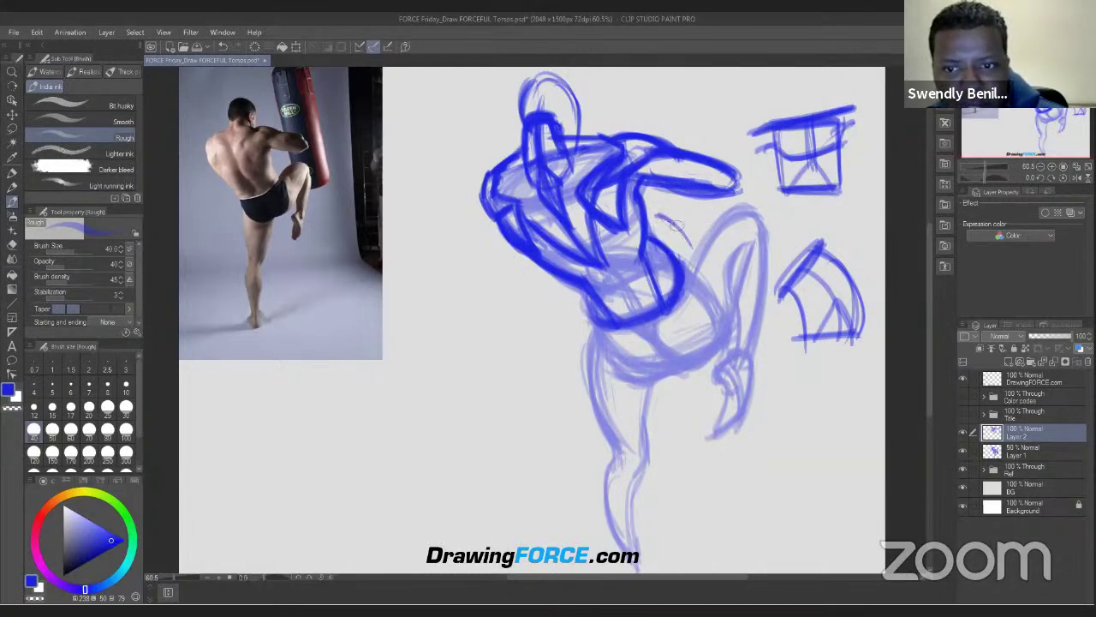
{"action": "mouse_move", "coordinate": [664, 219]}
{"action": "left_mouse_down"}
{"action": "mouse_move", "coordinate": [730, 313]}
{"action": "mouse_move", "coordinate": [717, 308]}
{"action": "left_mouse_up"}
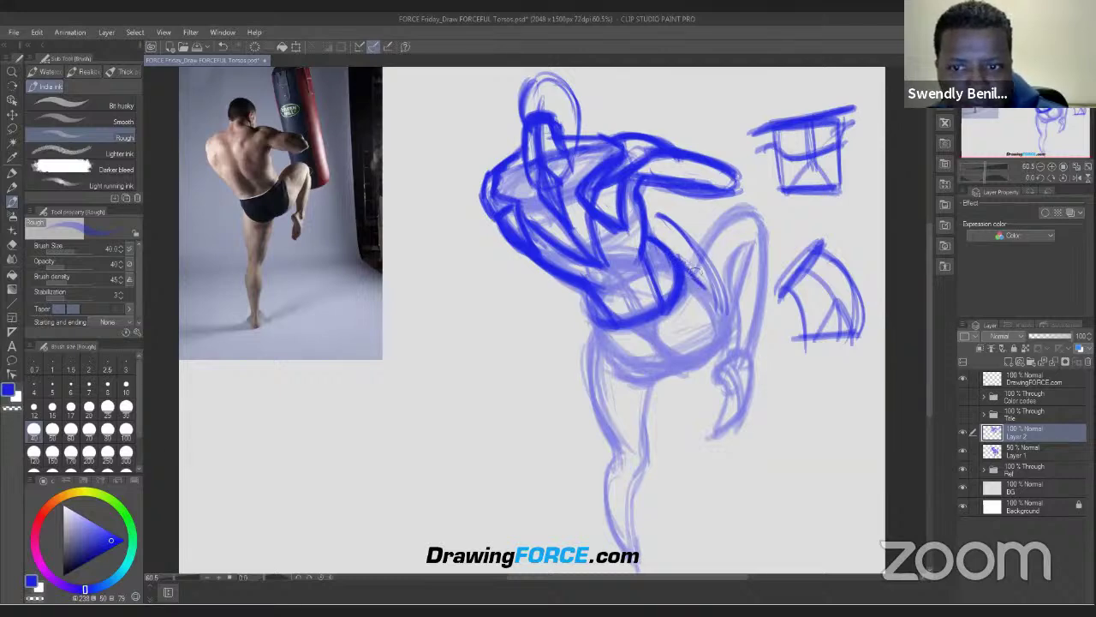
{"action": "mouse_move", "coordinate": [695, 269]}
{"action": "left_mouse_down"}
{"action": "mouse_move", "coordinate": [712, 288]}
{"action": "mouse_move", "coordinate": [700, 272]}
{"action": "mouse_move", "coordinate": [721, 339]}
{"action": "mouse_move", "coordinate": [715, 359]}
{"action": "left_mouse_up"}
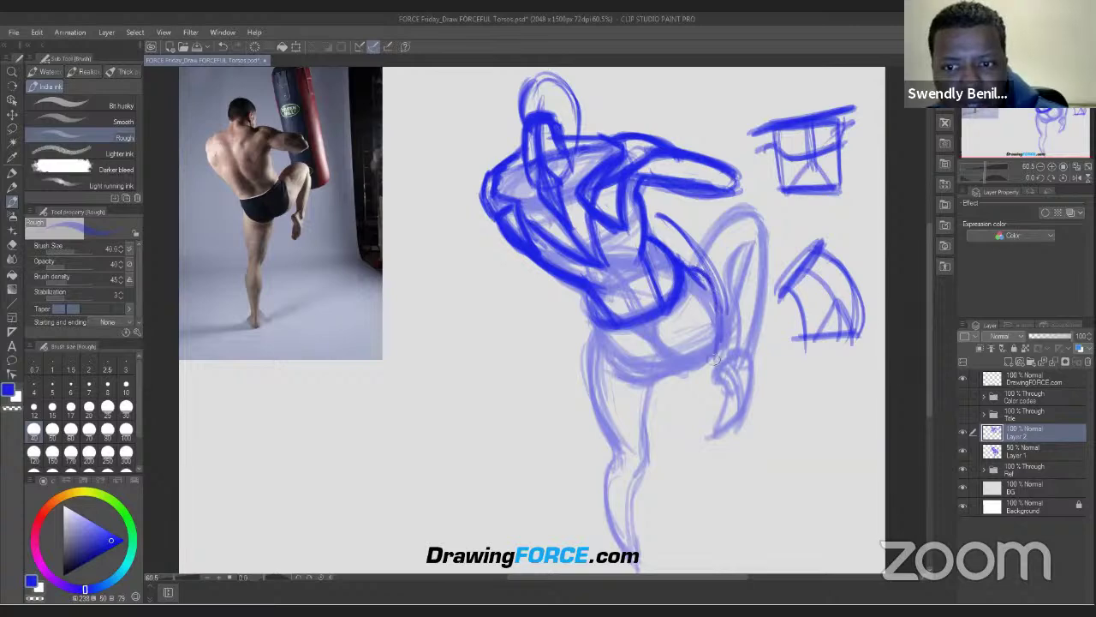
{"action": "mouse_move", "coordinate": [704, 286]}
{"action": "left_mouse_down"}
{"action": "mouse_move", "coordinate": [710, 356]}
{"action": "mouse_move", "coordinate": [708, 320]}
{"action": "mouse_move", "coordinate": [699, 354]}
{"action": "left_mouse_up"}
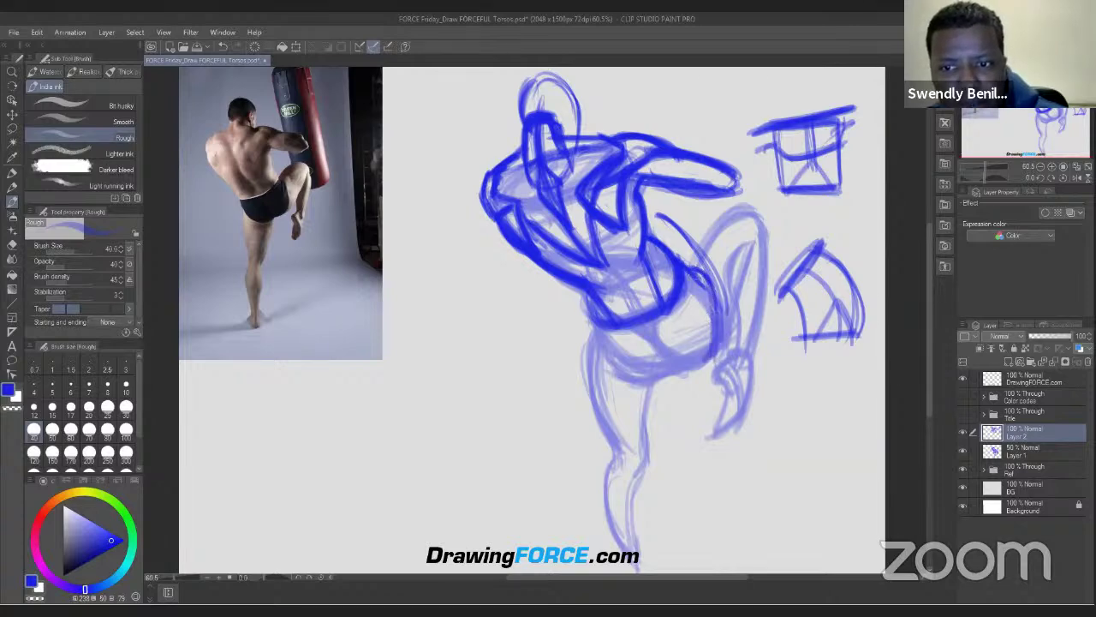
{"action": "mouse_move", "coordinate": [705, 282]}
{"action": "left_mouse_down"}
{"action": "mouse_move", "coordinate": [717, 362]}
{"action": "mouse_move", "coordinate": [685, 366]}
{"action": "left_mouse_up"}
{"action": "left_click_drag", "start_coordinate": [687, 262], "coordinate": [708, 341]}
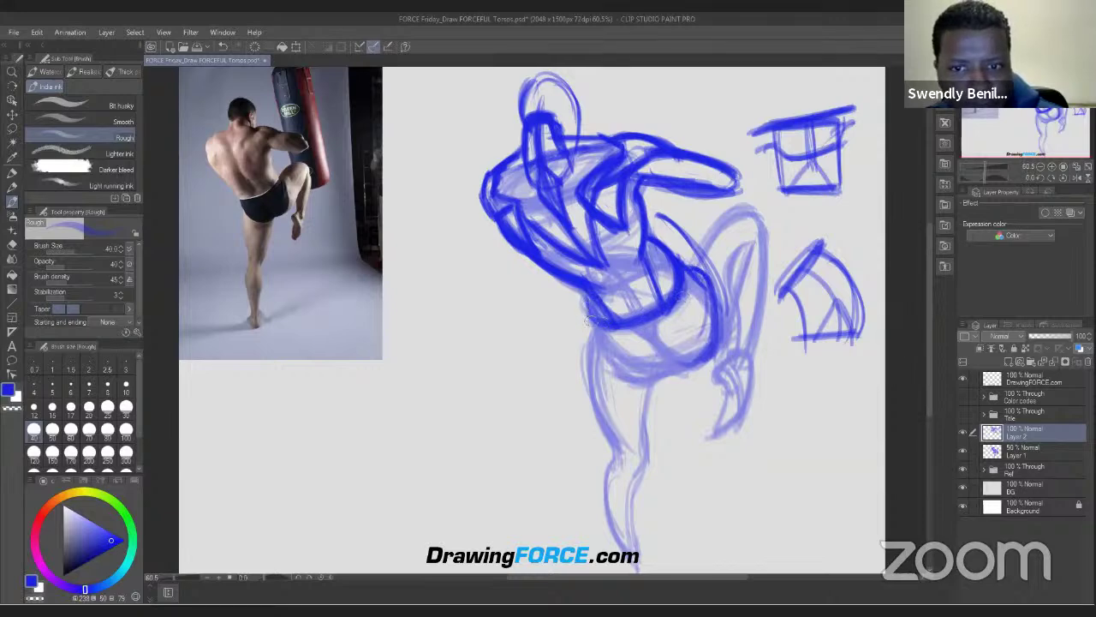
Step: Draw the lower contour of the standing-leg buttock and the dividing line between the two buttocks
{"action": "mouse_move", "coordinate": [587, 345]}
{"action": "left_mouse_down"}
{"action": "mouse_move", "coordinate": [591, 315]}
{"action": "mouse_move", "coordinate": [623, 370]}
{"action": "mouse_move", "coordinate": [654, 384]}
{"action": "mouse_move", "coordinate": [668, 377]}
{"action": "left_mouse_up"}
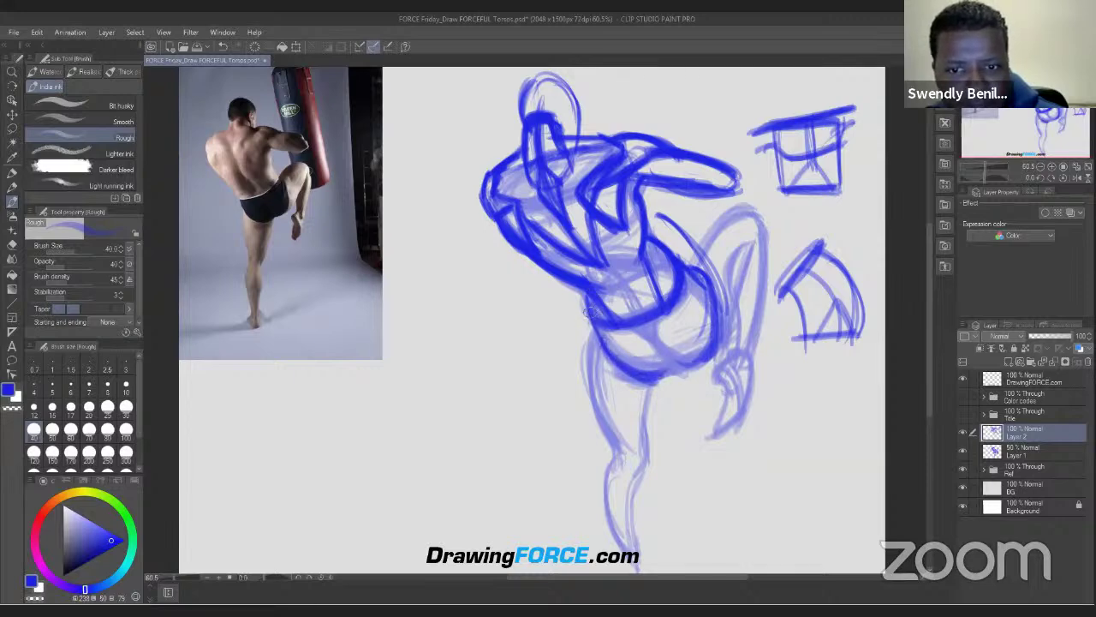
{"action": "mouse_move", "coordinate": [591, 319]}
{"action": "left_mouse_down"}
{"action": "mouse_move", "coordinate": [606, 345]}
{"action": "mouse_move", "coordinate": [672, 377]}
{"action": "mouse_move", "coordinate": [688, 367]}
{"action": "mouse_move", "coordinate": [652, 340]}
{"action": "mouse_move", "coordinate": [682, 374]}
{"action": "left_mouse_up"}
{"action": "mouse_move", "coordinate": [649, 330]}
{"action": "left_mouse_down"}
{"action": "mouse_move", "coordinate": [677, 367]}
{"action": "mouse_move", "coordinate": [704, 345]}
{"action": "mouse_move", "coordinate": [677, 368]}
{"action": "mouse_move", "coordinate": [672, 336]}
{"action": "mouse_move", "coordinate": [651, 344]}
{"action": "mouse_move", "coordinate": [711, 325]}
{"action": "mouse_move", "coordinate": [675, 368]}
{"action": "left_mouse_up"}
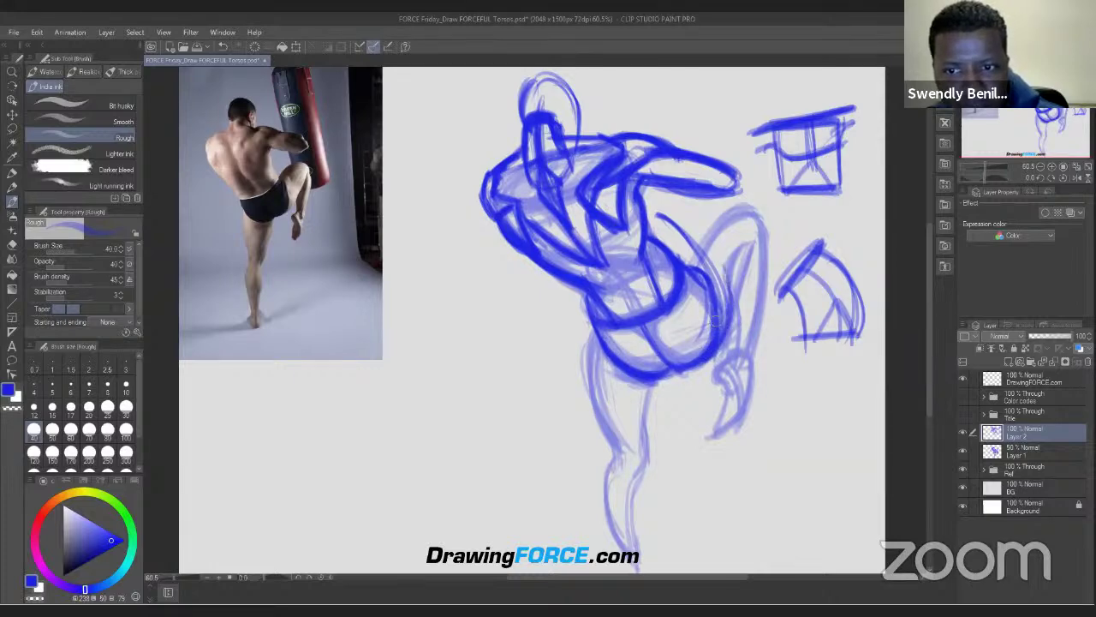
Step: Outline the raised leg's bent thigh and knee, carrying the outer edge of the lower leg down toward the foot
{"action": "mouse_move", "coordinate": [720, 353]}
{"action": "left_mouse_down"}
{"action": "mouse_move", "coordinate": [735, 287]}
{"action": "mouse_move", "coordinate": [726, 356]}
{"action": "left_mouse_up"}
{"action": "mouse_move", "coordinate": [733, 271]}
{"action": "left_mouse_down"}
{"action": "mouse_move", "coordinate": [732, 313]}
{"action": "mouse_move", "coordinate": [709, 339]}
{"action": "mouse_move", "coordinate": [715, 301]}
{"action": "left_mouse_up"}
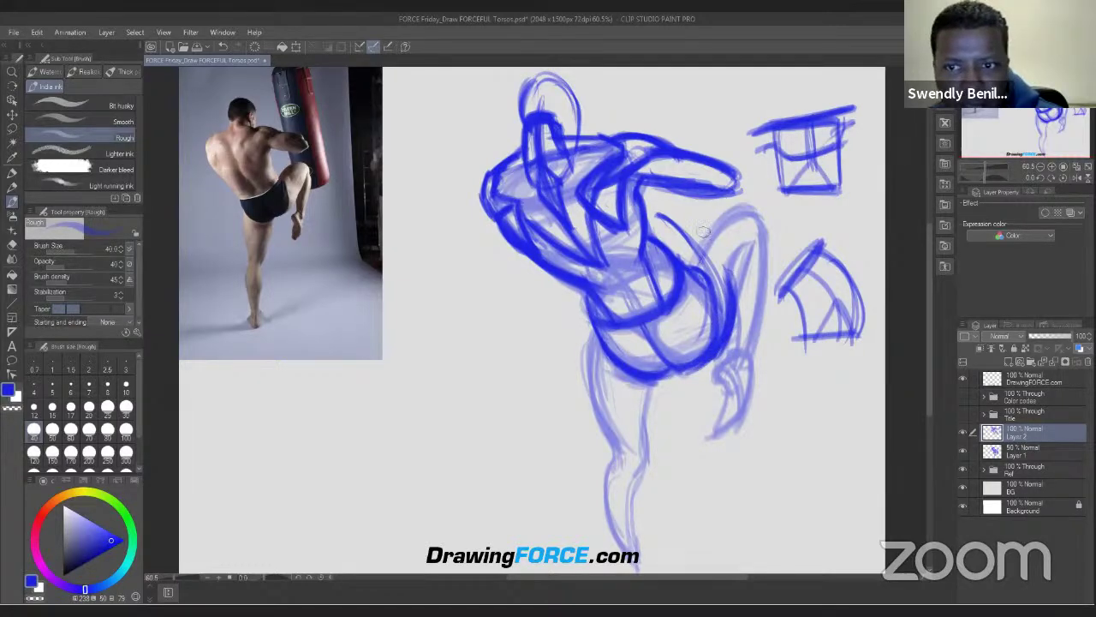
{"action": "mouse_move", "coordinate": [728, 212]}
{"action": "left_mouse_down"}
{"action": "mouse_move", "coordinate": [693, 246]}
{"action": "mouse_move", "coordinate": [740, 198]}
{"action": "mouse_move", "coordinate": [684, 251]}
{"action": "mouse_move", "coordinate": [720, 205]}
{"action": "mouse_move", "coordinate": [750, 208]}
{"action": "mouse_move", "coordinate": [727, 208]}
{"action": "mouse_move", "coordinate": [718, 276]}
{"action": "mouse_move", "coordinate": [743, 221]}
{"action": "mouse_move", "coordinate": [720, 292]}
{"action": "mouse_move", "coordinate": [702, 248]}
{"action": "mouse_move", "coordinate": [748, 204]}
{"action": "mouse_move", "coordinate": [761, 221]}
{"action": "mouse_move", "coordinate": [757, 212]}
{"action": "mouse_move", "coordinate": [749, 319]}
{"action": "left_mouse_up"}
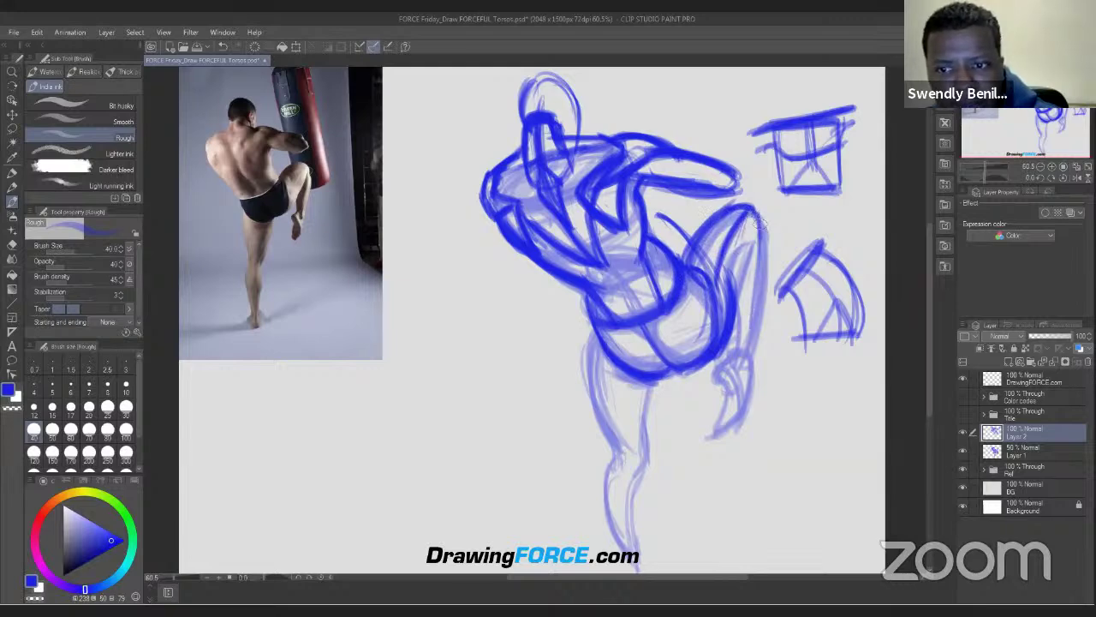
{"action": "left_click_drag", "start_coordinate": [759, 221], "coordinate": [744, 359]}
{"action": "left_click_drag", "start_coordinate": [759, 245], "coordinate": [724, 373]}
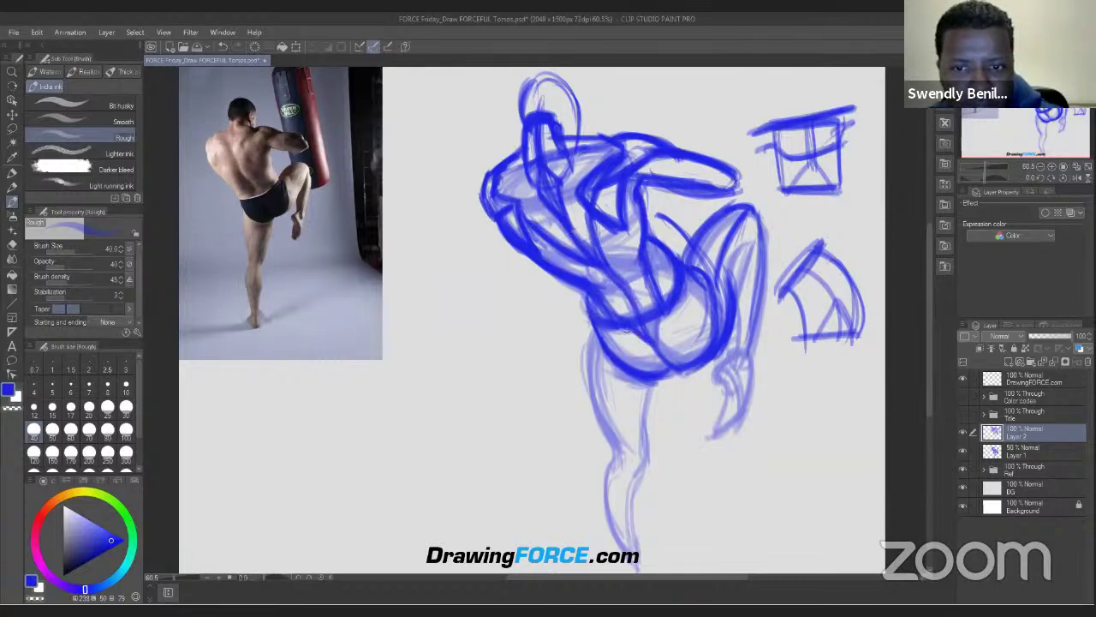
Step: Reinforce the side contours of the back and the waist edge with heavier strokes over the rib cage lines
{"action": "left_click_drag", "start_coordinate": [623, 330], "coordinate": [586, 311]}
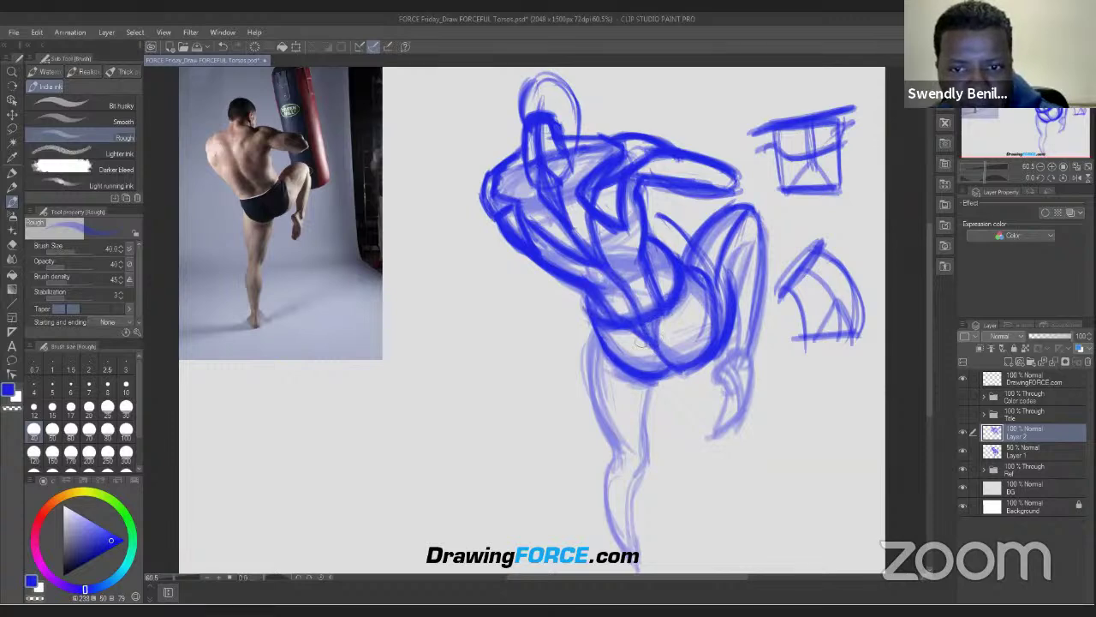
{"action": "left_click_drag", "start_coordinate": [514, 214], "coordinate": [585, 267]}
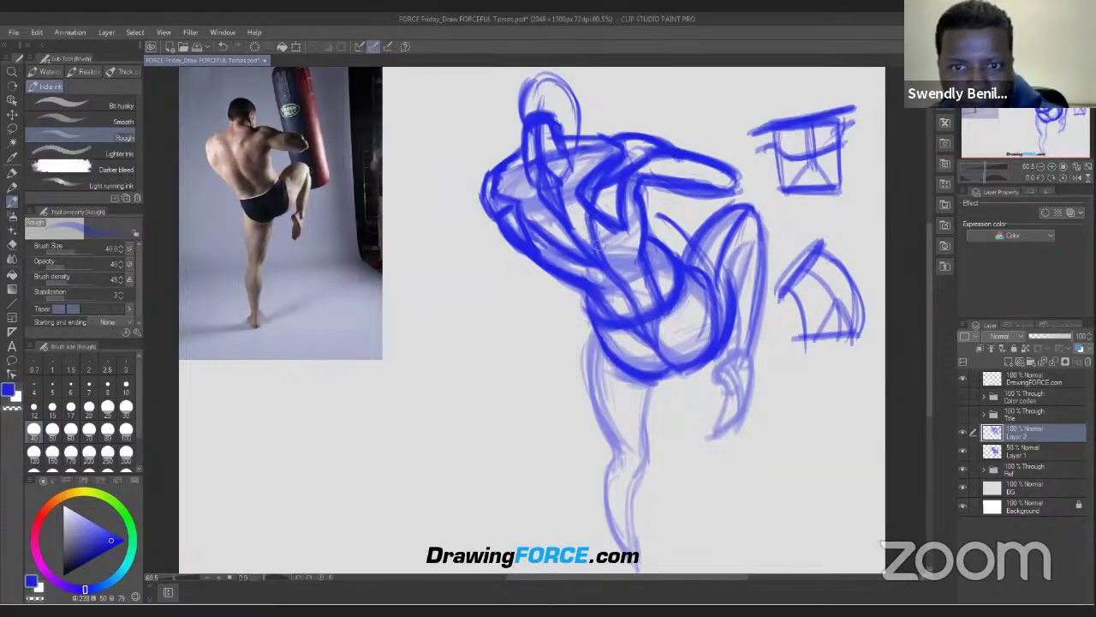
{"action": "left_click_drag", "start_coordinate": [535, 220], "coordinate": [603, 272]}
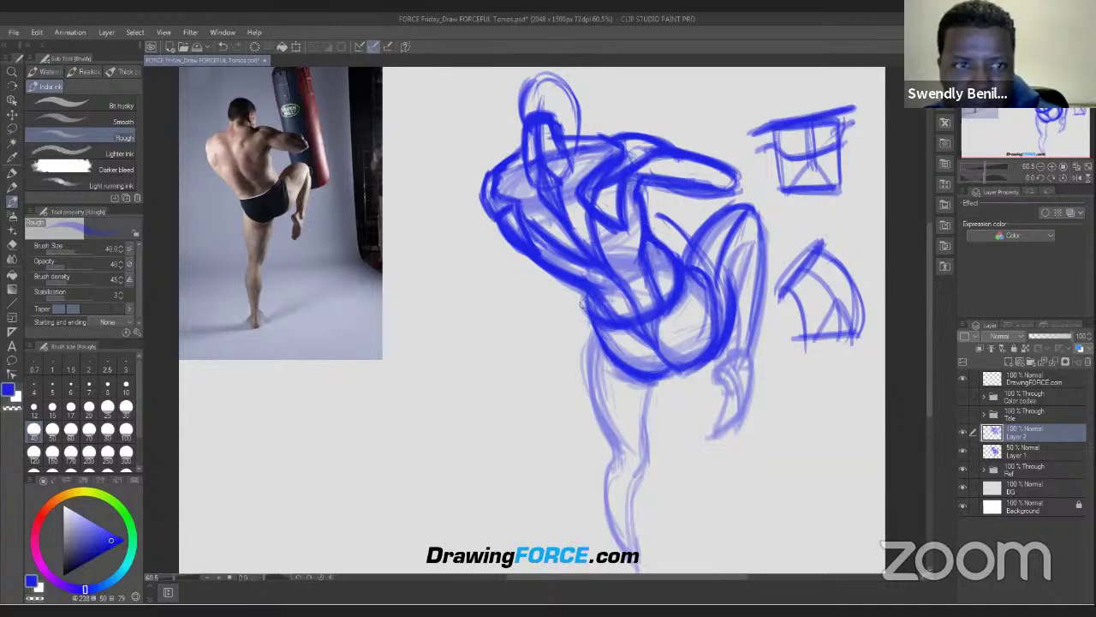
{"action": "left_click_drag", "start_coordinate": [640, 195], "coordinate": [631, 249]}
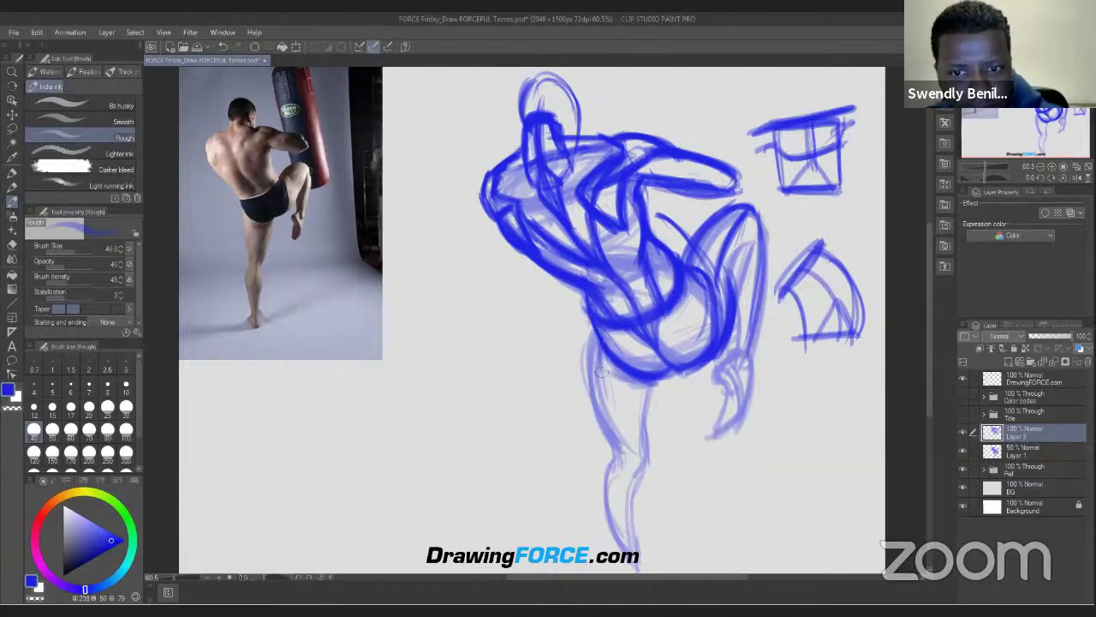
Step: Outline both sides of the standing leg's thigh down to the knee, and darken the underside of the buttock above it
{"action": "left_click_drag", "start_coordinate": [602, 346], "coordinate": [624, 459]}
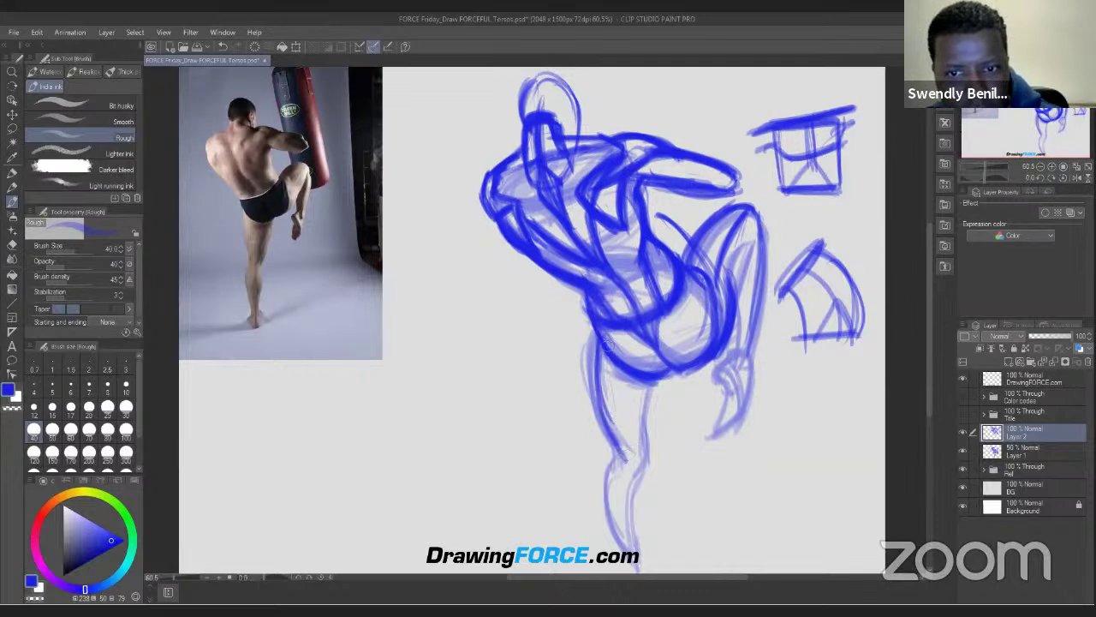
{"action": "left_click_drag", "start_coordinate": [610, 332], "coordinate": [625, 365]}
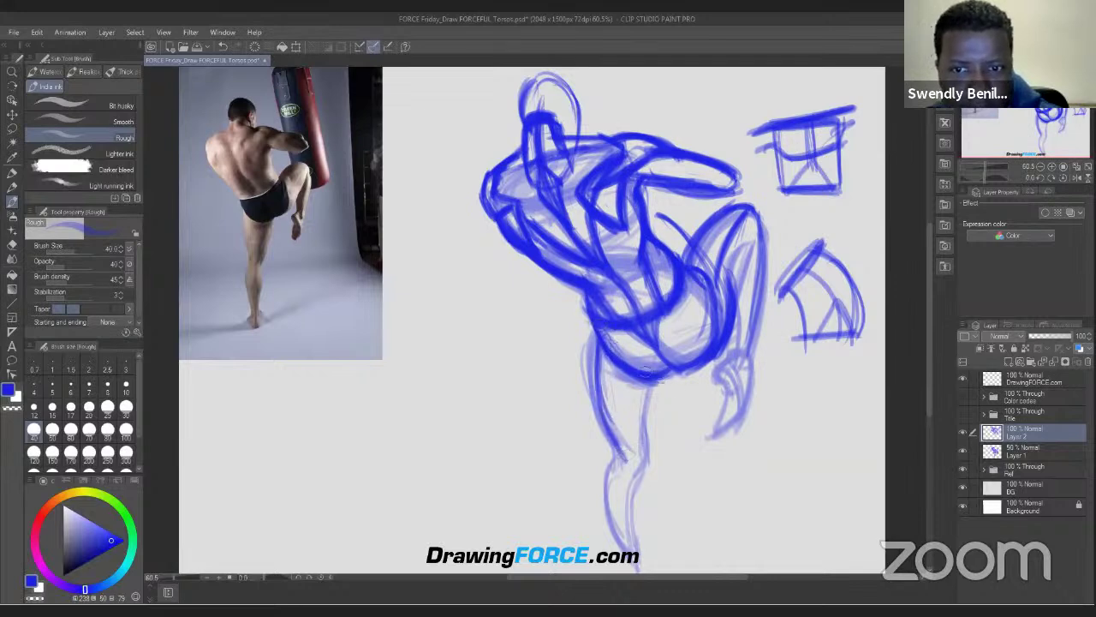
{"action": "left_click_drag", "start_coordinate": [602, 330], "coordinate": [642, 368]}
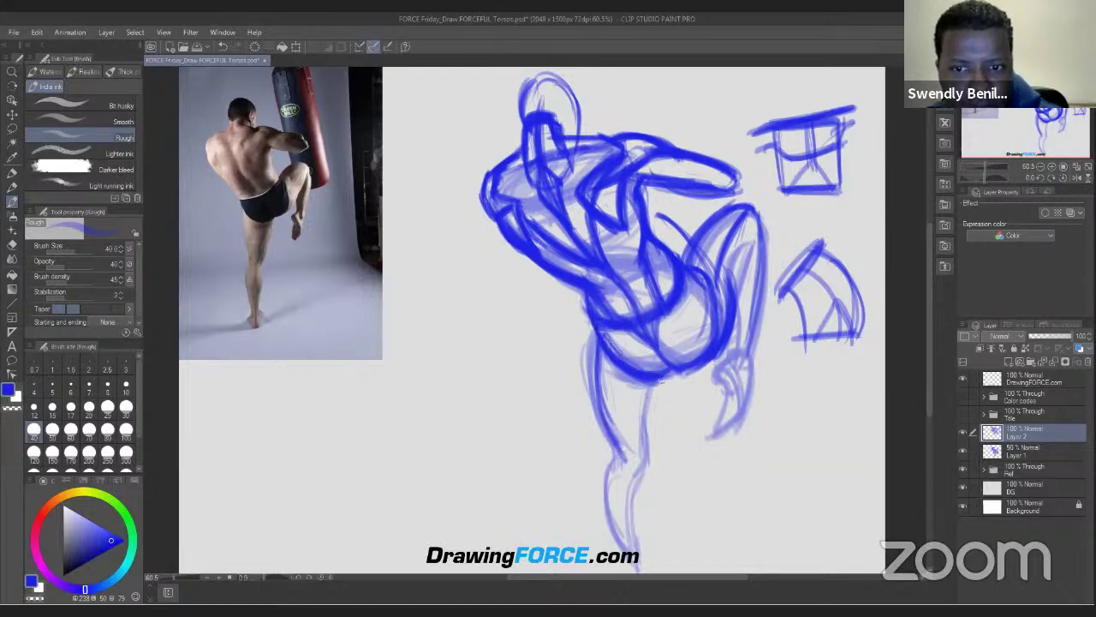
{"action": "left_click_drag", "start_coordinate": [606, 306], "coordinate": [676, 381]}
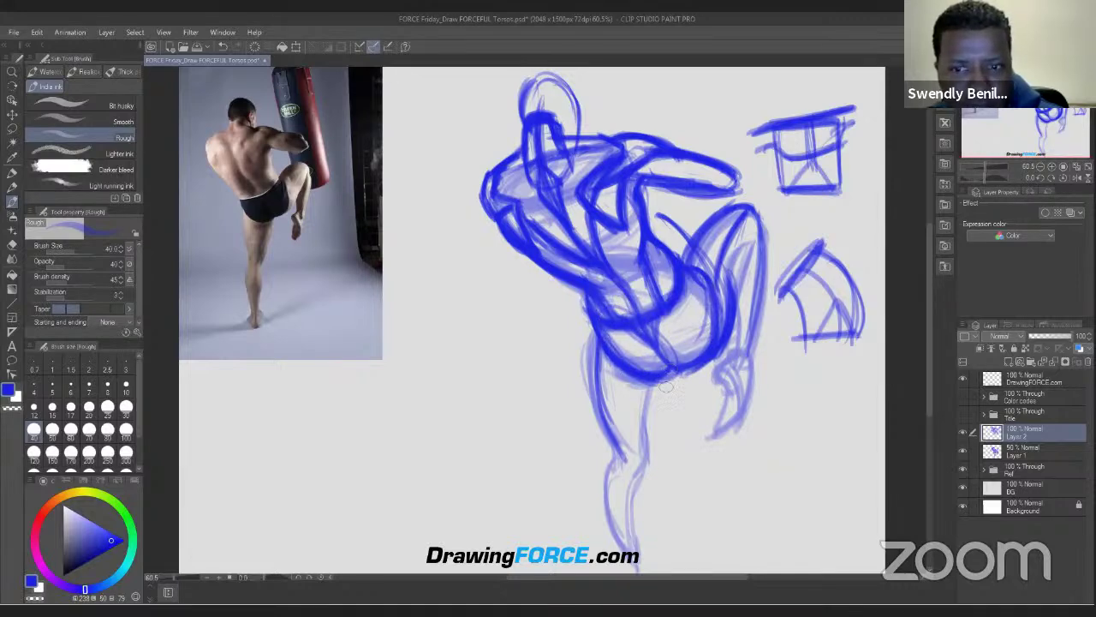
{"action": "left_click_drag", "start_coordinate": [665, 379], "coordinate": [639, 468]}
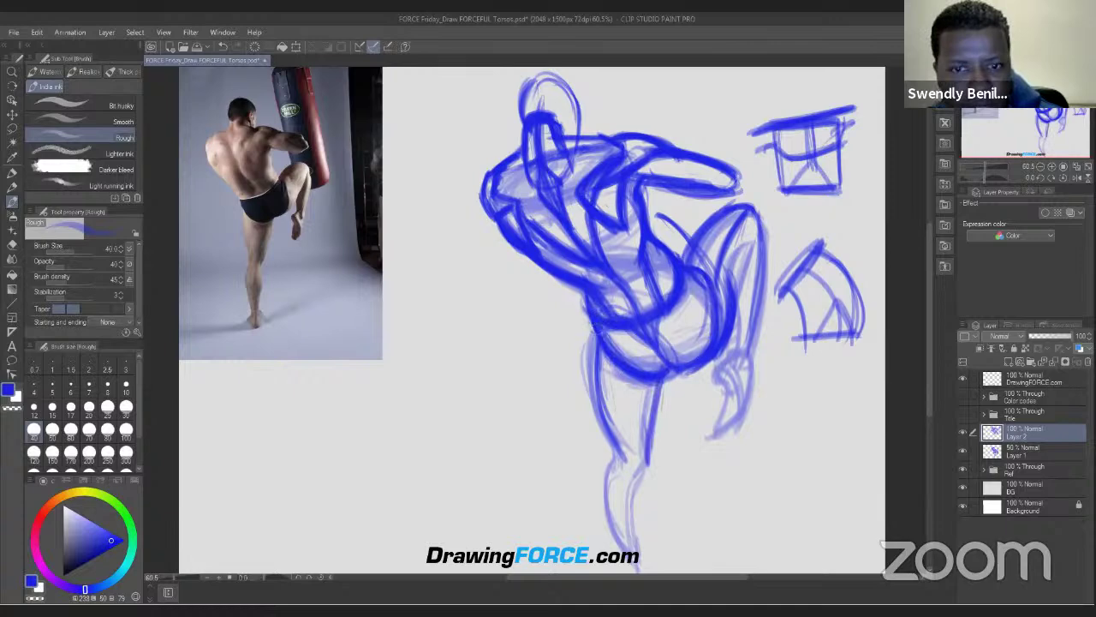
{"action": "left_click_drag", "start_coordinate": [589, 319], "coordinate": [621, 445]}
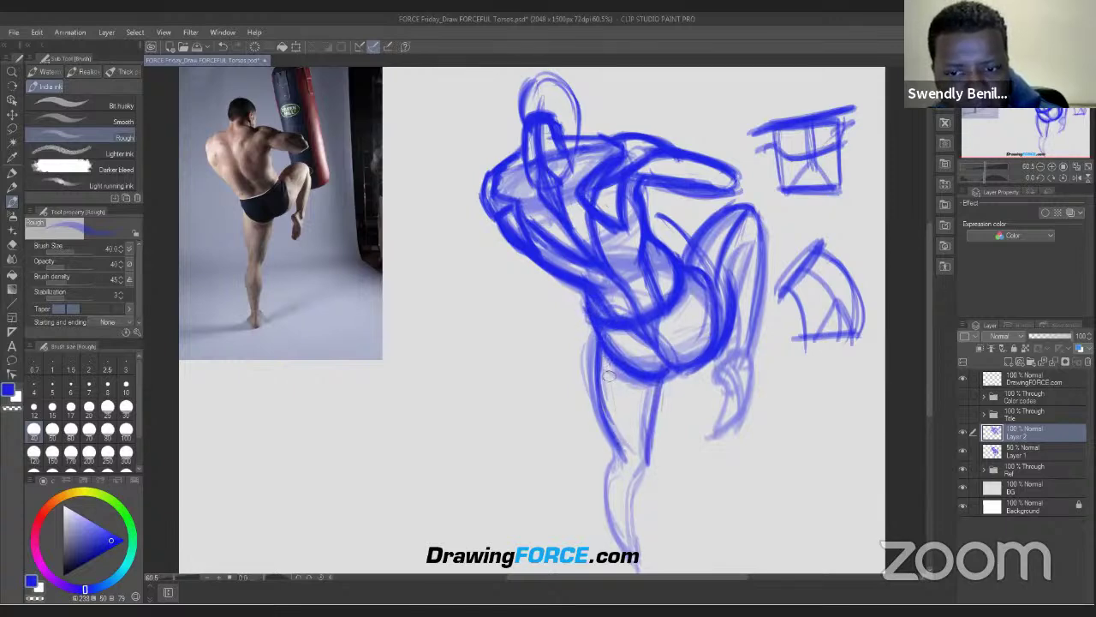
{"action": "mouse_move", "coordinate": [597, 356]}
{"action": "left_mouse_down"}
{"action": "mouse_move", "coordinate": [627, 454]}
{"action": "mouse_move", "coordinate": [591, 391]}
{"action": "mouse_move", "coordinate": [596, 382]}
{"action": "mouse_move", "coordinate": [644, 471]}
{"action": "left_mouse_up"}
{"action": "left_click_drag", "start_coordinate": [651, 432], "coordinate": [635, 492]}
Step: Draw the standing leg's calf and shin contours from the back of the knee down to the ankle
{"action": "mouse_move", "coordinate": [636, 465]}
{"action": "left_mouse_down"}
{"action": "mouse_move", "coordinate": [608, 548]}
{"action": "mouse_move", "coordinate": [603, 538]}
{"action": "left_mouse_up"}
{"action": "left_click_drag", "start_coordinate": [603, 529], "coordinate": [623, 570]}
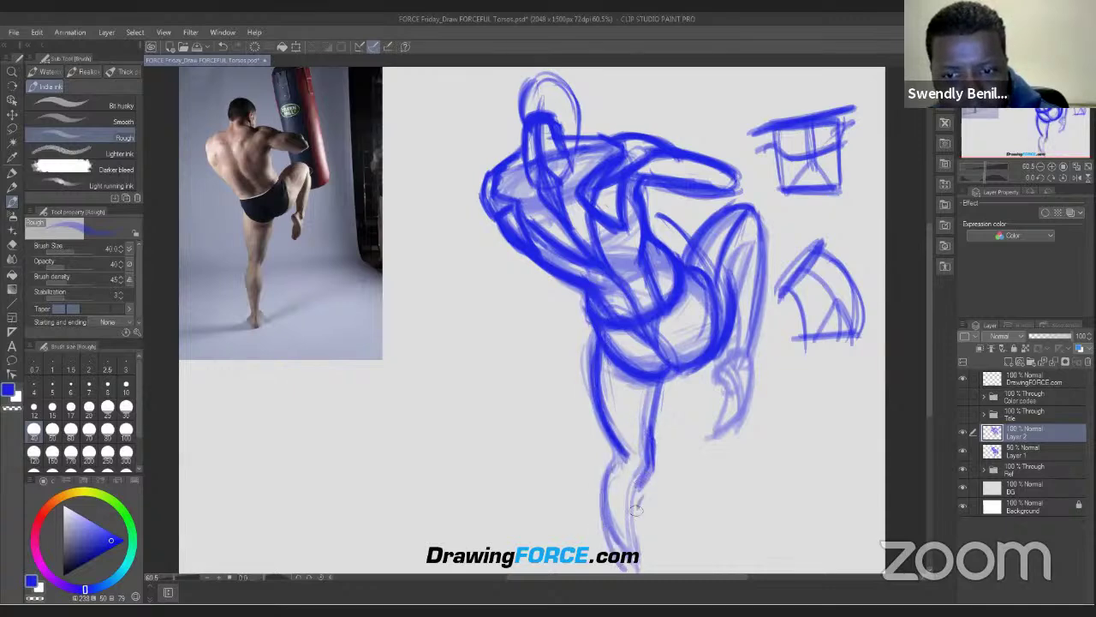
{"action": "left_click_drag", "start_coordinate": [644, 496], "coordinate": [636, 573]}
{"action": "left_click_drag", "start_coordinate": [600, 428], "coordinate": [613, 481]}
{"action": "left_click_drag", "start_coordinate": [620, 452], "coordinate": [620, 569]}
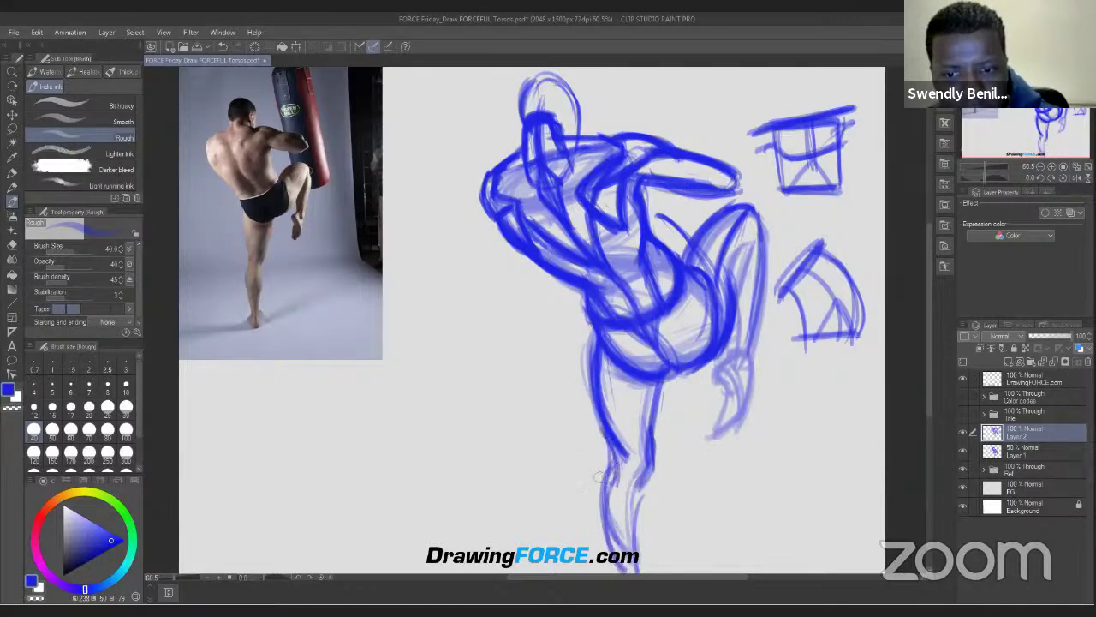
{"action": "left_click_drag", "start_coordinate": [598, 476], "coordinate": [630, 572]}
{"action": "mouse_move", "coordinate": [627, 454]}
{"action": "left_mouse_down"}
{"action": "mouse_move", "coordinate": [623, 490]}
{"action": "mouse_move", "coordinate": [642, 514]}
{"action": "mouse_move", "coordinate": [644, 548]}
{"action": "mouse_move", "coordinate": [617, 491]}
{"action": "mouse_move", "coordinate": [606, 551]}
{"action": "mouse_move", "coordinate": [642, 524]}
{"action": "mouse_move", "coordinate": [621, 463]}
{"action": "mouse_move", "coordinate": [622, 518]}
{"action": "left_mouse_up"}
{"action": "left_click_drag", "start_coordinate": [599, 390], "coordinate": [617, 473]}
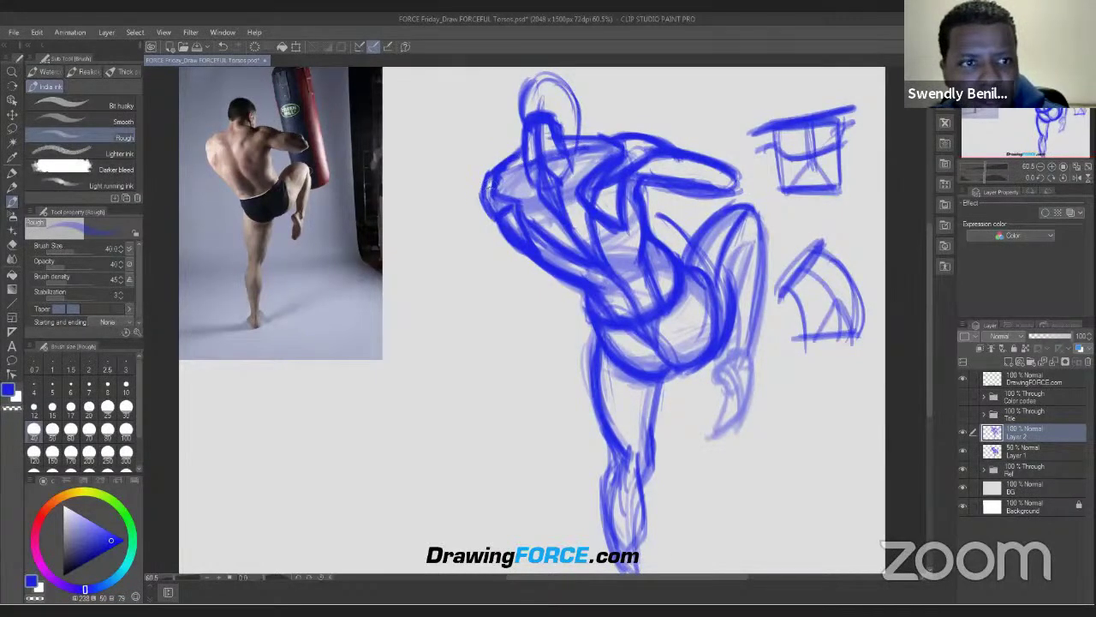
Step: Thicken the outer contour of the shoulder farthest from the punching bag, down to the side of the rib cage
{"action": "mouse_move", "coordinate": [488, 185]}
{"action": "left_mouse_down"}
{"action": "mouse_move", "coordinate": [488, 221]}
{"action": "mouse_move", "coordinate": [529, 260]}
{"action": "left_mouse_up"}
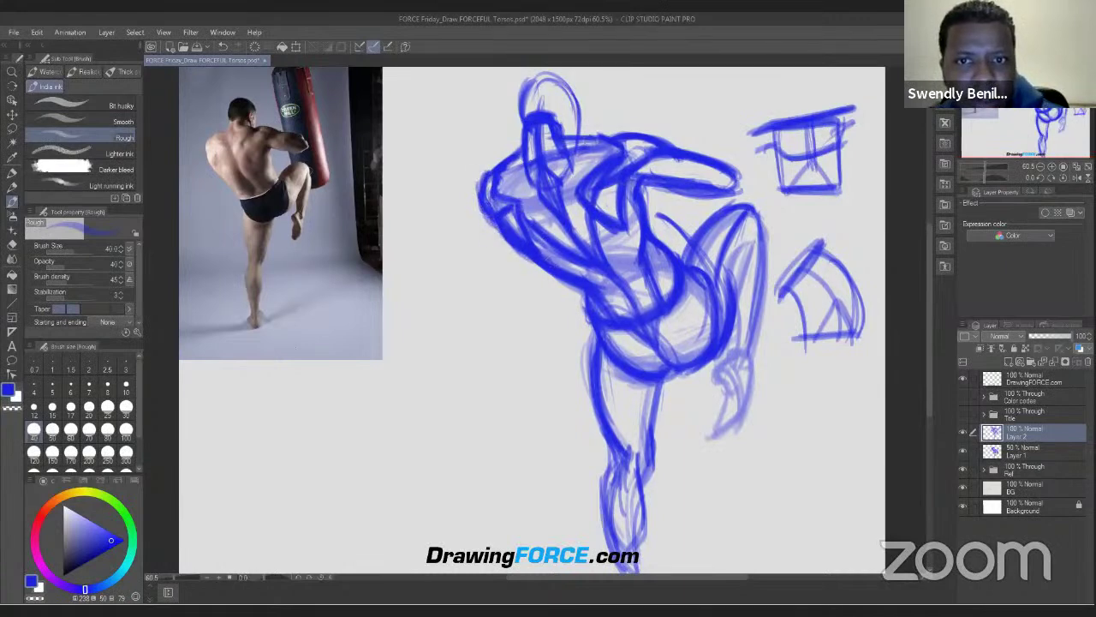
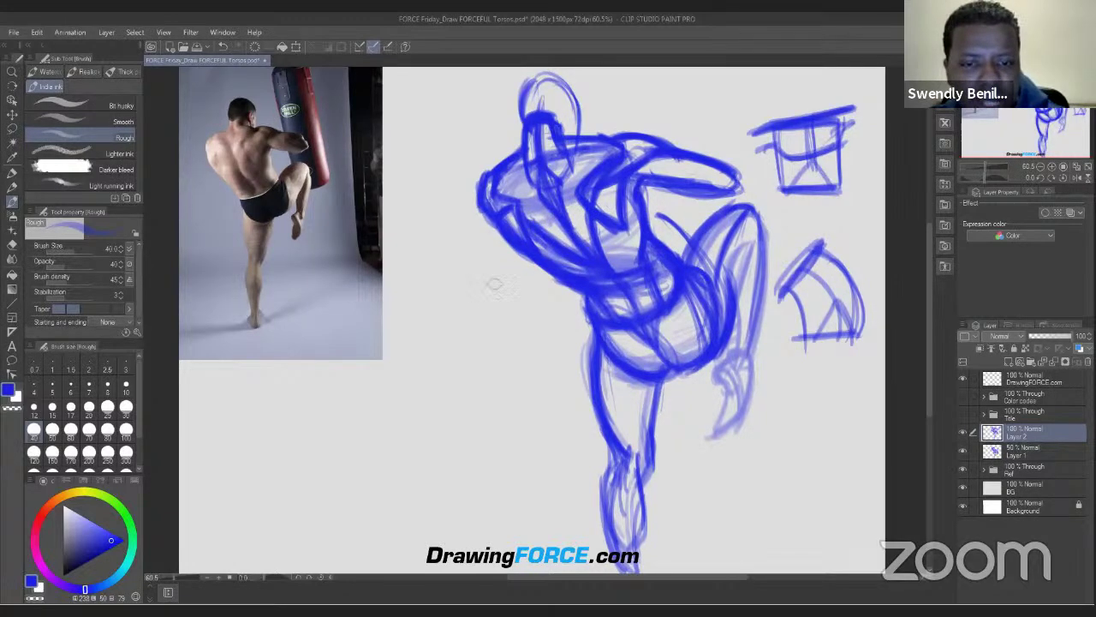
Step: Sketch a pointed wedge study beside the figure, and below it two parallel horizontal lines joined by a slanted side
{"action": "mouse_move", "coordinate": [501, 286]}
{"action": "left_mouse_down"}
{"action": "mouse_move", "coordinate": [447, 291]}
{"action": "mouse_move", "coordinate": [442, 347]}
{"action": "mouse_move", "coordinate": [459, 383]}
{"action": "left_mouse_up"}
{"action": "mouse_move", "coordinate": [503, 290]}
{"action": "left_mouse_down"}
{"action": "mouse_move", "coordinate": [457, 366]}
{"action": "mouse_move", "coordinate": [459, 383]}
{"action": "left_mouse_up"}
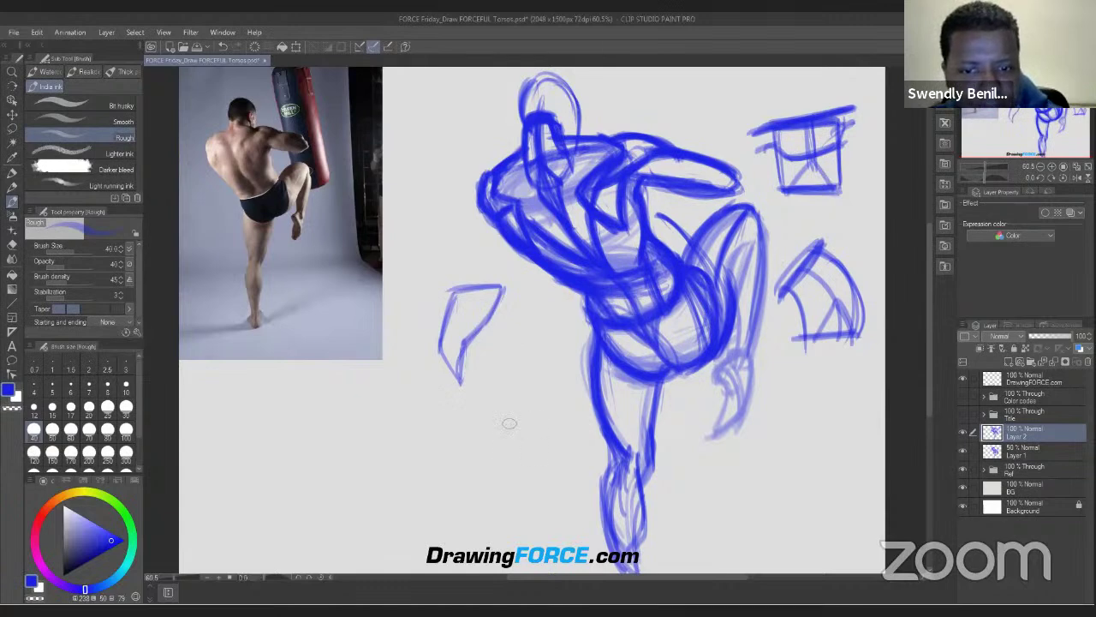
{"action": "left_click_drag", "start_coordinate": [534, 418], "coordinate": [428, 420]}
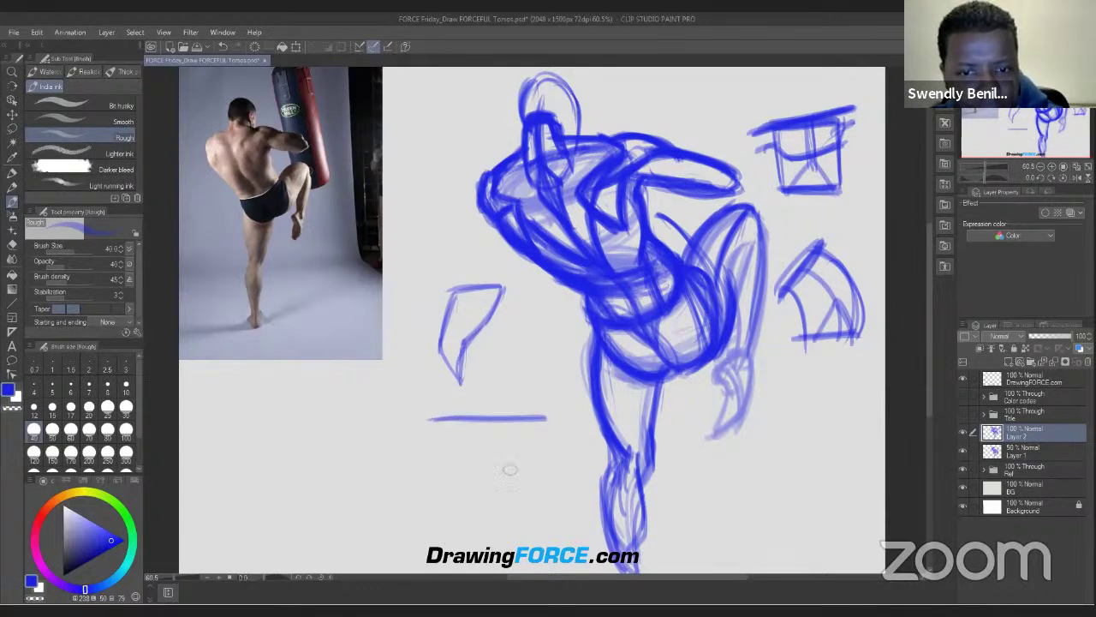
{"action": "left_click_drag", "start_coordinate": [538, 468], "coordinate": [439, 470]}
{"action": "mouse_move", "coordinate": [546, 468]}
{"action": "left_mouse_down"}
{"action": "mouse_move", "coordinate": [454, 468]}
{"action": "mouse_move", "coordinate": [420, 430]}
{"action": "left_mouse_up"}
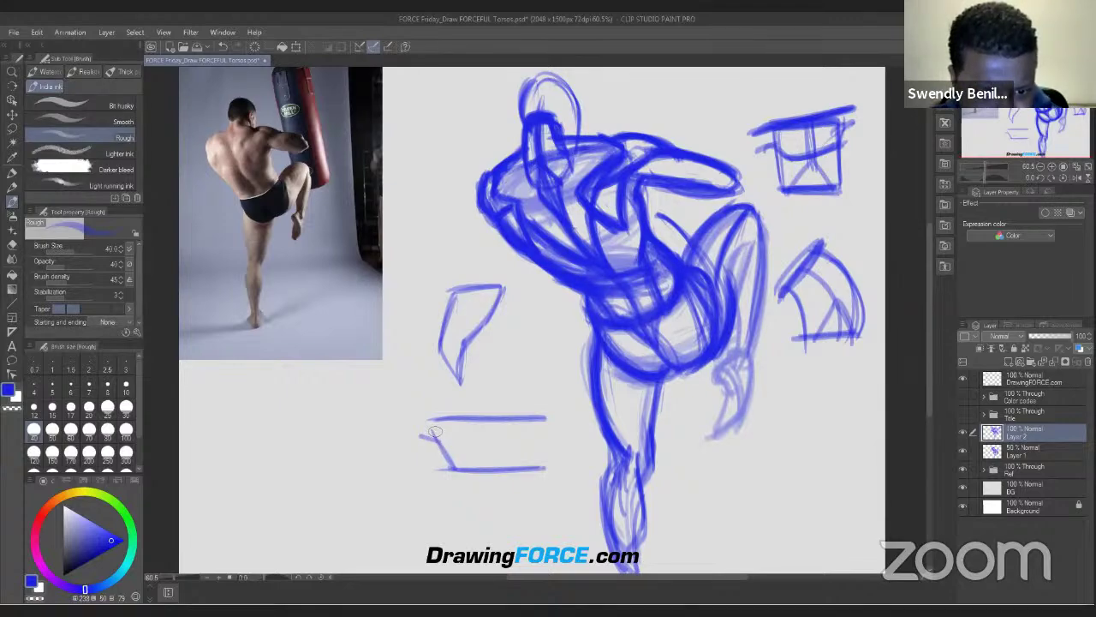
Step: Switch to the browser to check the YouTube livestream and its chat, and return to the drawing
{"action": "key", "text": "alt+Tab"}
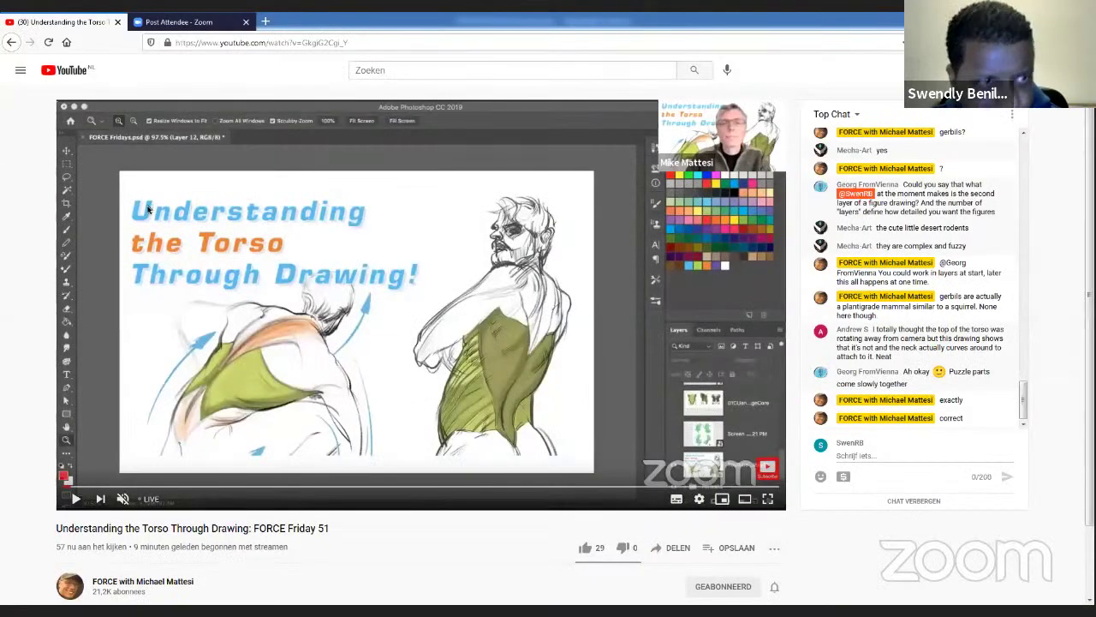
{"action": "key", "text": "alt+Tab"}
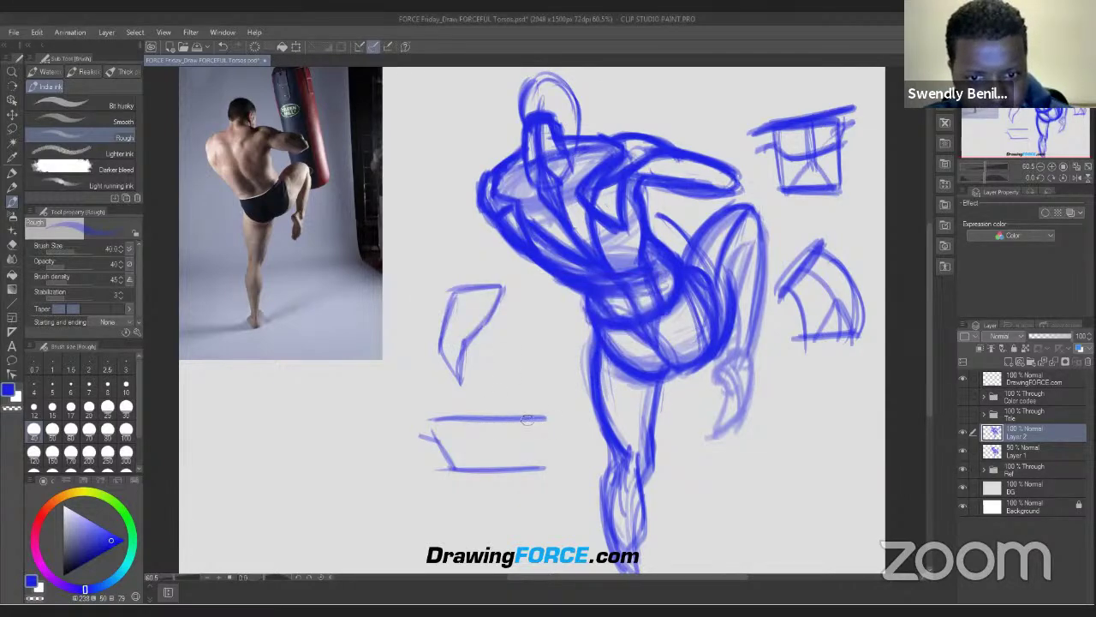
Step: Close the open end of the horizontal study below the wedge with angled sides, and divide it with a vertical centre line
{"action": "mouse_move", "coordinate": [546, 419]}
{"action": "left_mouse_down"}
{"action": "mouse_move", "coordinate": [431, 422]}
{"action": "mouse_move", "coordinate": [430, 432]}
{"action": "mouse_move", "coordinate": [444, 426]}
{"action": "mouse_move", "coordinate": [424, 437]}
{"action": "mouse_move", "coordinate": [439, 432]}
{"action": "mouse_move", "coordinate": [427, 438]}
{"action": "mouse_move", "coordinate": [454, 467]}
{"action": "left_mouse_up"}
{"action": "mouse_move", "coordinate": [502, 420]}
{"action": "left_mouse_down"}
{"action": "mouse_move", "coordinate": [500, 467]}
{"action": "mouse_move", "coordinate": [493, 459]}
{"action": "mouse_move", "coordinate": [550, 450]}
{"action": "mouse_move", "coordinate": [550, 422]}
{"action": "mouse_move", "coordinate": [568, 441]}
{"action": "mouse_move", "coordinate": [550, 447]}
{"action": "mouse_move", "coordinate": [541, 471]}
{"action": "left_mouse_up"}
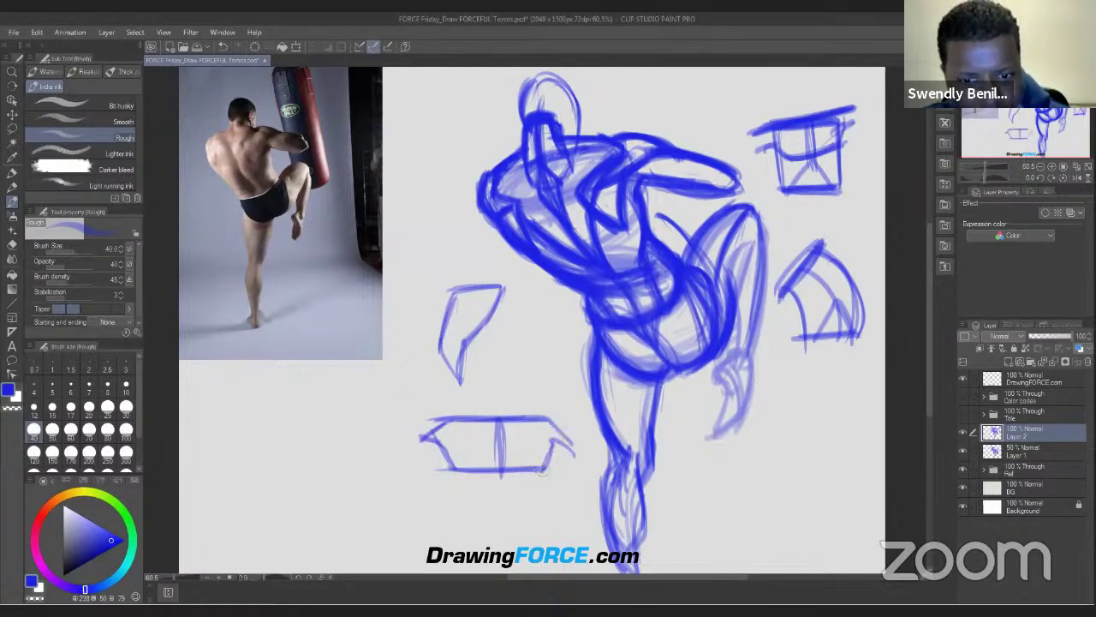
{"action": "mouse_move", "coordinate": [497, 418]}
{"action": "left_mouse_down"}
{"action": "mouse_move", "coordinate": [449, 448]}
{"action": "mouse_move", "coordinate": [505, 434]}
{"action": "mouse_move", "coordinate": [499, 473]}
{"action": "left_mouse_up"}
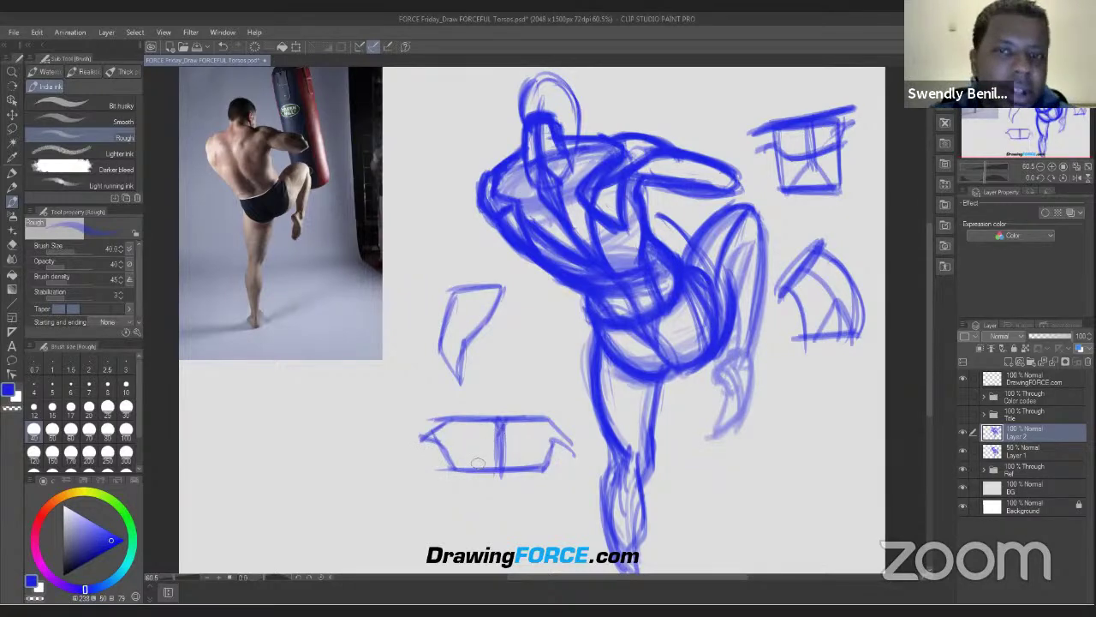